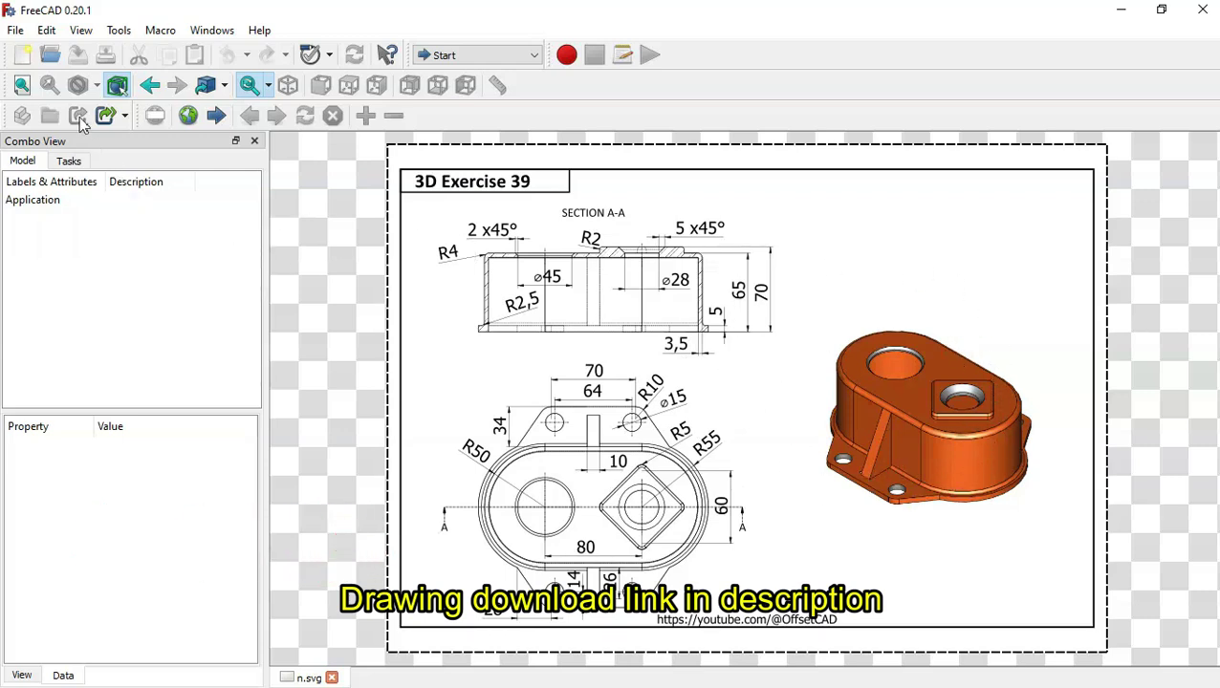
Create a new document and switch to the Part Design workbench.
left_click(23, 57)
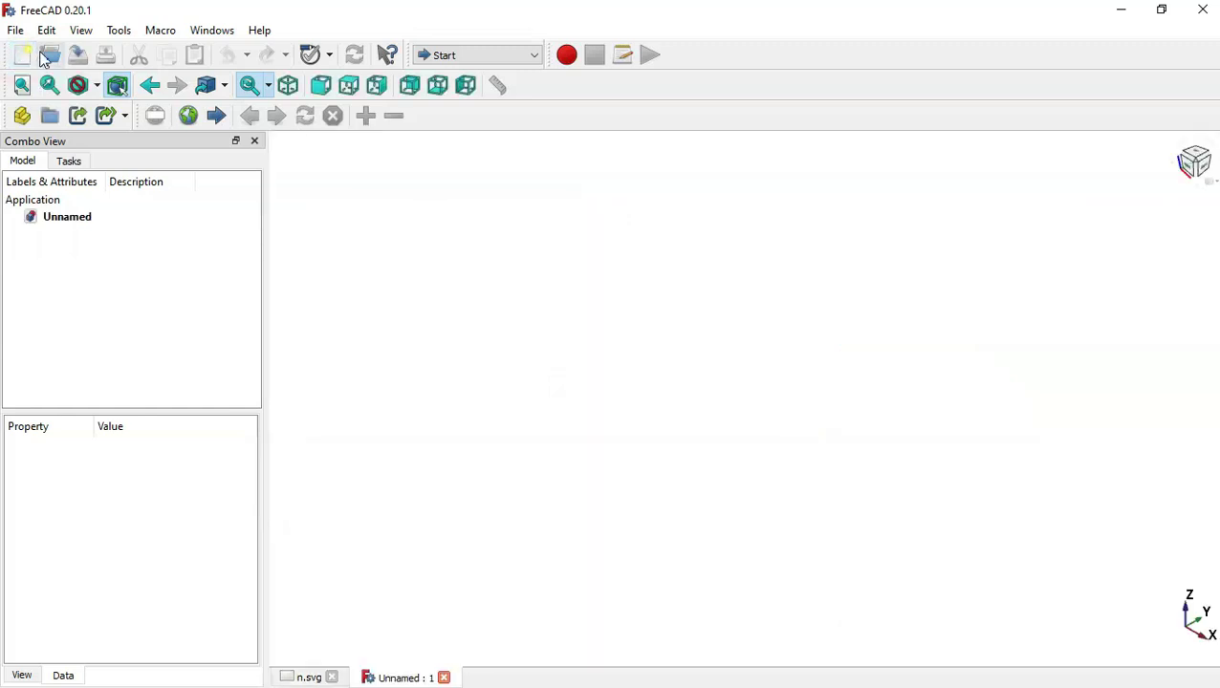
left_click(508, 60)
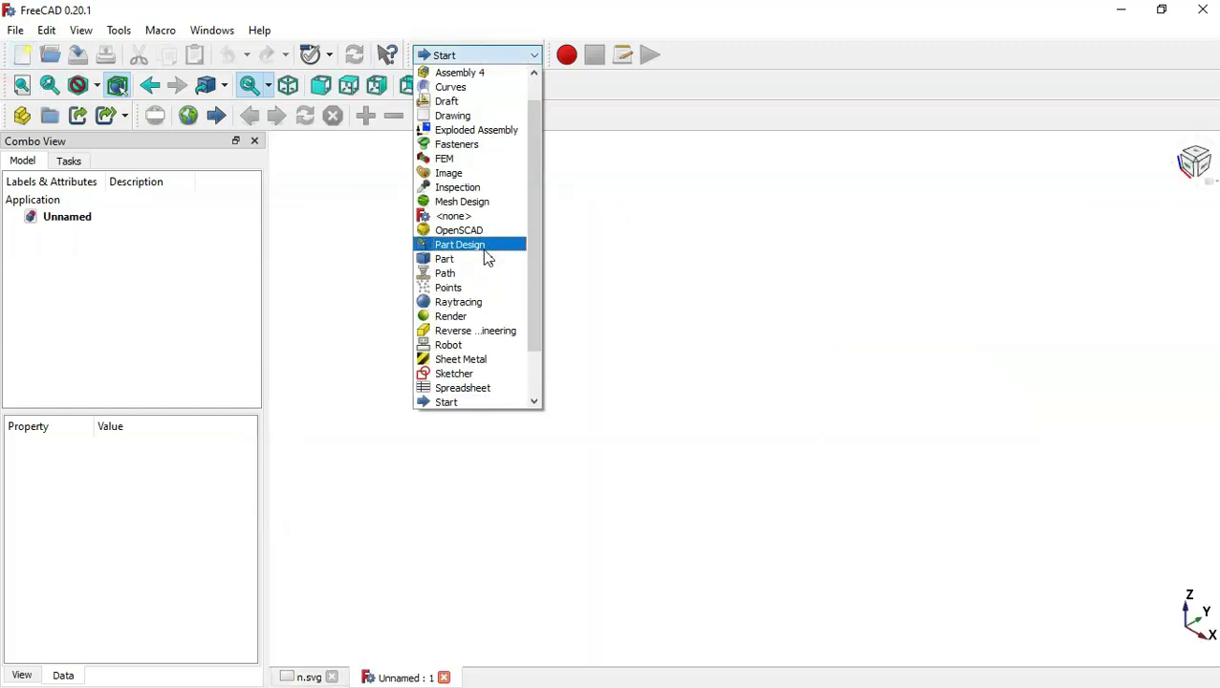
left_click(486, 251)
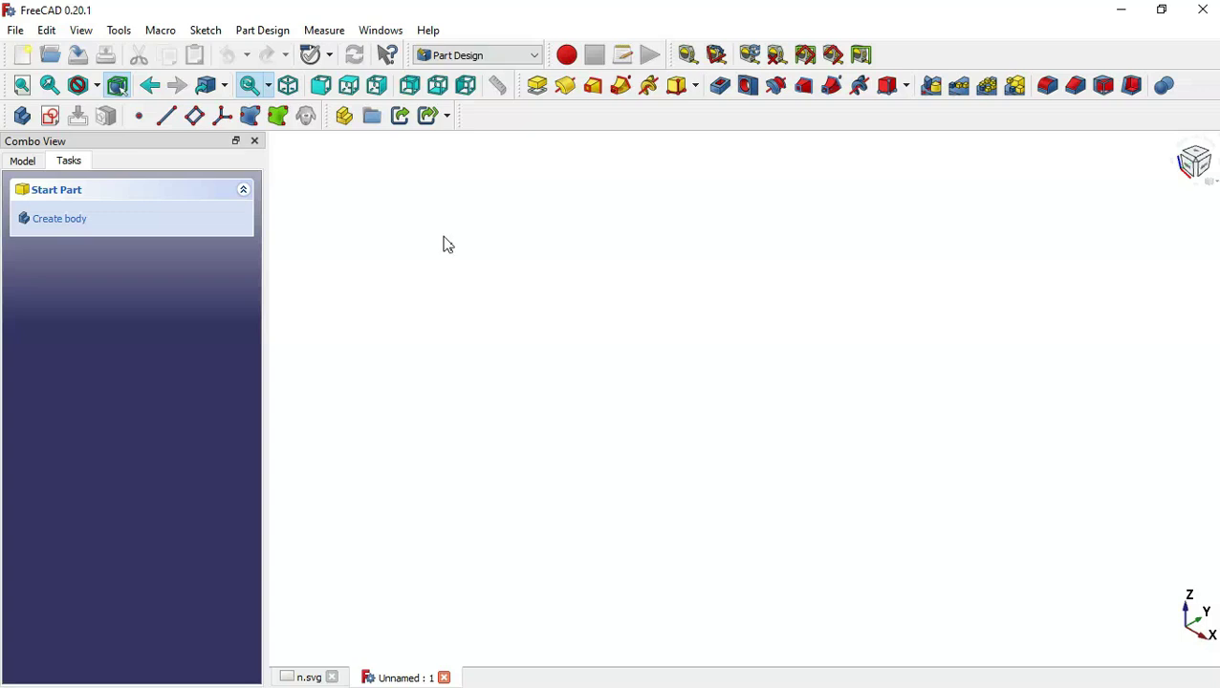
Add a body and begin a sketch on the XY_Plane.
left_click(103, 222)
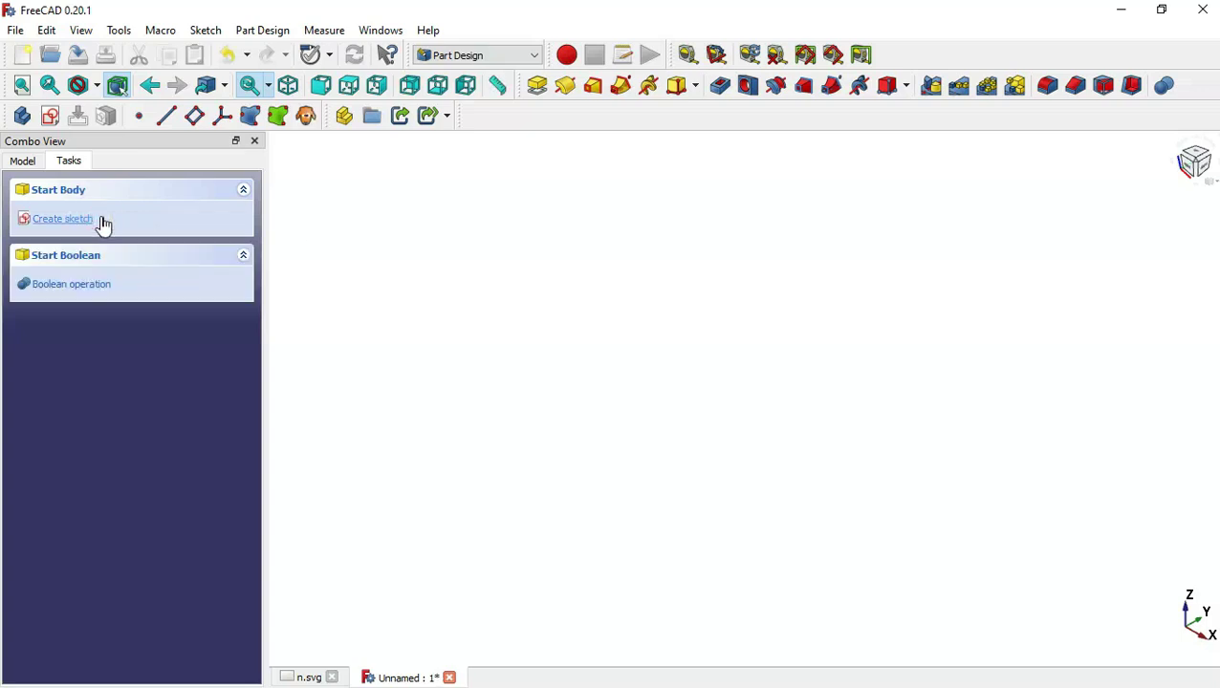
left_click(63, 219)
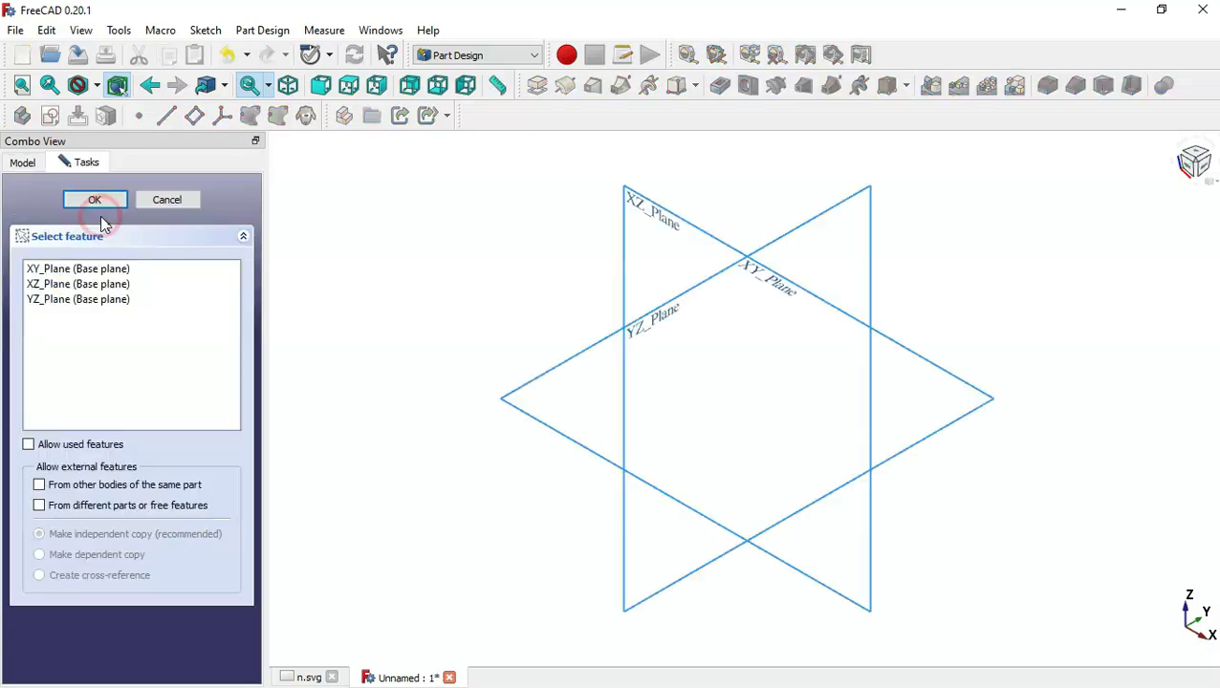
left_click(777, 290)
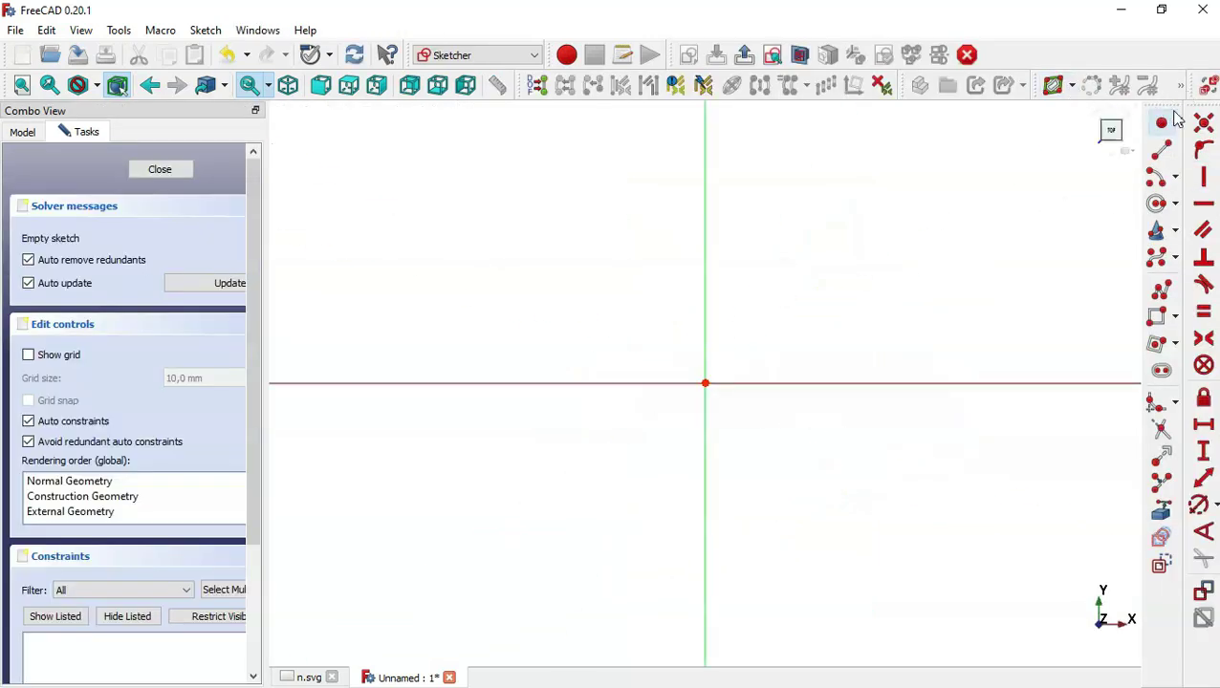
Draw a horizontal slot with both centres on the horizontal axis.
left_click(1164, 376)
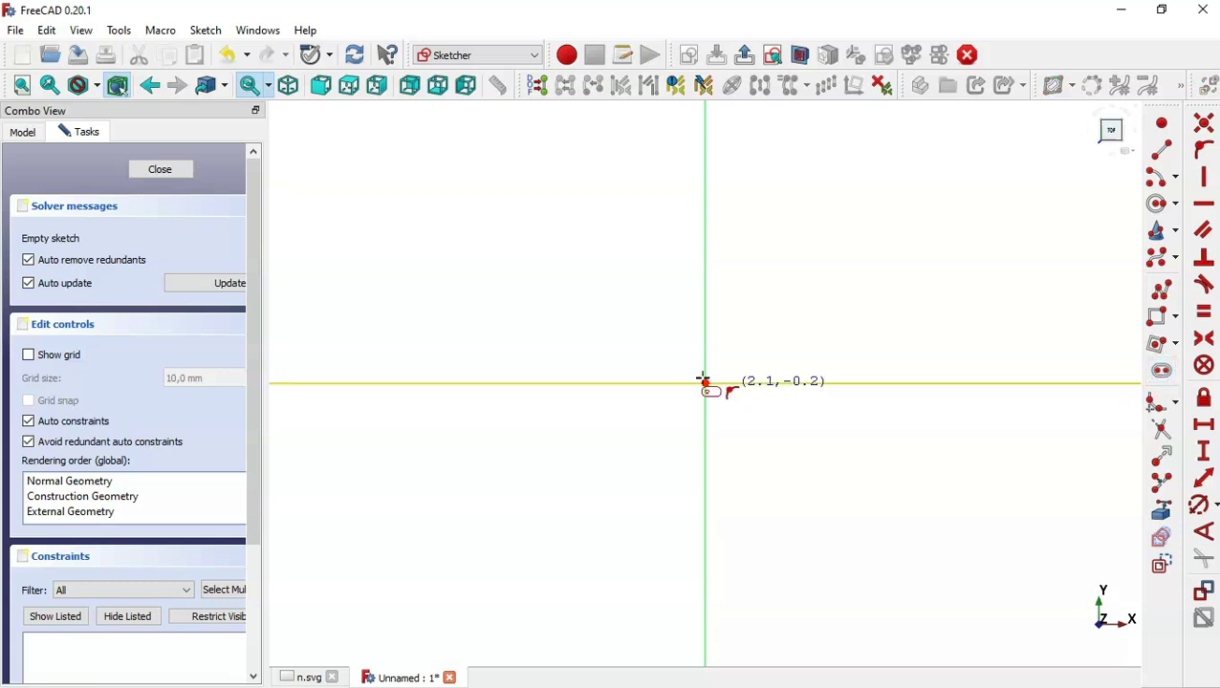
left_click(427, 384)
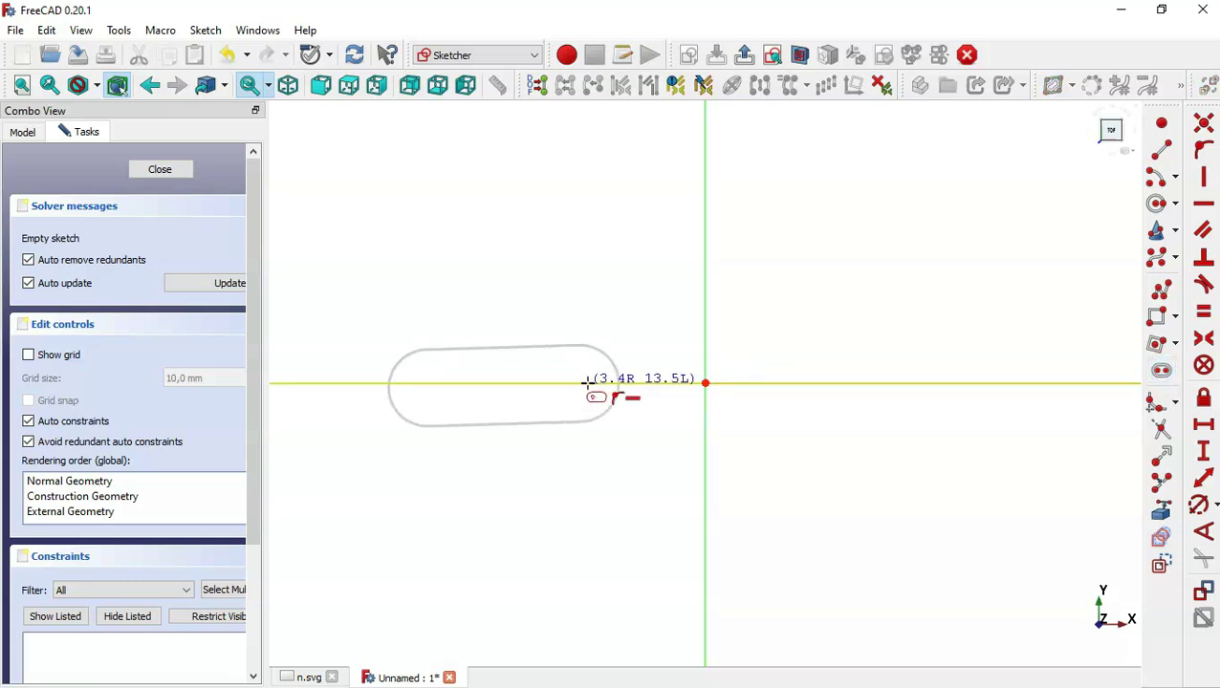
left_click(915, 384)
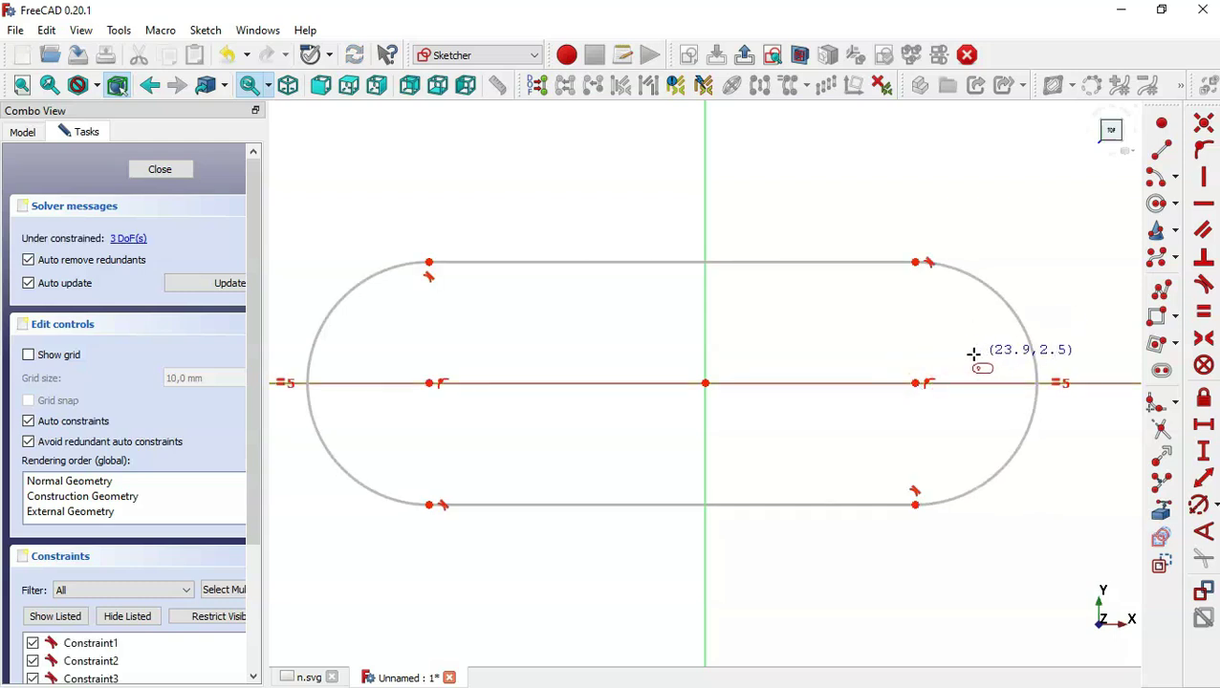
Make the two slot arc centres symmetric about the origin.
left_click(1202, 340)
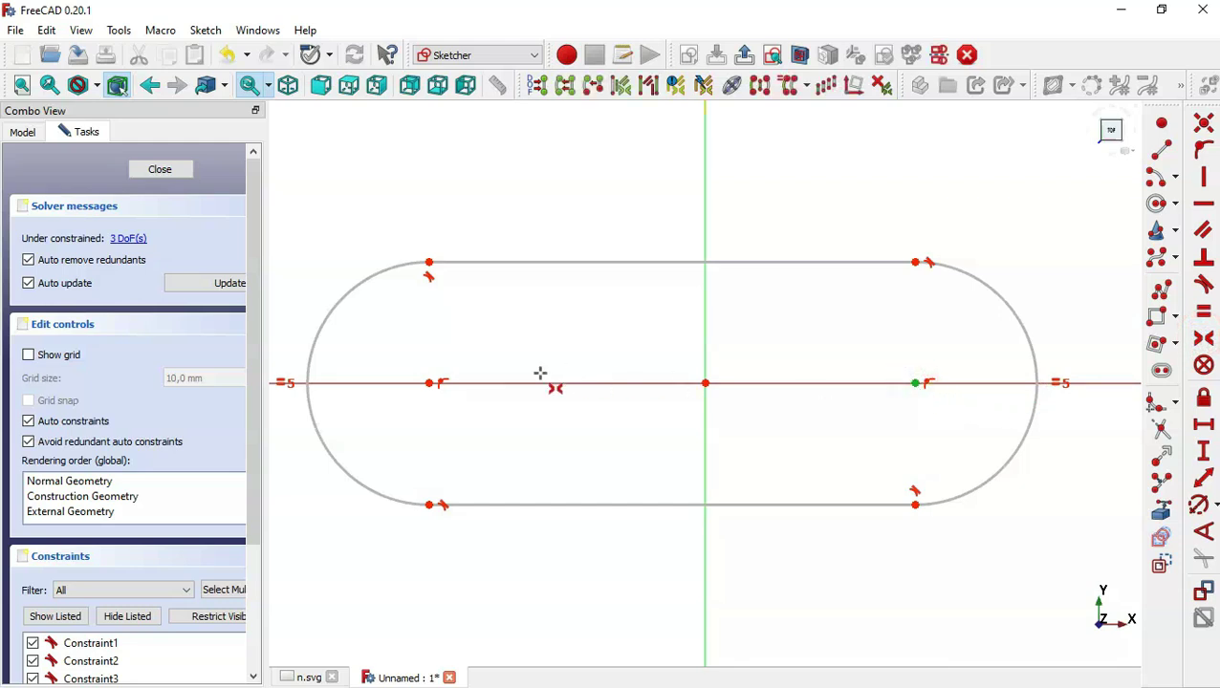
left_click(430, 383)
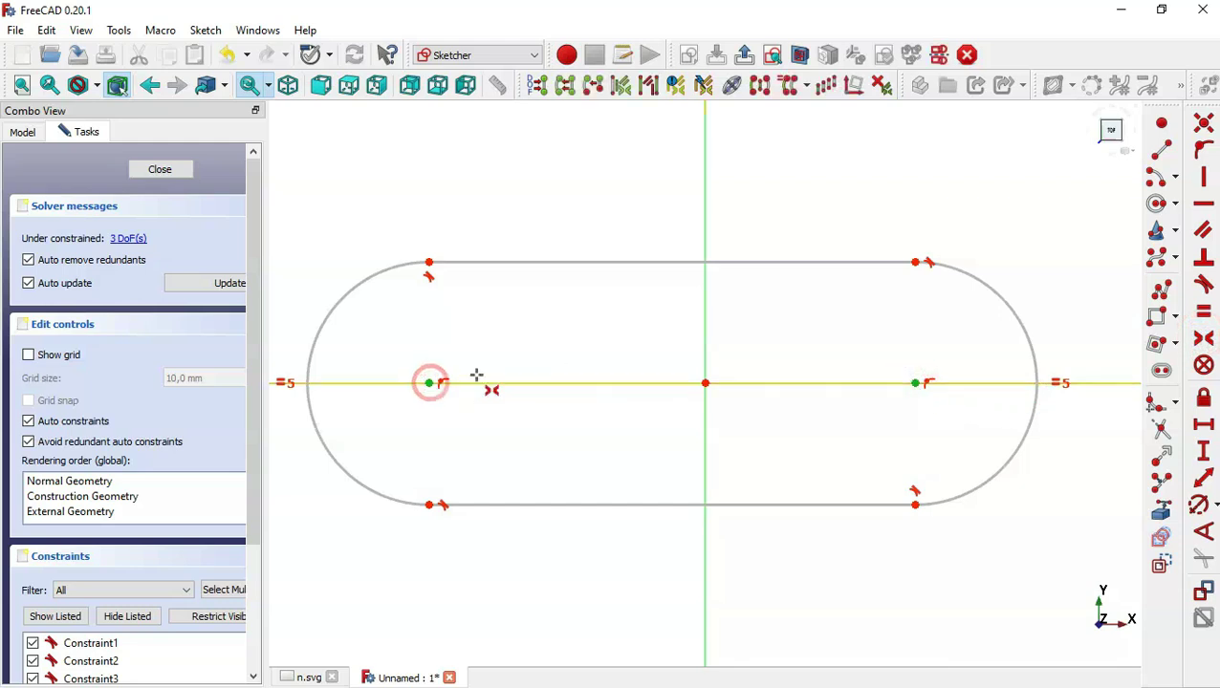
left_click(704, 383)
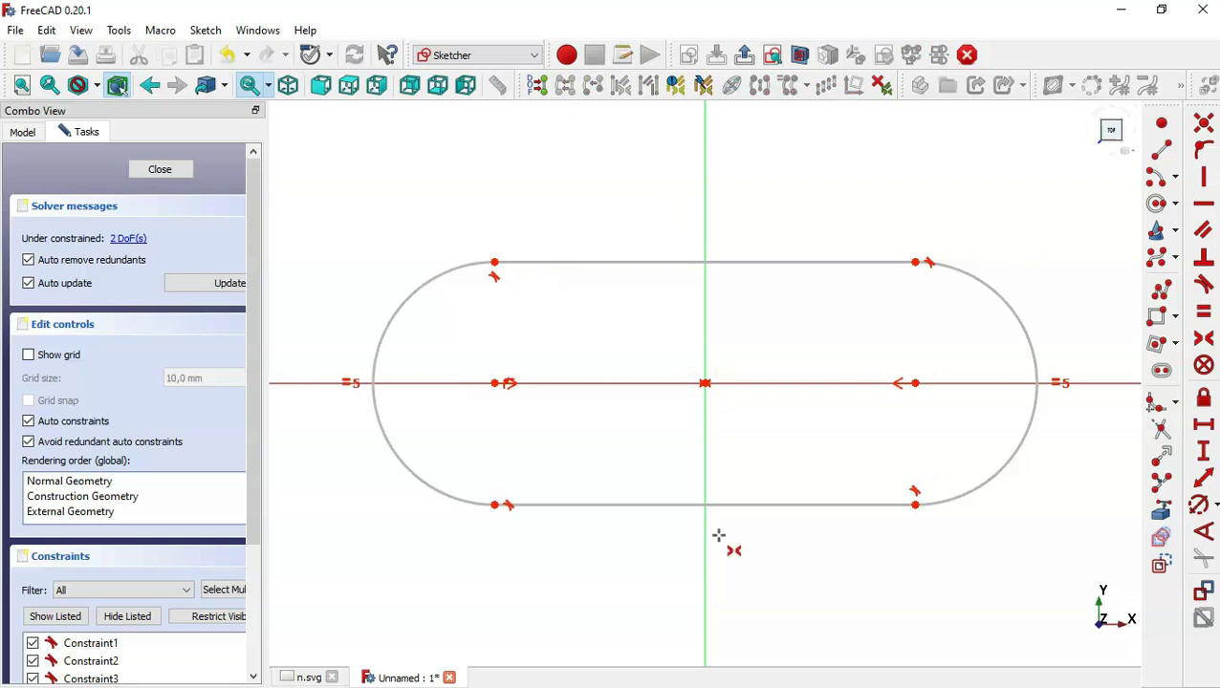
scroll(743, 318, "down", 4)
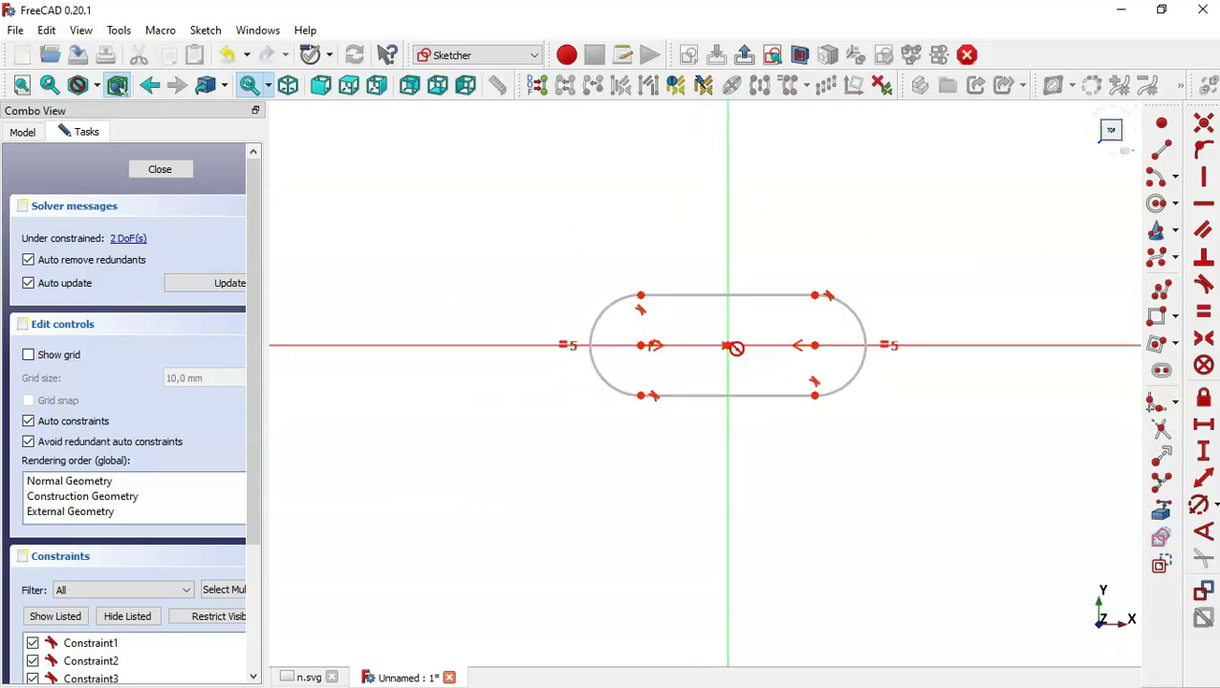
left_click(299, 676)
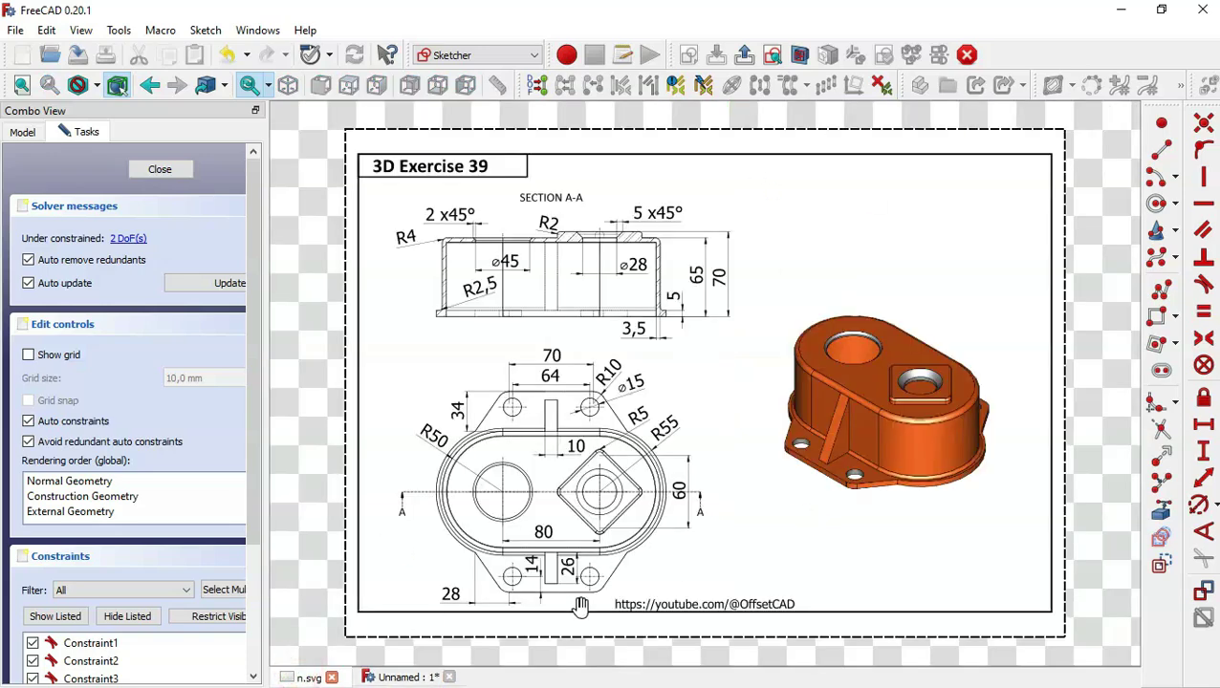
scroll(577, 597, "up", 2)
scroll(721, 445, "up", 1)
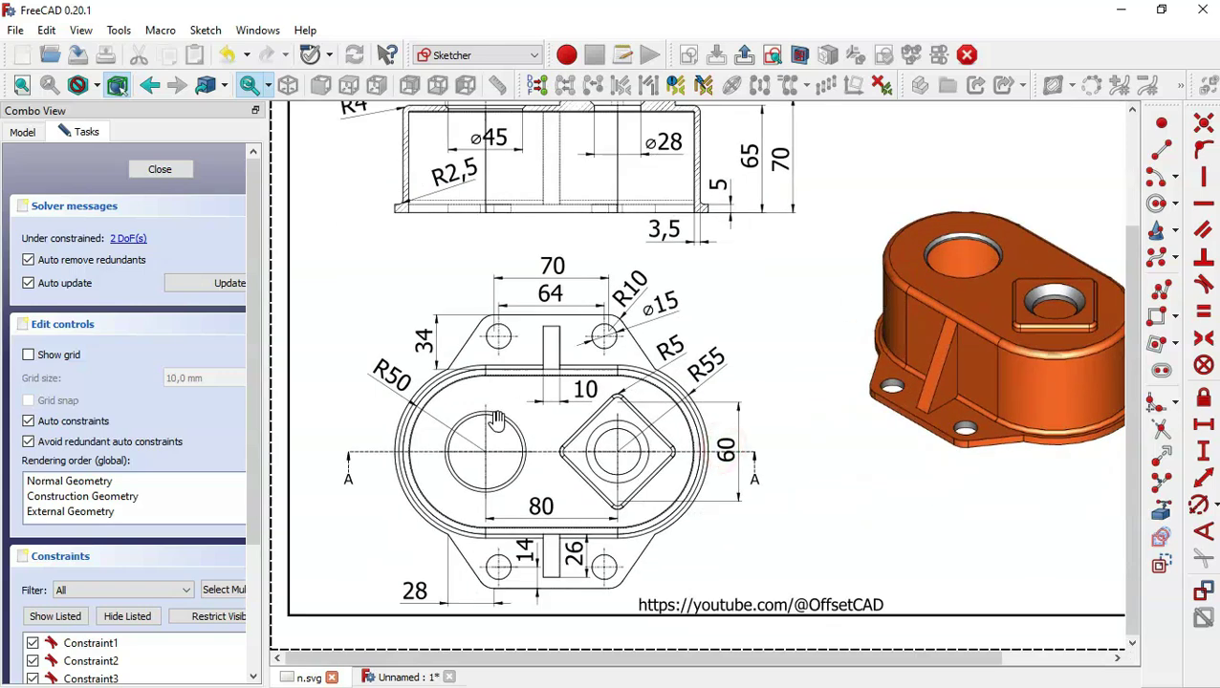
scroll(494, 421, "up", 2)
left_click_drag(579, 475, 785, 374)
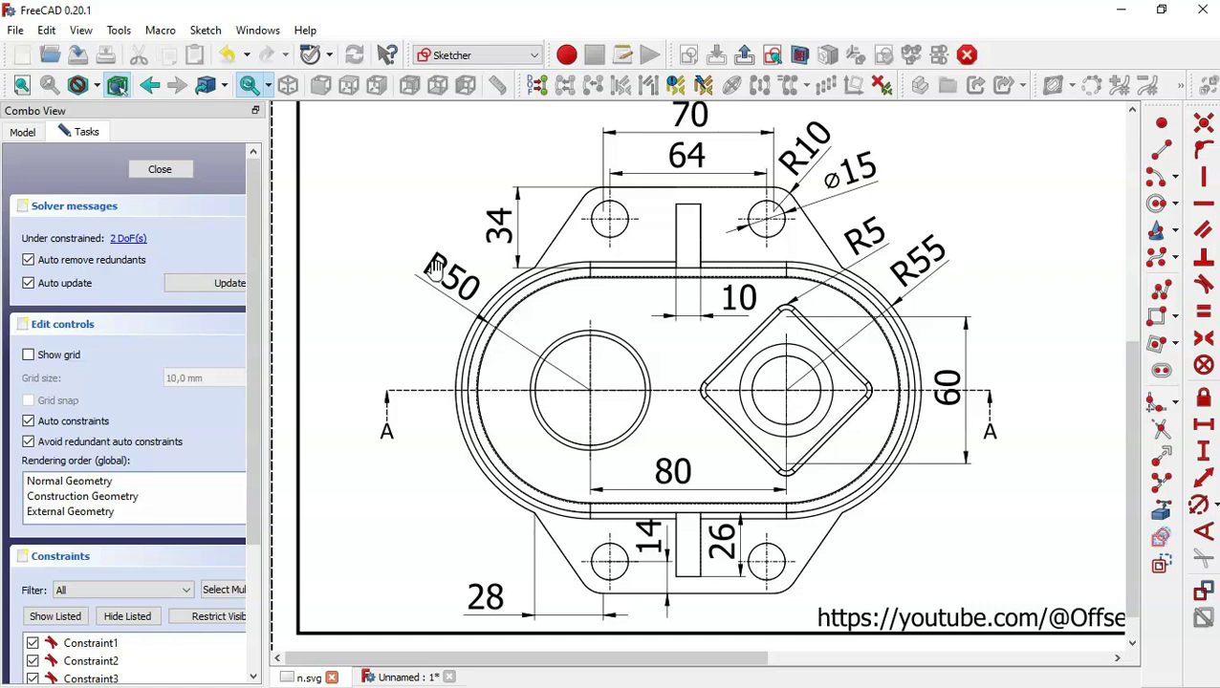
left_click_drag(730, 323, 722, 373)
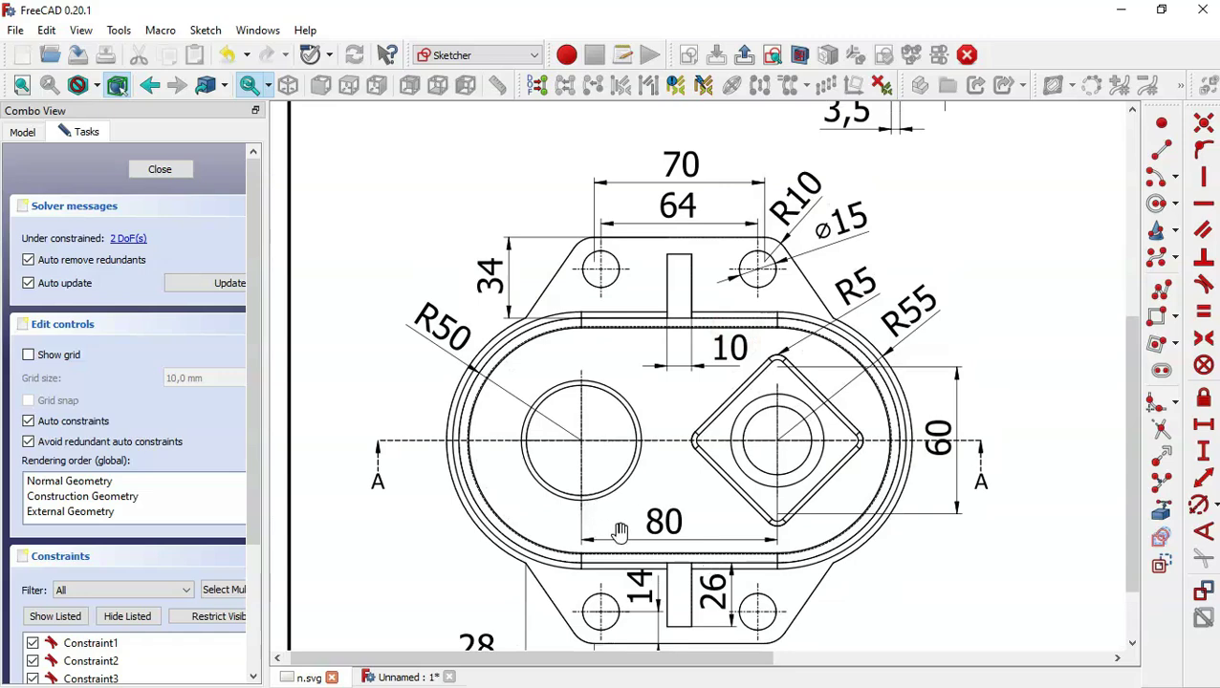
left_click(403, 676)
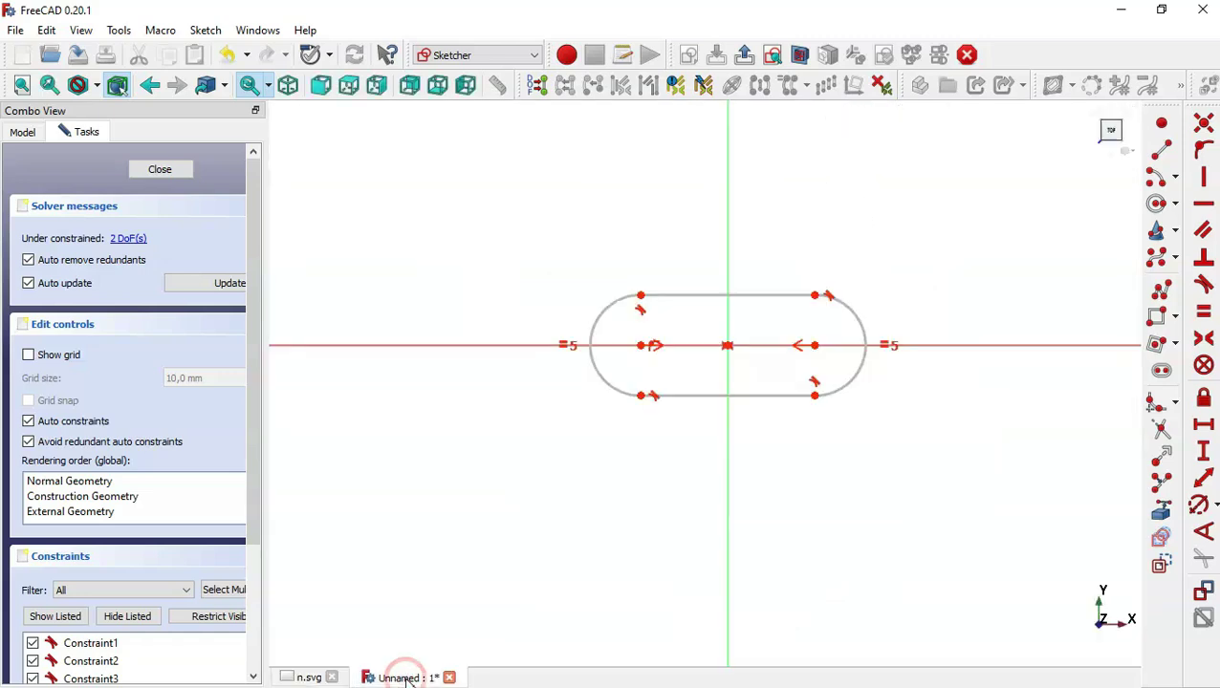
Give the slot's right arc a 50 mm radius.
left_click(1197, 509)
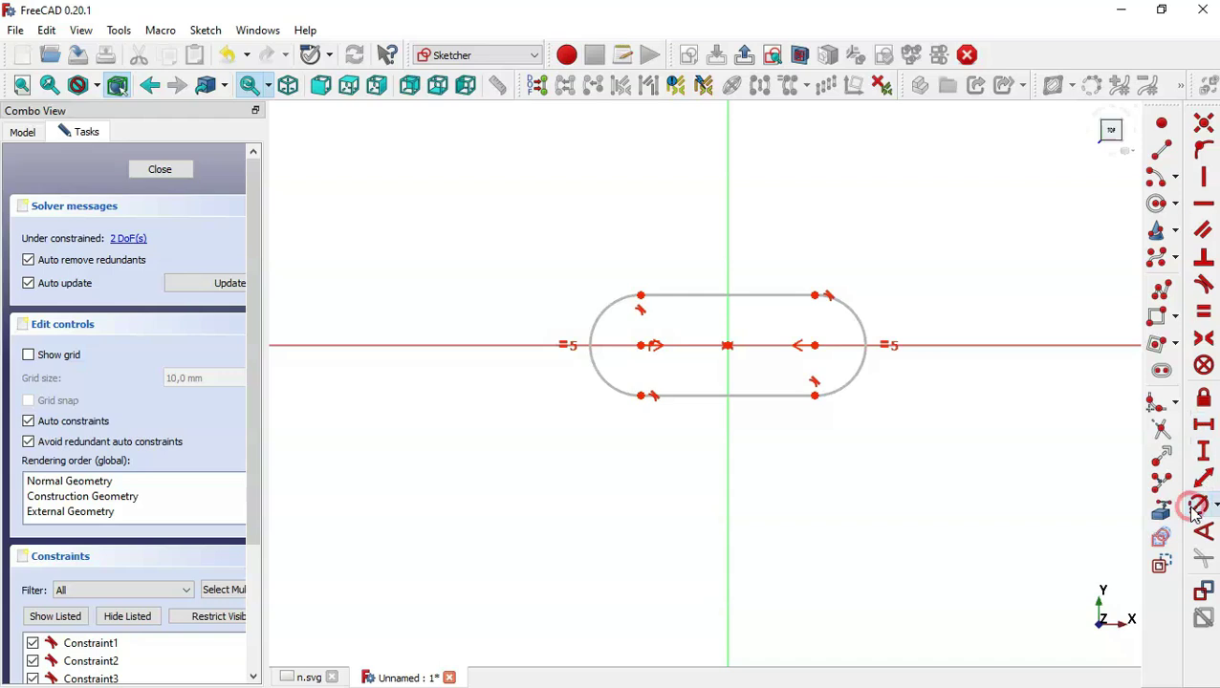
left_click(859, 363)
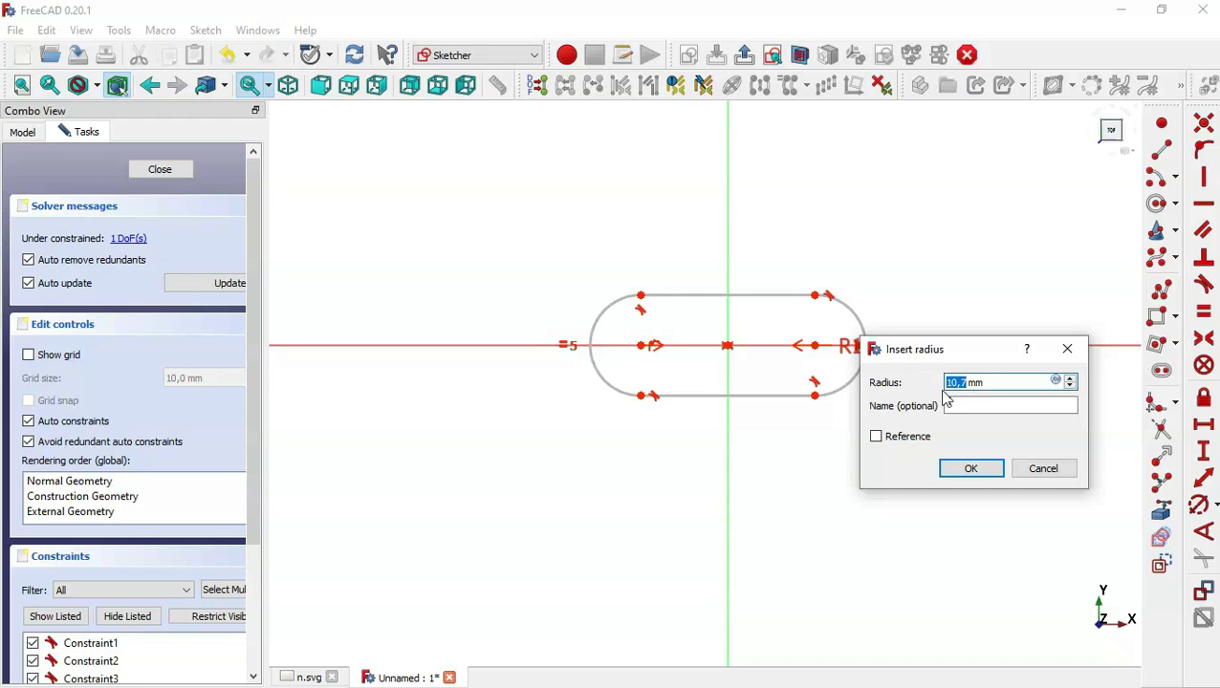
type("50")
key("Return")
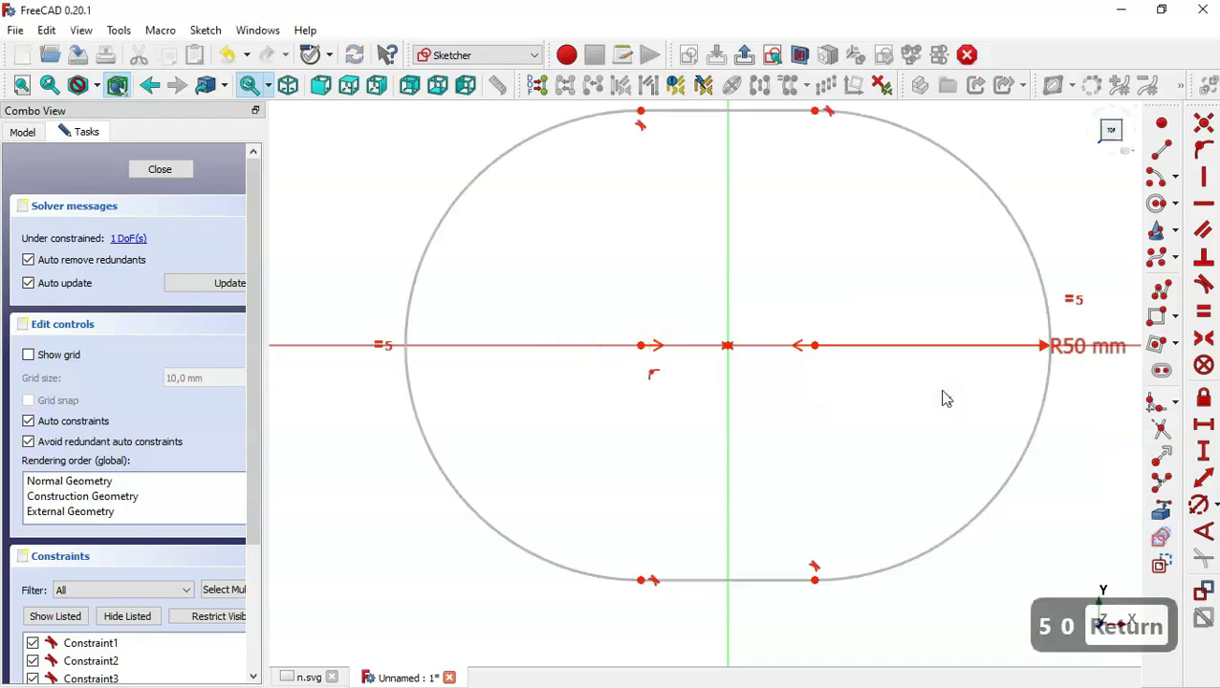
Set an 80 mm horizontal distance between arc centres and close the sketch.
left_click(1203, 425)
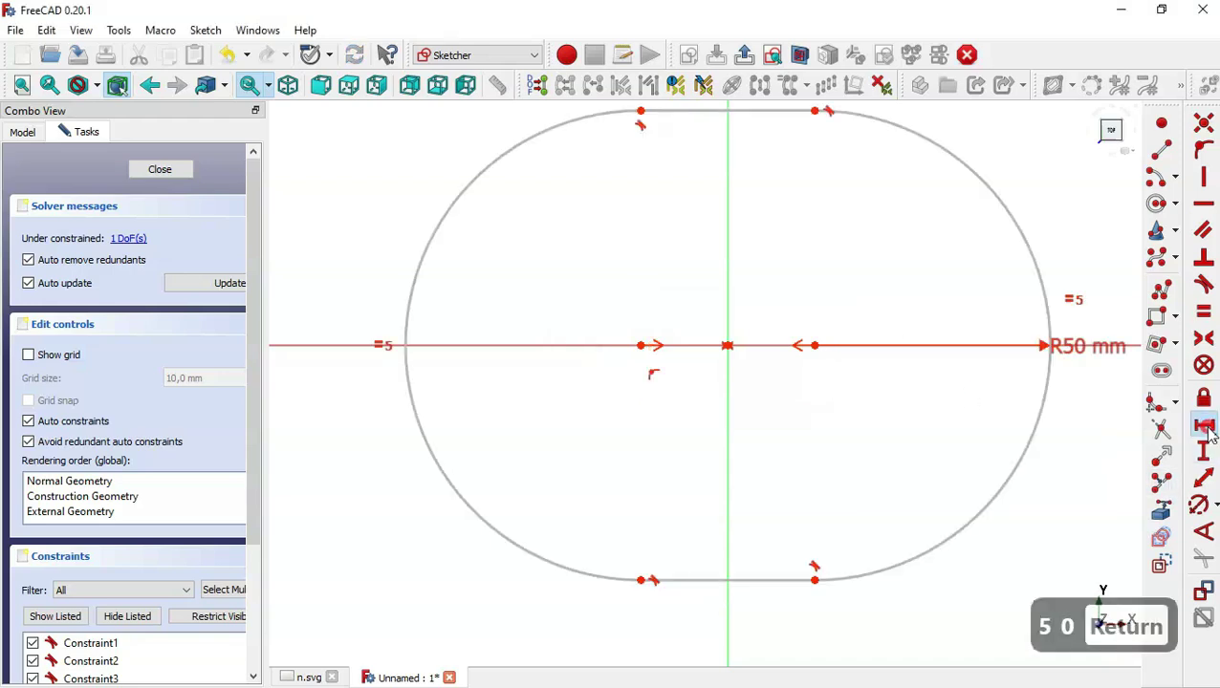
left_click(640, 345)
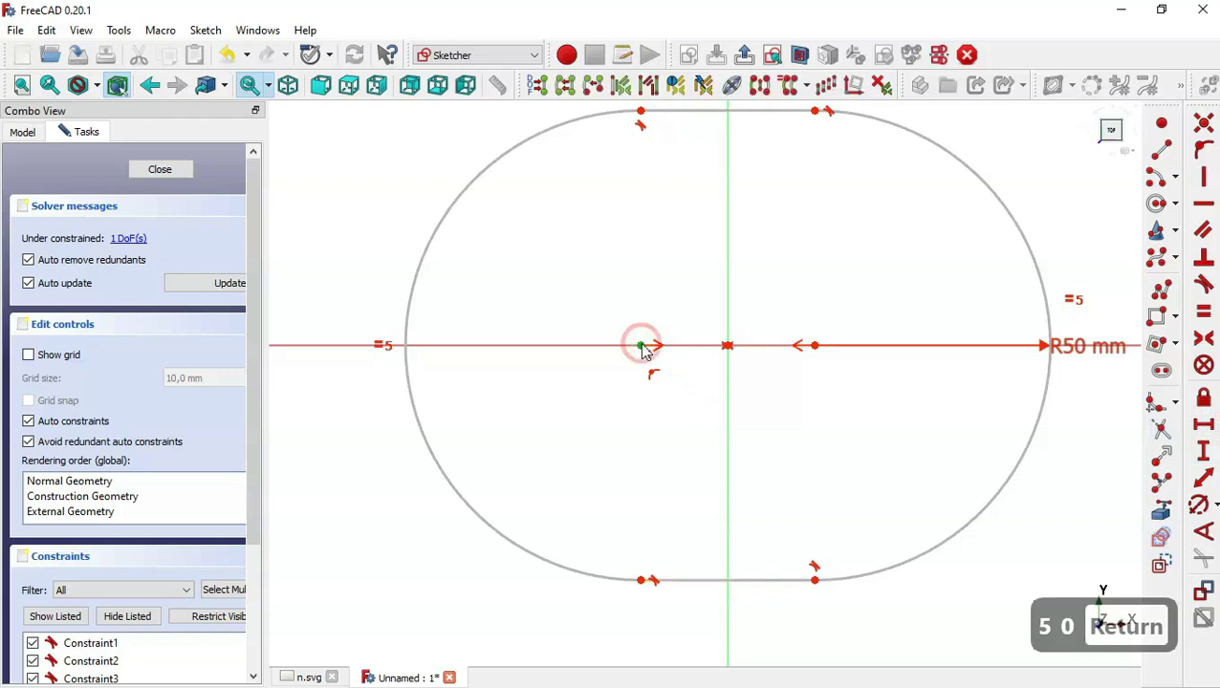
left_click(815, 345)
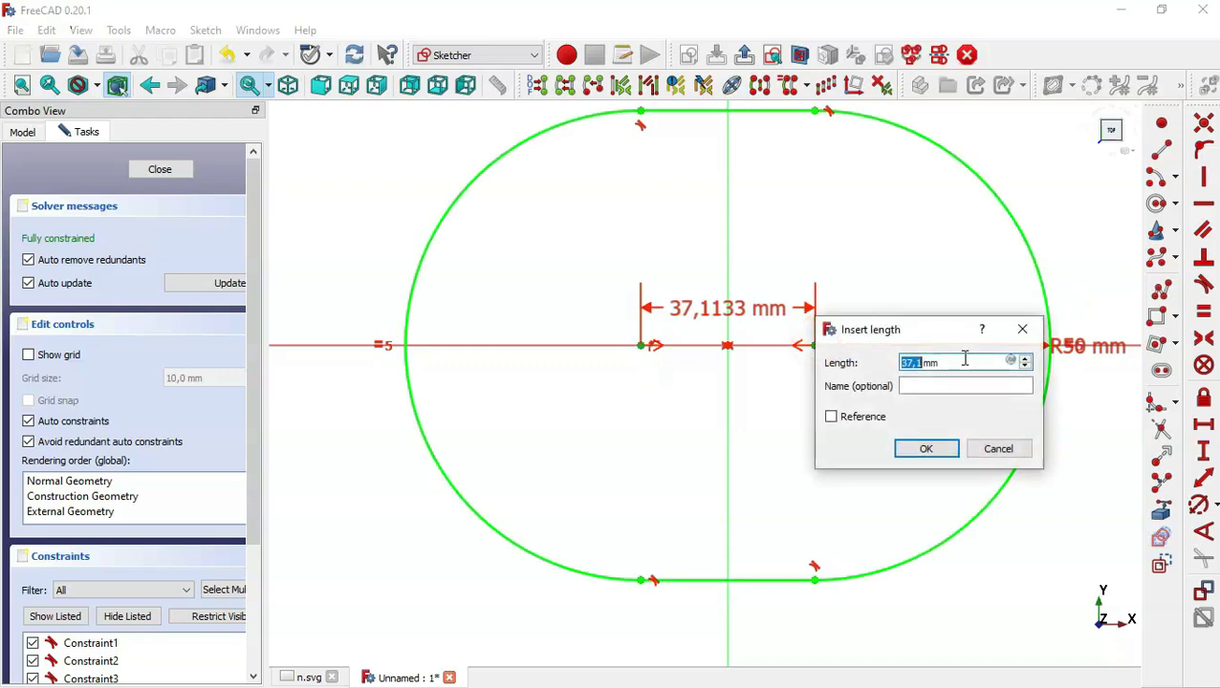
type("80")
key("Return")
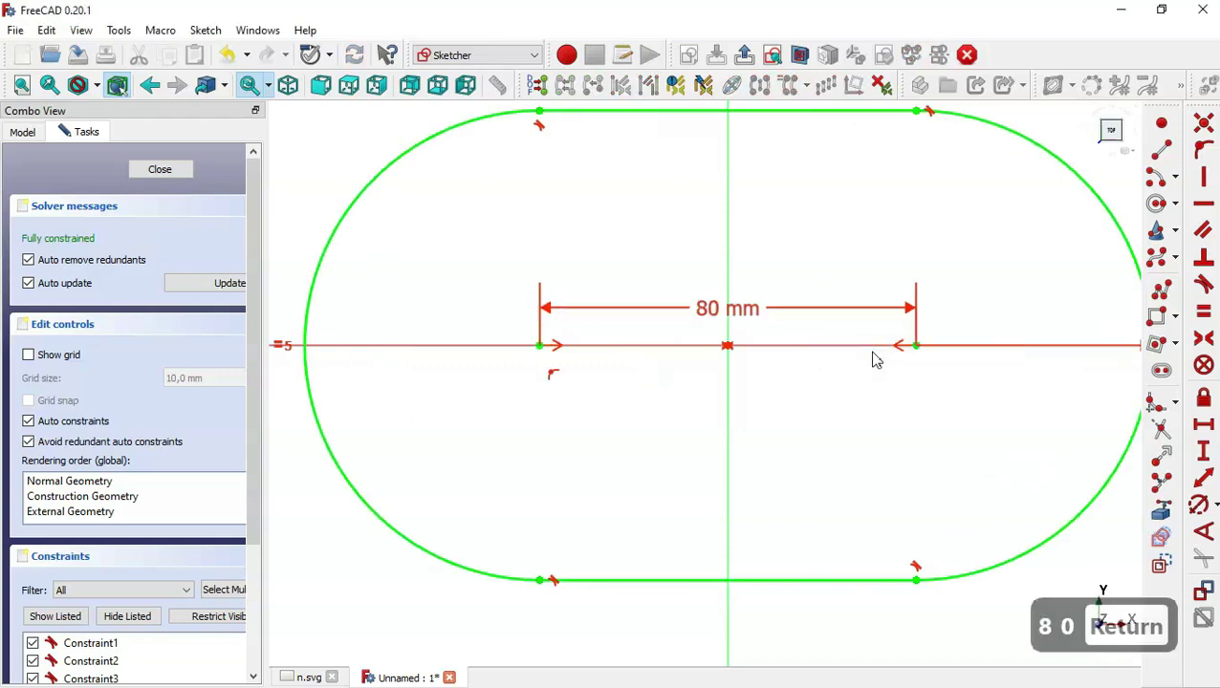
left_click(162, 172)
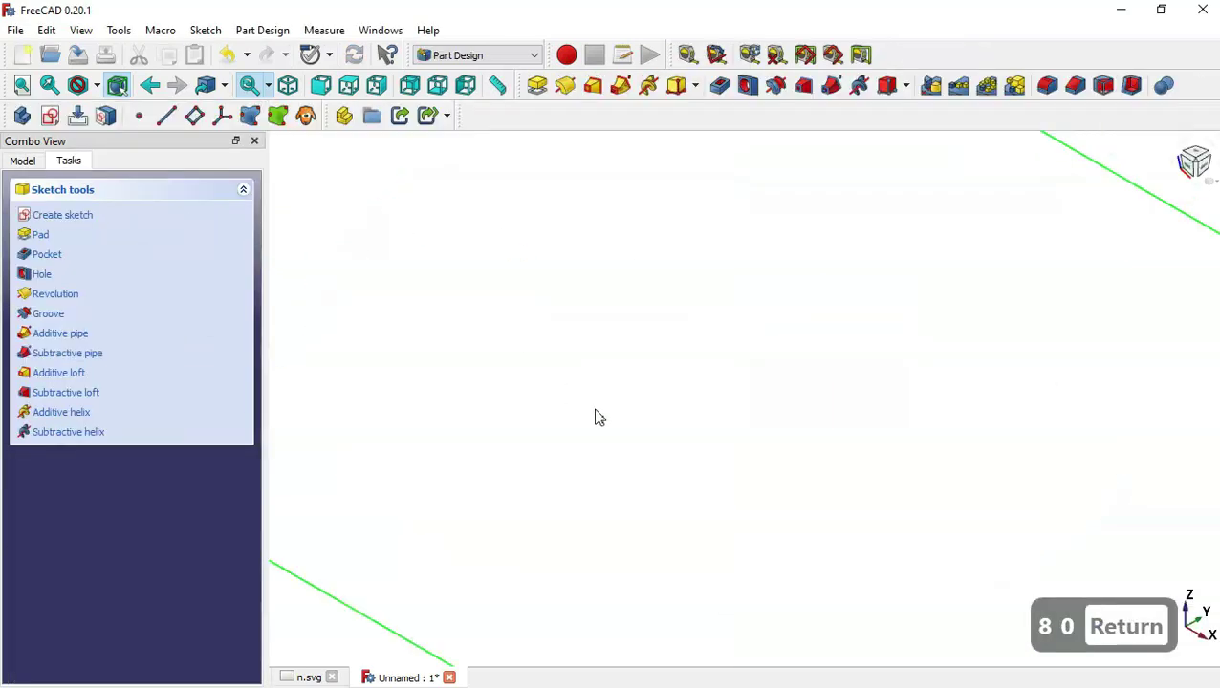
Pad the slot sketch 65 mm, checking the height on the n.svg drawing.
key("Home")
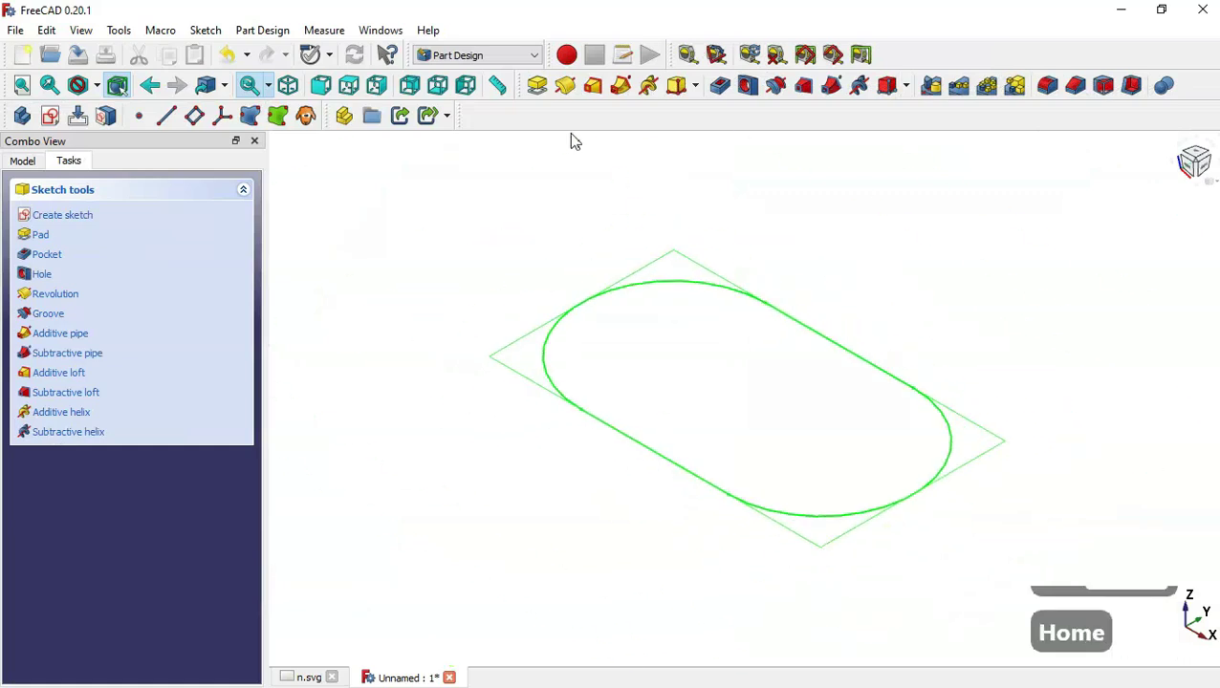
left_click(537, 88)
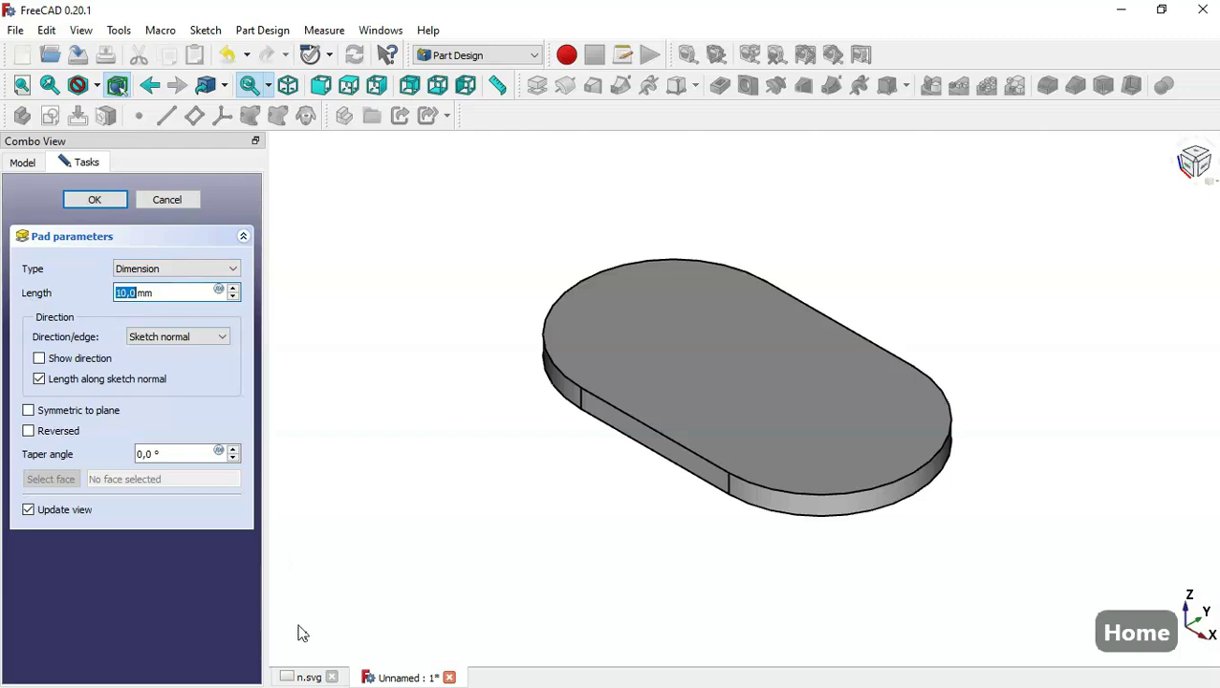
left_click(310, 677)
left_click_drag(784, 378, 784, 598)
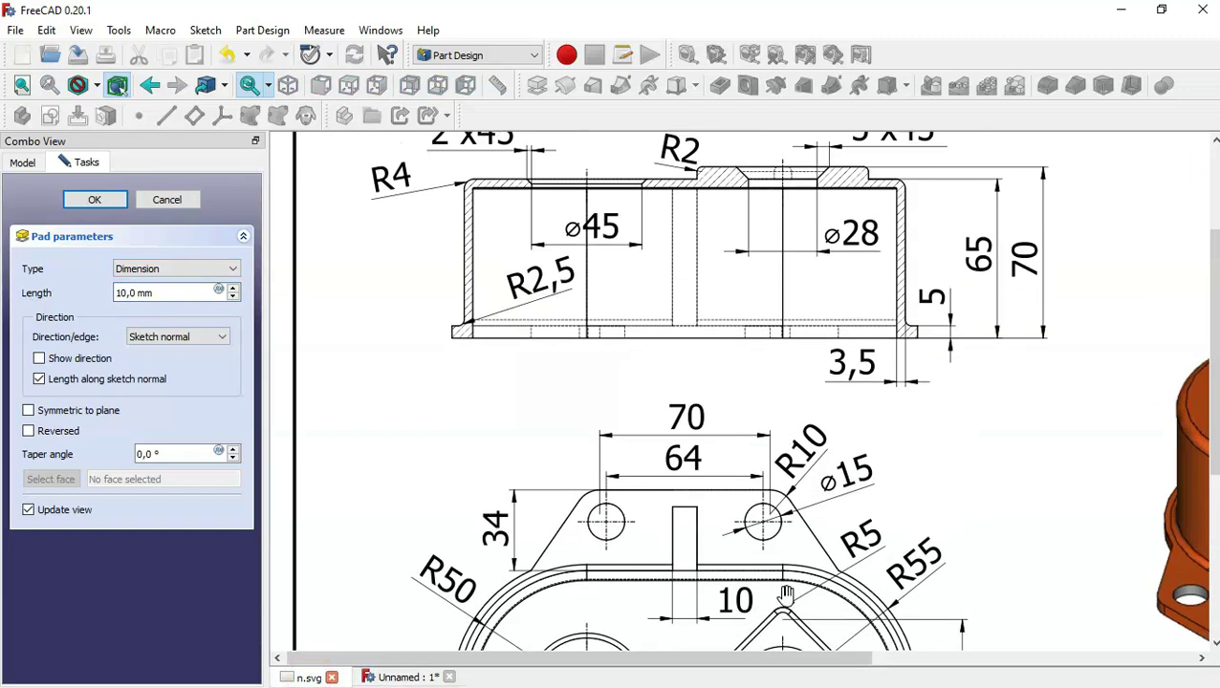
left_click_drag(1023, 351, 1010, 455)
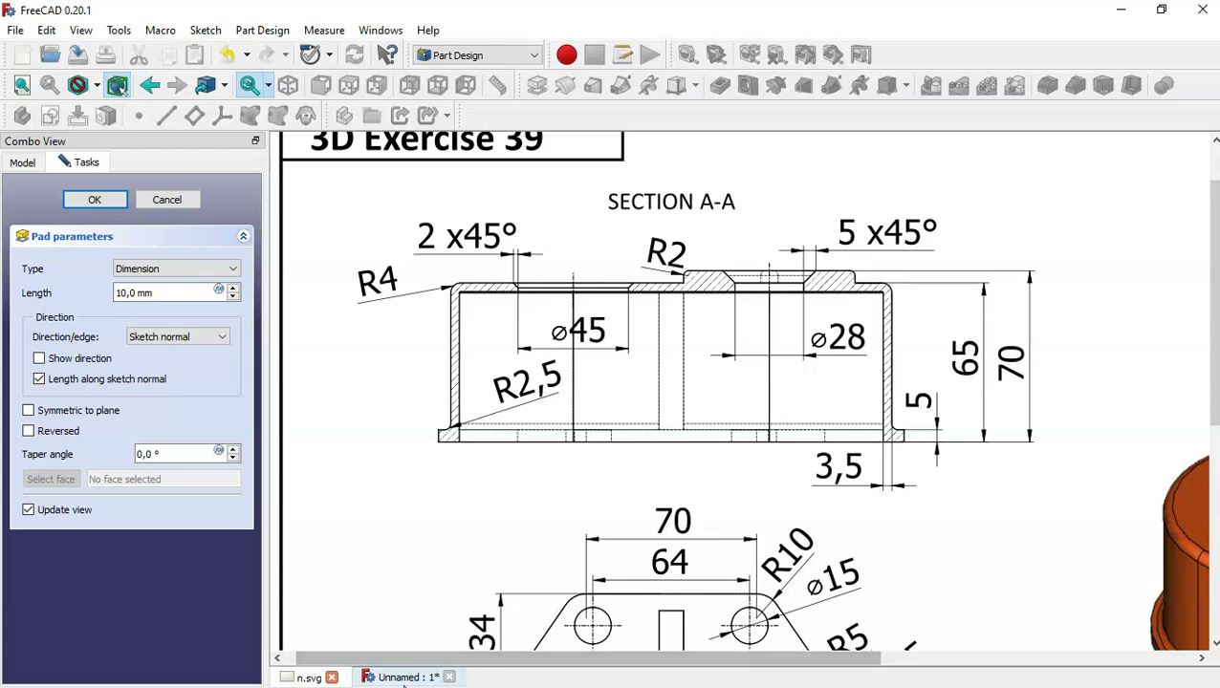
left_click(402, 677)
left_click(180, 292)
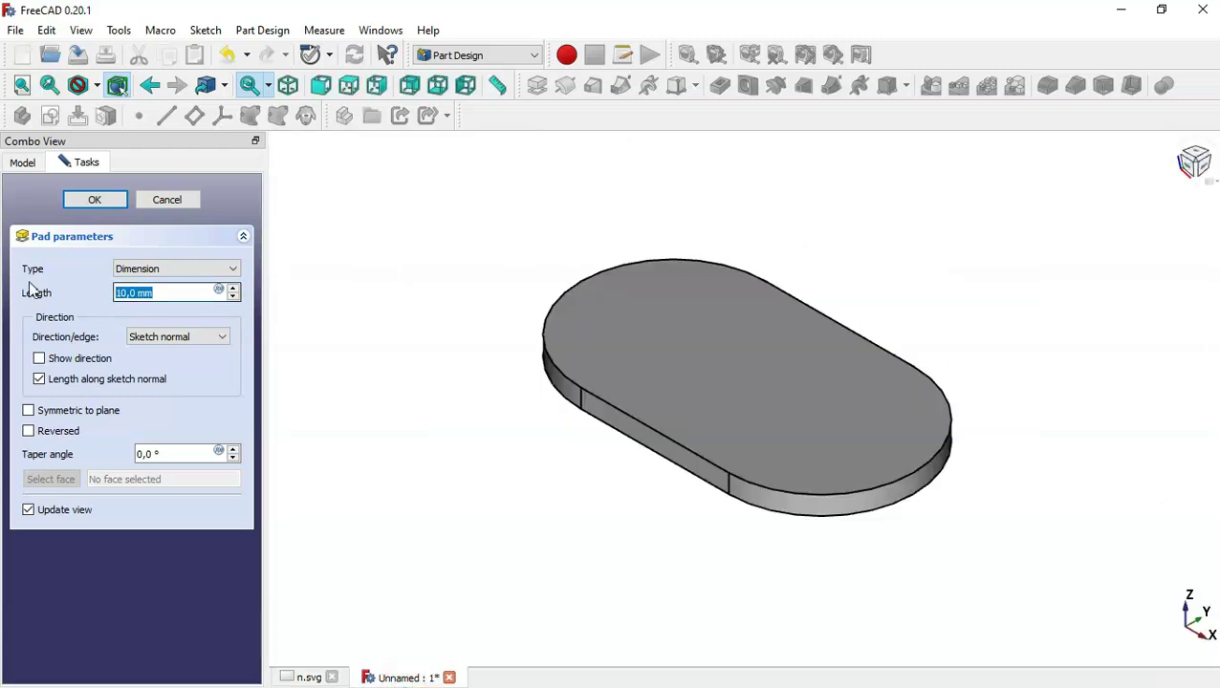
type("65")
left_click(85, 200)
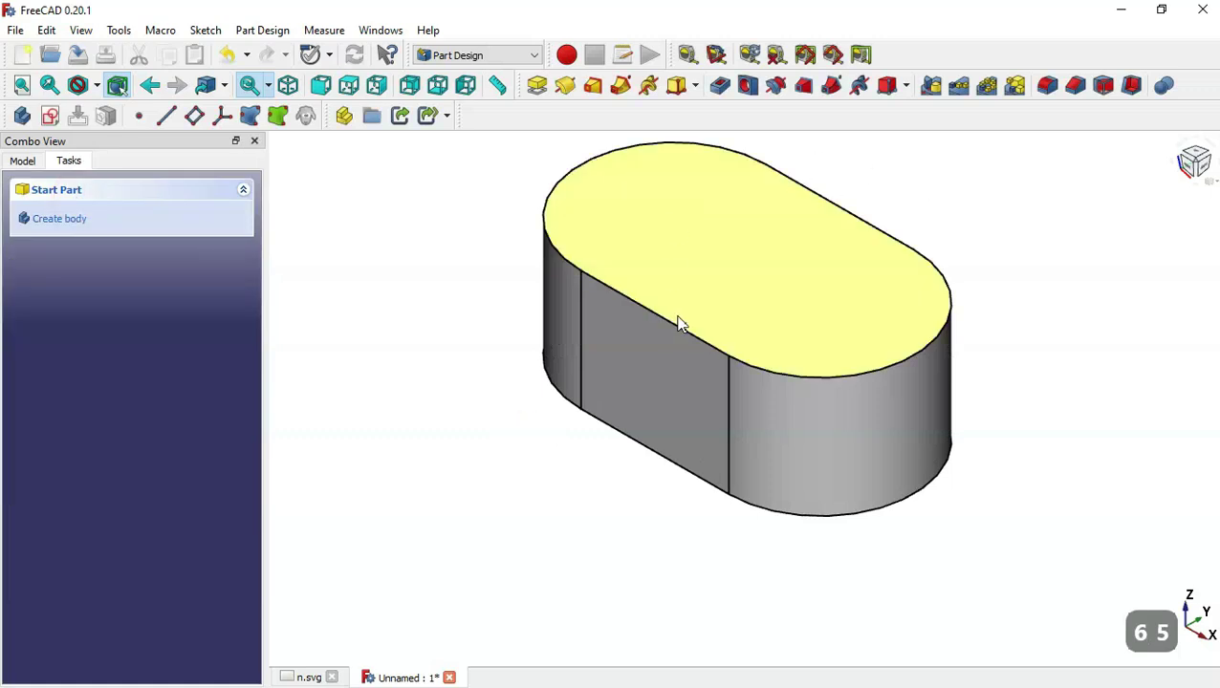
Fillet the solid's top outer edge with a 4 mm radius.
left_click(309, 677)
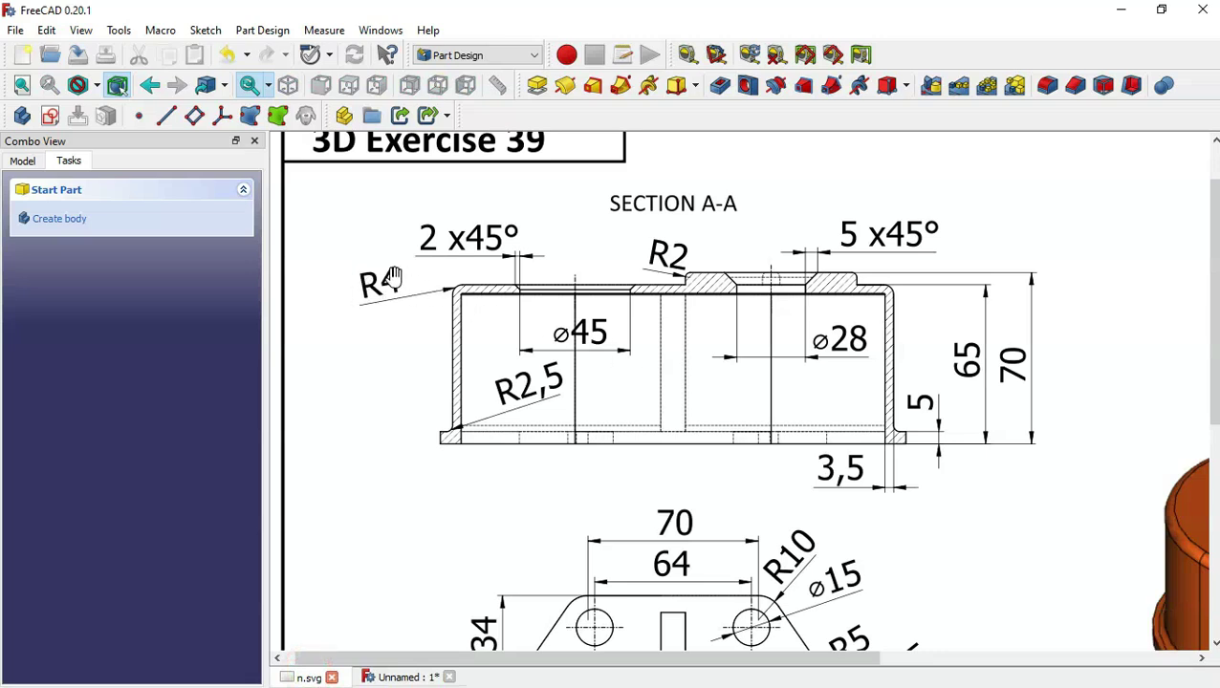
left_click(402, 677)
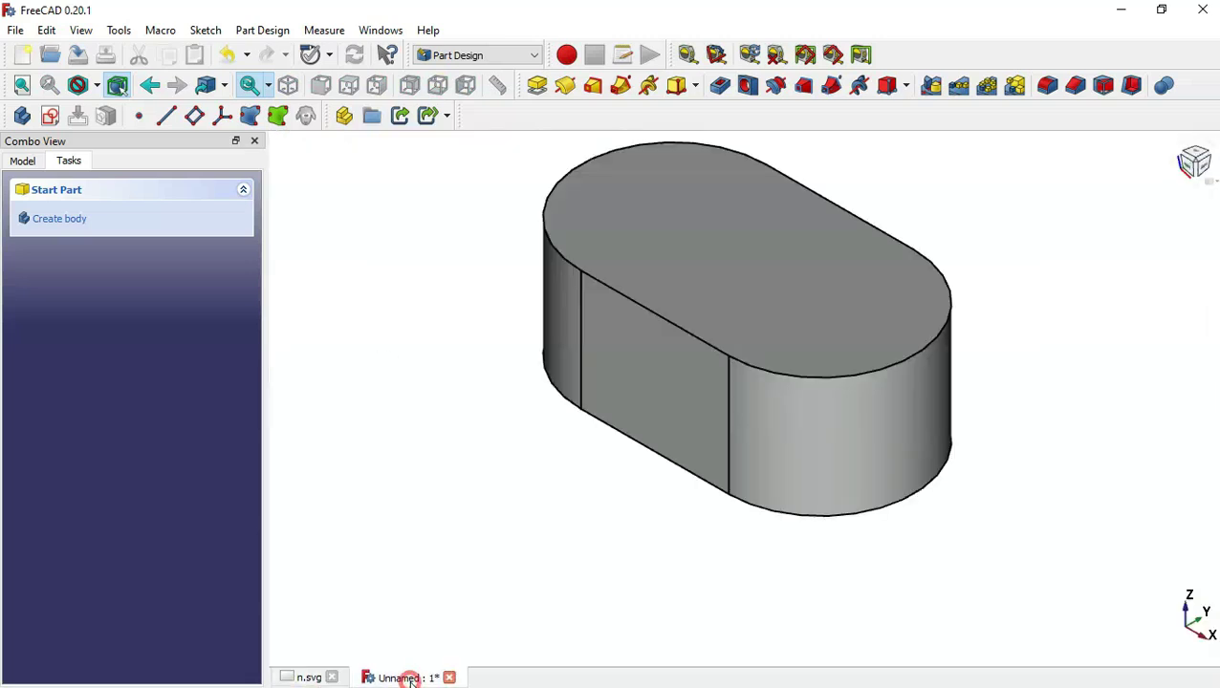
left_click(871, 347)
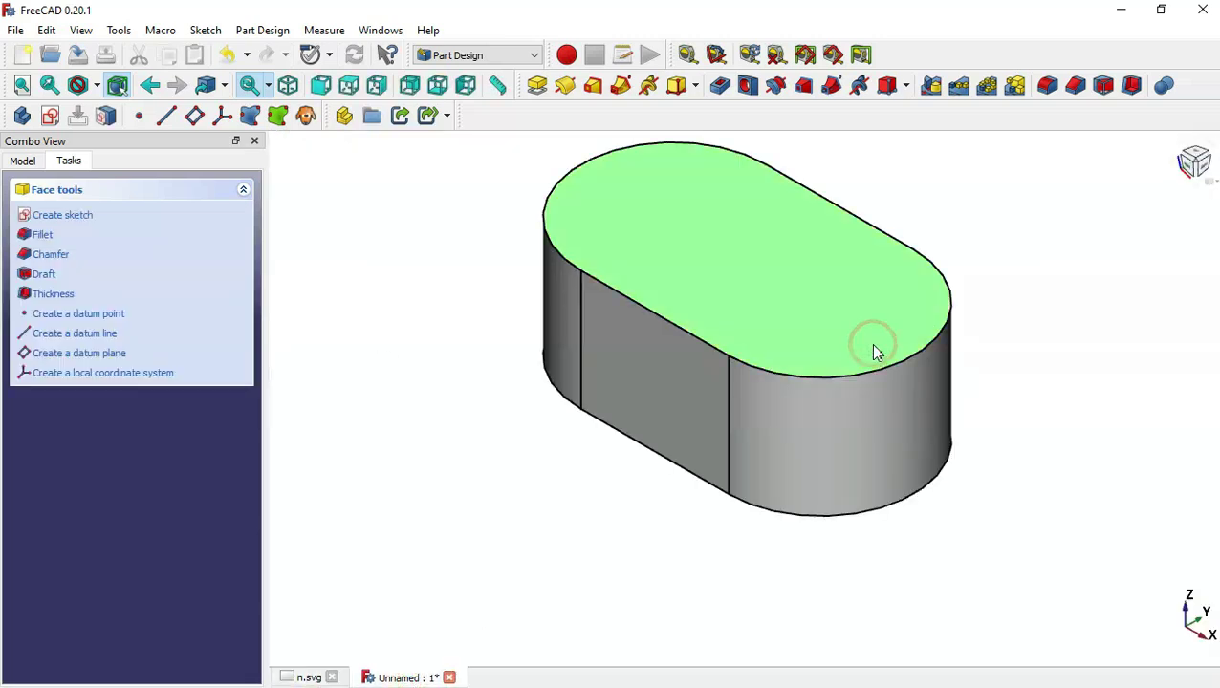
left_click(887, 367)
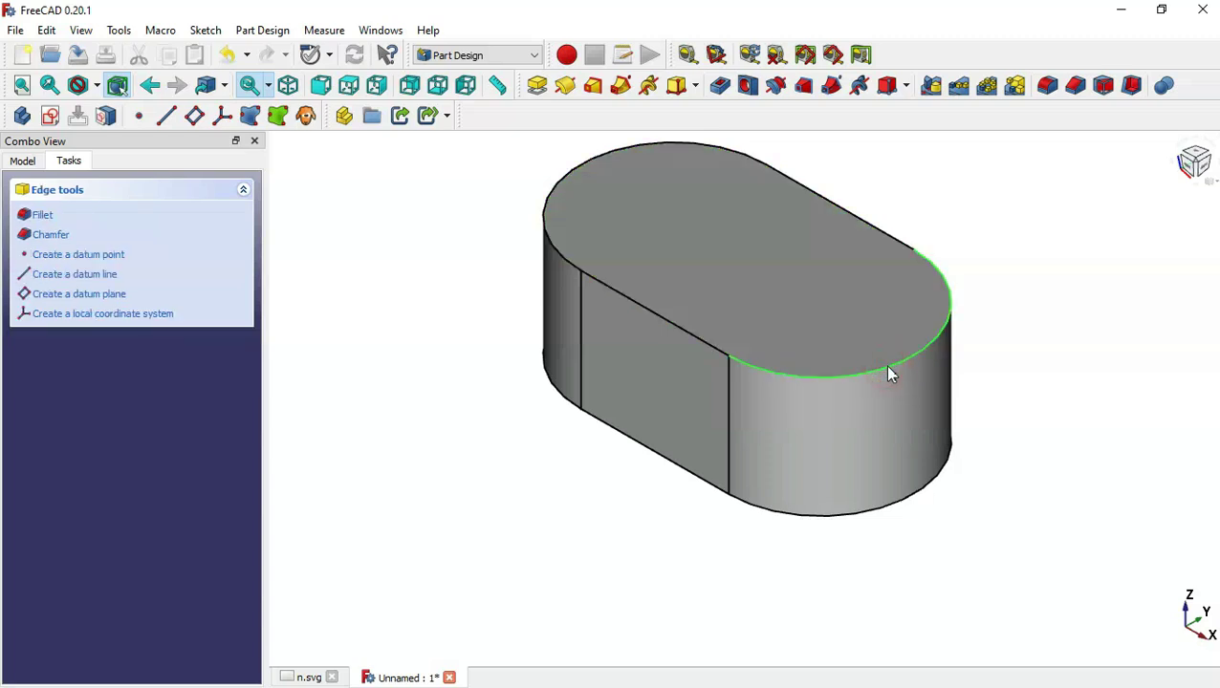
left_click(1049, 86)
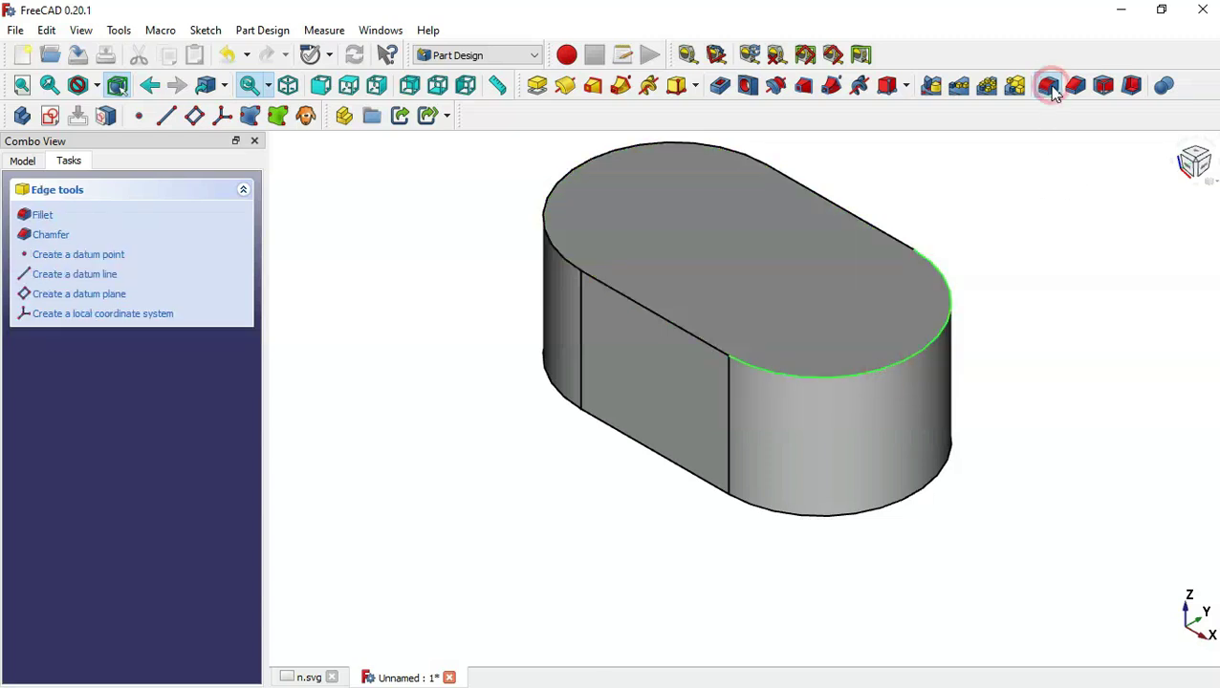
left_click_drag(153, 468, 69, 470)
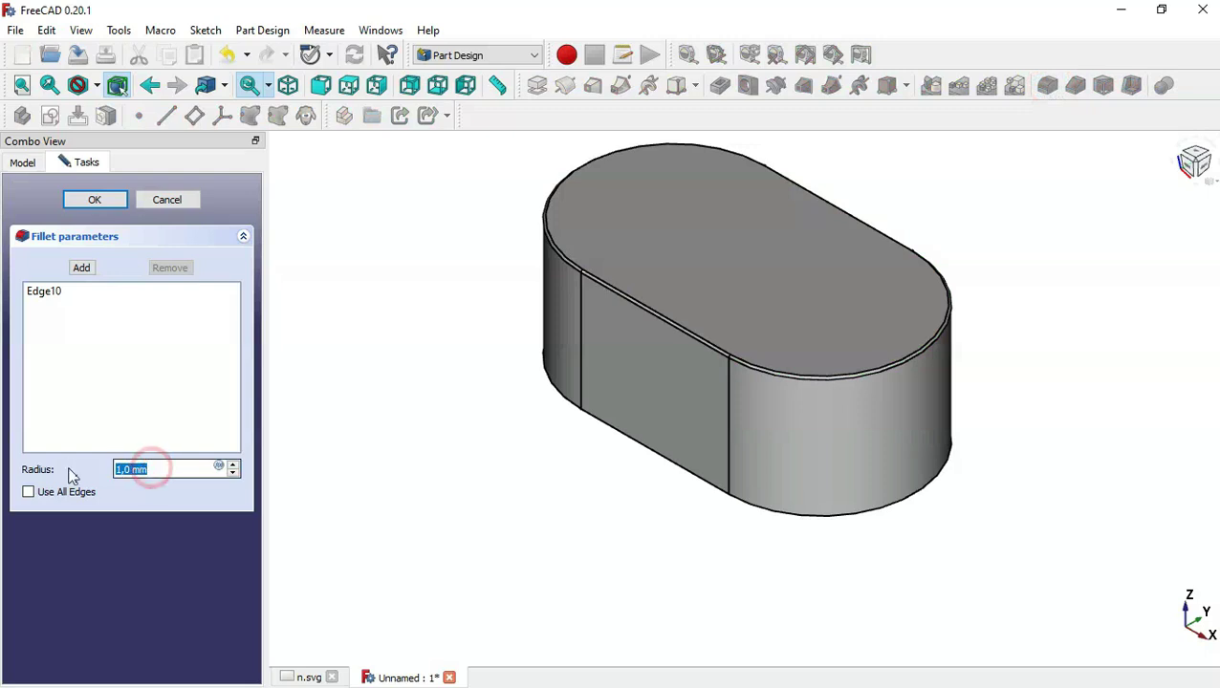
type("4")
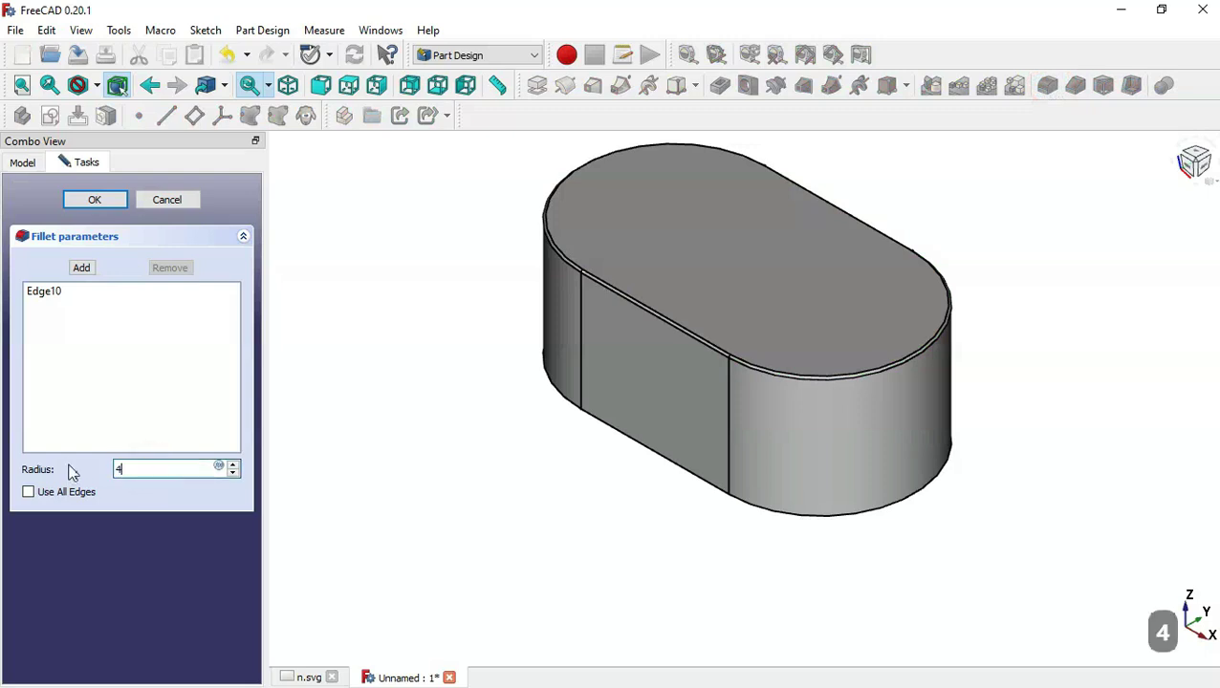
left_click(95, 200)
left_click(628, 424)
left_click(623, 504)
Check the 5 mm and 3,5 mm base dimensions on the drawing, then select the solid's bottom face.
left_click_drag(623, 504, 682, 368)
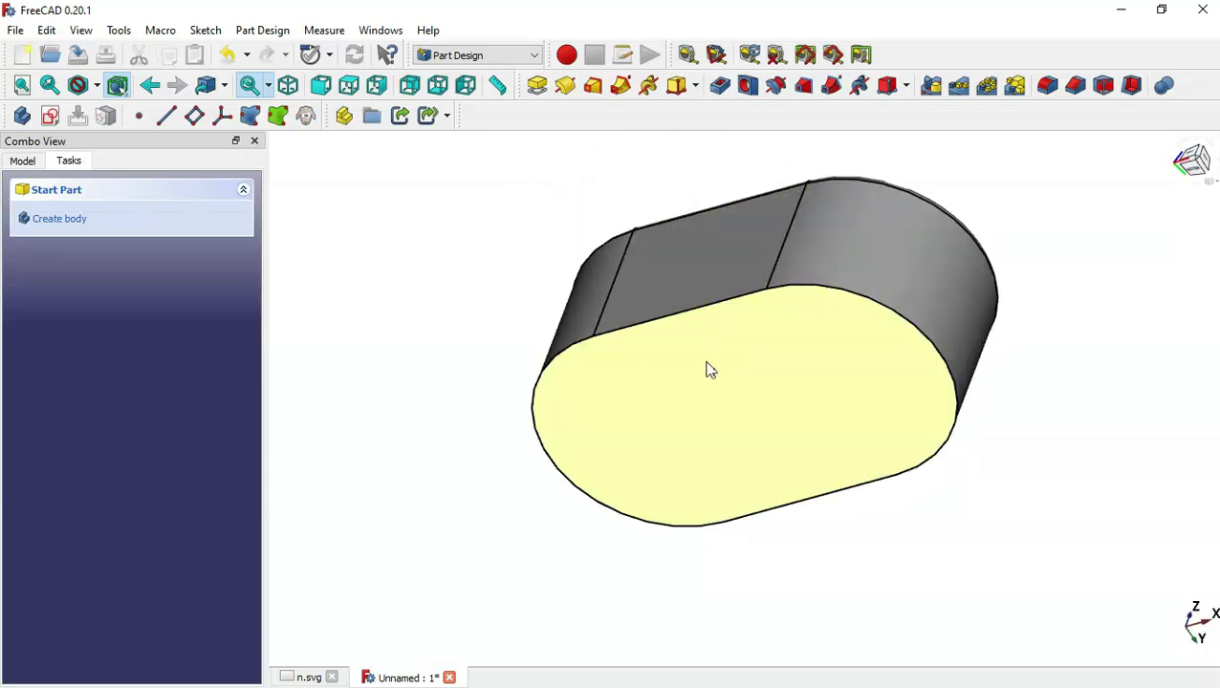
left_click(302, 677)
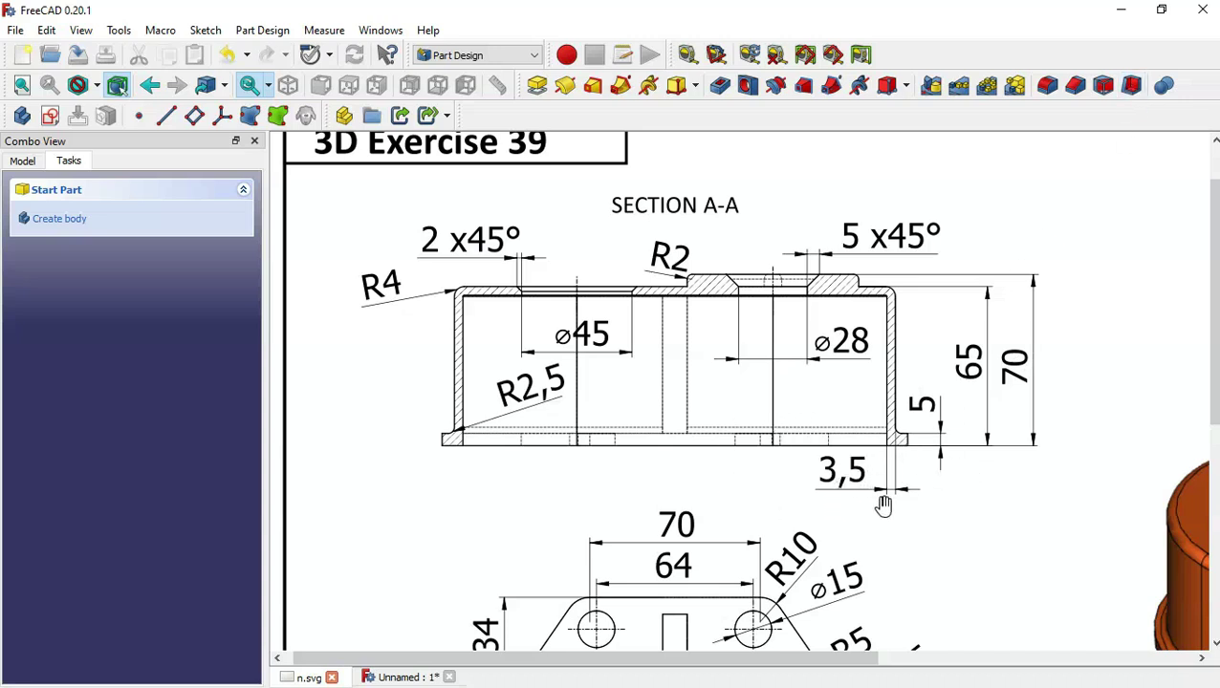
left_click(391, 678)
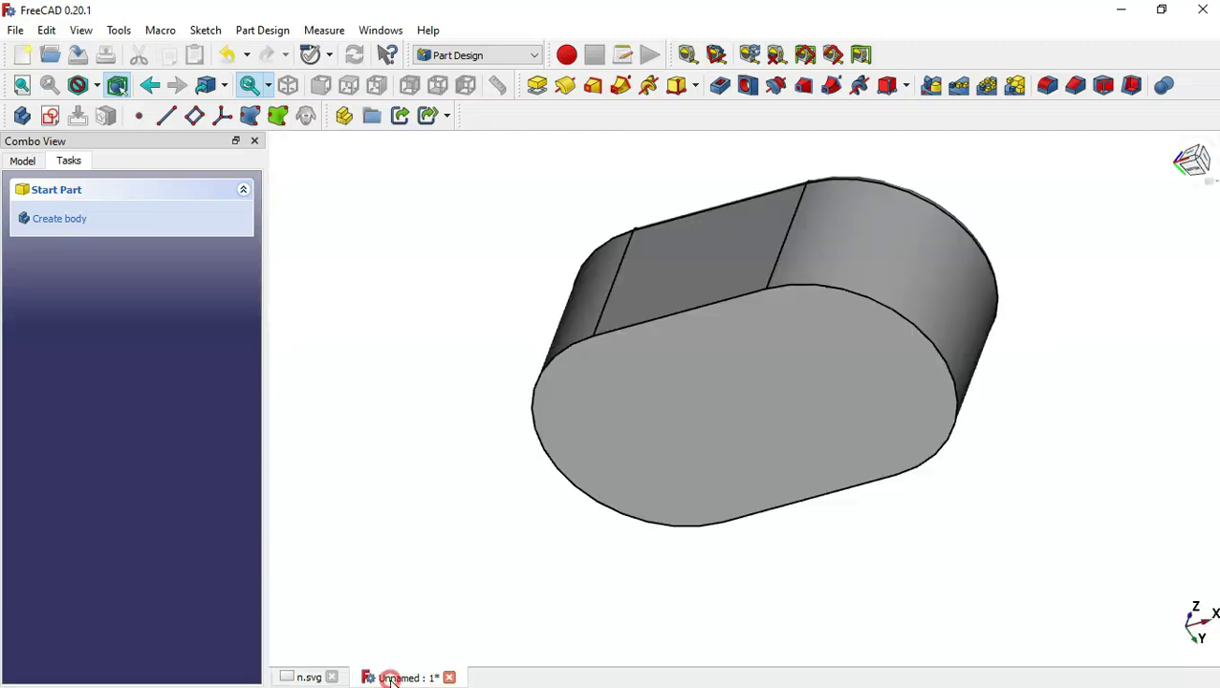
left_click(863, 356)
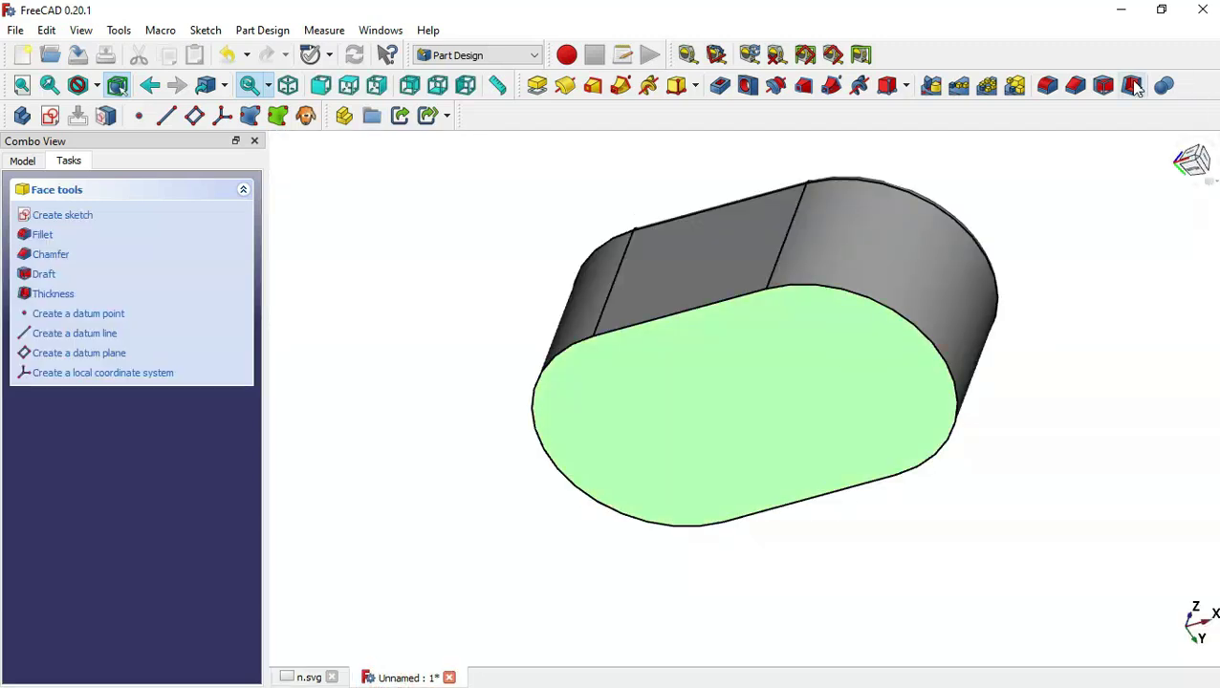
Shell the solid inwards with a 3.5 mm wall, leaving the bottom face open.
left_click(1131, 86)
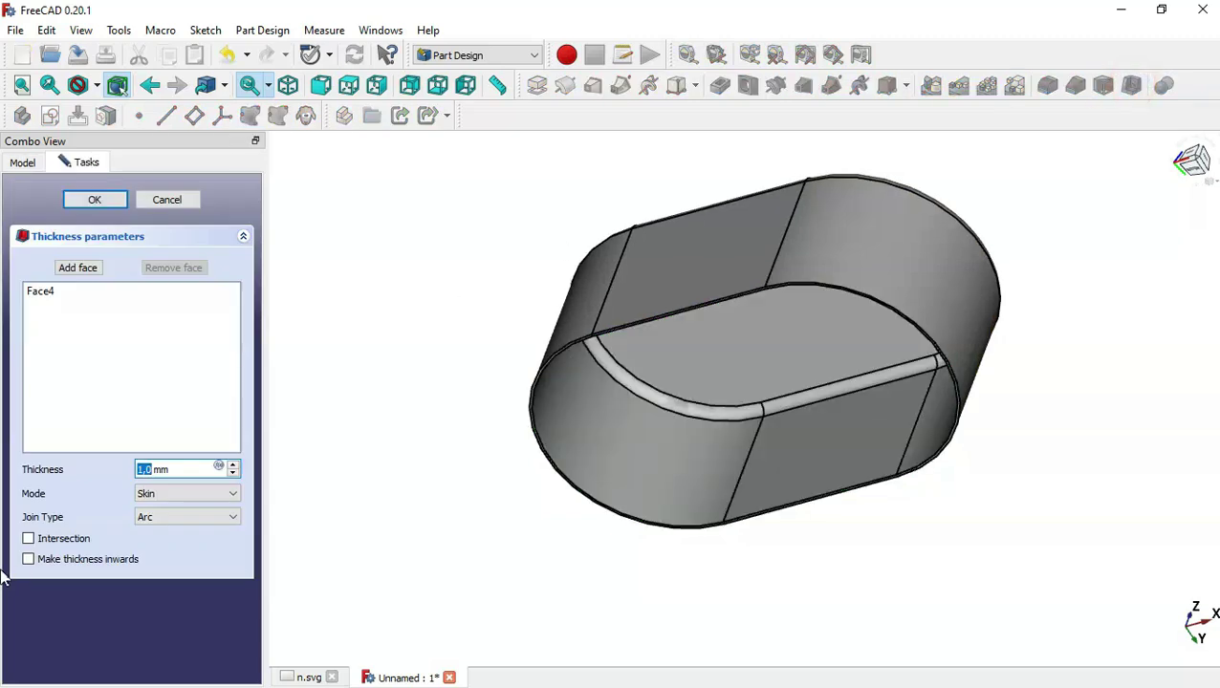
left_click(96, 562)
triple_click(190, 470)
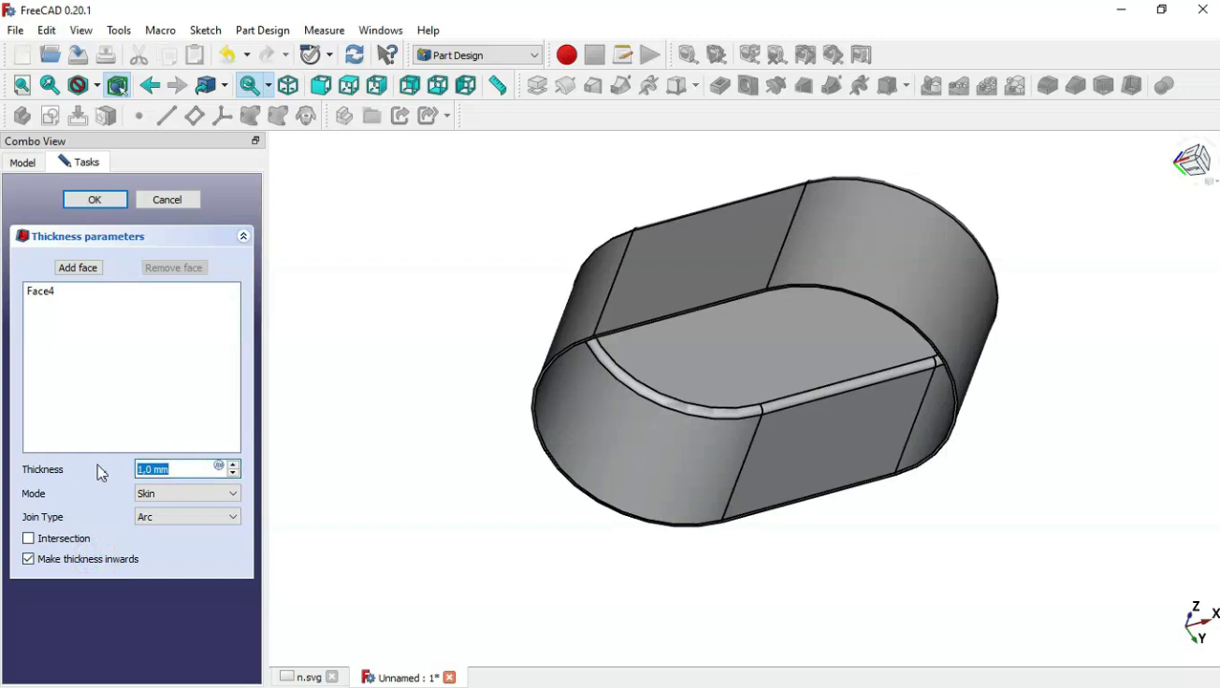
type("3.5")
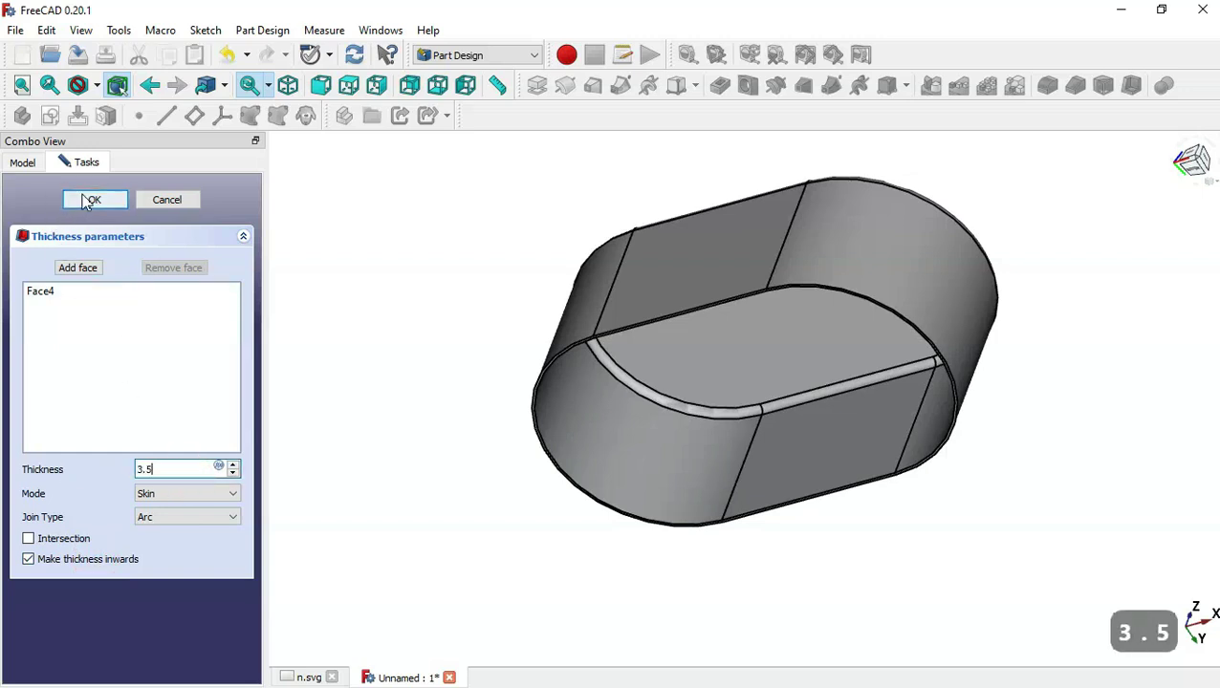
left_click(84, 200)
left_click_drag(504, 452, 426, 453)
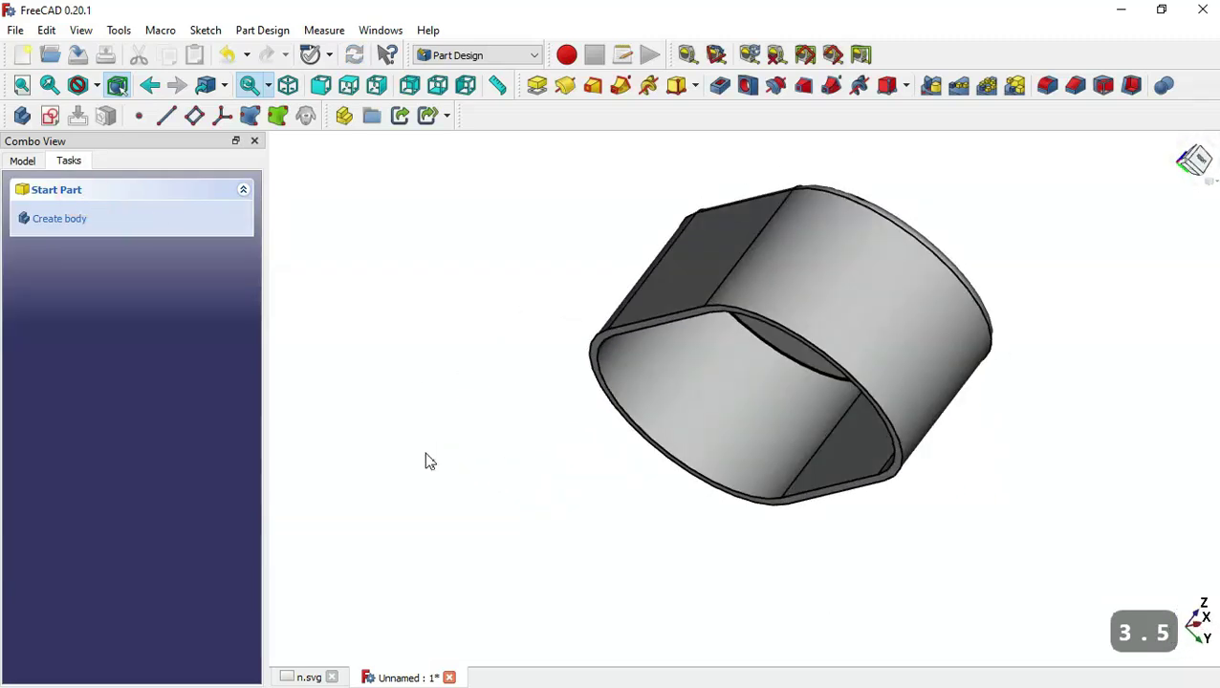
key("Home")
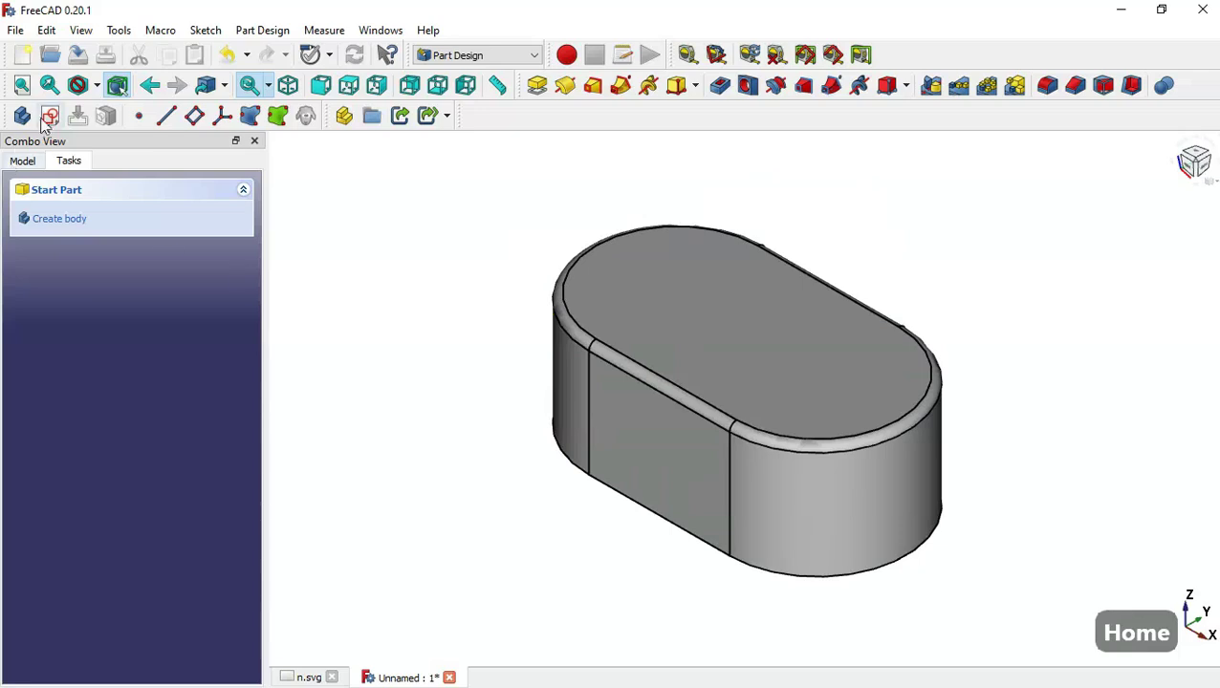
Create a new sketch on the XY_Plane with the section view shown.
left_click(51, 115)
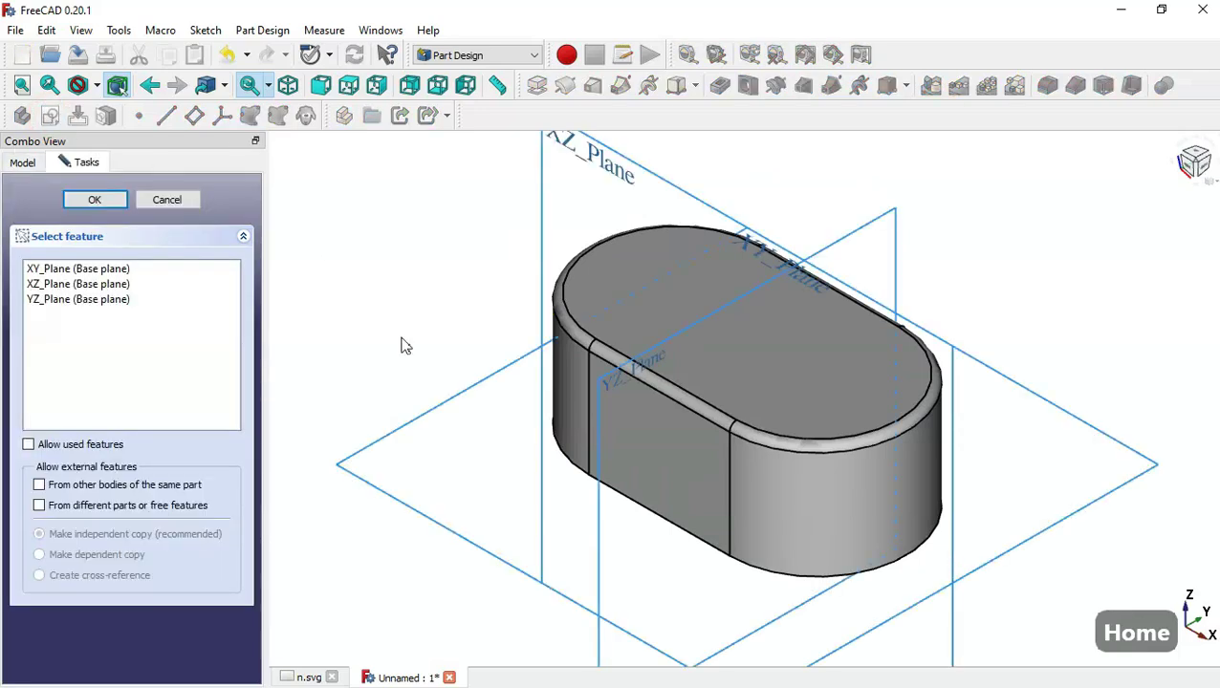
left_click(435, 416)
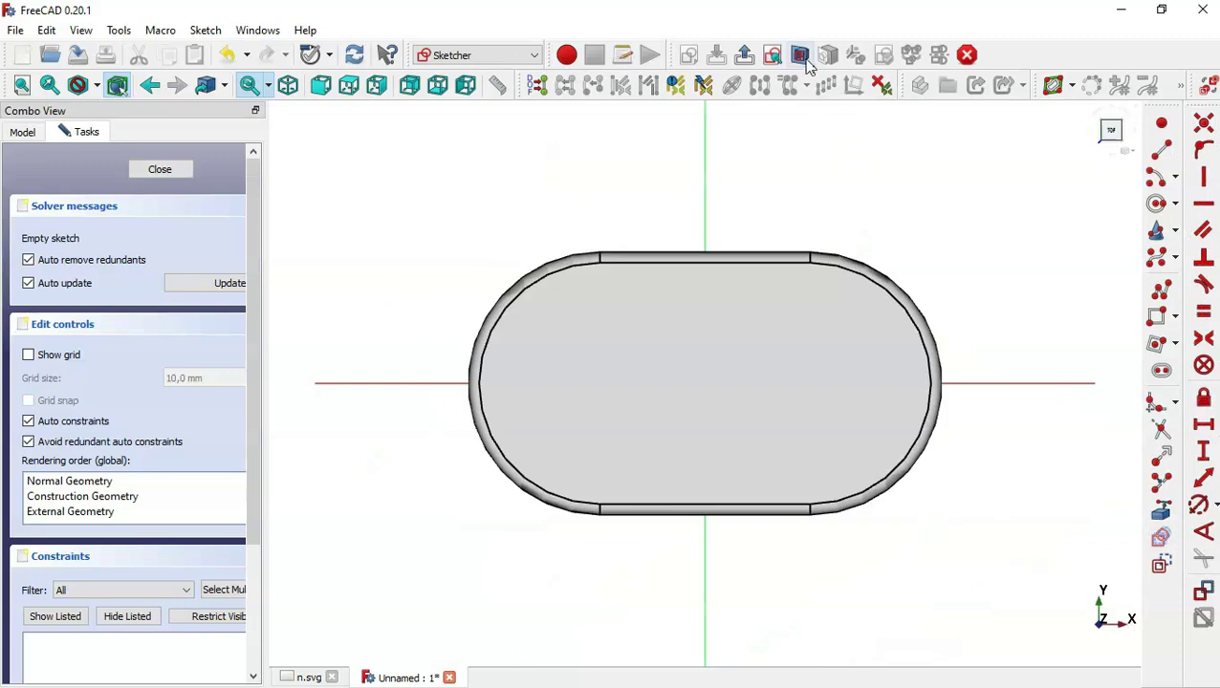
left_click(801, 56)
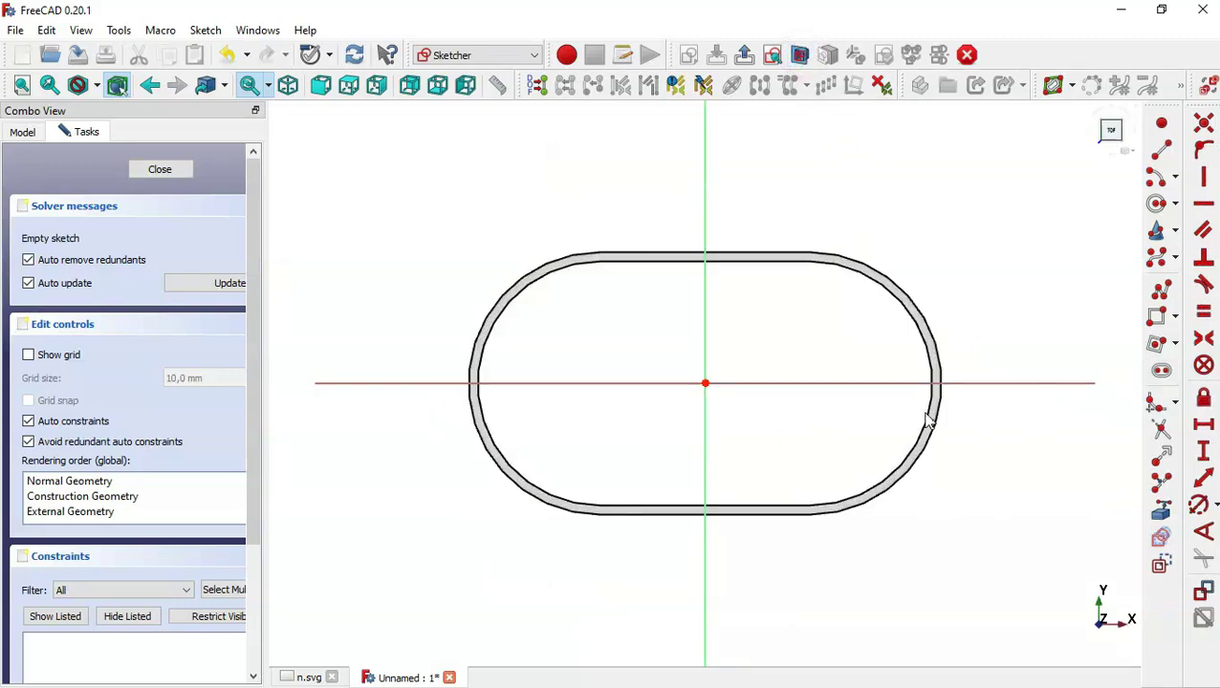
Import the shell's right and left outer end arcs as external geometry.
left_click(1163, 514)
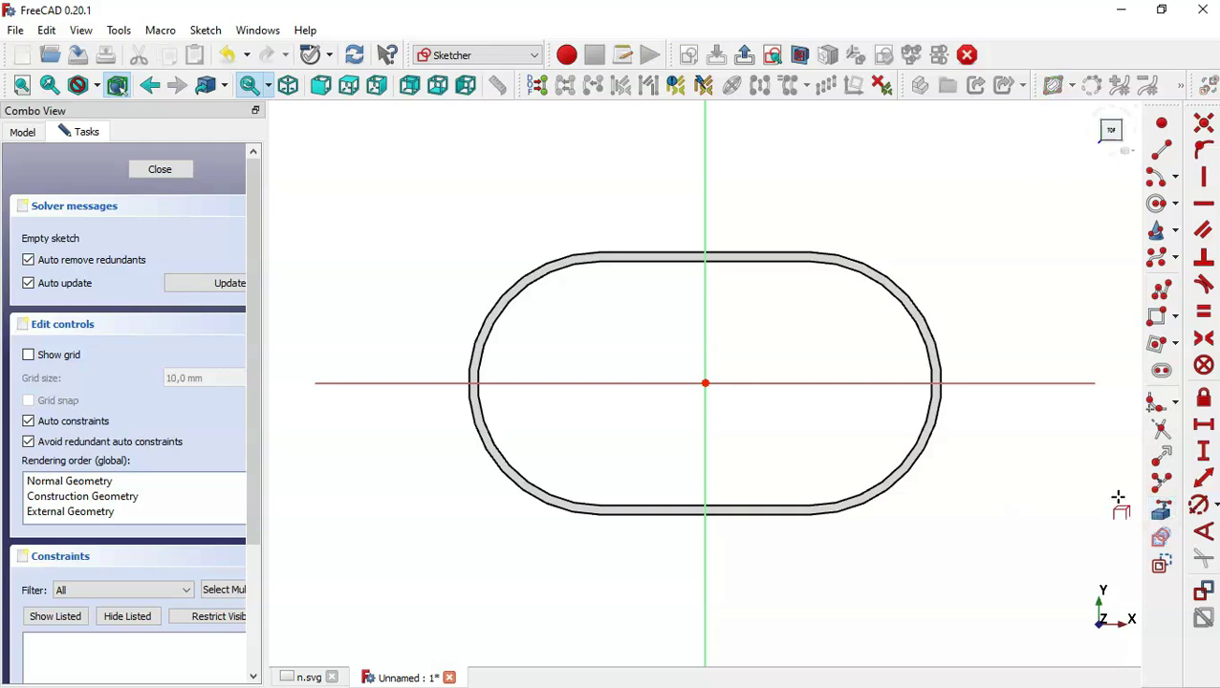
left_click(900, 480)
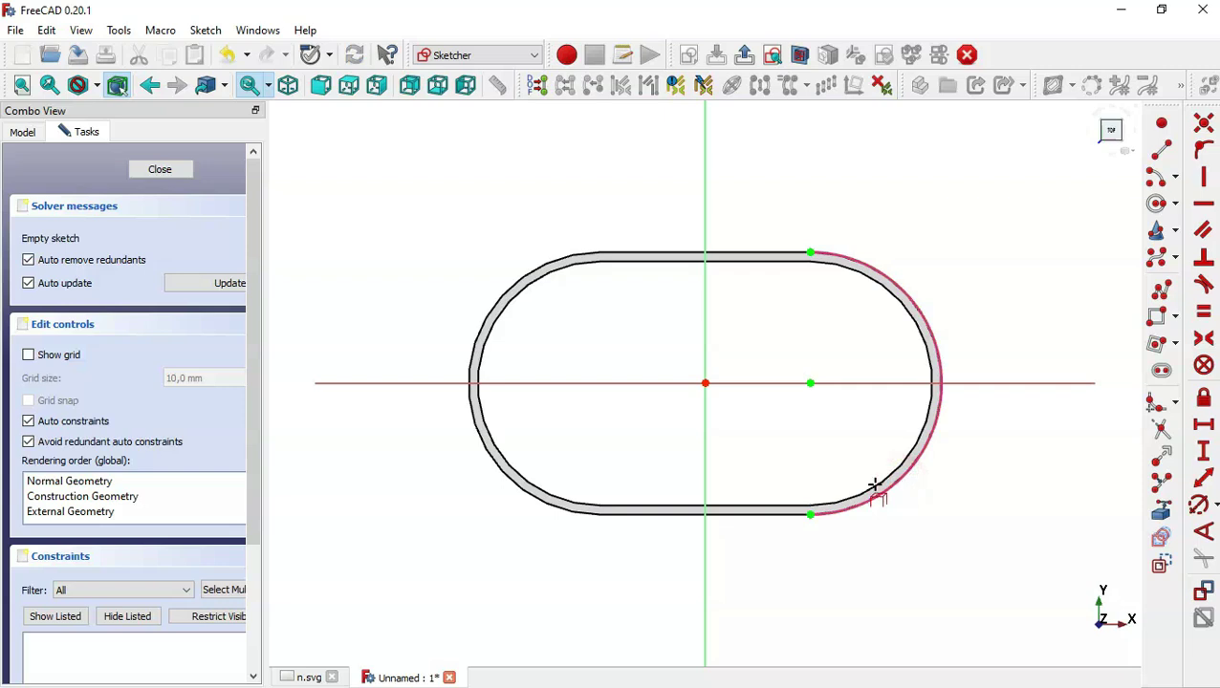
left_click(535, 501)
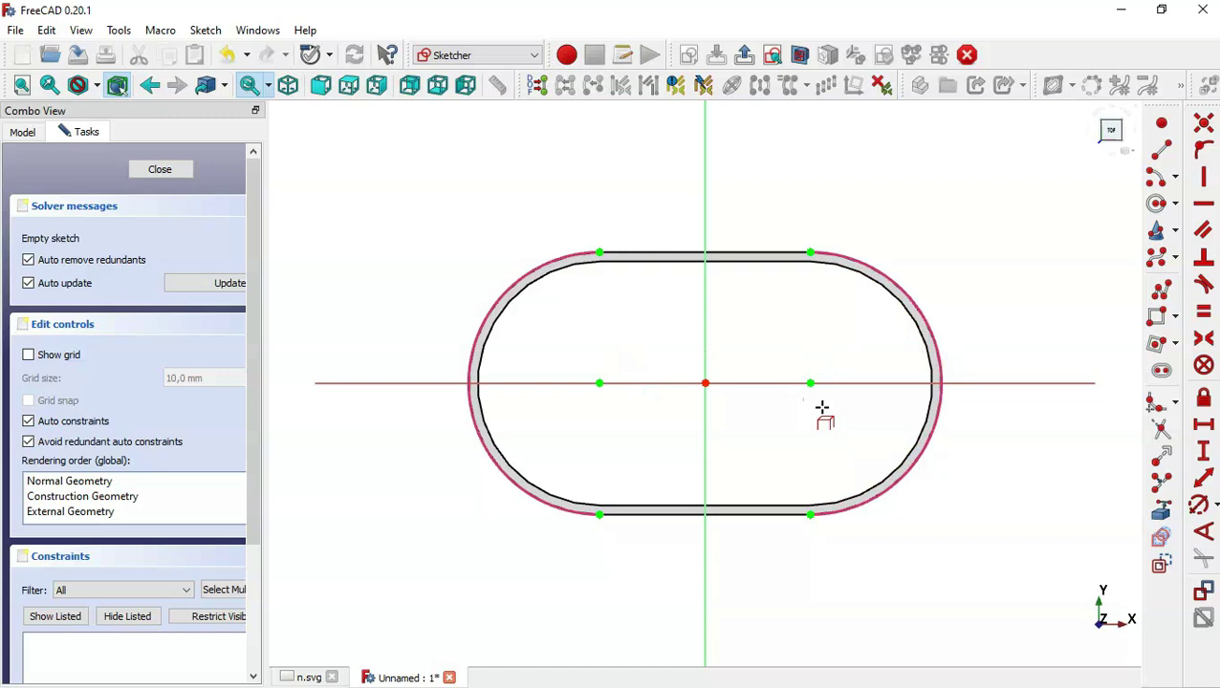
left_click(1160, 372)
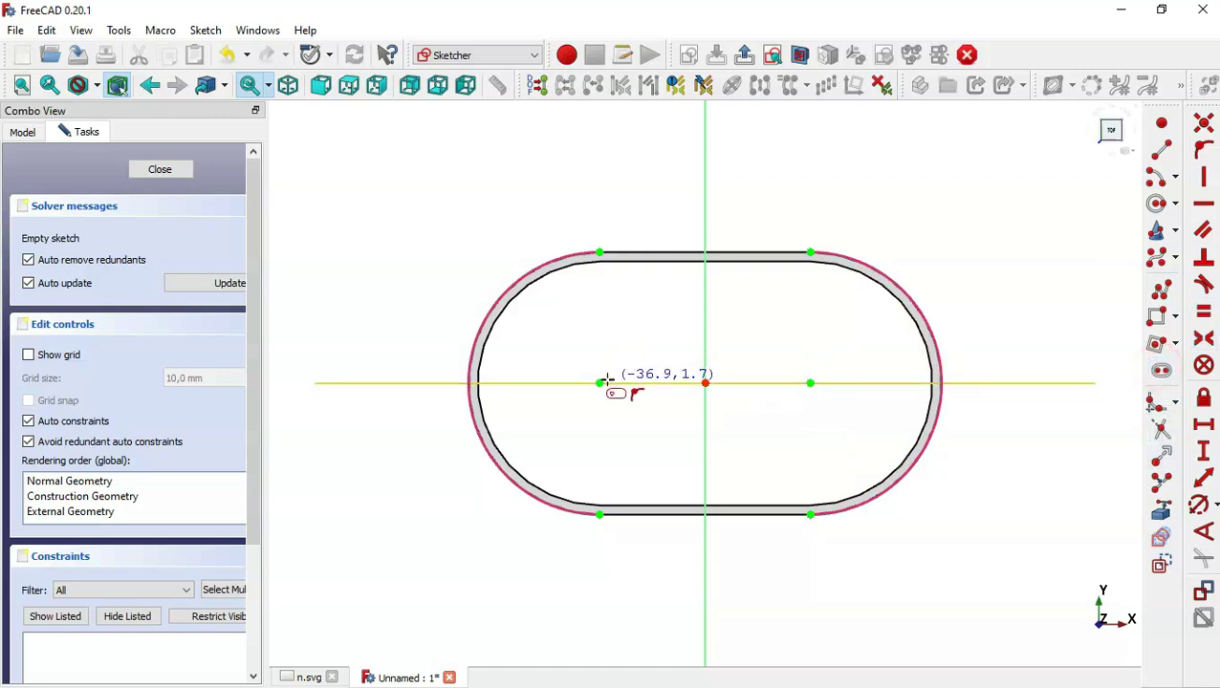
Draw a slot between the outer arc centres, its arc equal to the outer arc.
left_click(599, 383)
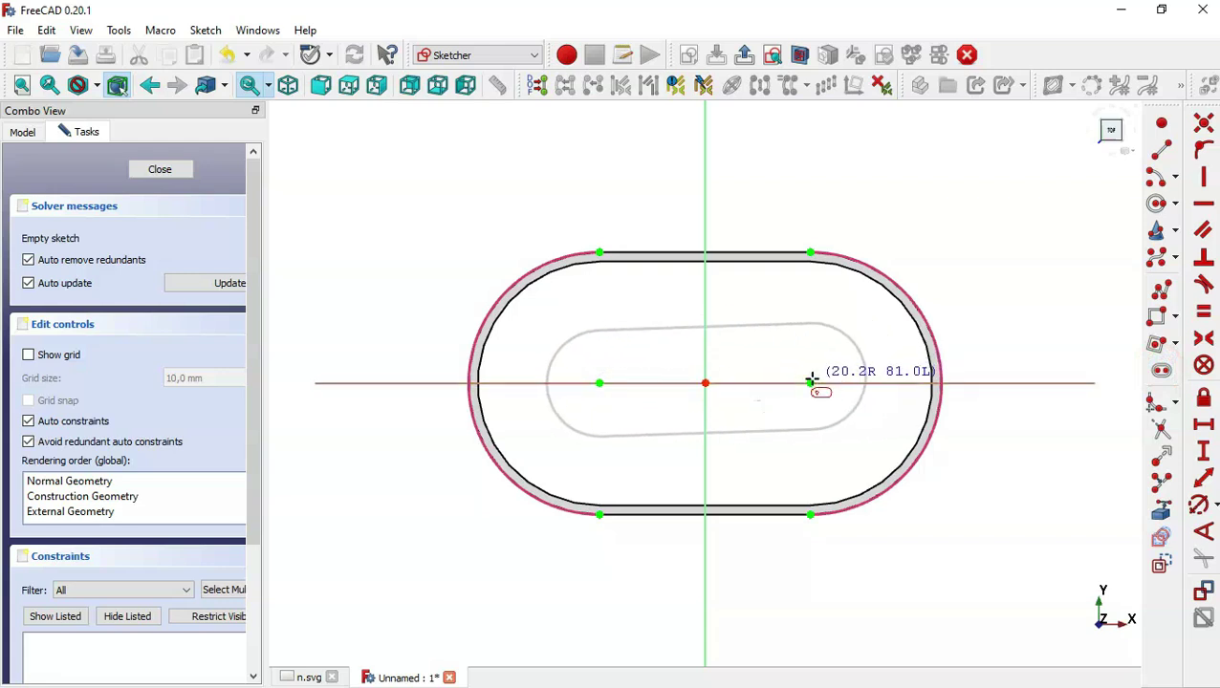
left_click(810, 383)
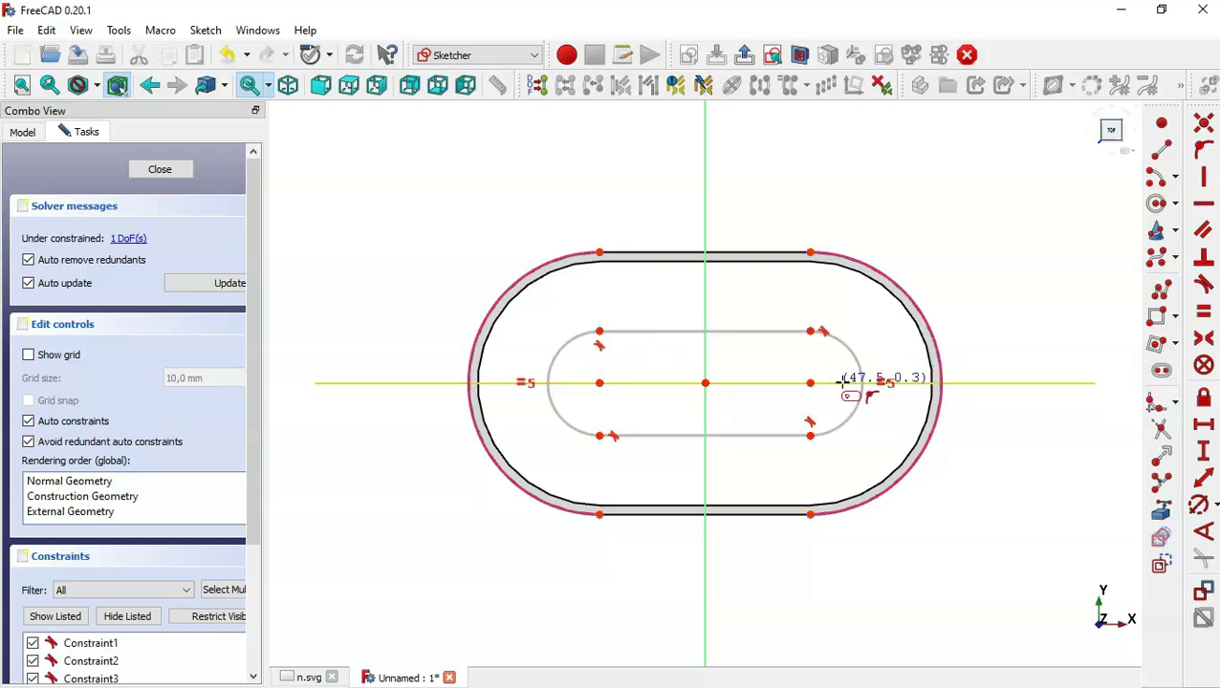
left_click(1200, 320)
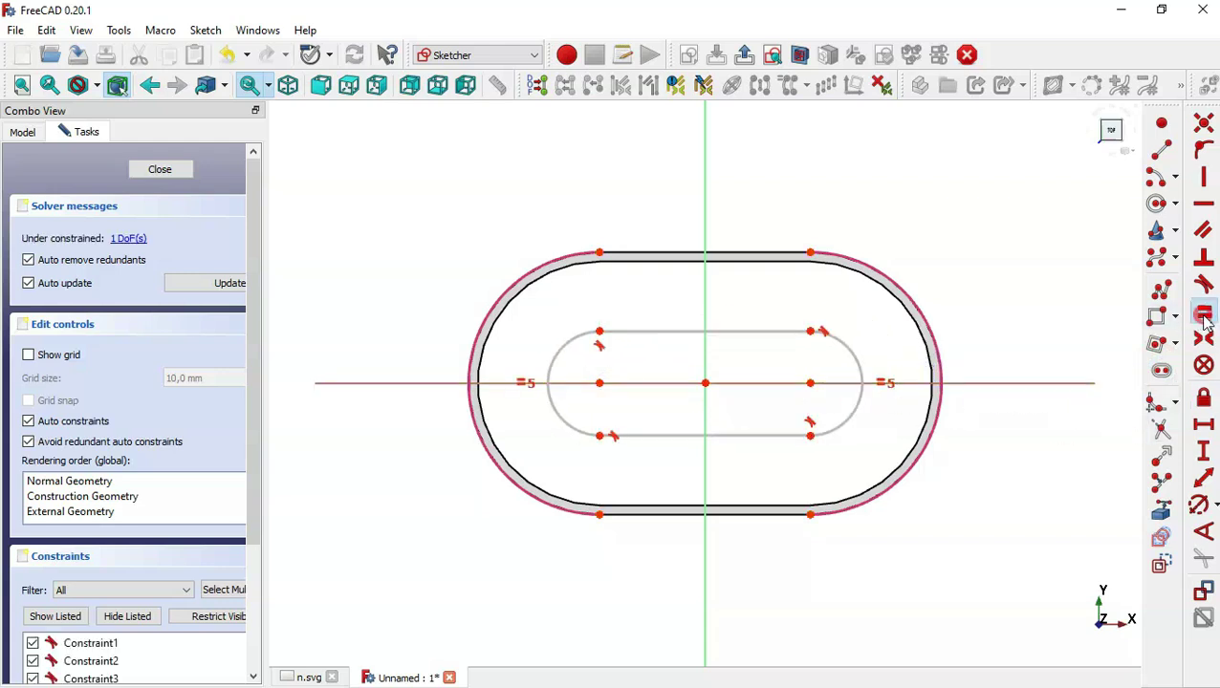
left_click(851, 359)
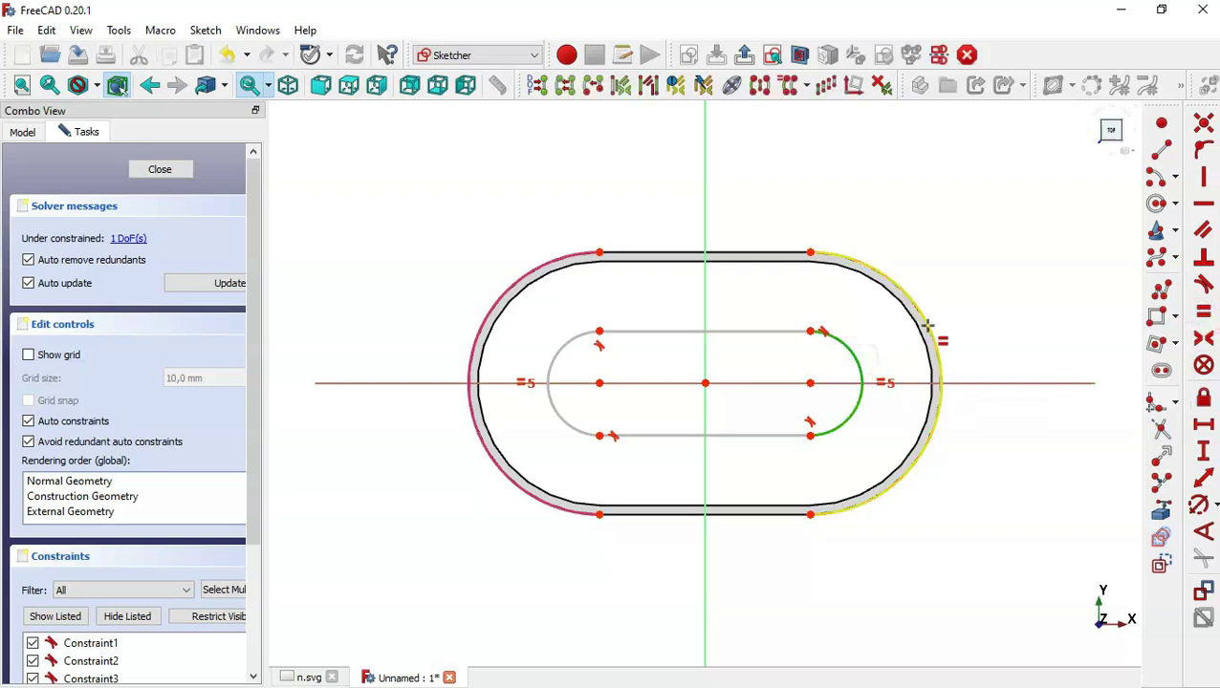
left_click(927, 325)
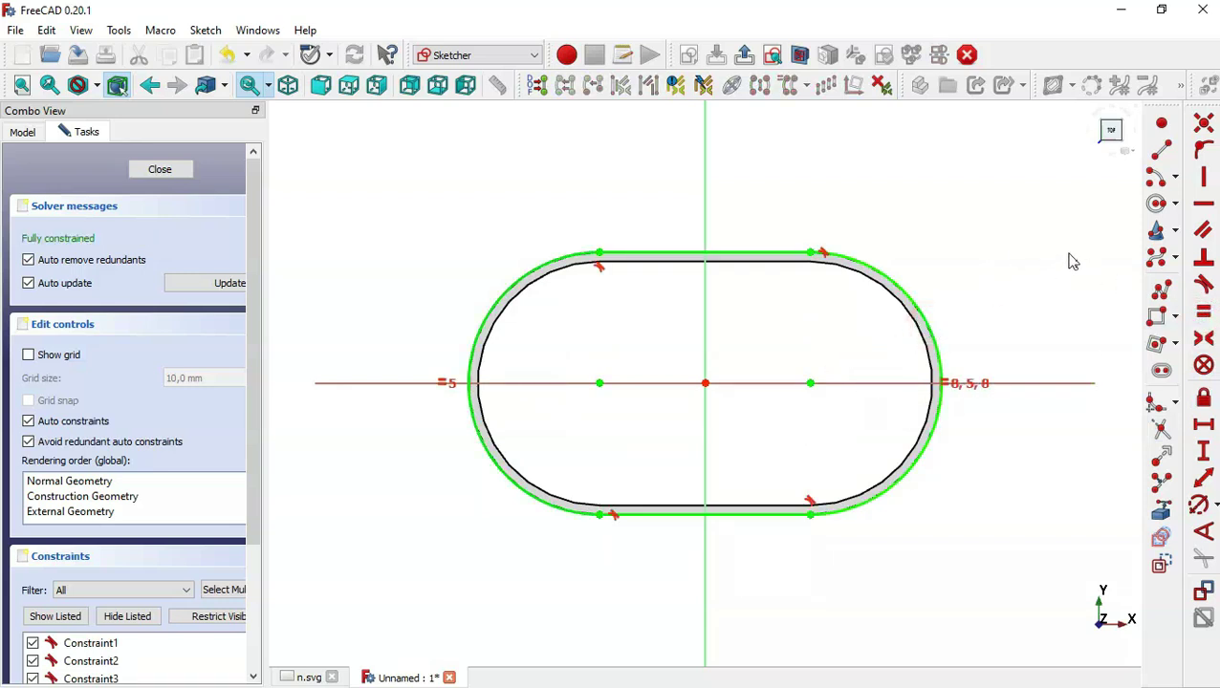
Draw a second slot on the same centres along the horizontal axis.
left_click(1162, 374)
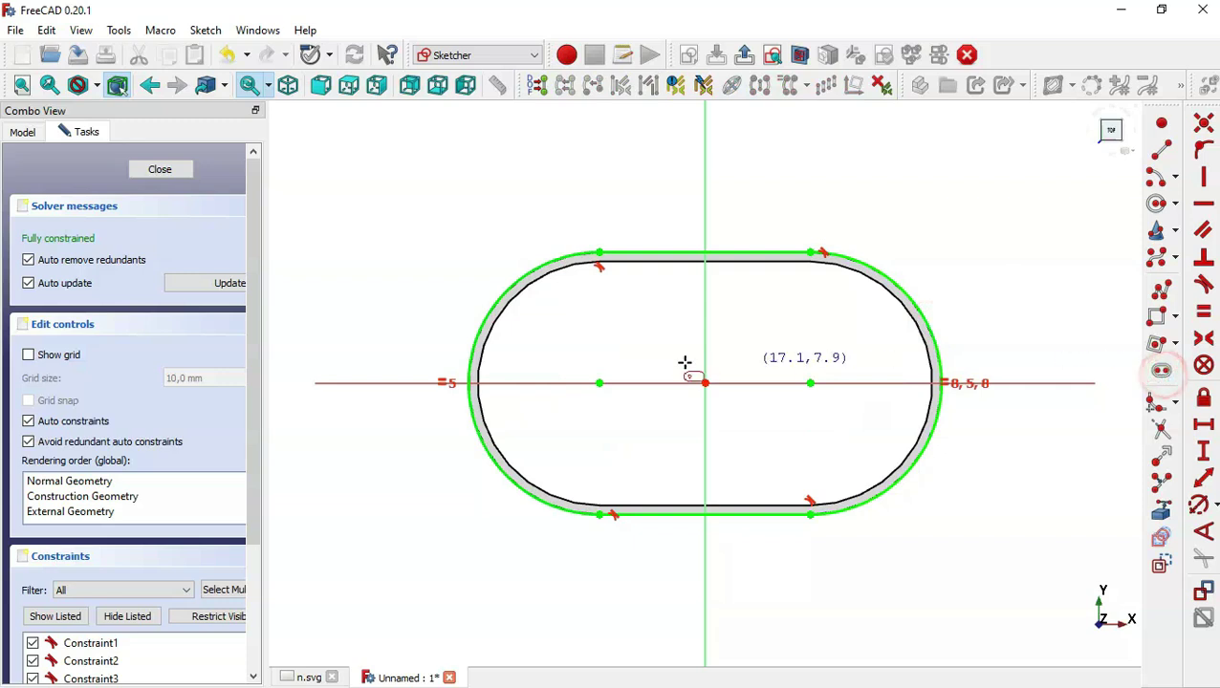
left_click(599, 381)
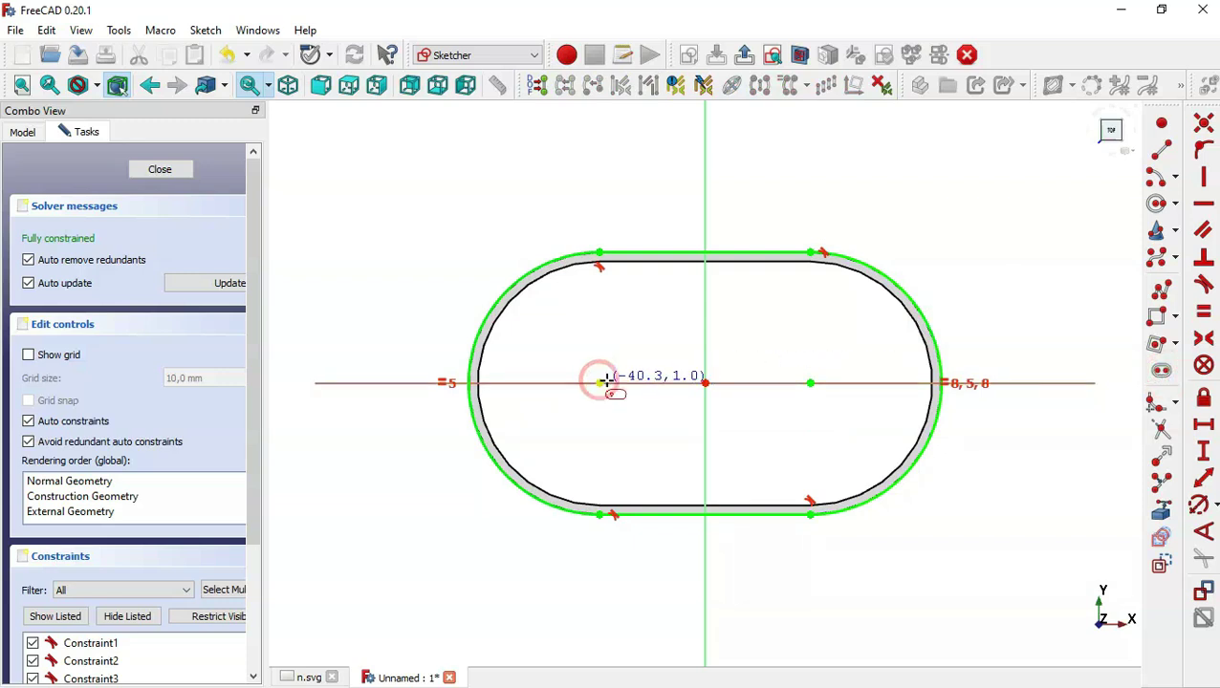
left_click(810, 383)
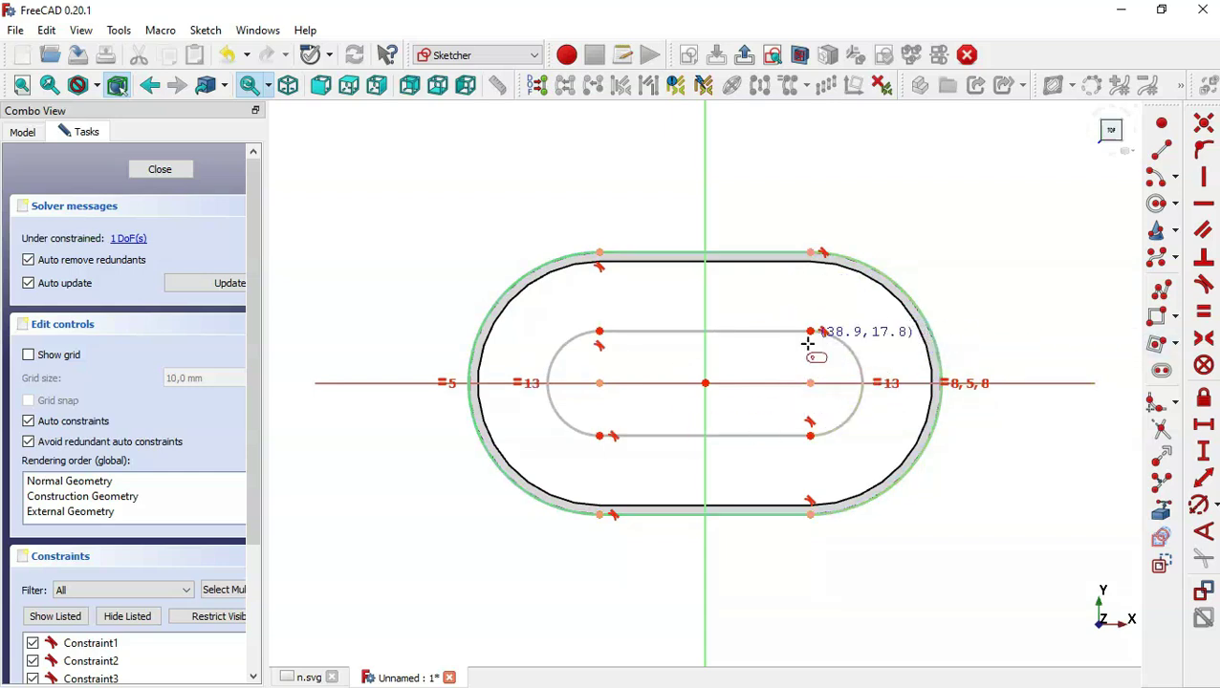
After checking the drawing's plan view, give the flange's outer arc R55 and close the sketch.
left_click(308, 677)
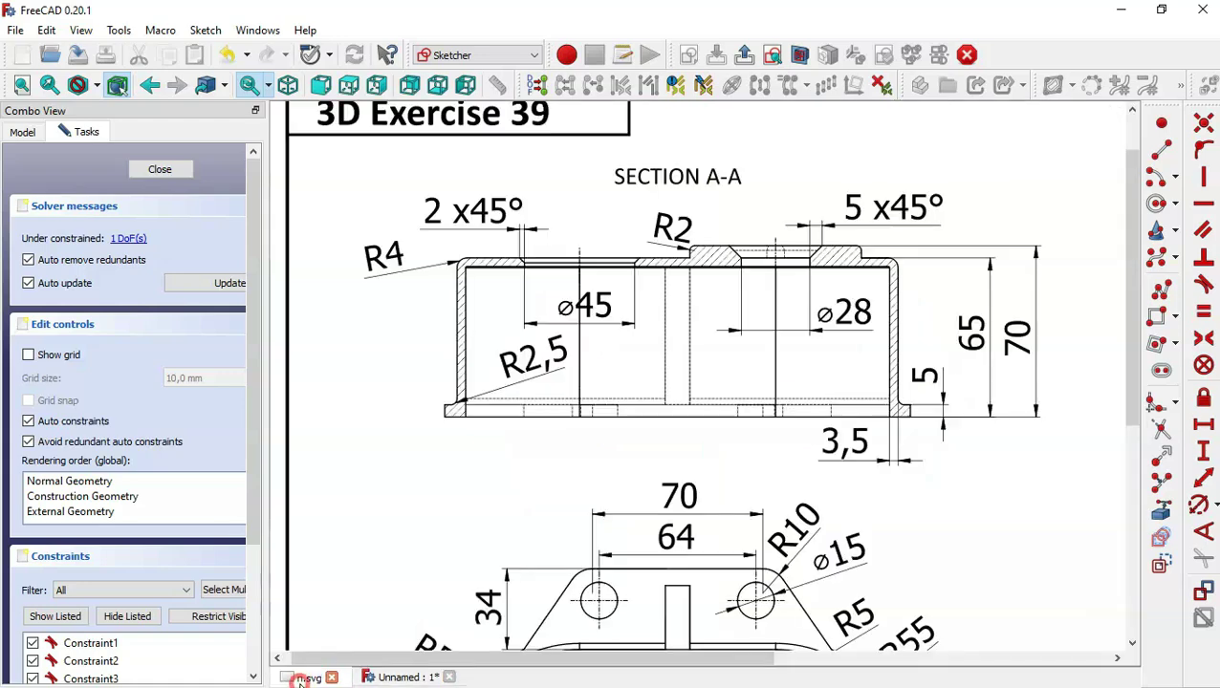
scroll(960, 571, "down", 2)
left_click_drag(960, 570, 890, 267)
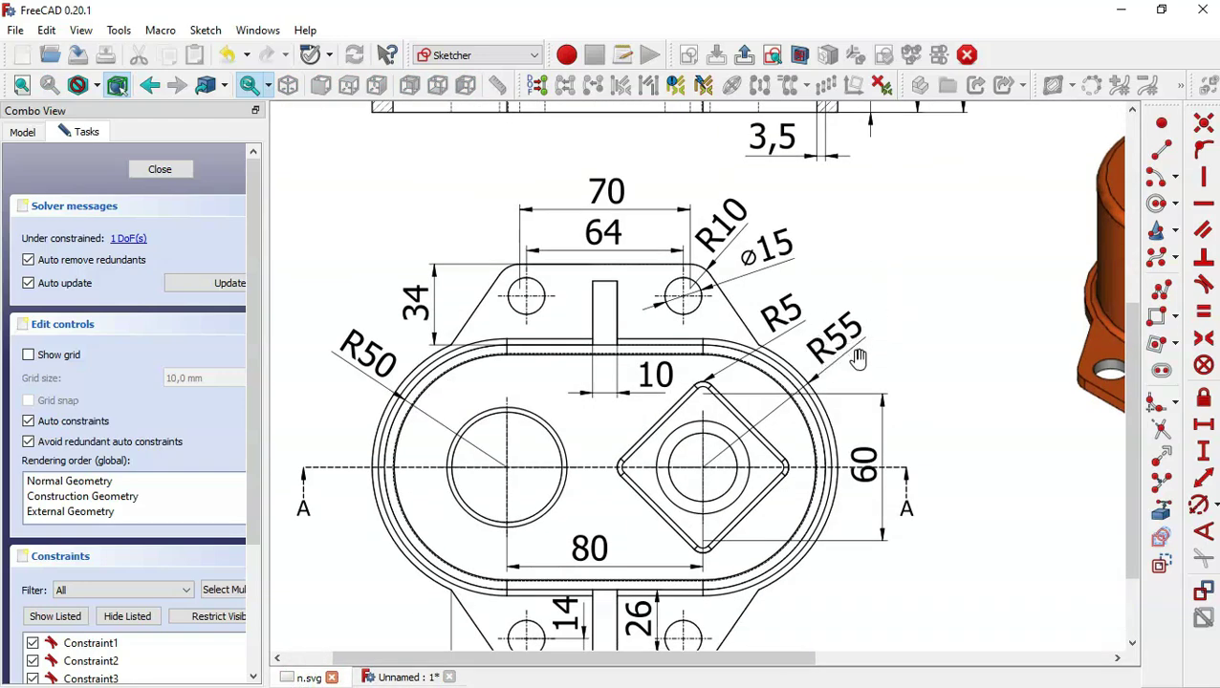
left_click(394, 678)
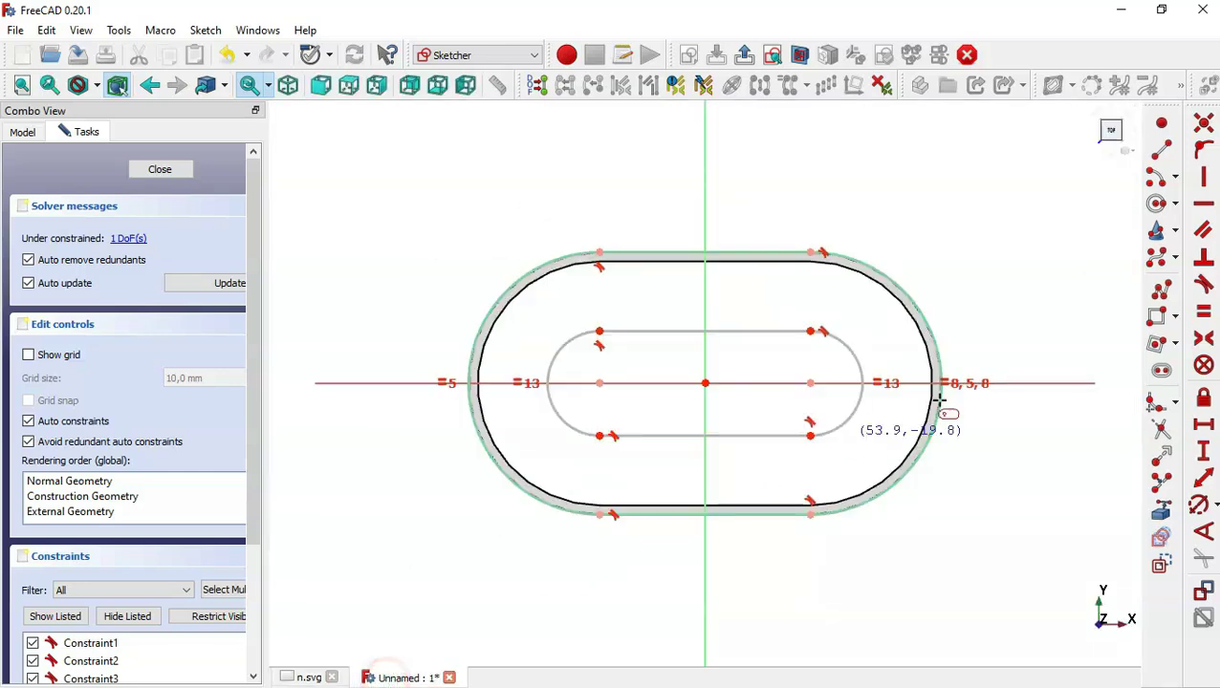
left_click(1195, 506)
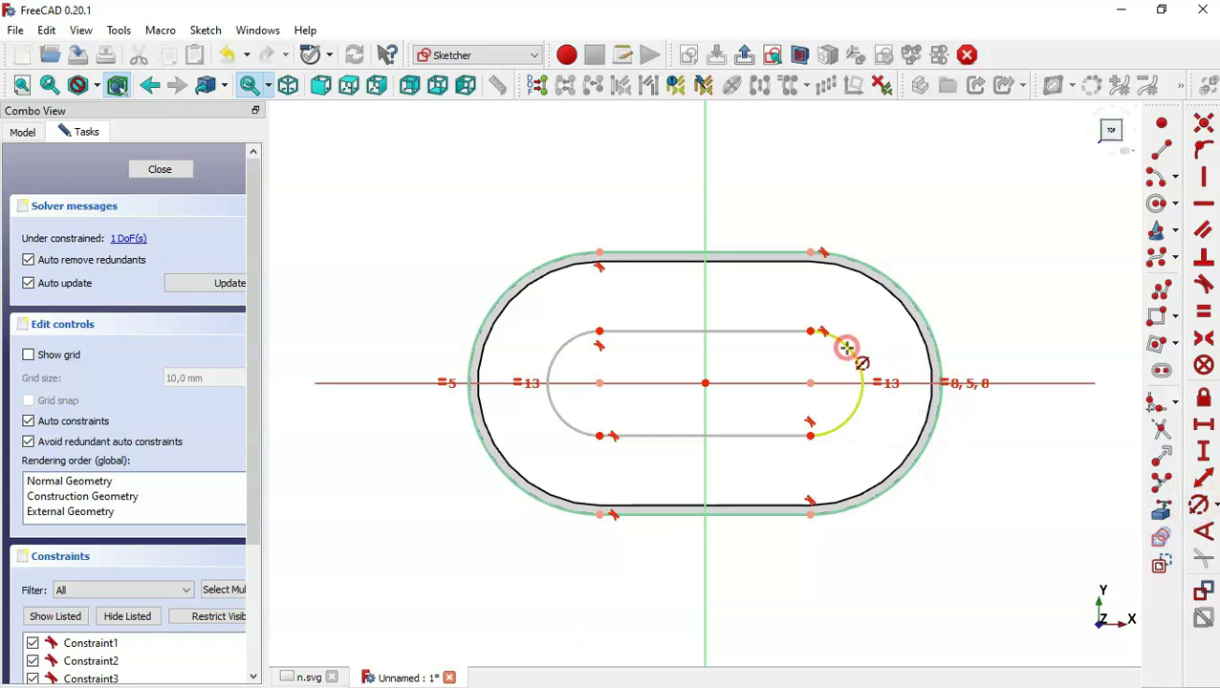
left_click(847, 348)
type("55")
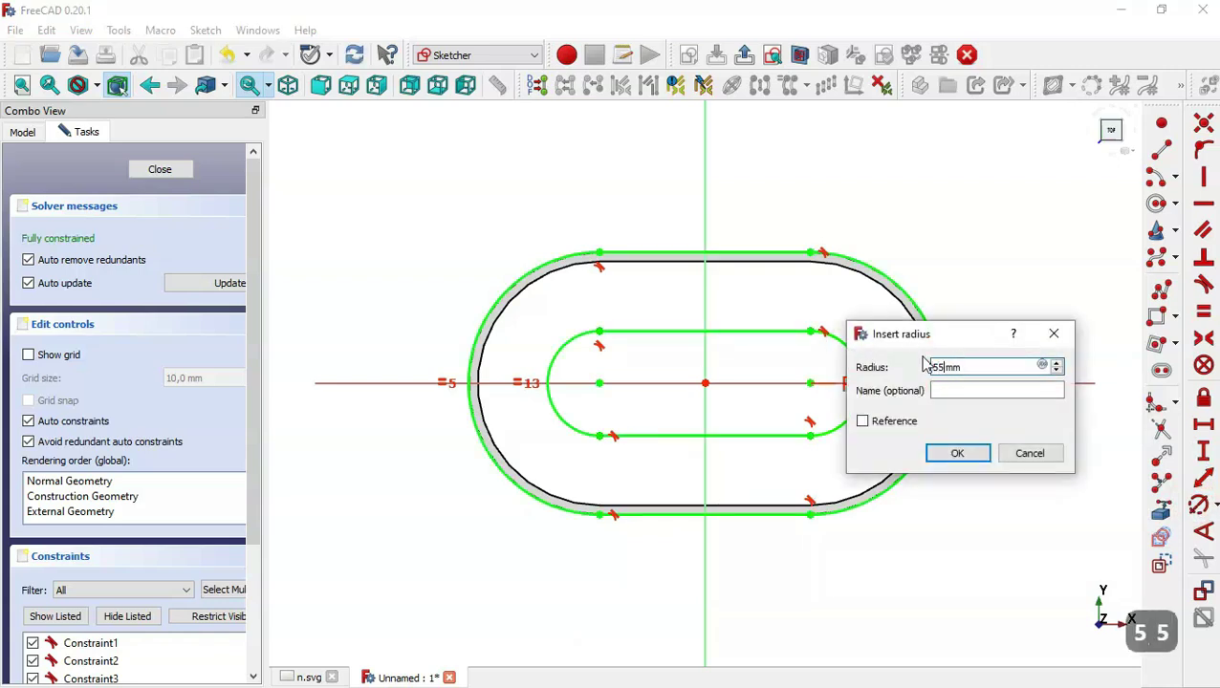
key("Return")
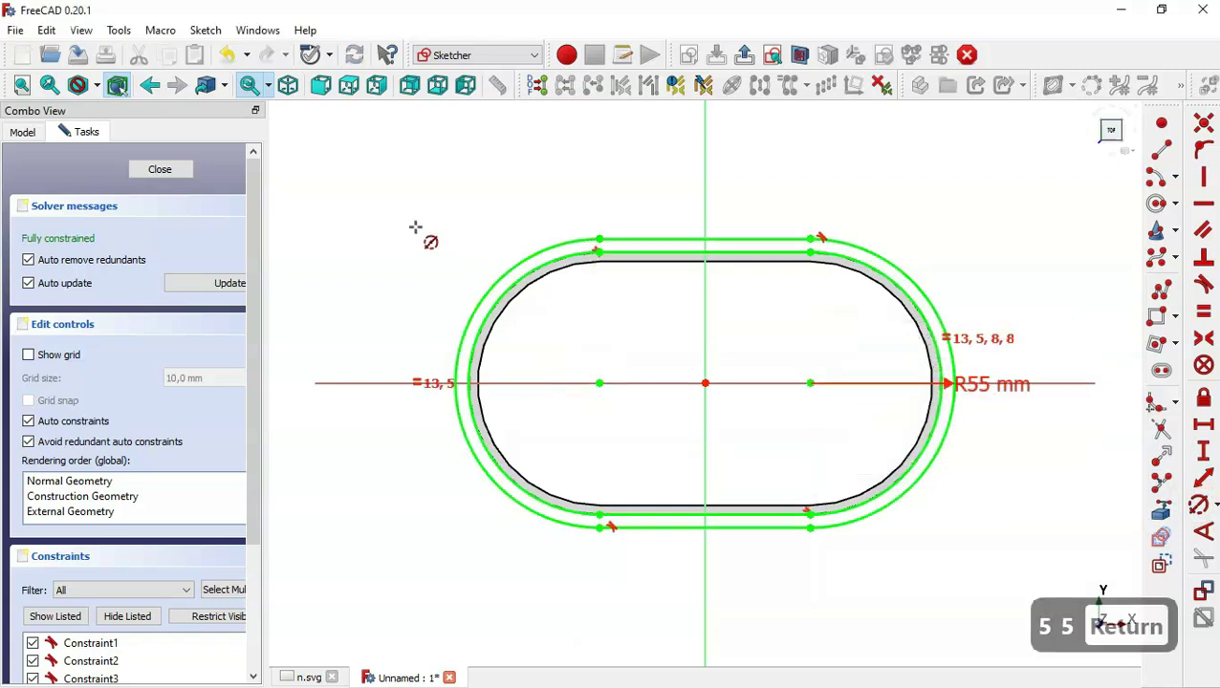
left_click(174, 169)
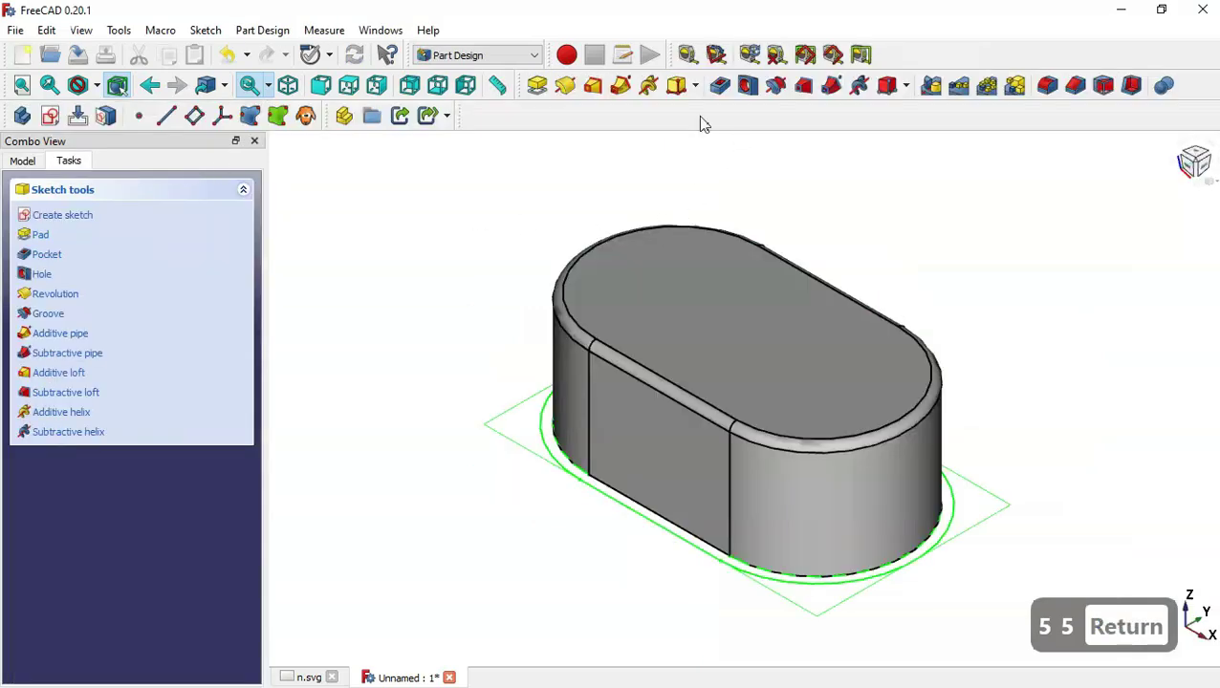
Pad the flange sketch with a 5 mm length after checking the flange thickness on the drawing.
left_click(538, 86)
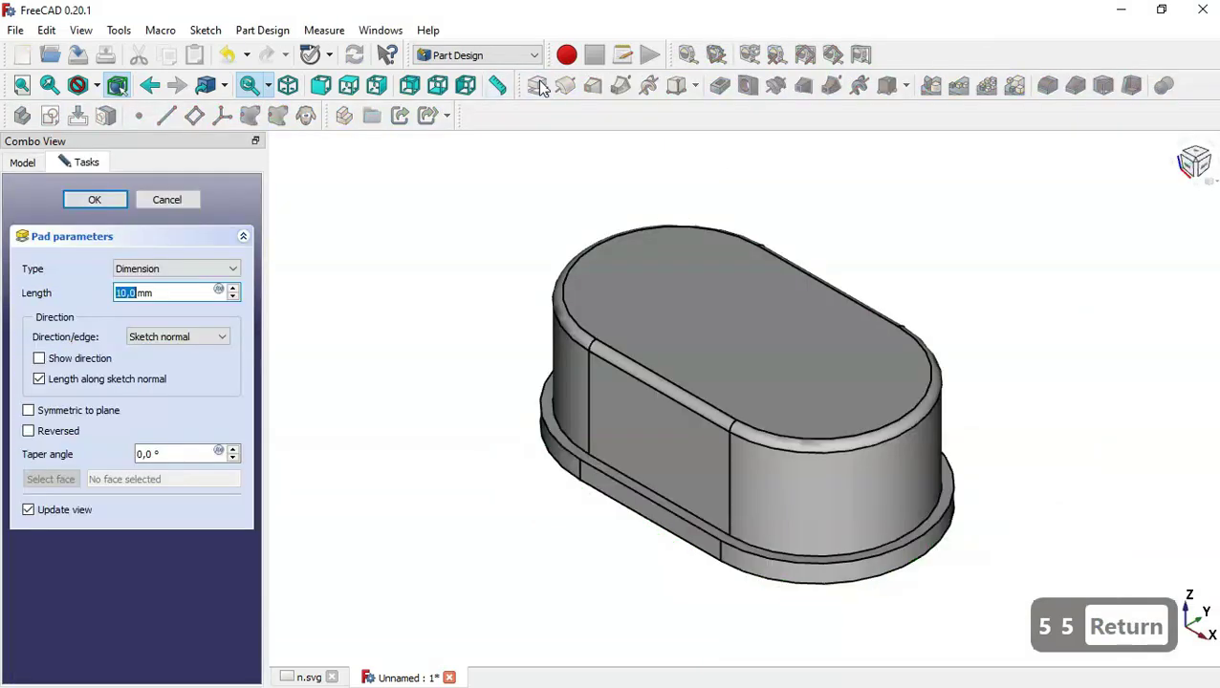
left_click(306, 677)
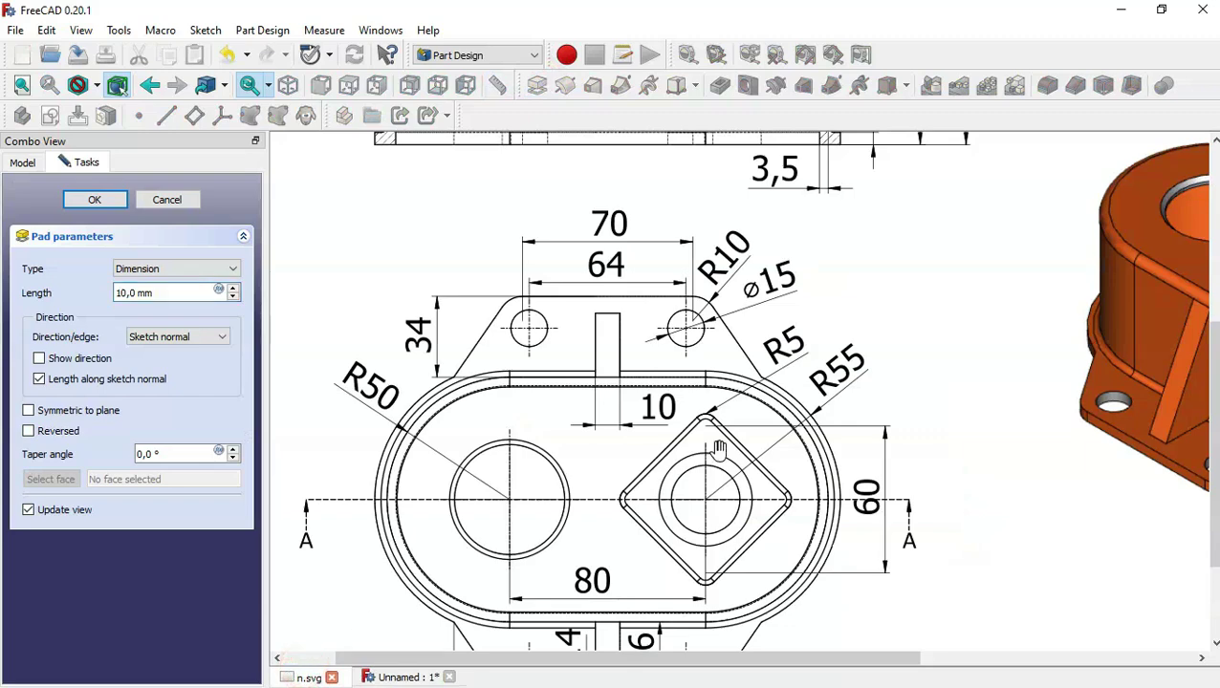
left_click_drag(904, 266, 949, 469)
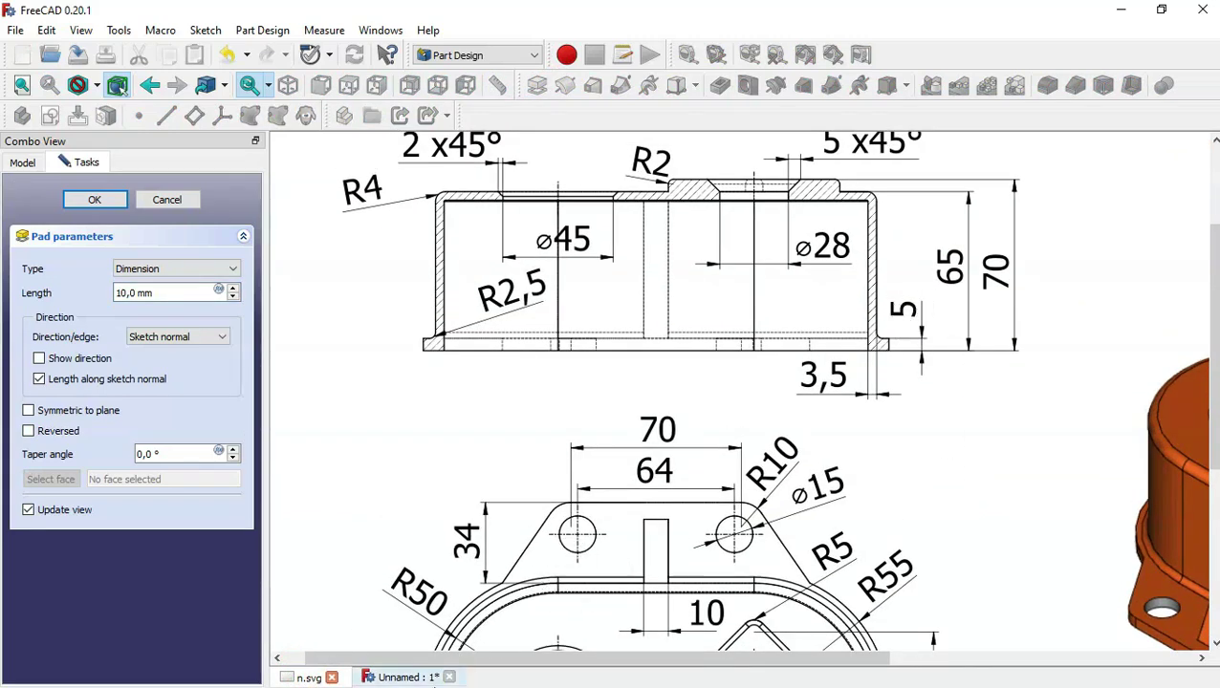
left_click(401, 678)
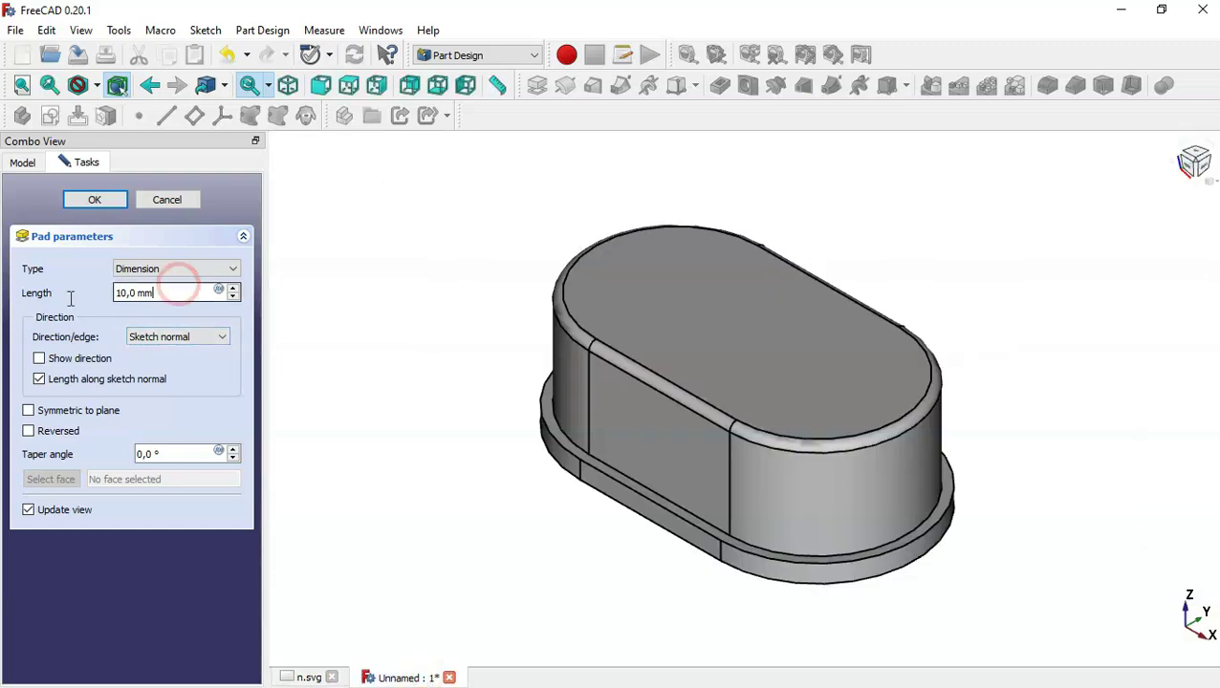
left_click(137, 295)
left_click_drag(154, 293, 75, 295)
type("5")
key("Return")
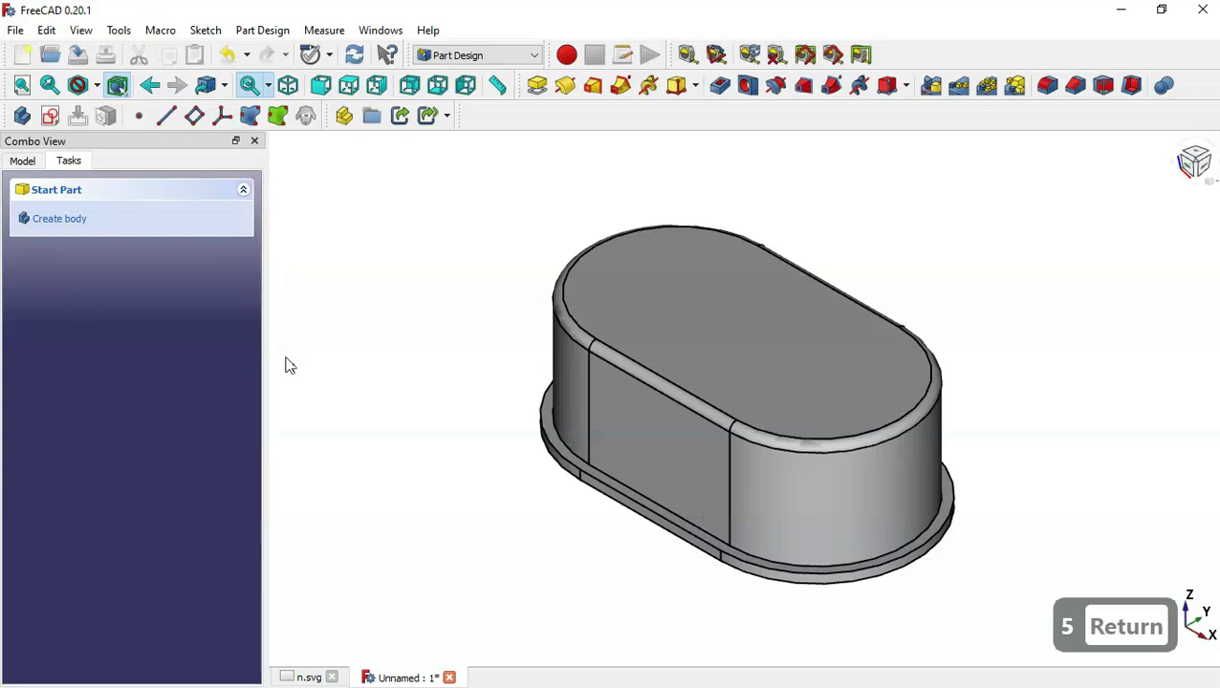
Fillet the shell-to-flange edge at 2.5 mm radius, then begin a new sketch on XY_Plane.
left_click(908, 553)
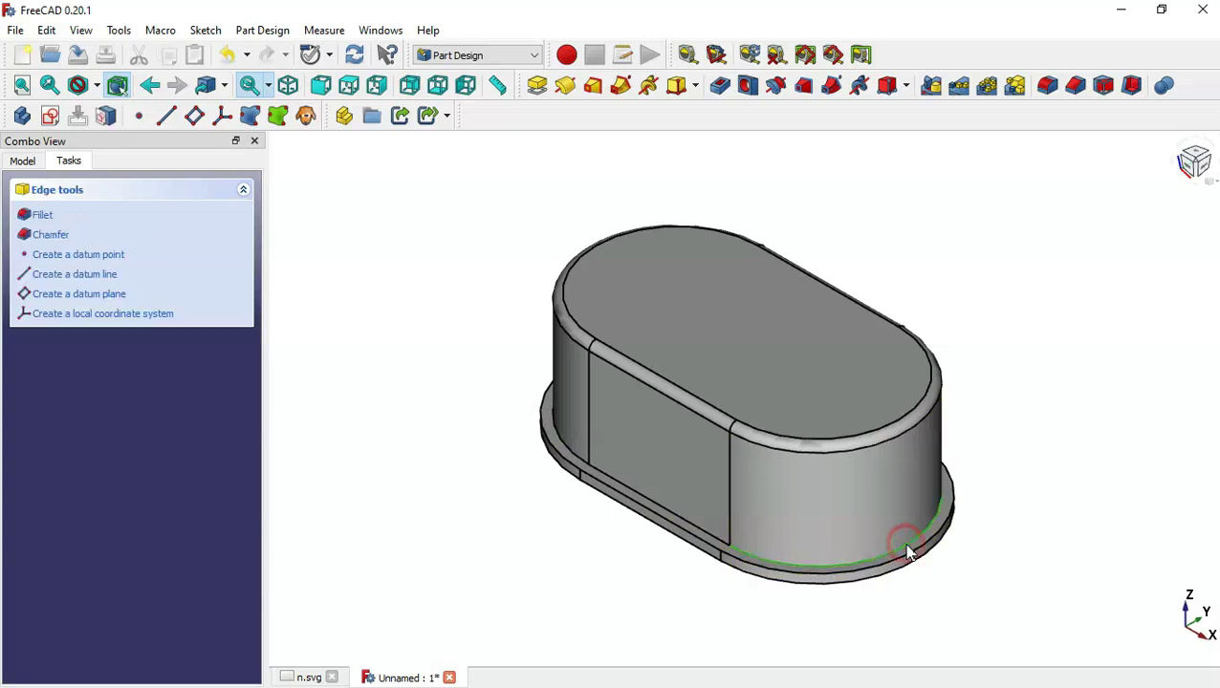
left_click(1047, 88)
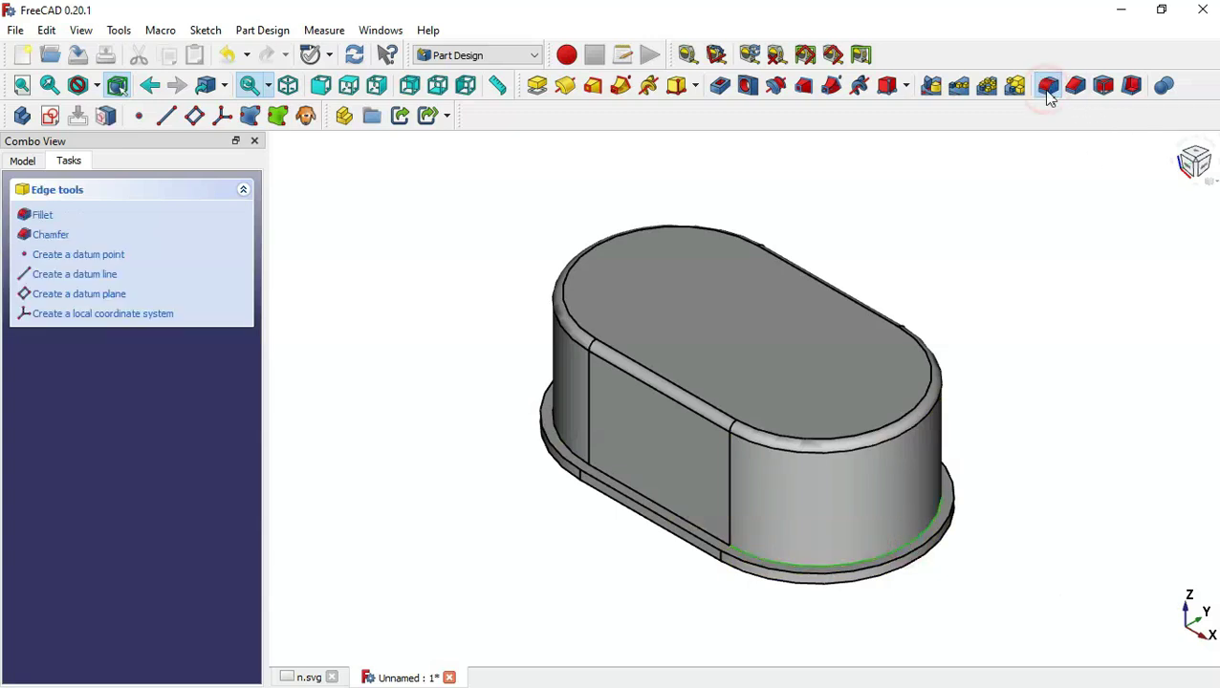
left_click(312, 677)
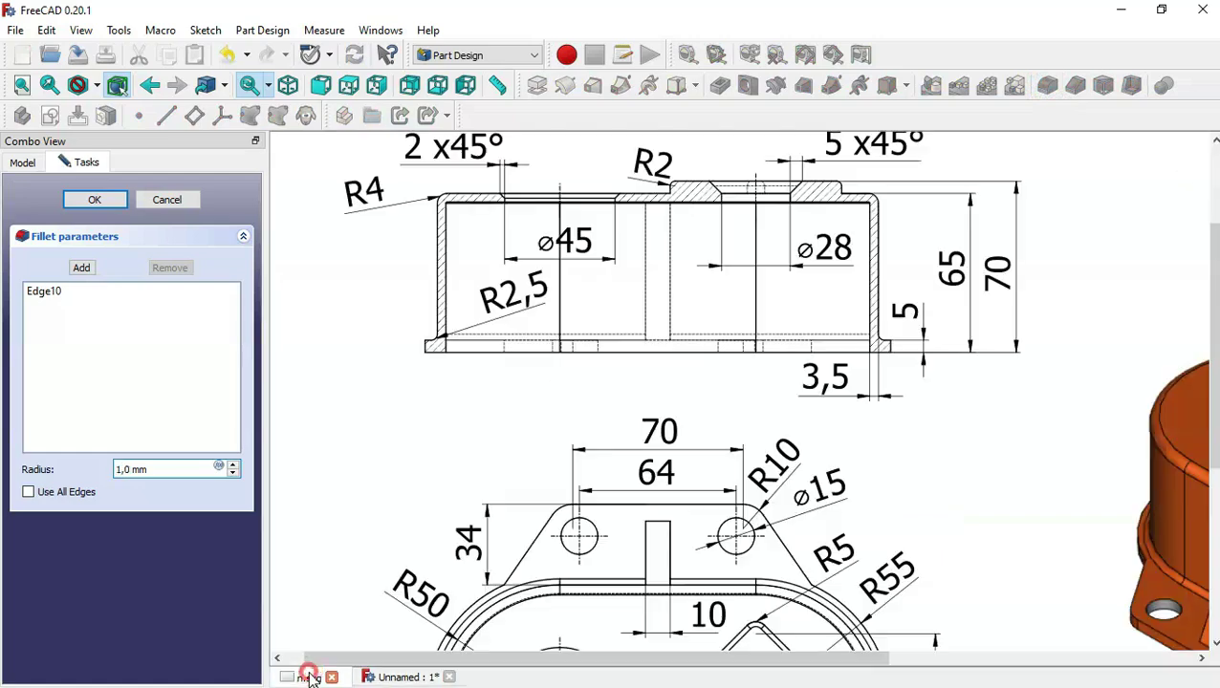
left_click_drag(470, 390, 524, 436)
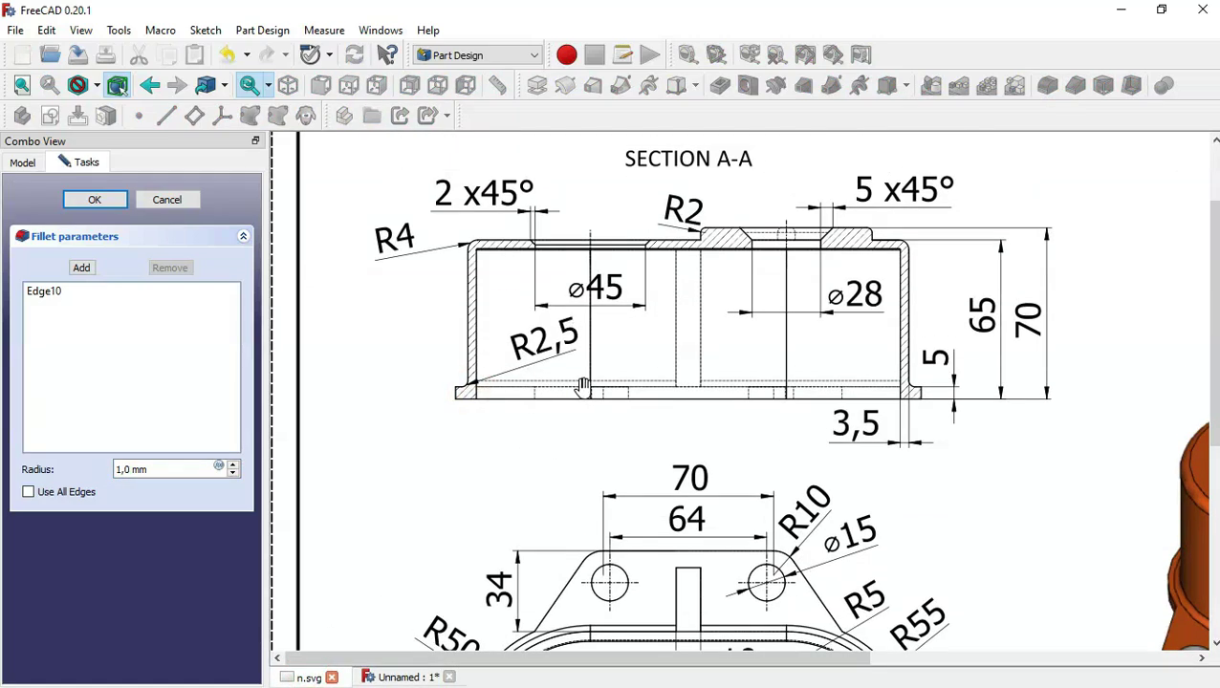
left_click(413, 677)
triple_click(178, 469)
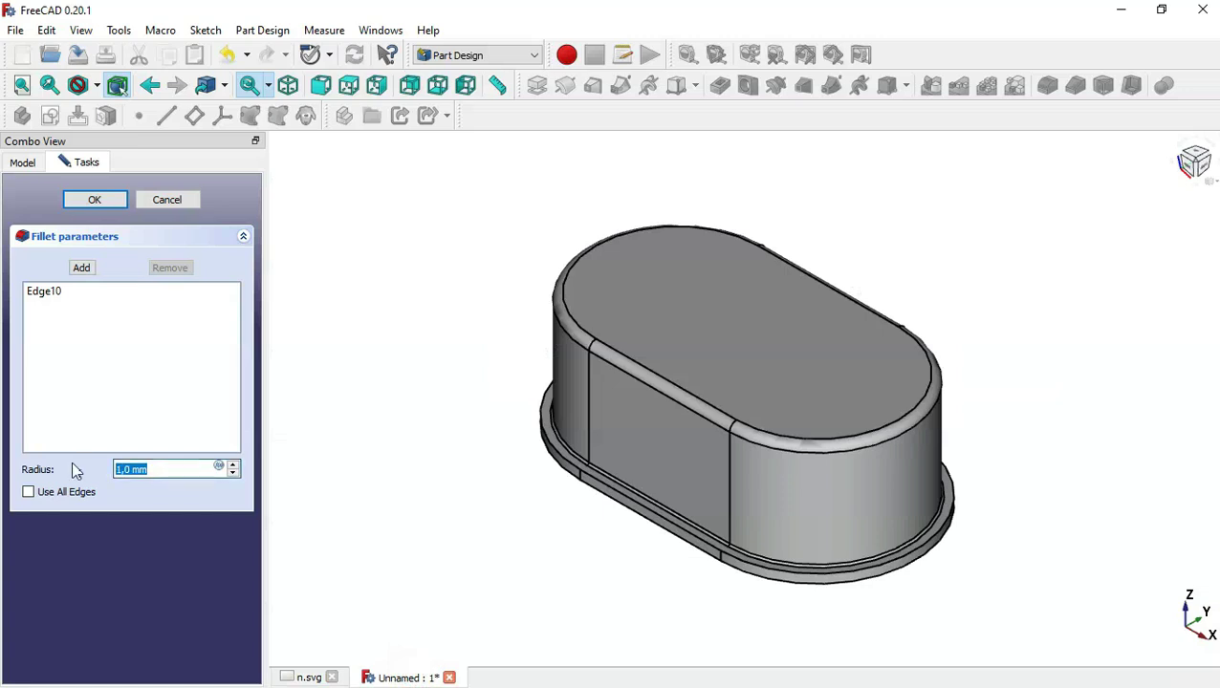
type("2.54")
key("BackSpace")
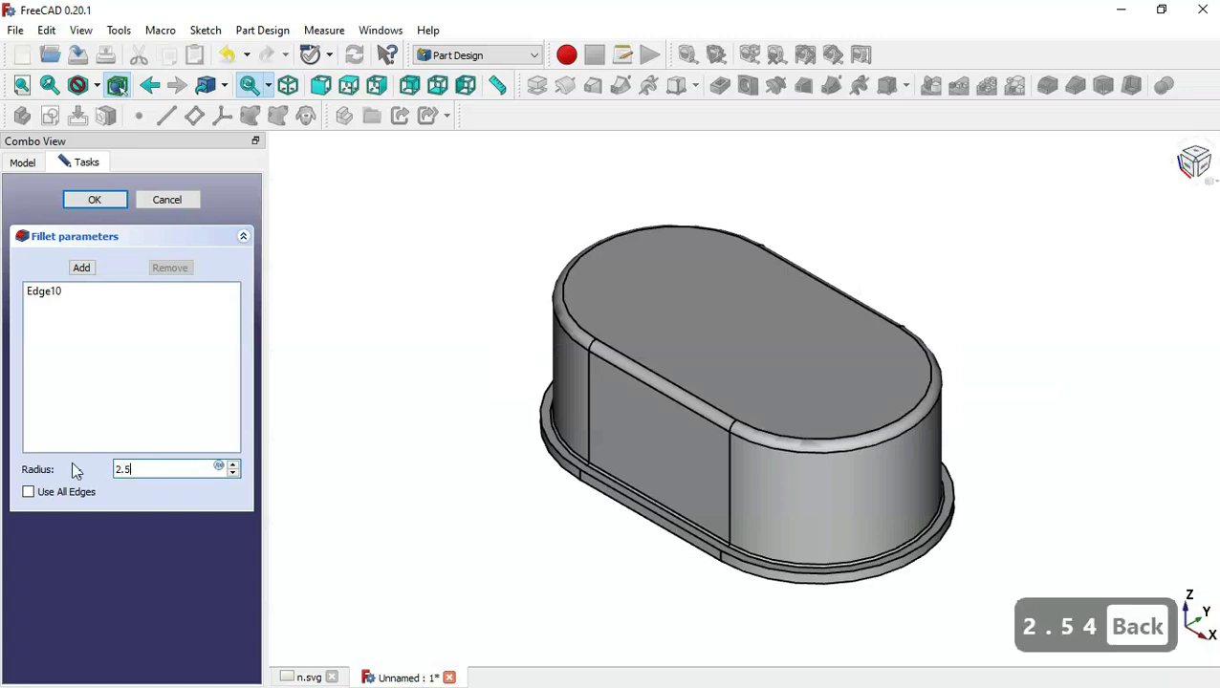
left_click(96, 200)
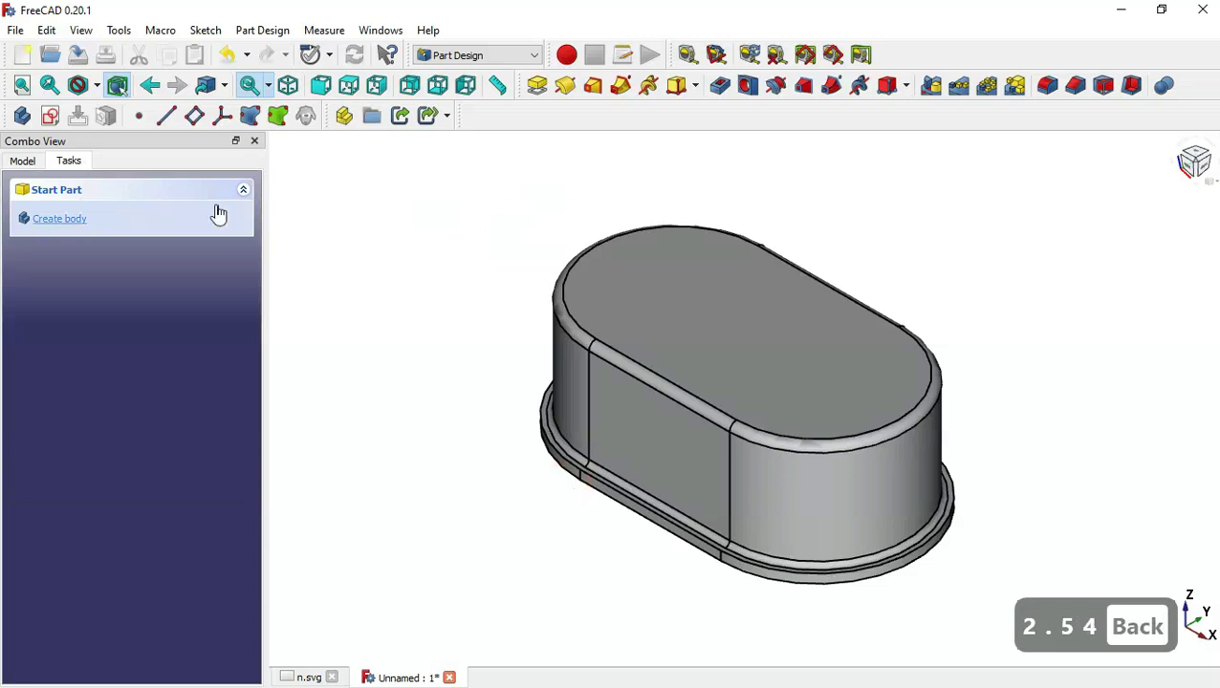
left_click(54, 121)
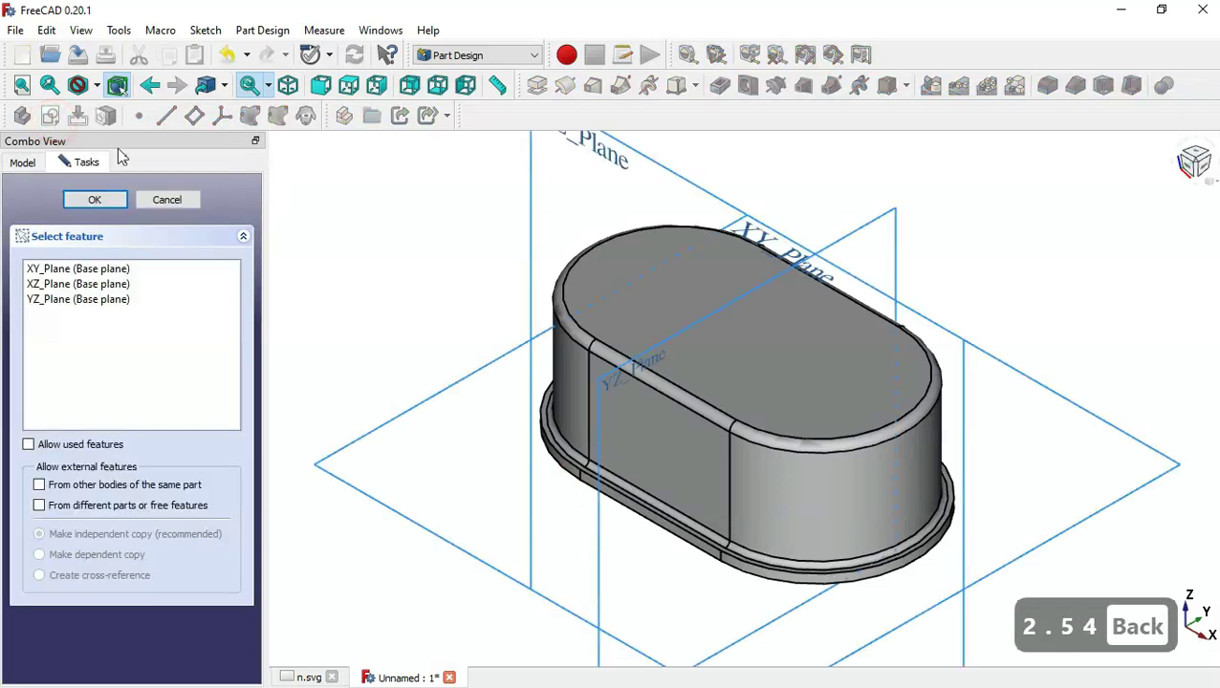
left_click(441, 395)
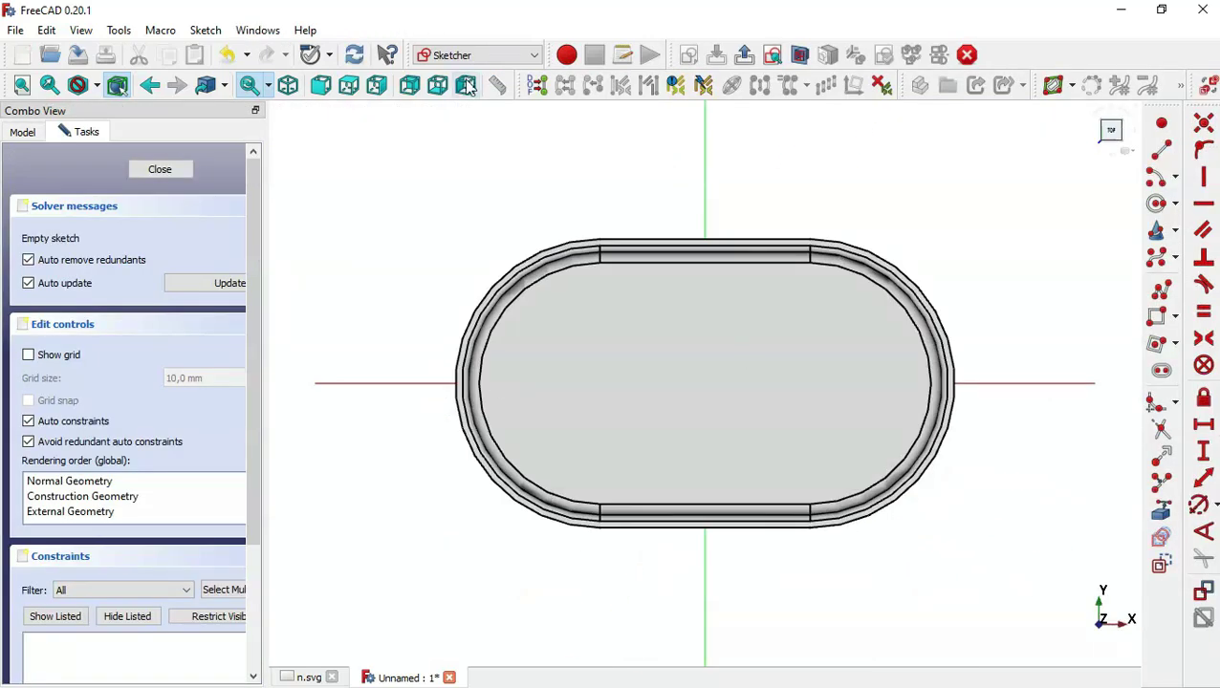
Link the shell's left and right curved end edges as external geometry, toggling the section view.
left_click(1161, 515)
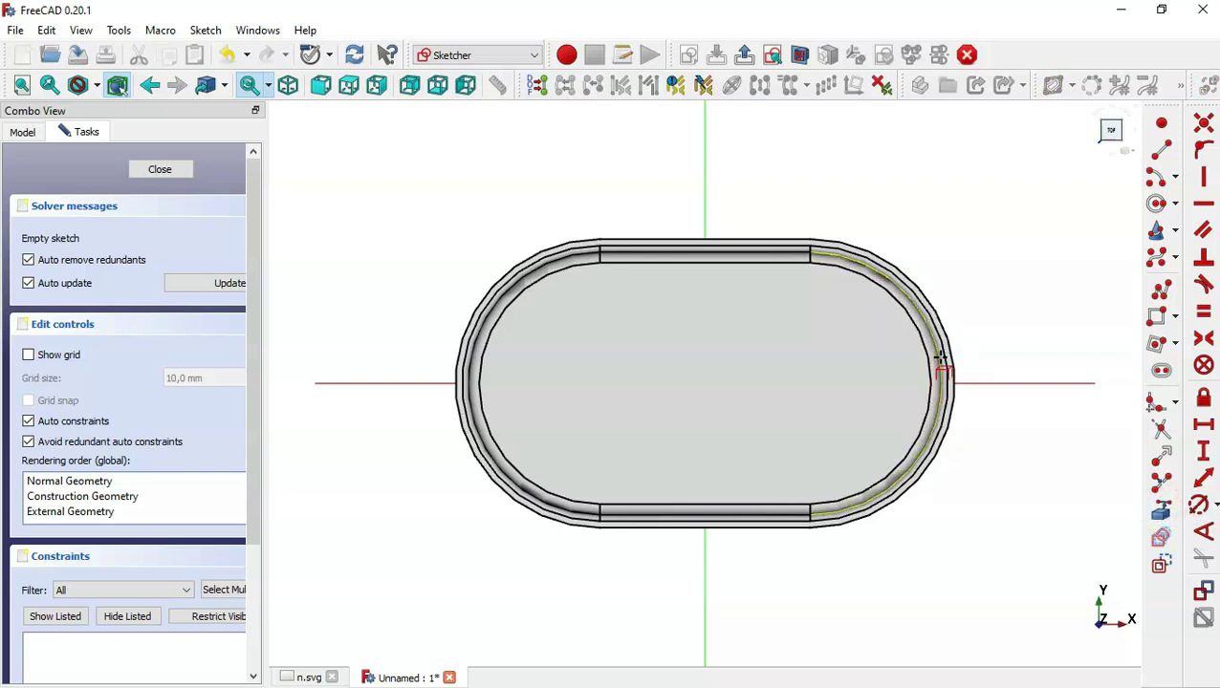
right_click(941, 360)
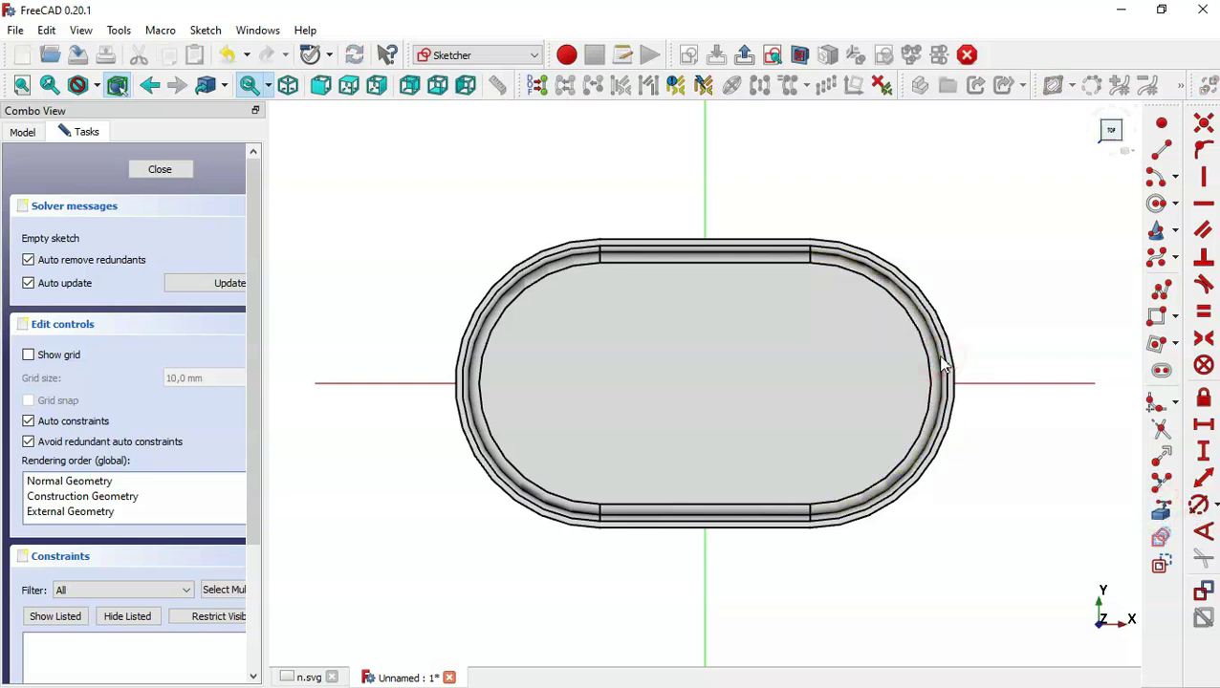
left_click(800, 55)
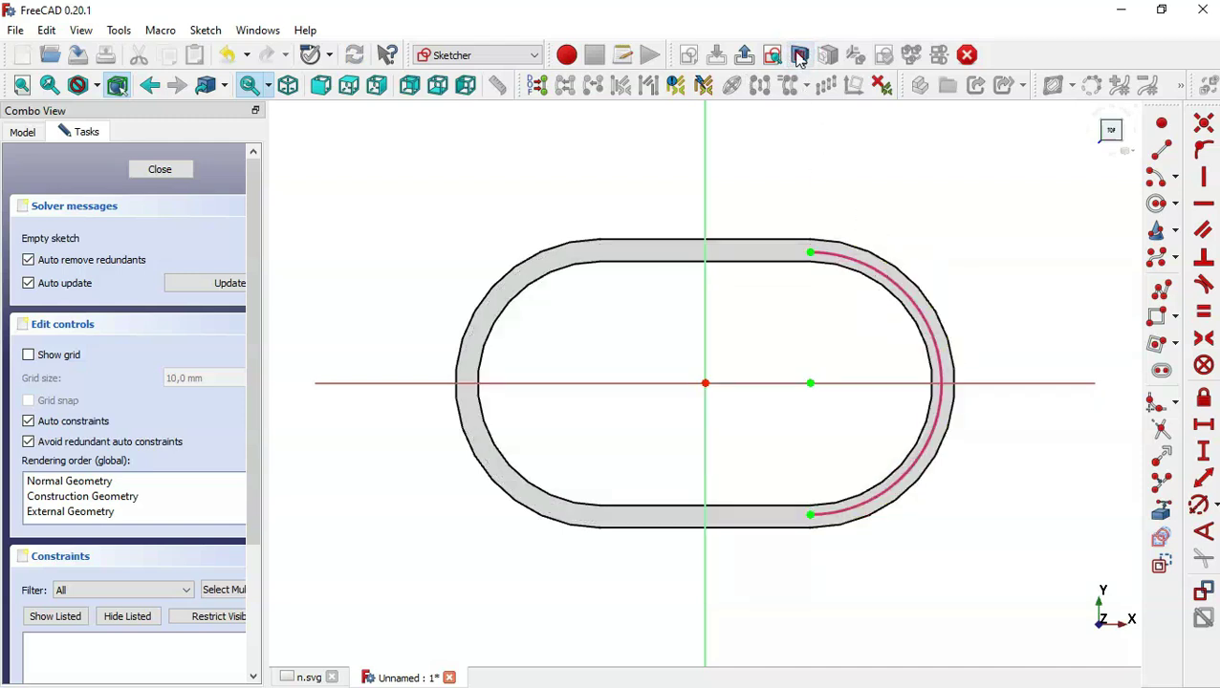
left_click(800, 56)
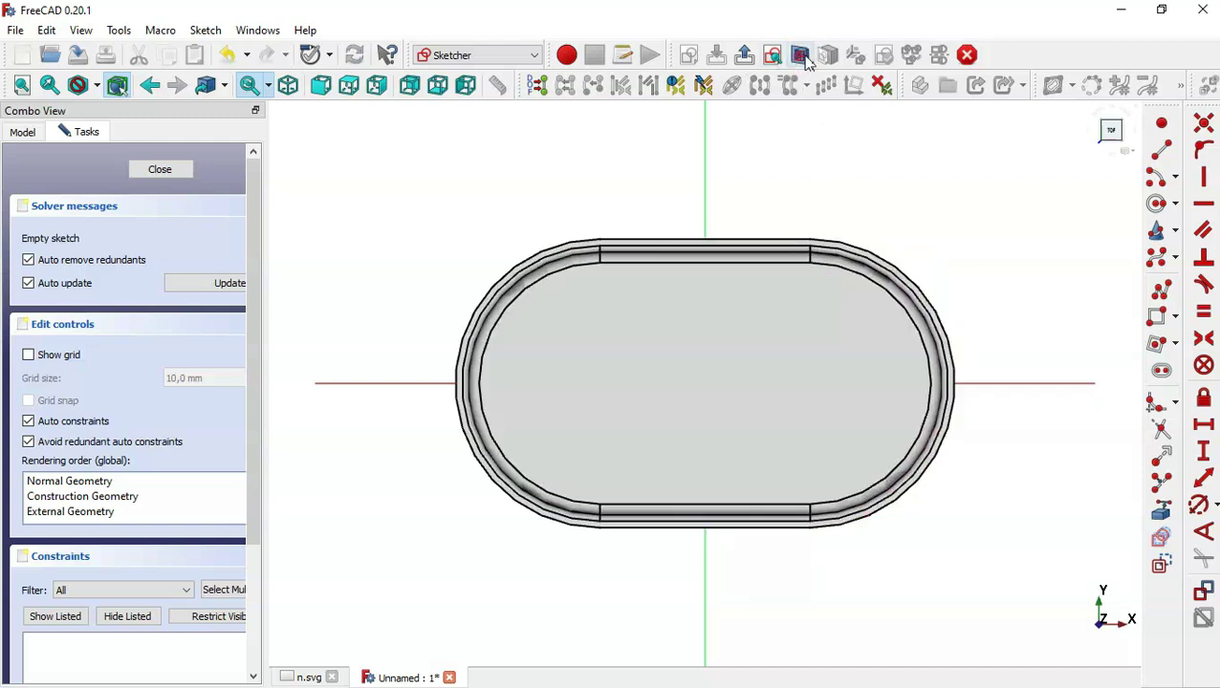
left_click(539, 267)
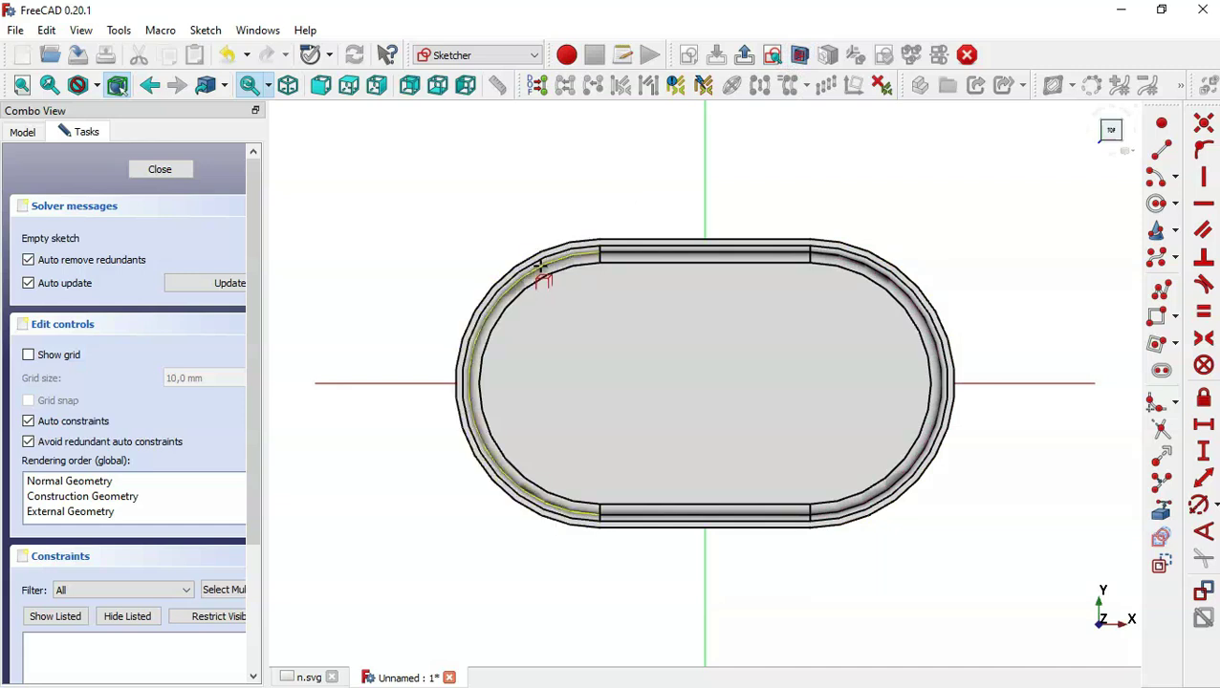
left_click(799, 55)
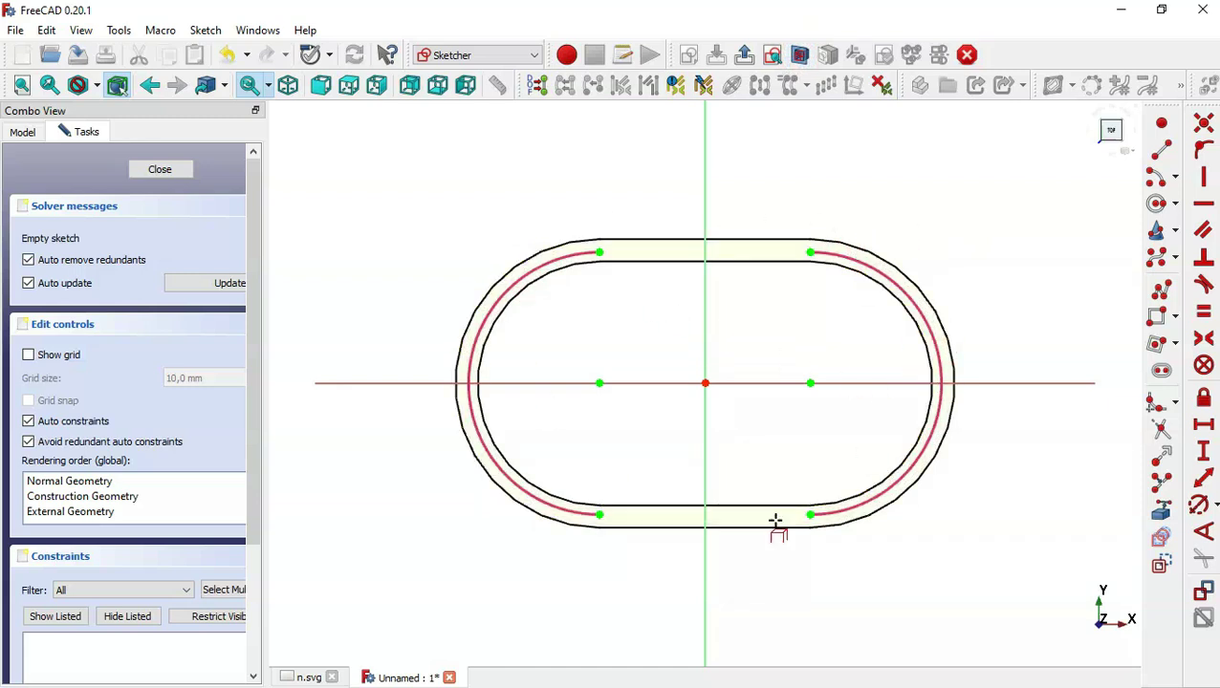
Draw the lug polyline from the left arc down to a bottom edge and up to the right arc.
left_click(1162, 292)
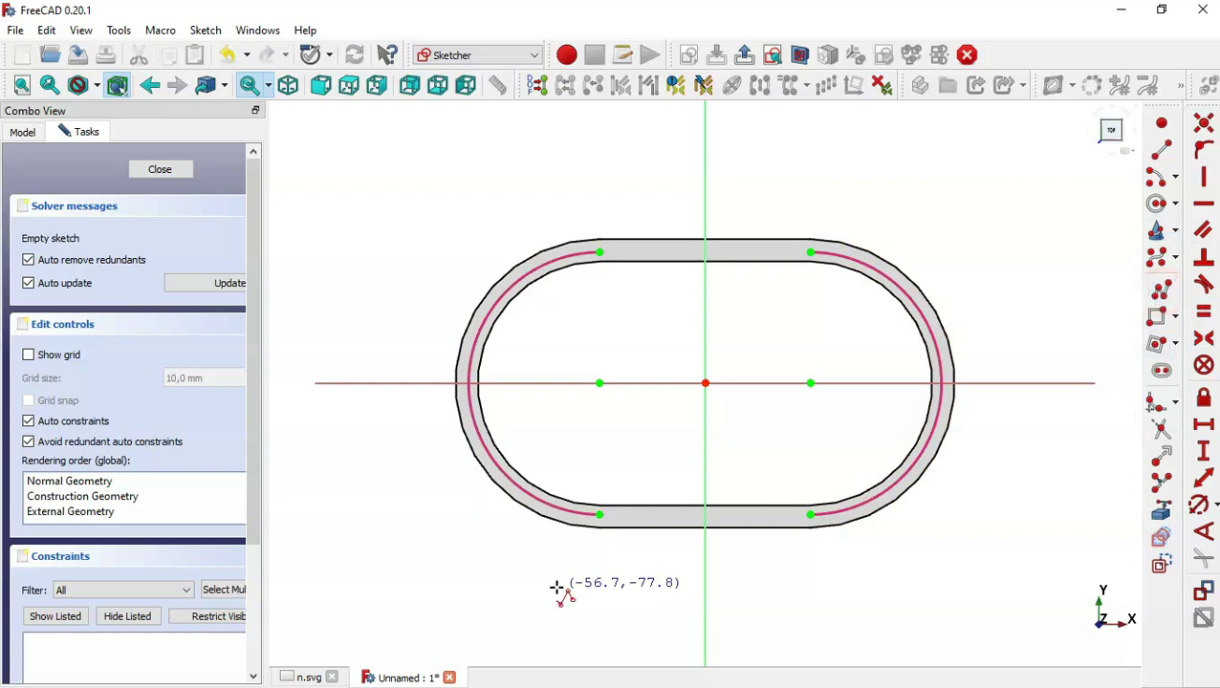
left_click(515, 482)
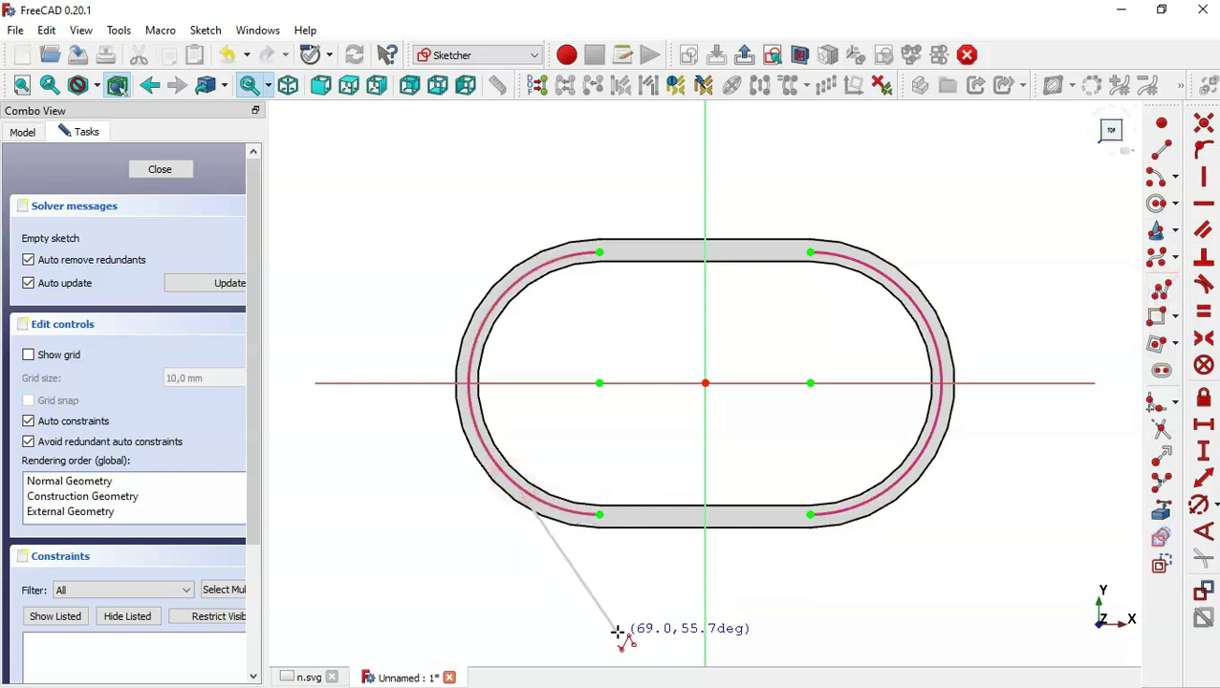
left_click(810, 631)
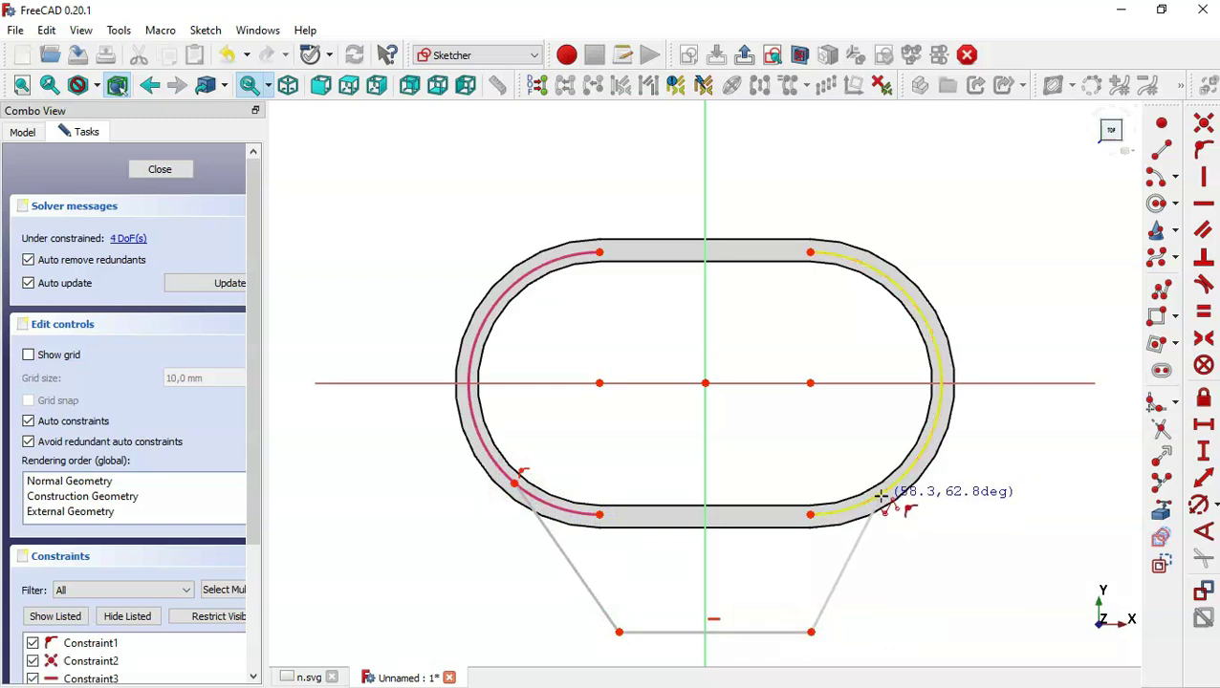
left_click(879, 493)
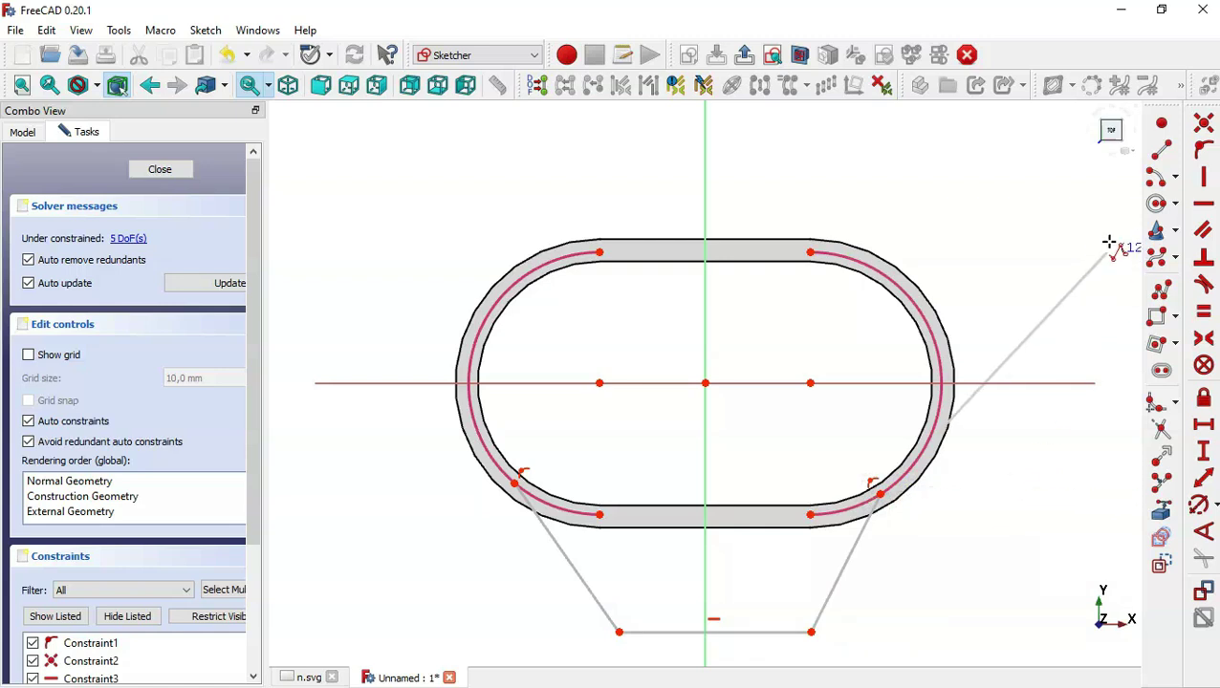
Draw two centre-point arcs along the slot's lower edge, one on each end-arc centre.
left_click(1157, 180)
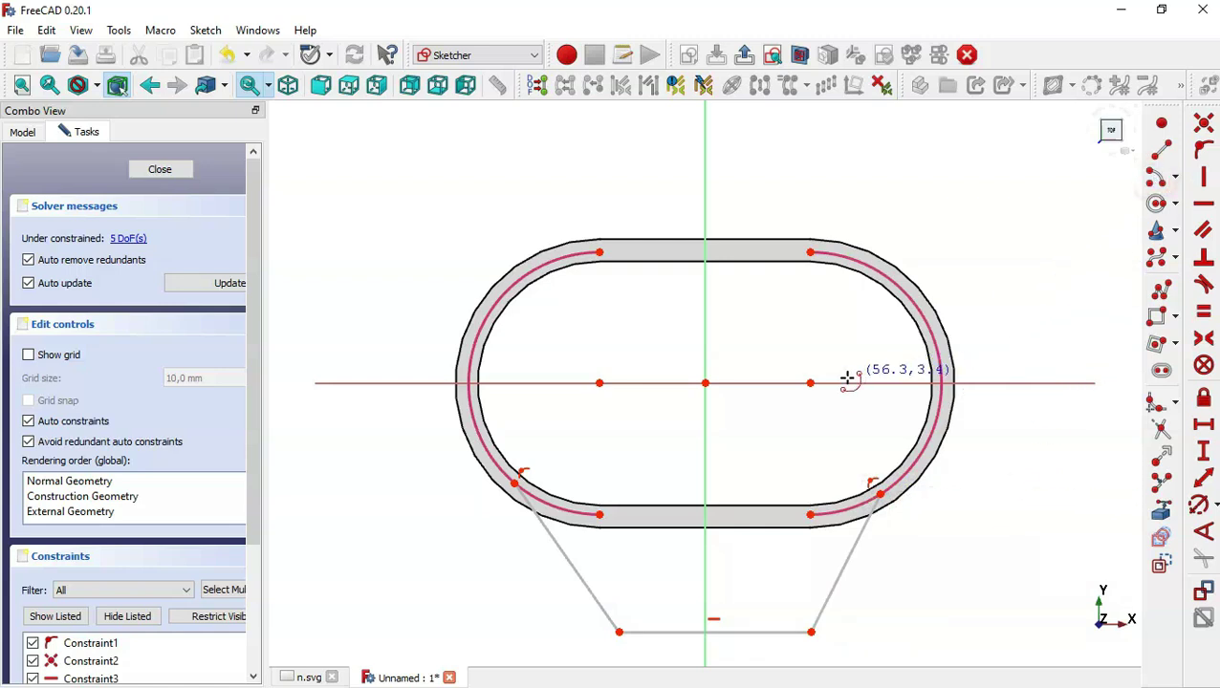
left_click(811, 384)
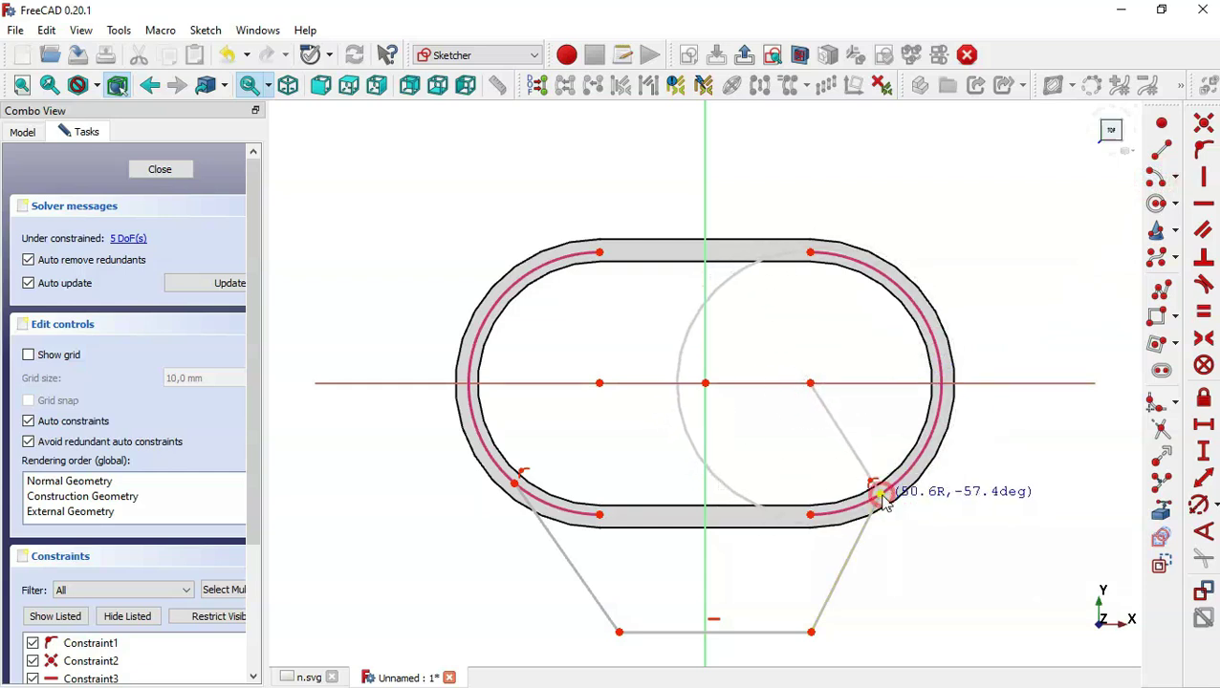
left_click(880, 494)
left_click(784, 513)
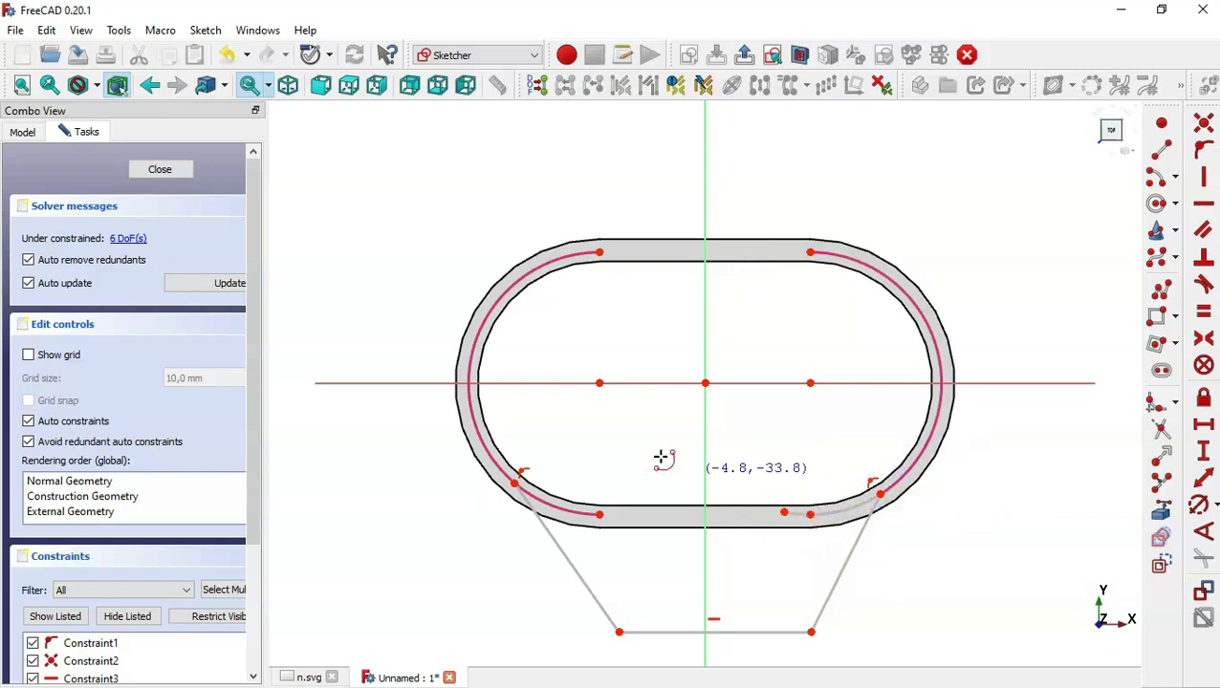
left_click(598, 382)
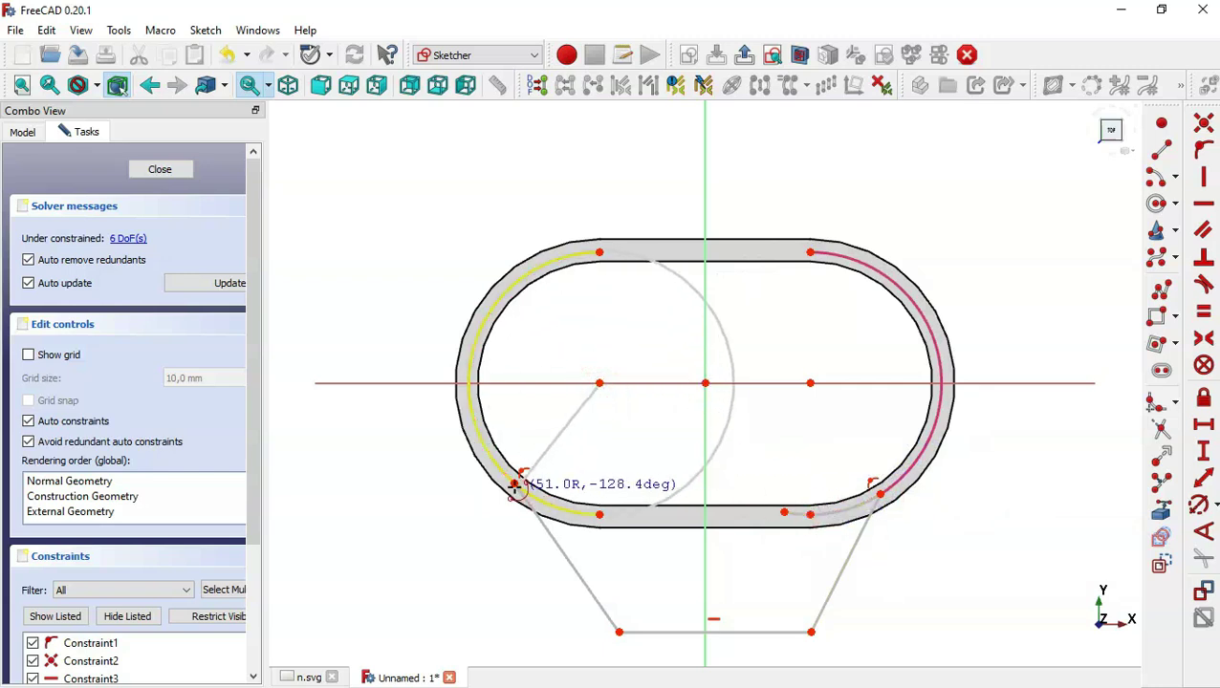
left_click(514, 483)
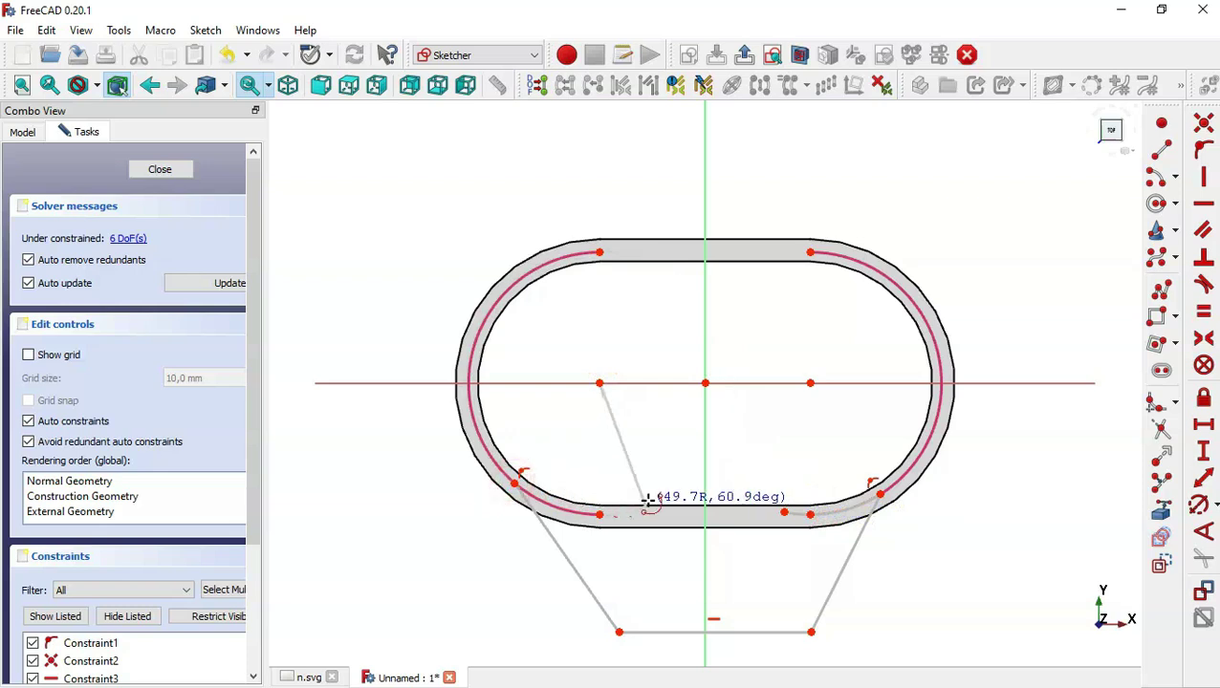
left_click(656, 501)
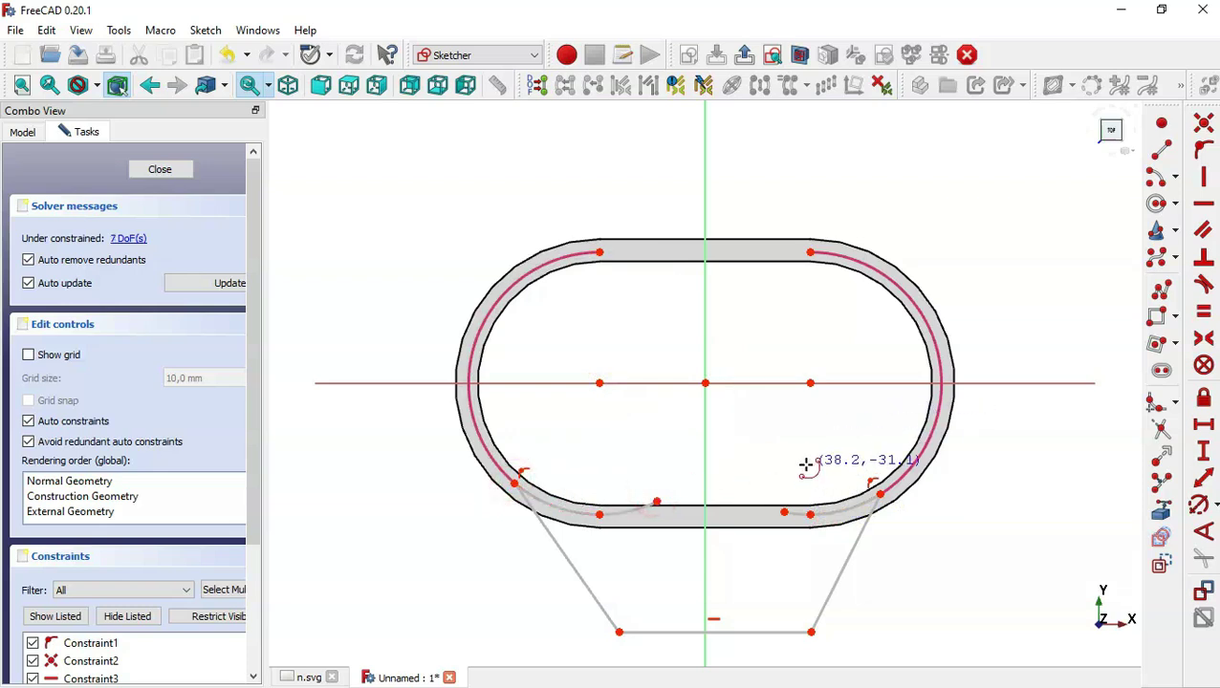
Join the two arcs with a horizontal line and select the loose end points at the slot bottom.
left_click(1165, 151)
left_click(657, 499)
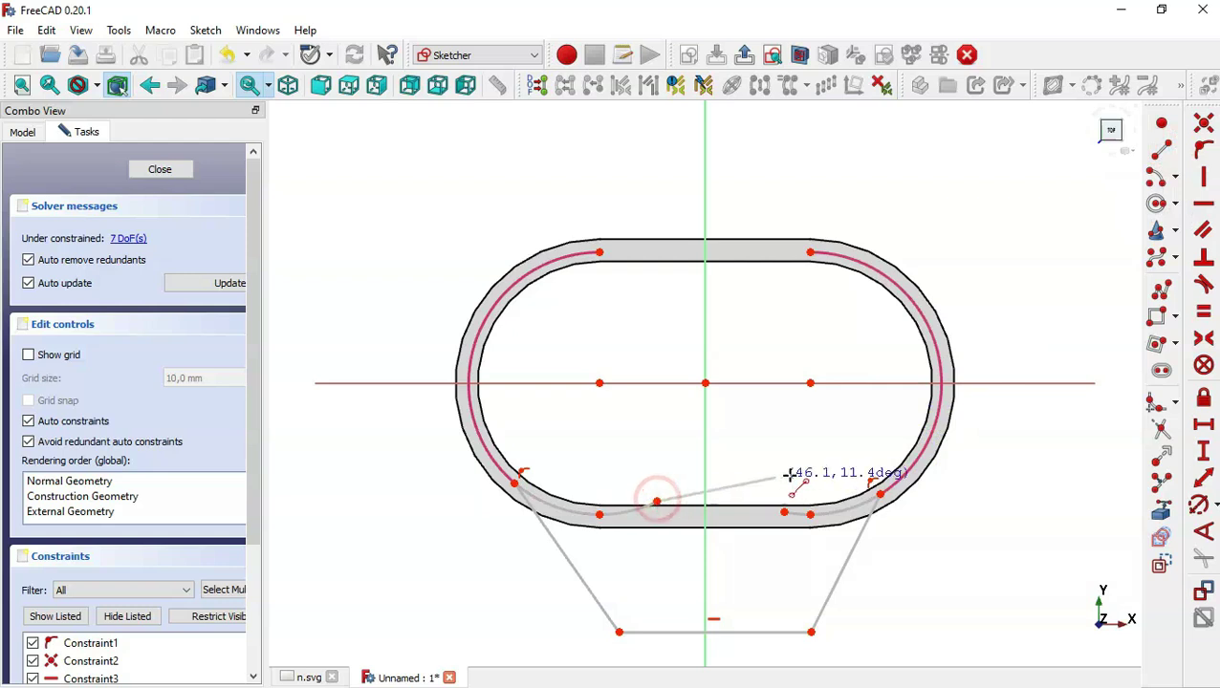
left_click(783, 514)
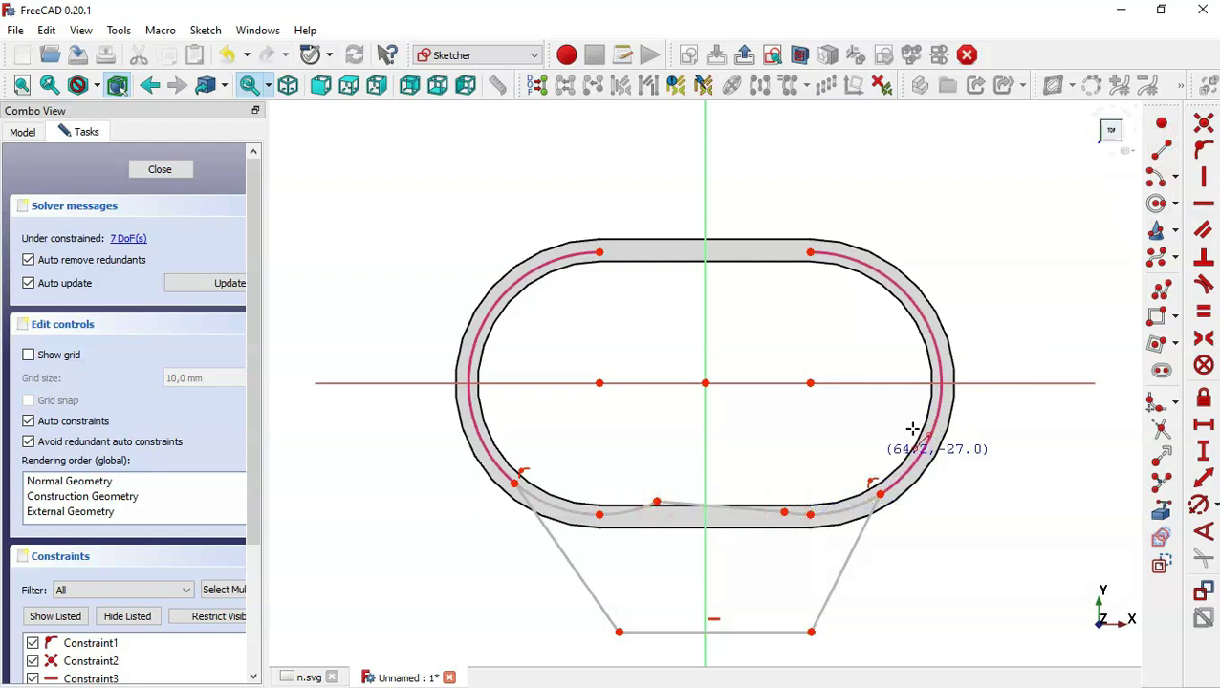
left_click(687, 502)
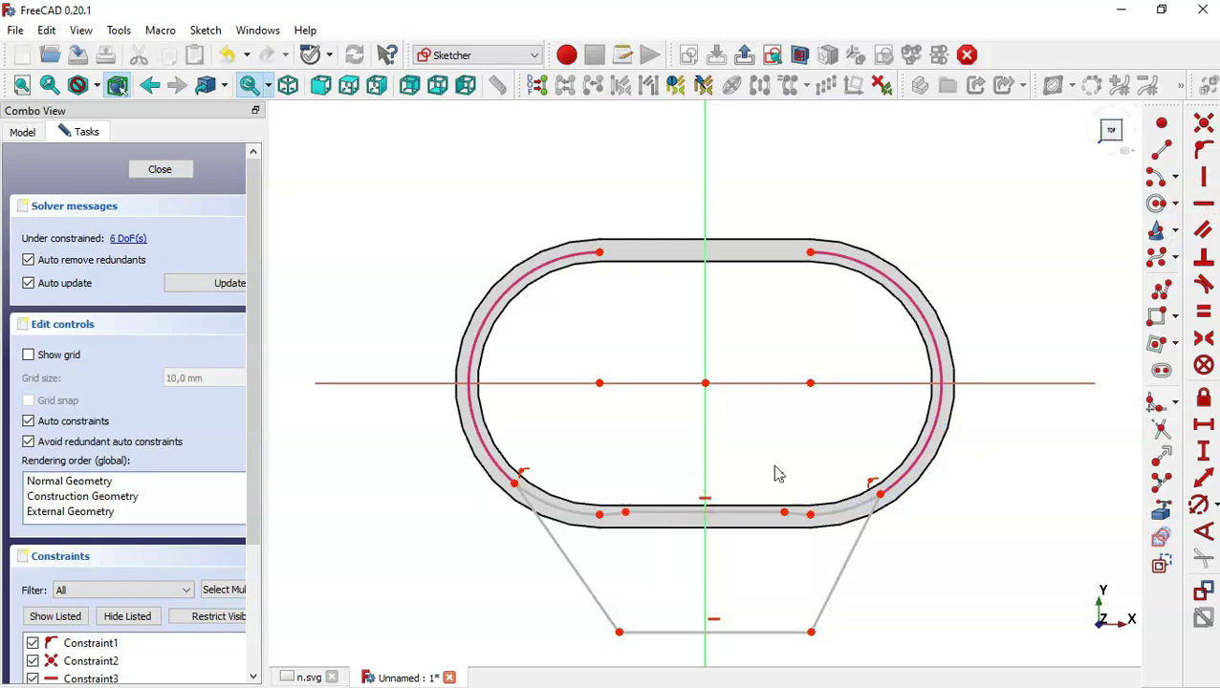
key("Escape")
mouse_move(751, 469)
left_mouse_down()
mouse_move(838, 552)
mouse_move(834, 537)
left_mouse_up()
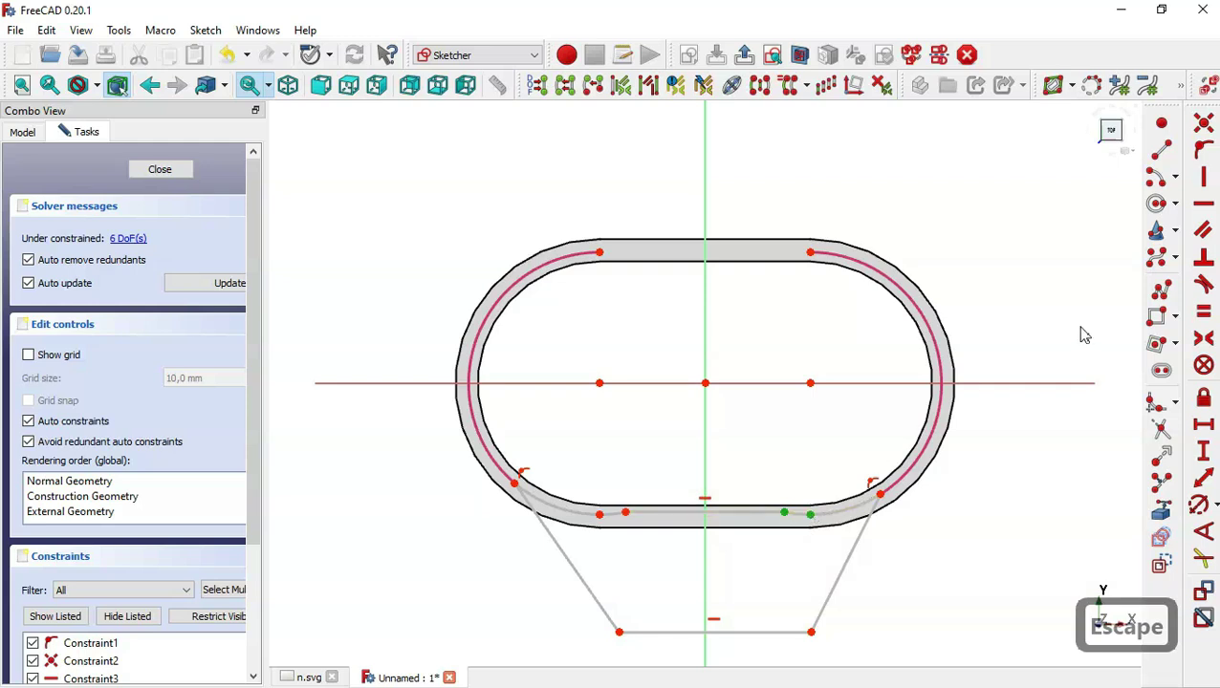
Make the line's end coincident with the lower-right arc, then review the lug dimensions on the drawing.
left_click(1203, 122)
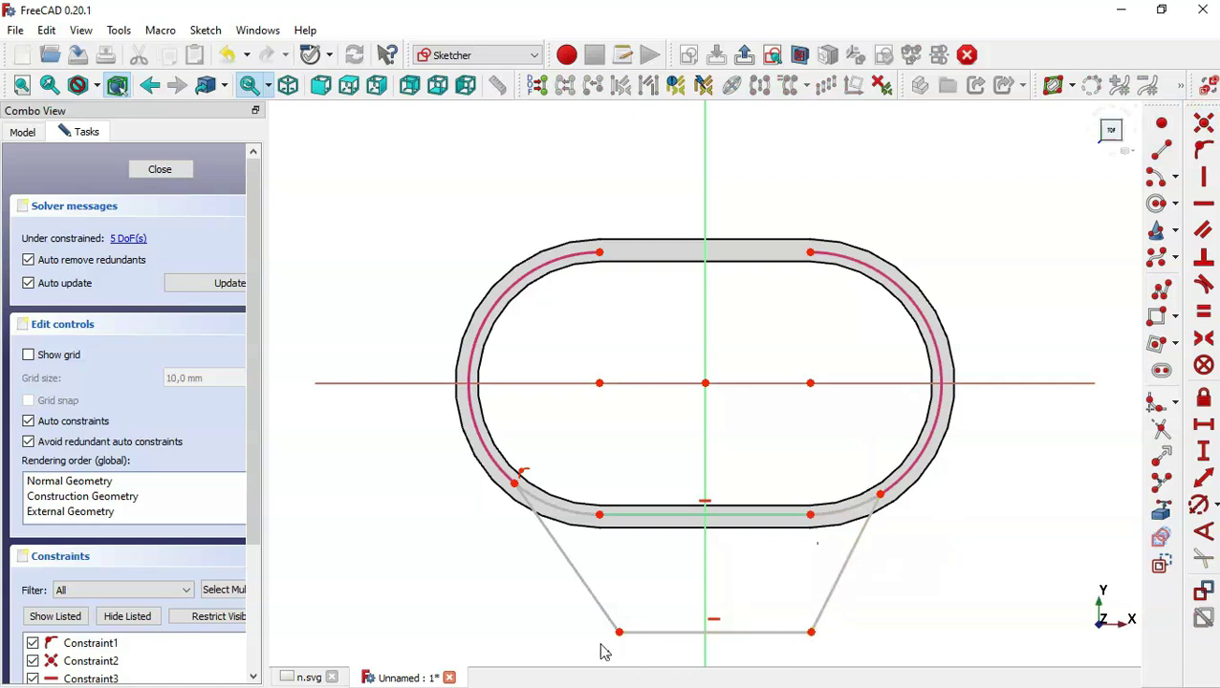
left_click(299, 677)
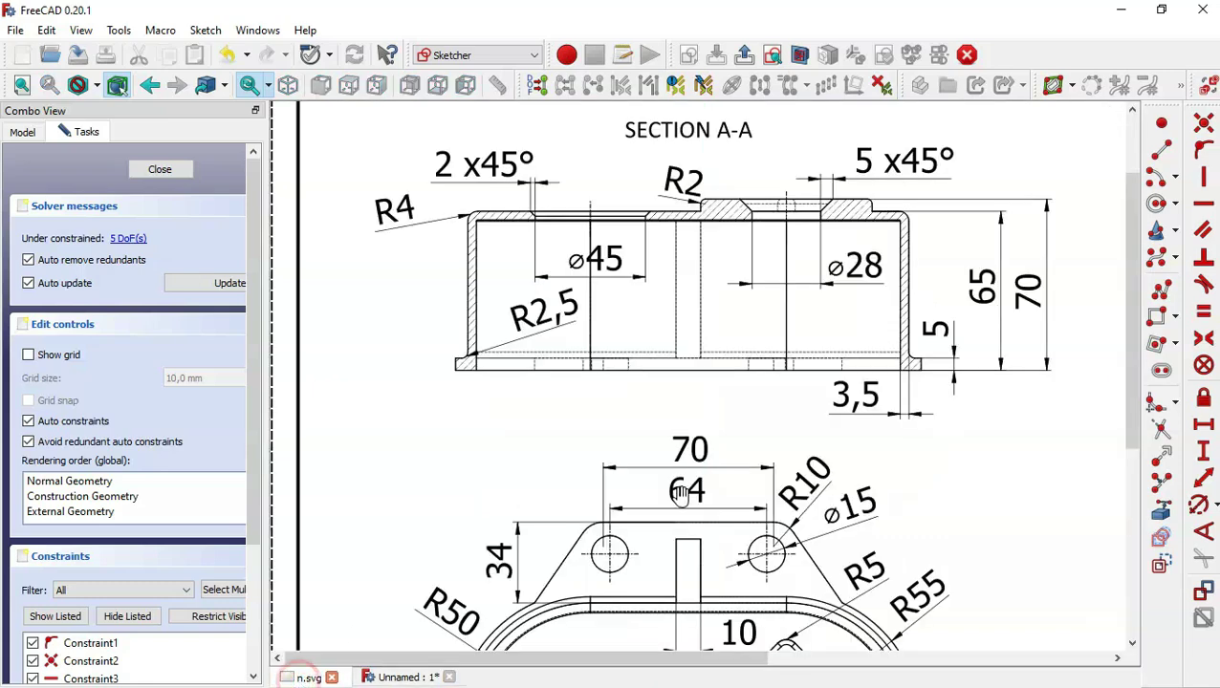
left_click_drag(789, 490, 751, 299)
left_click_drag(966, 355, 1026, 353)
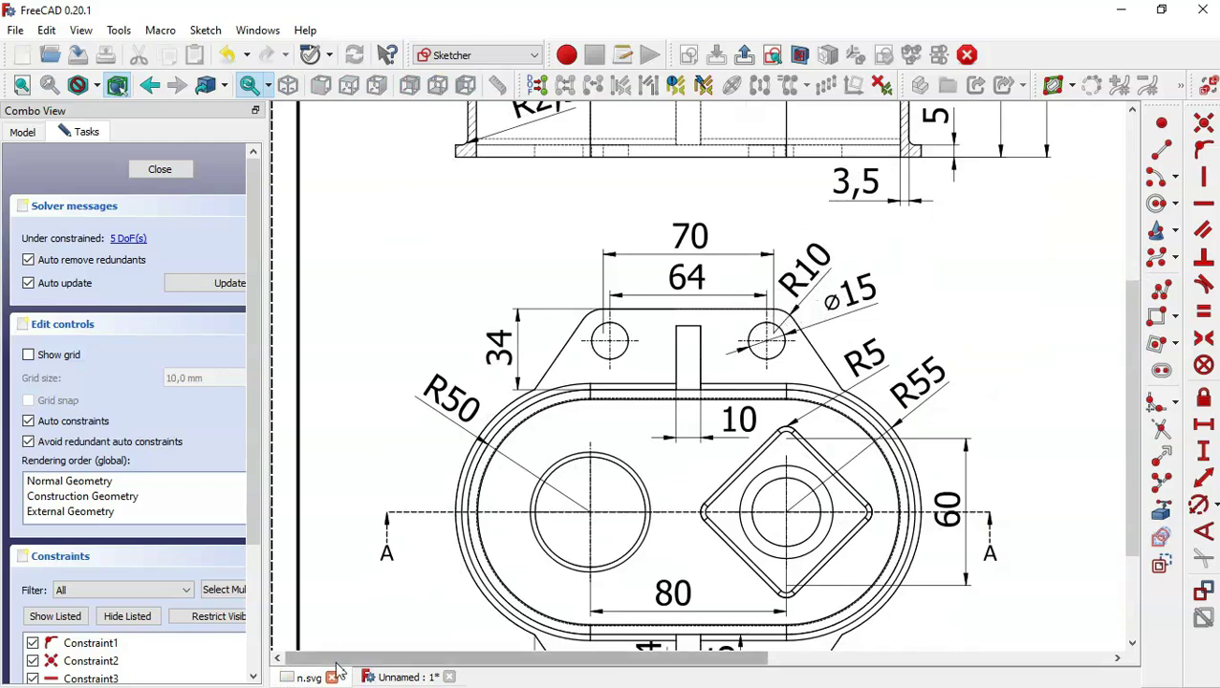
left_click(370, 677)
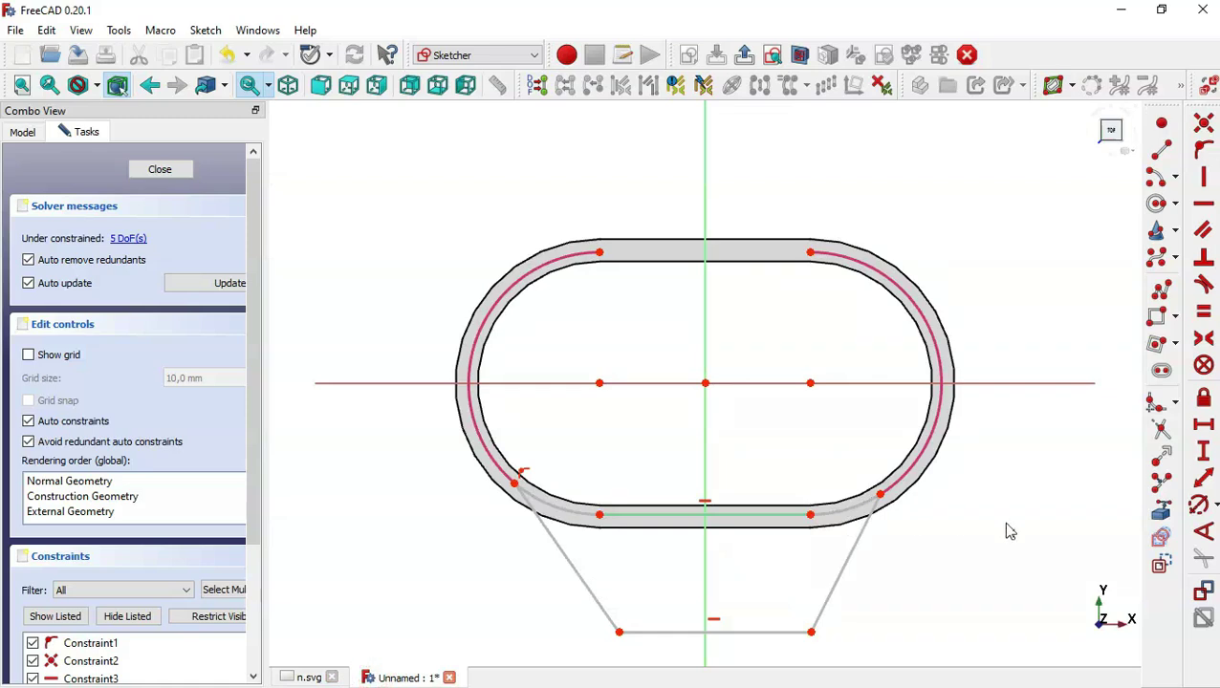
Fillet the lug's left and right bottom corners and constrain the two fillet arcs equal.
left_click(1156, 401)
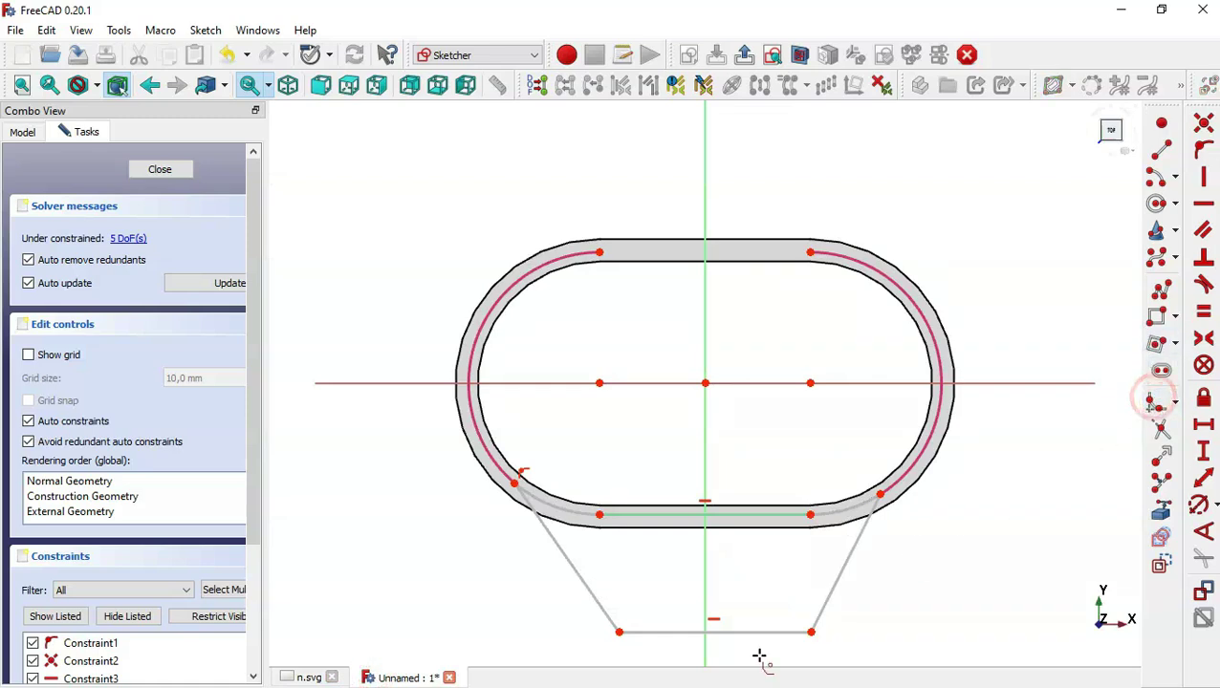
left_click(770, 632)
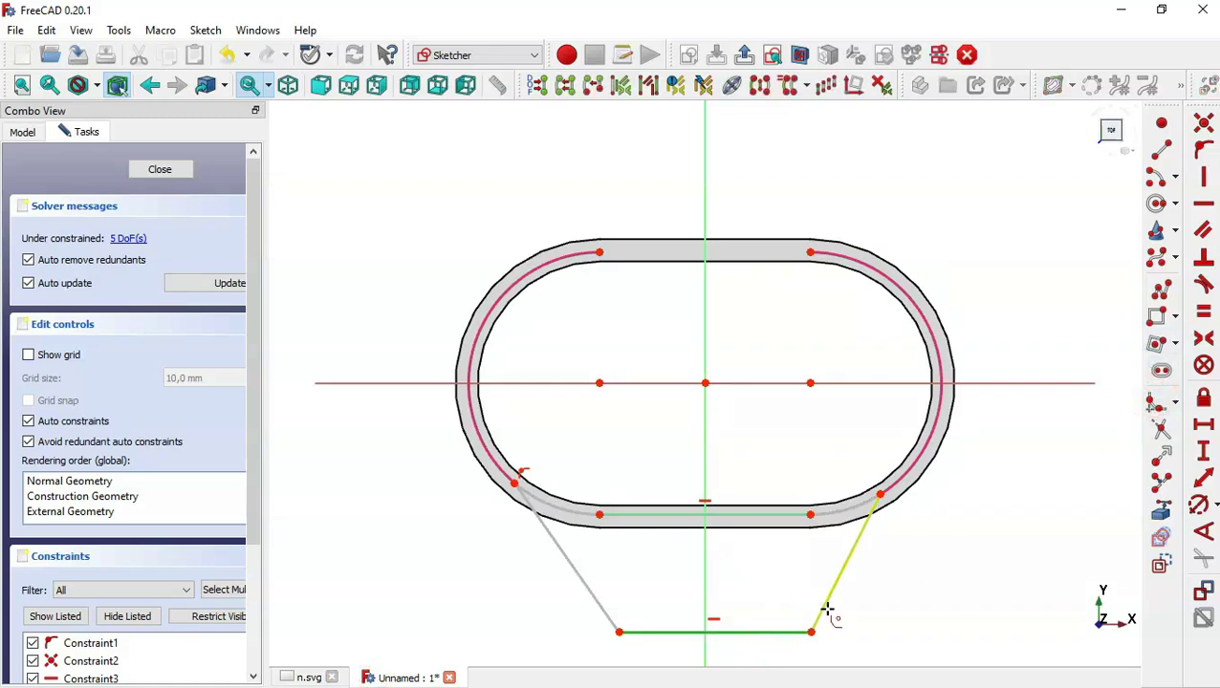
left_click(822, 606)
left_click(608, 614)
left_click(662, 632)
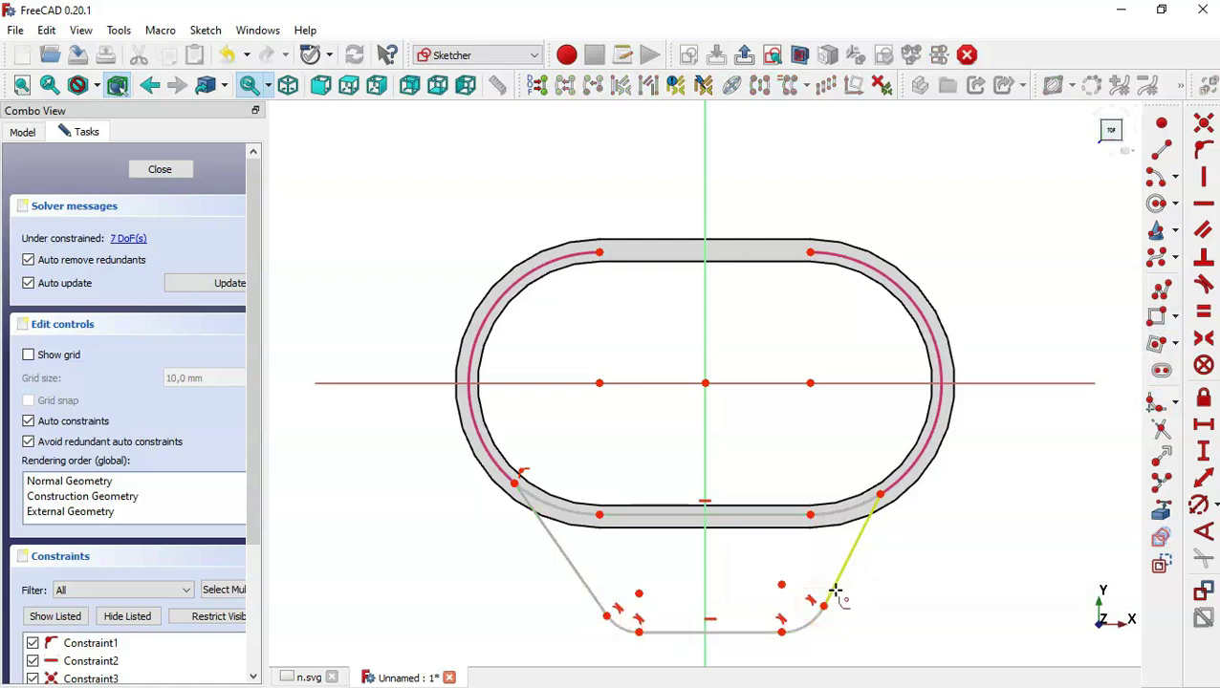
key("Escape")
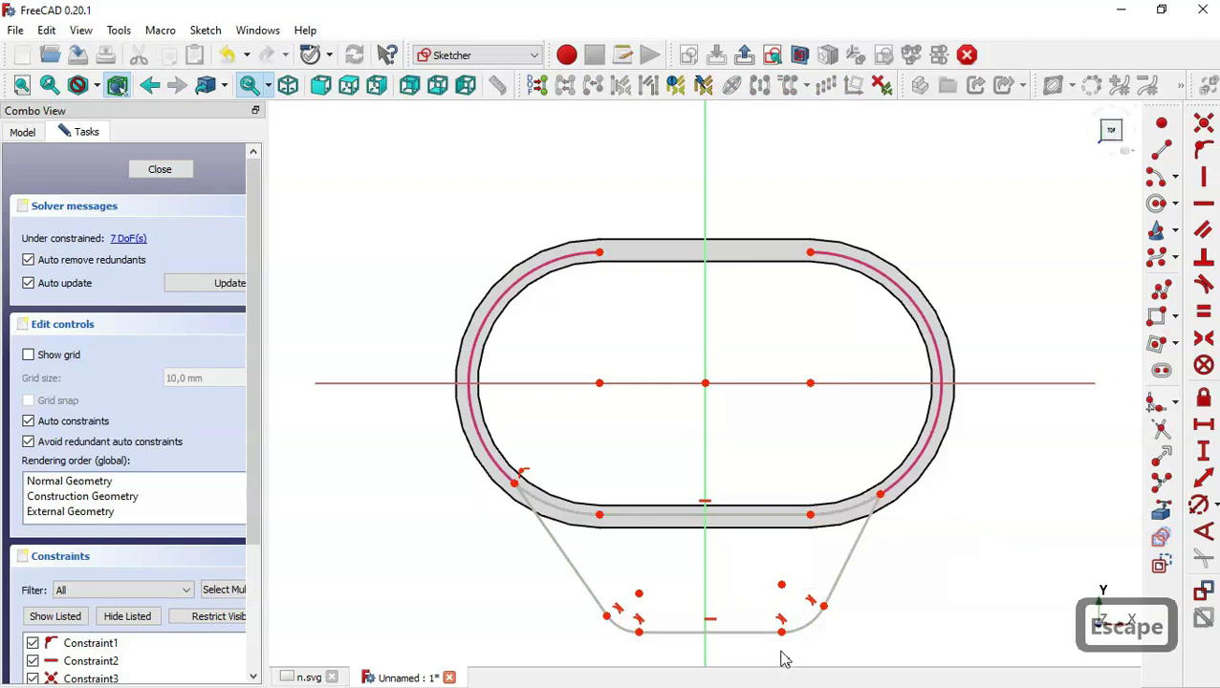
left_click(622, 632)
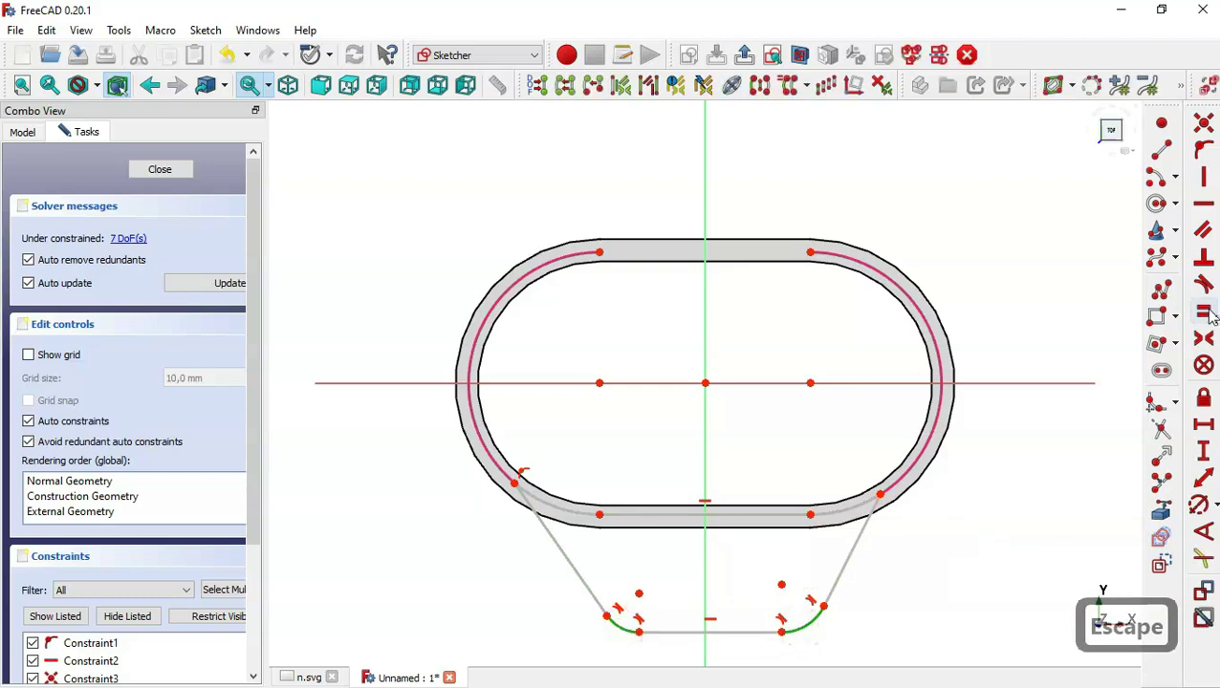
left_click(1206, 316)
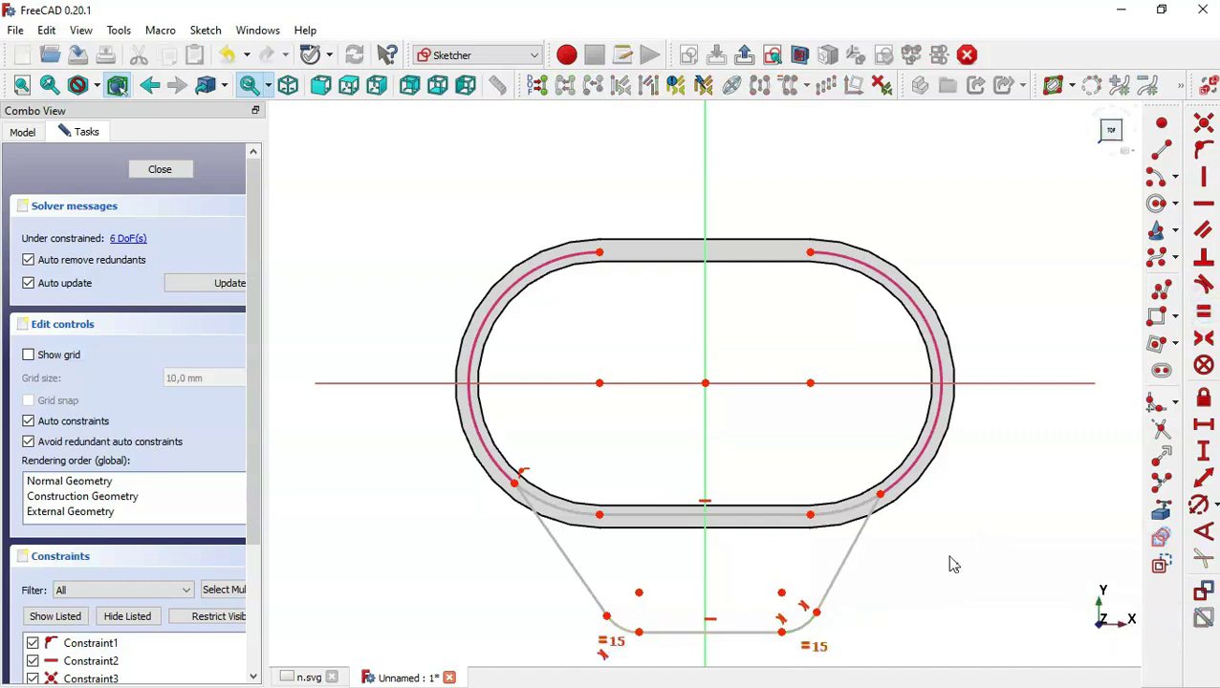
Dimension the right fillet radius as 10 mm, checking the reference drawing.
scroll(776, 418, "down", 5)
scroll(792, 453, "up", 3)
scroll(753, 434, "up", 5)
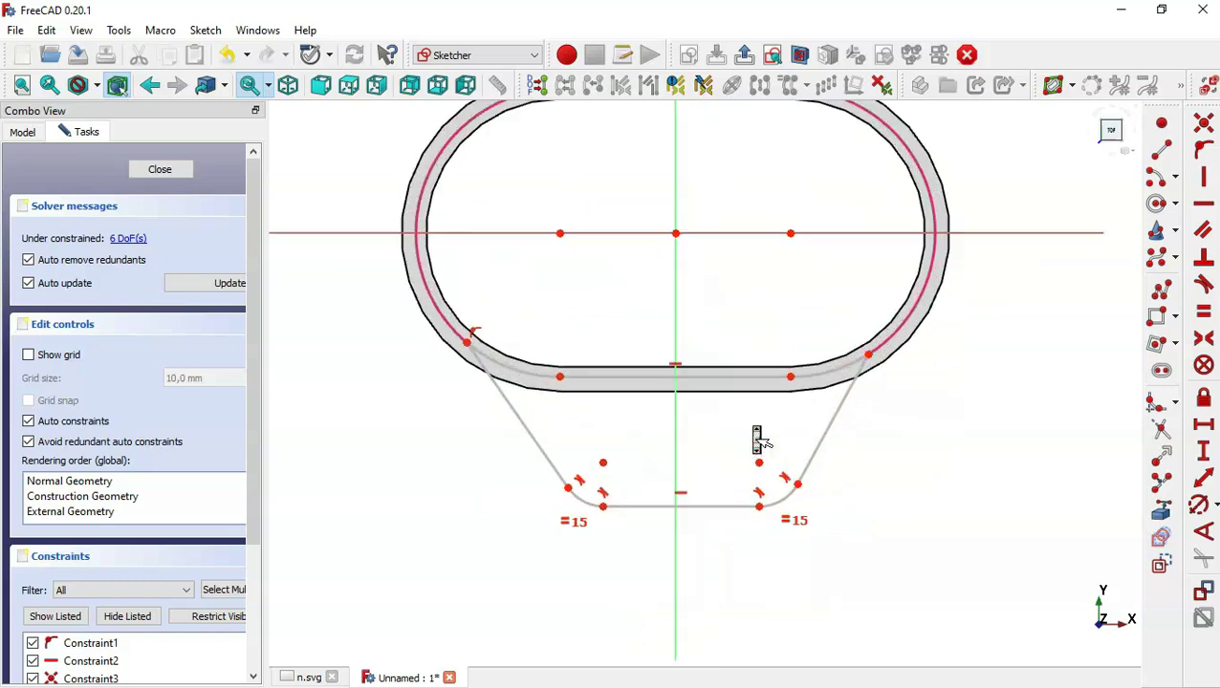
left_click(319, 677)
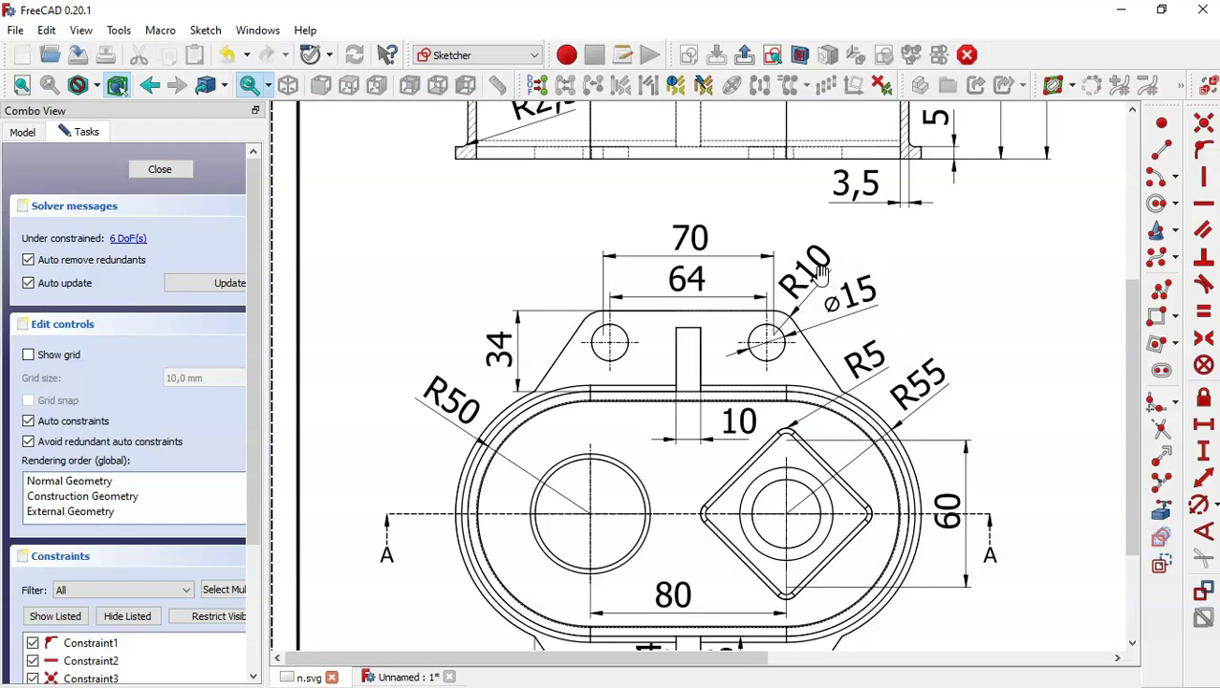
left_click(414, 678)
left_click(1200, 505)
left_click(786, 517)
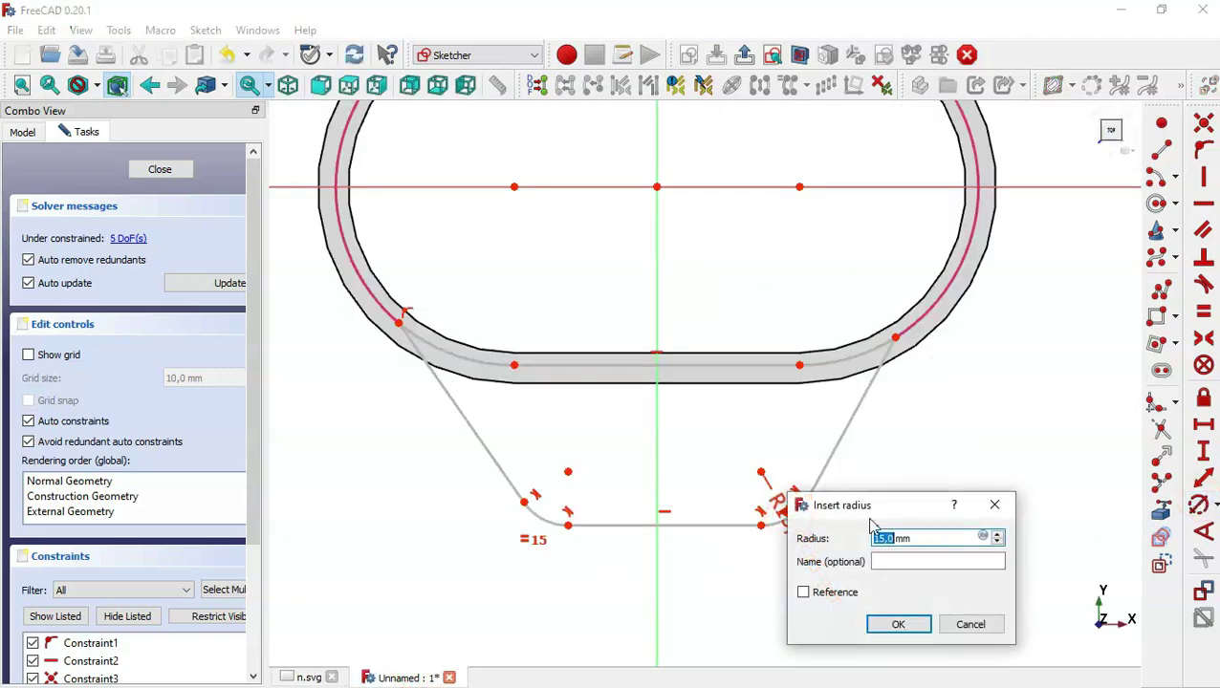
type("10")
key("Return")
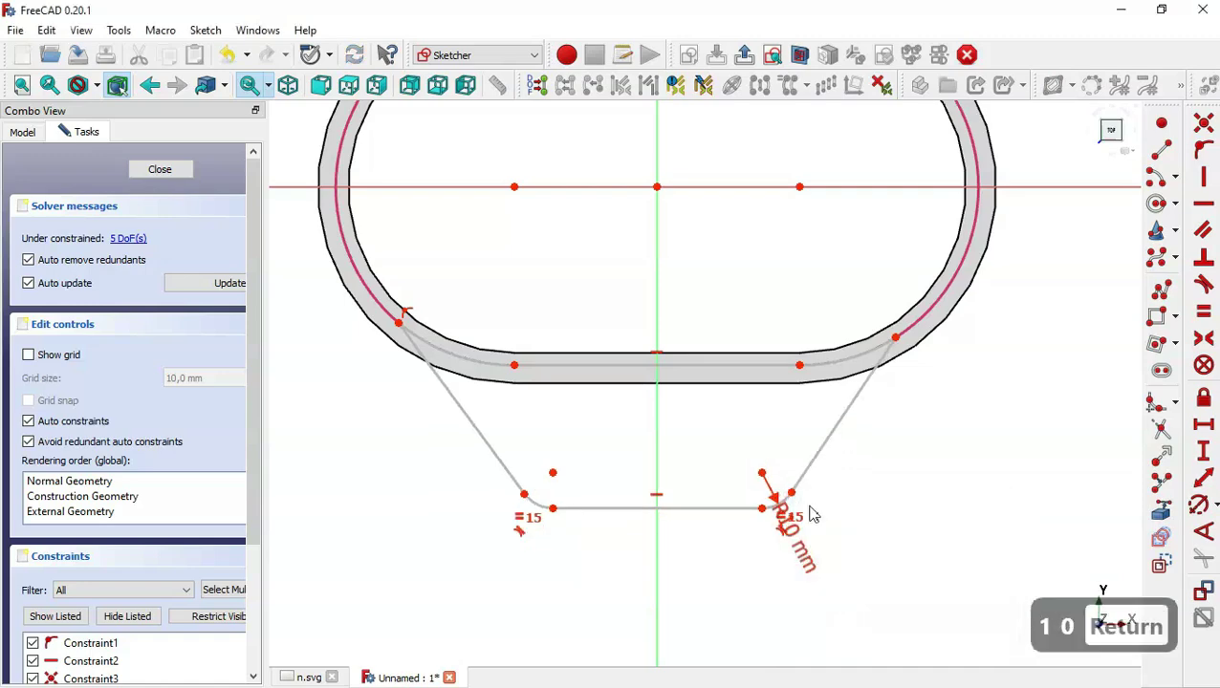
Set a 70 mm horizontal distance between the two fillet centres.
left_click(304, 678)
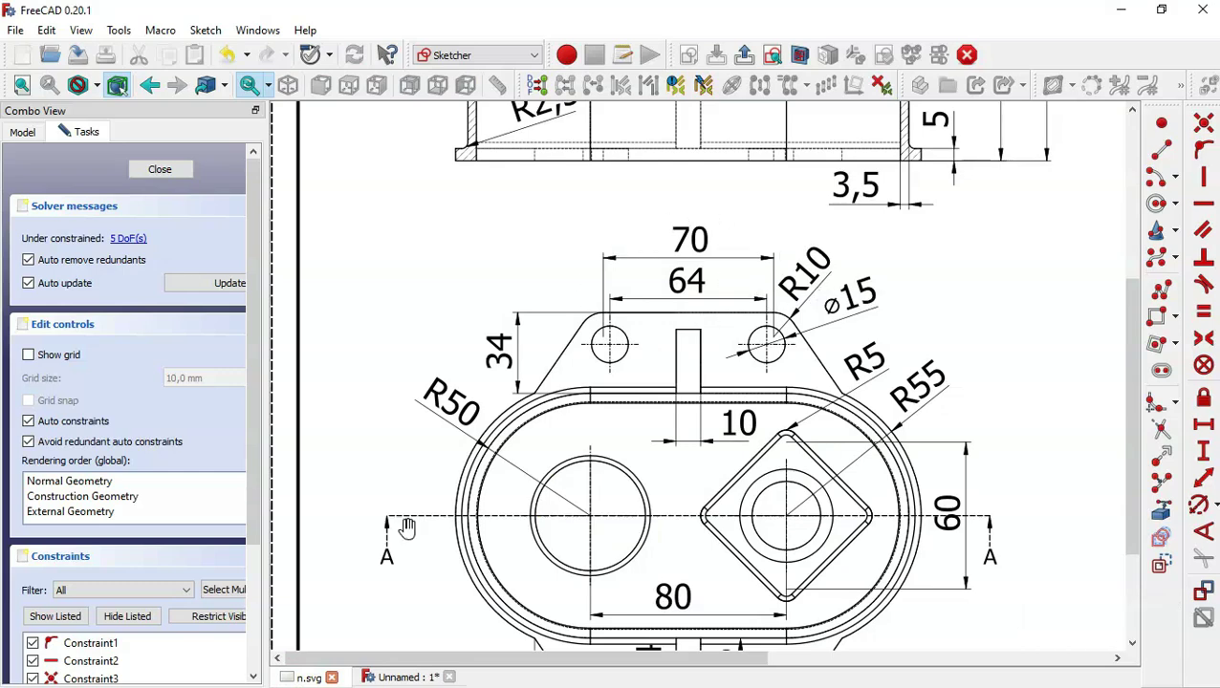
left_click(408, 677)
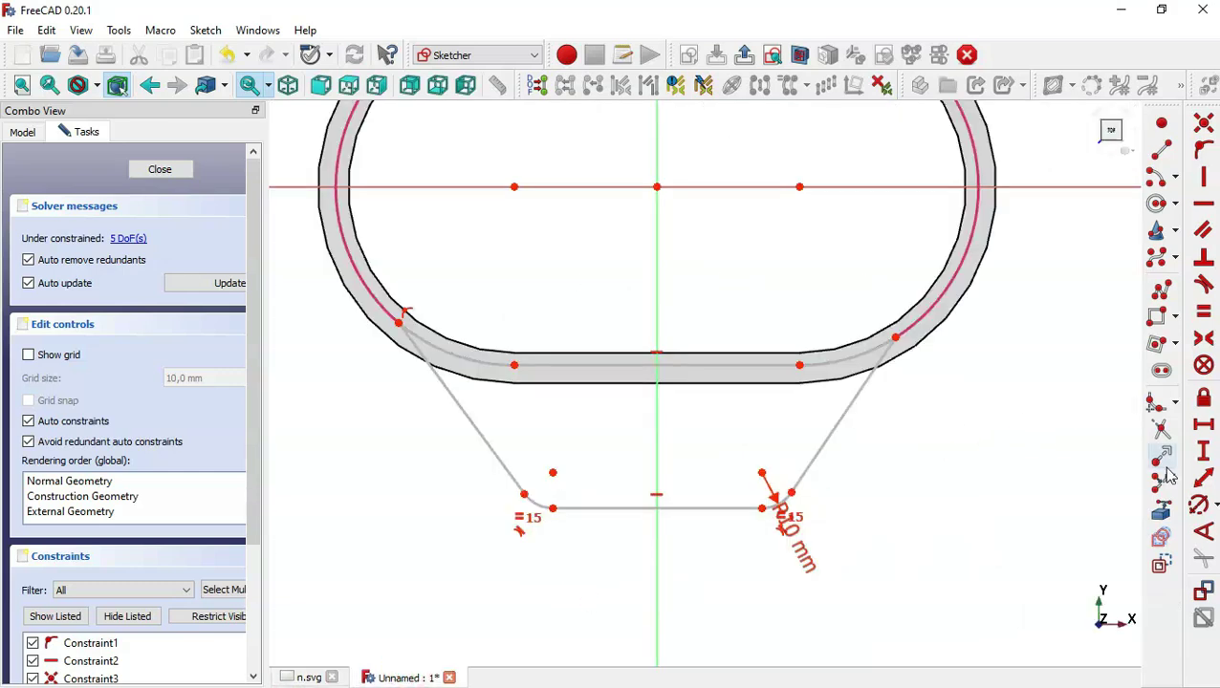
left_click(1203, 424)
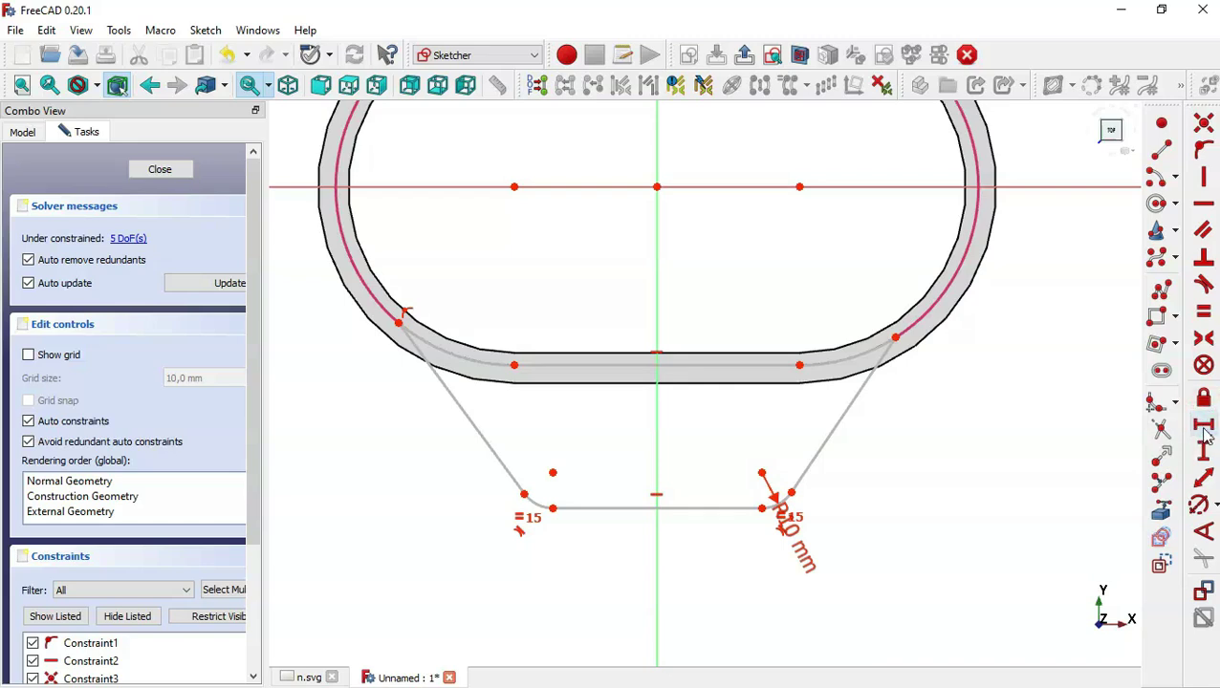
left_click(553, 472)
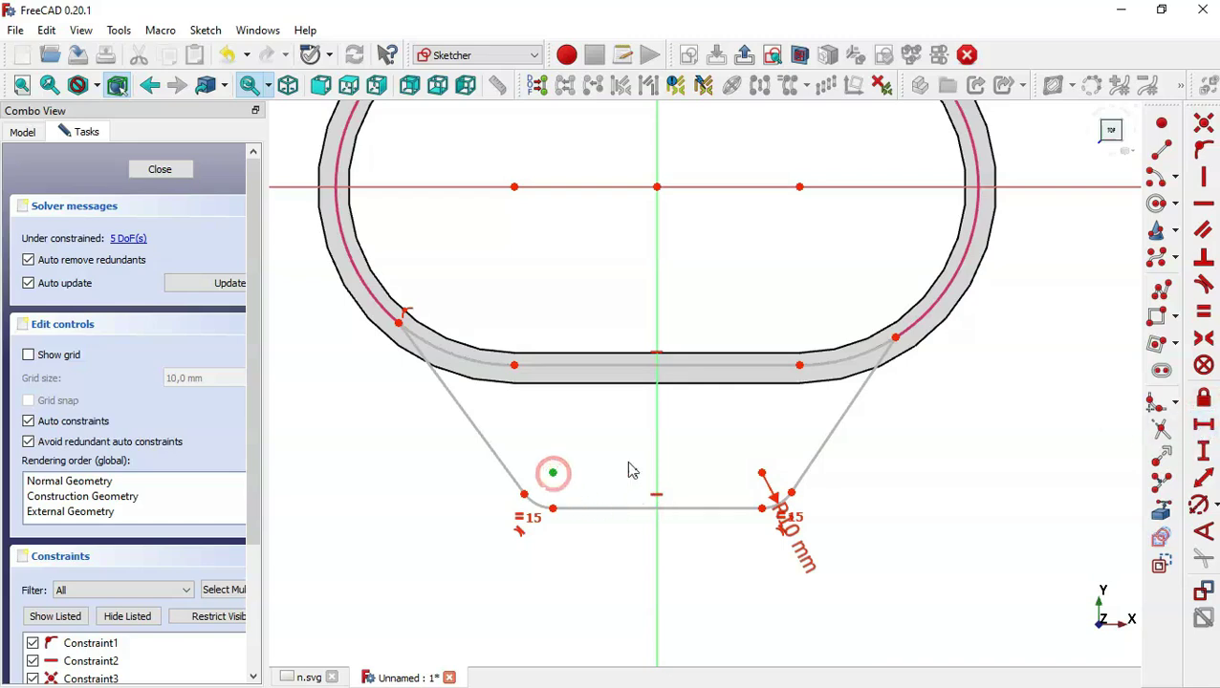
left_click(761, 469)
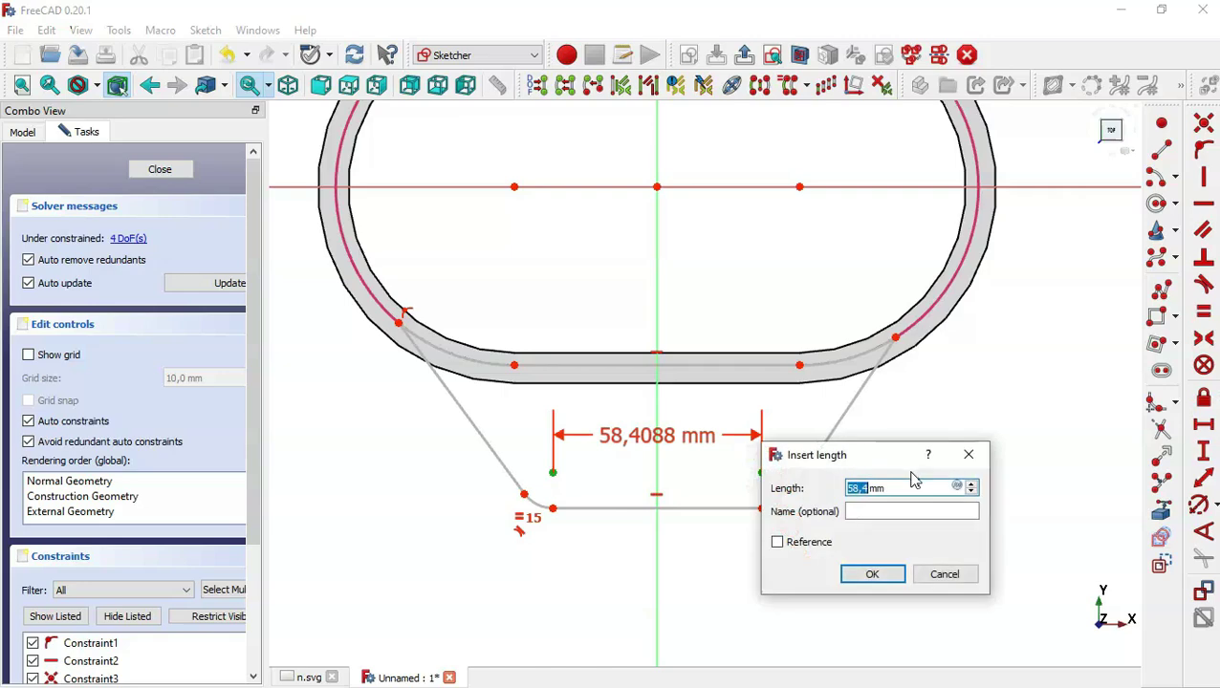
type("70")
key("Return")
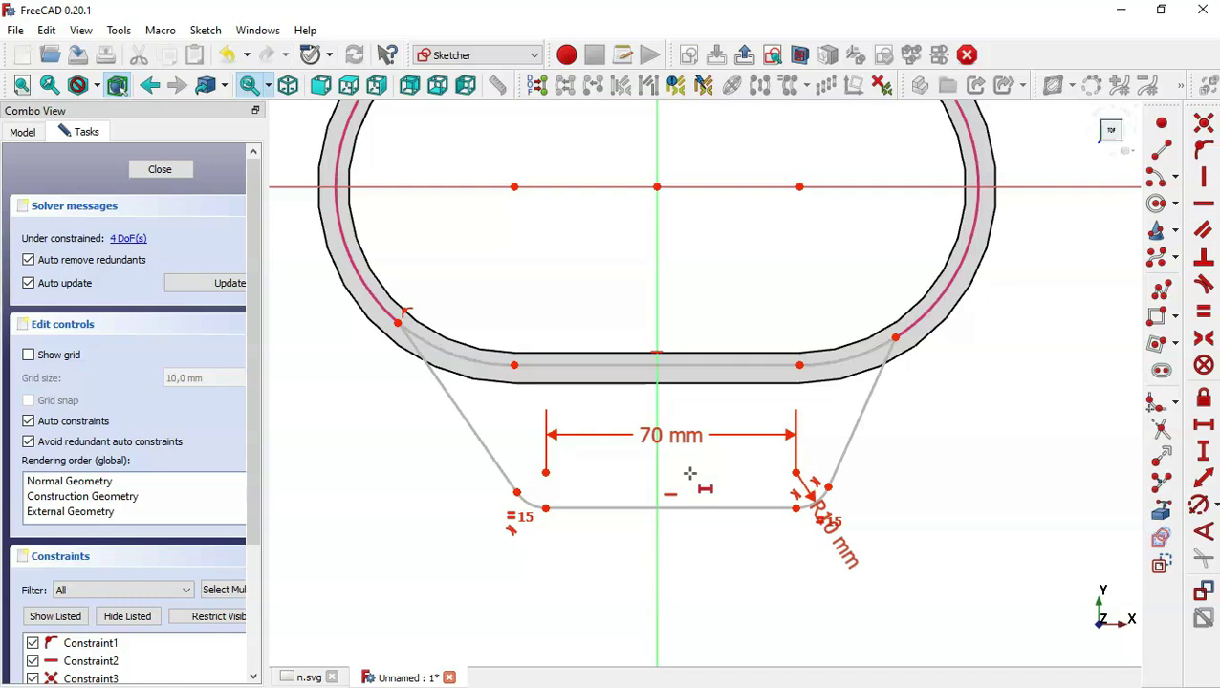
Make the bottom line's end points symmetric about the vertical axis.
left_click(1197, 344)
left_click(795, 508)
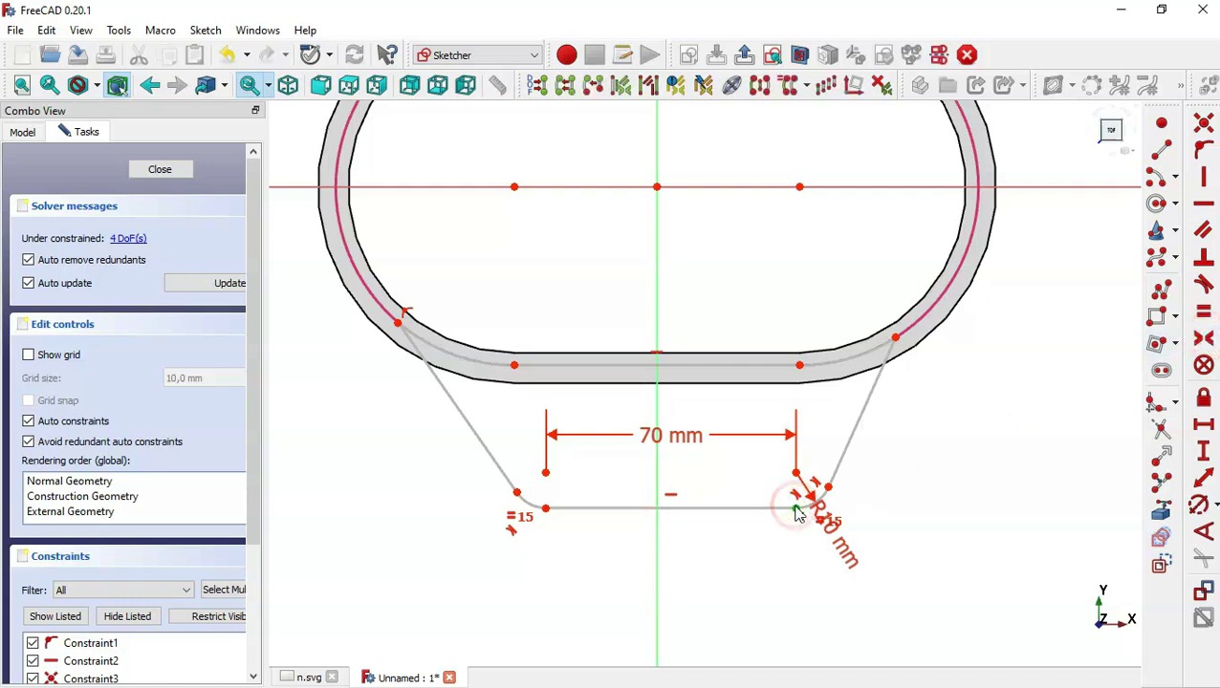
left_click(546, 509)
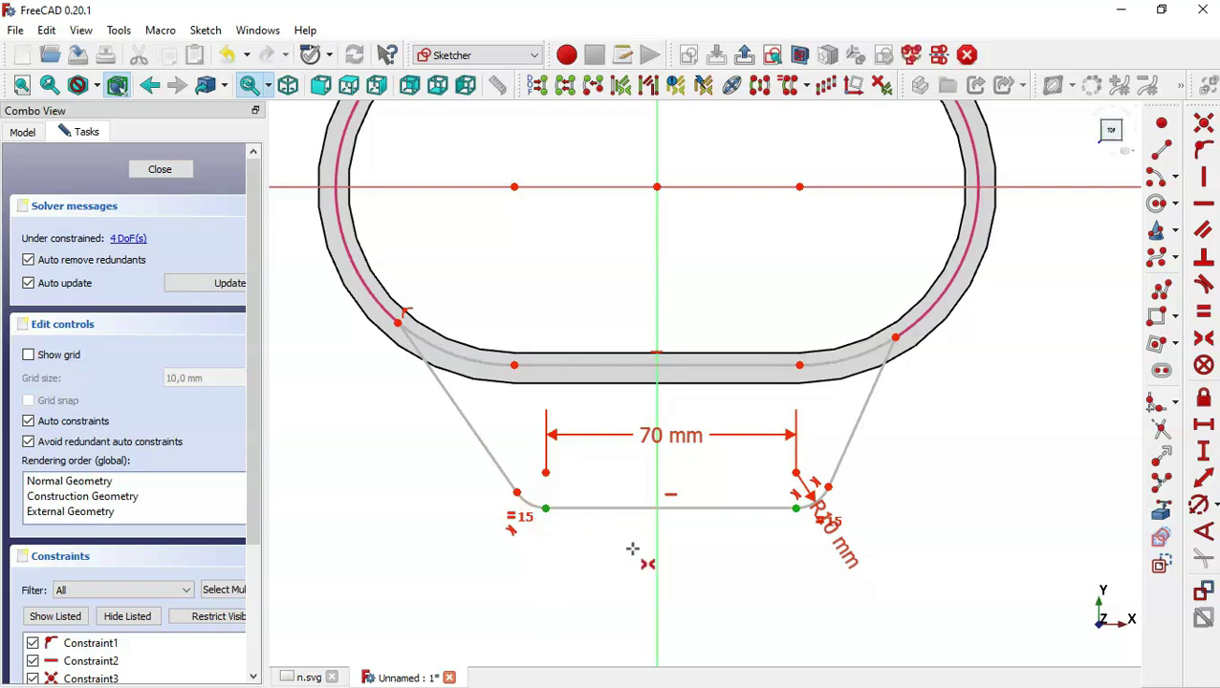
left_click(657, 555)
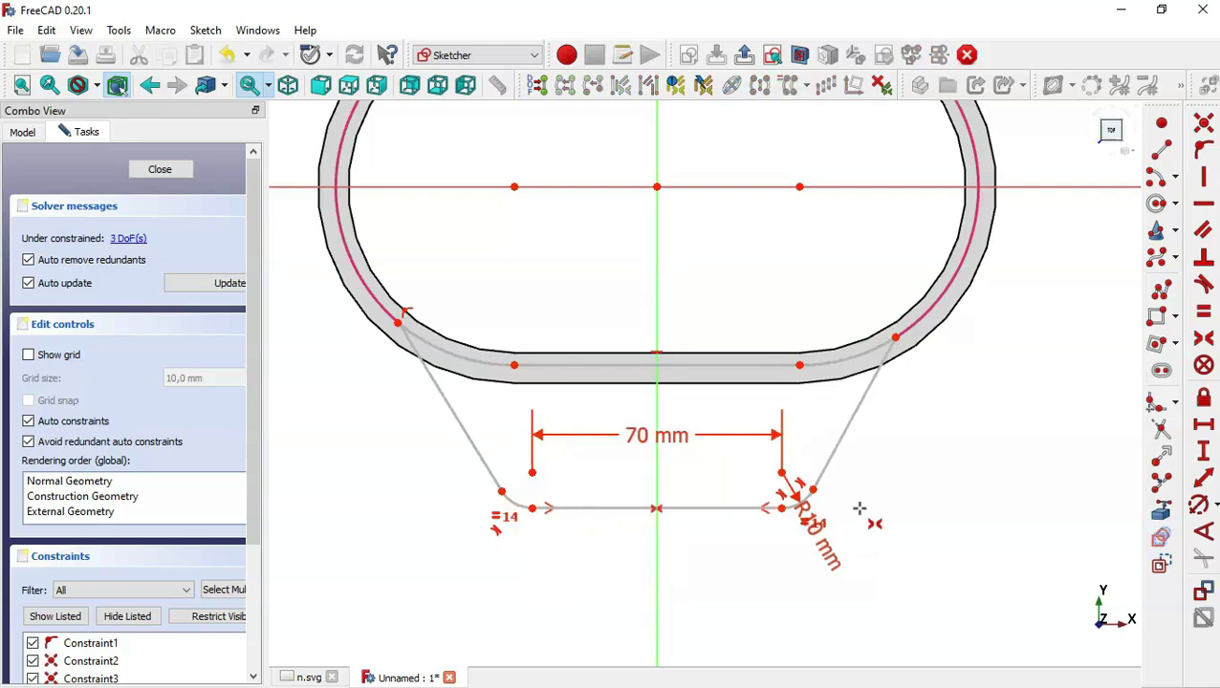
Set the lug height to 34 mm from its lower point to the shell line.
left_click(314, 678)
scroll(813, 495, "down", 2)
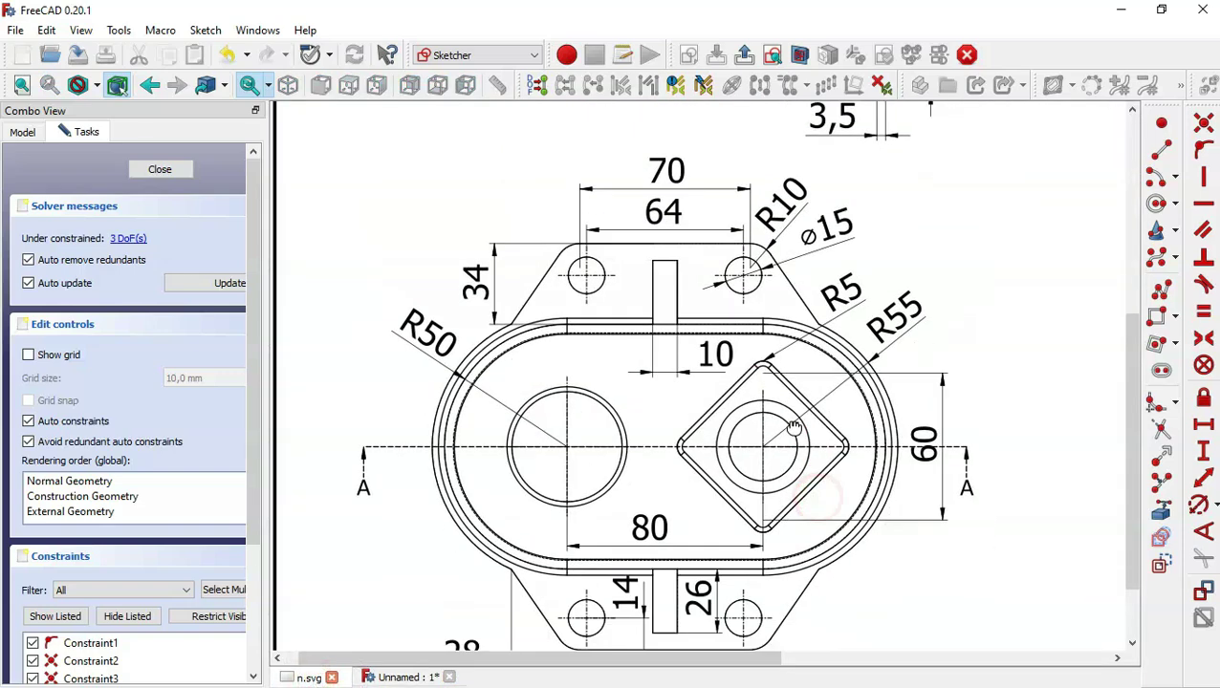
scroll(793, 428, "up", 2)
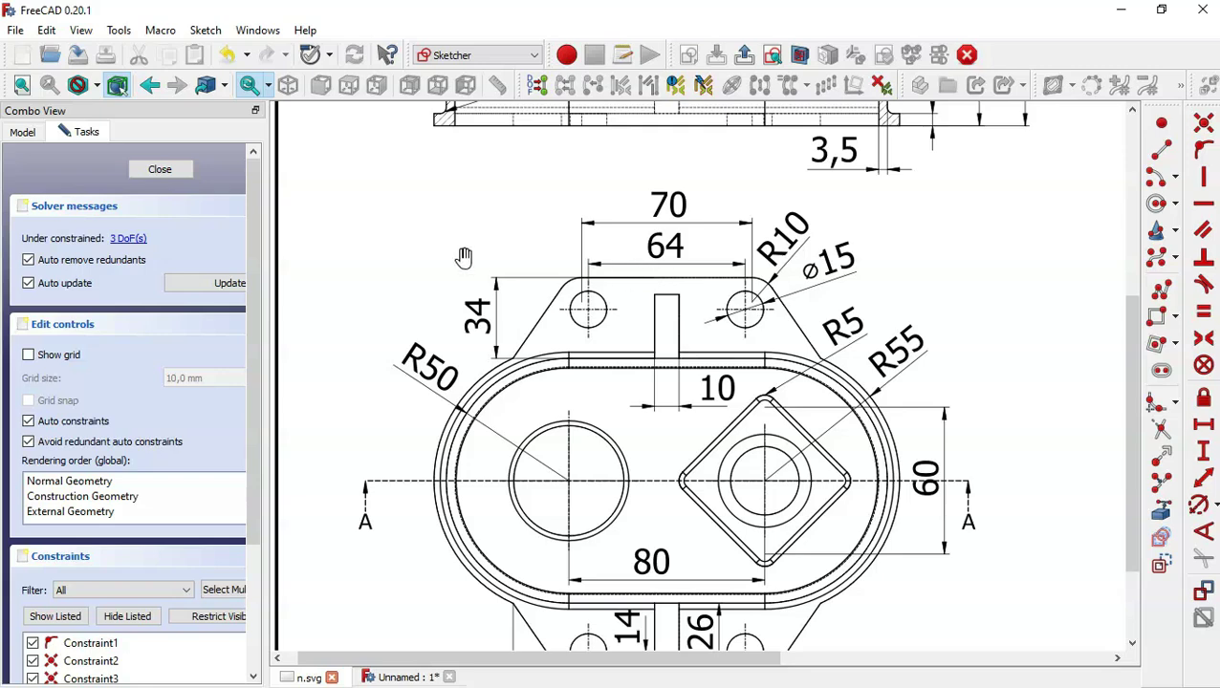
left_click(402, 677)
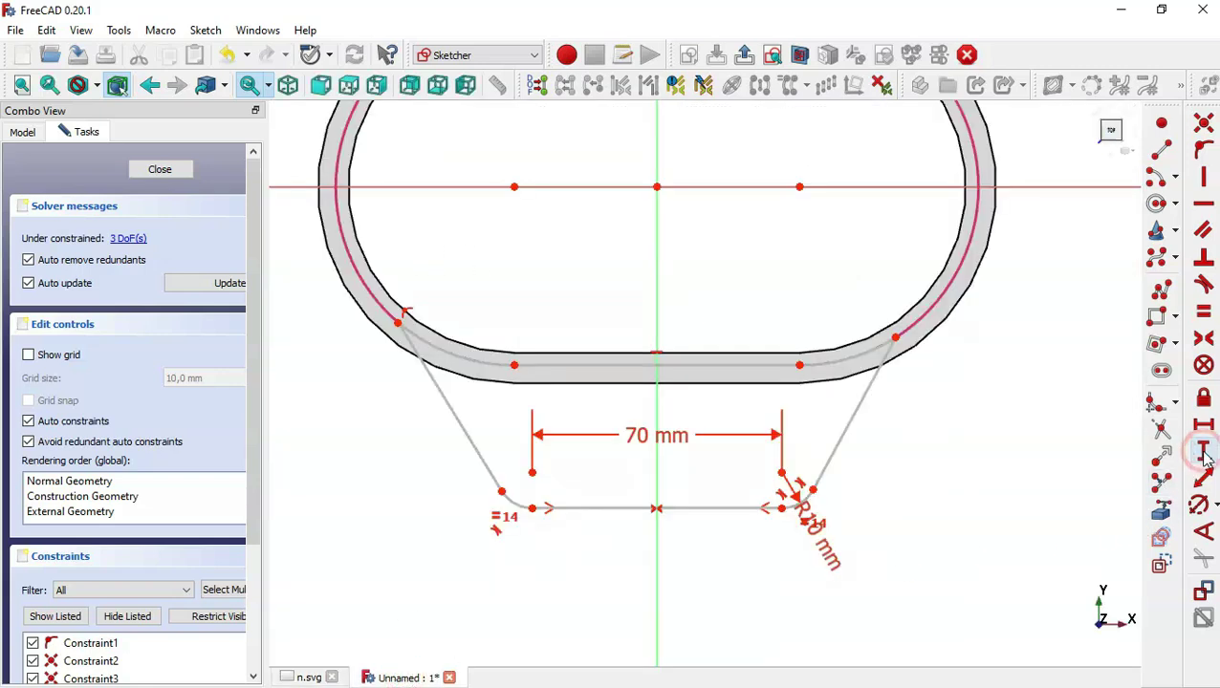
left_click(780, 508)
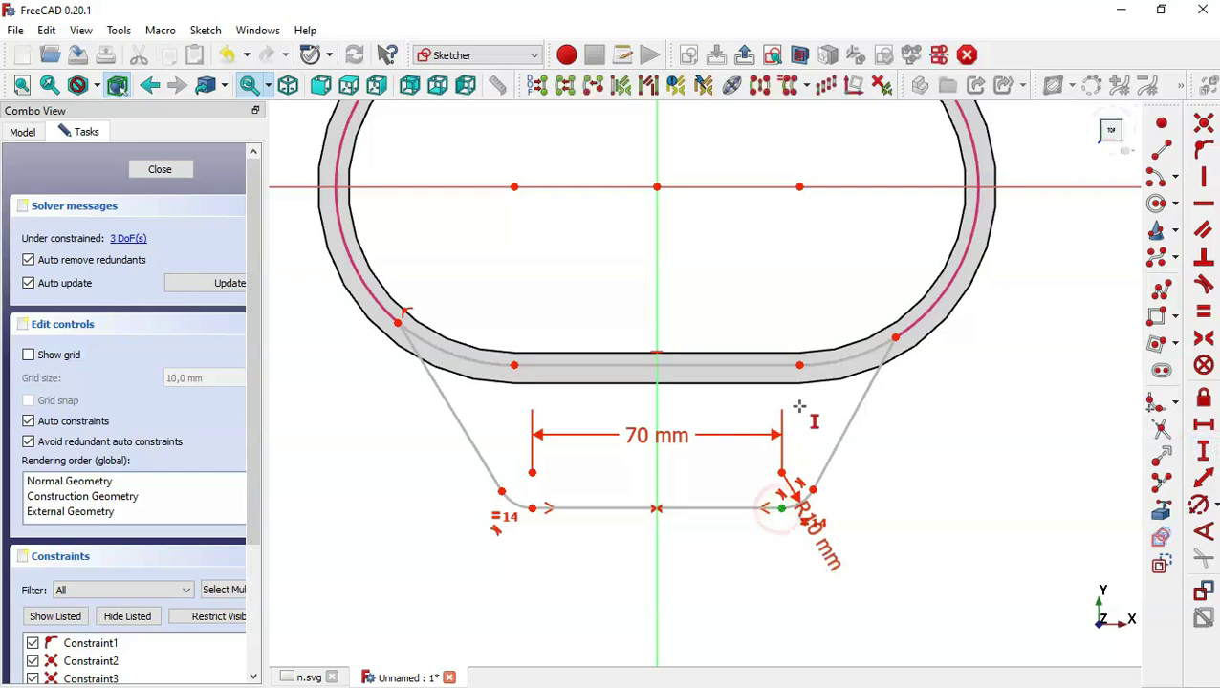
left_click(796, 364)
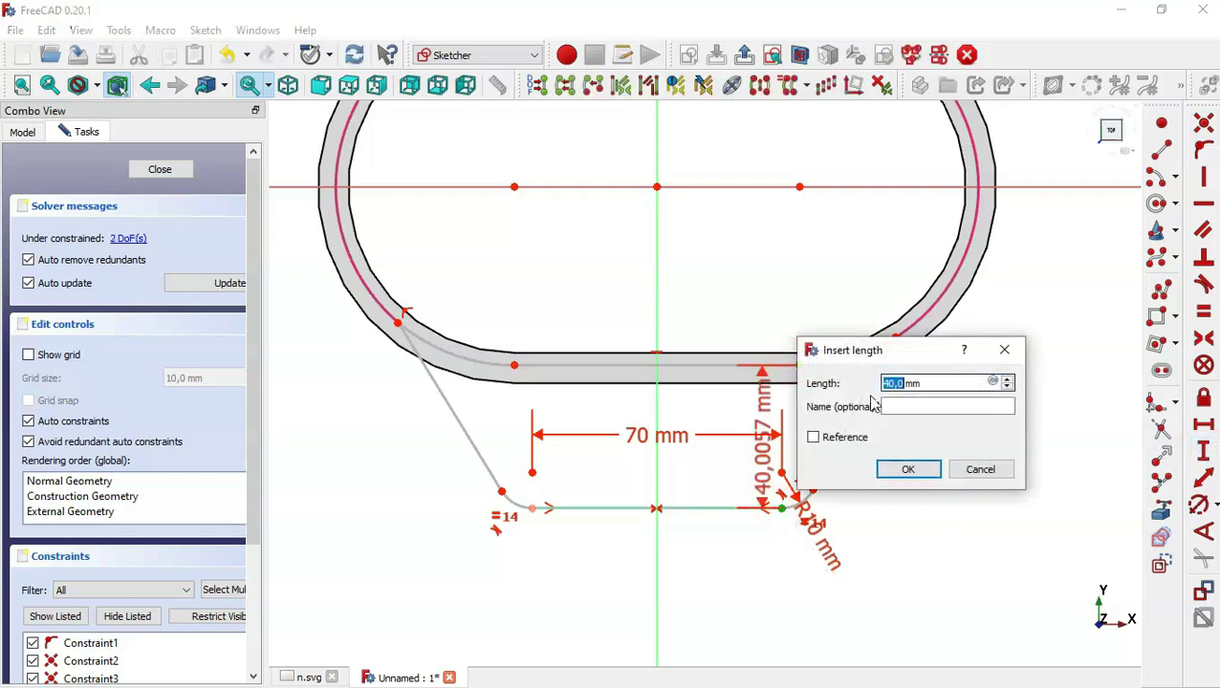
type("34")
key("Return")
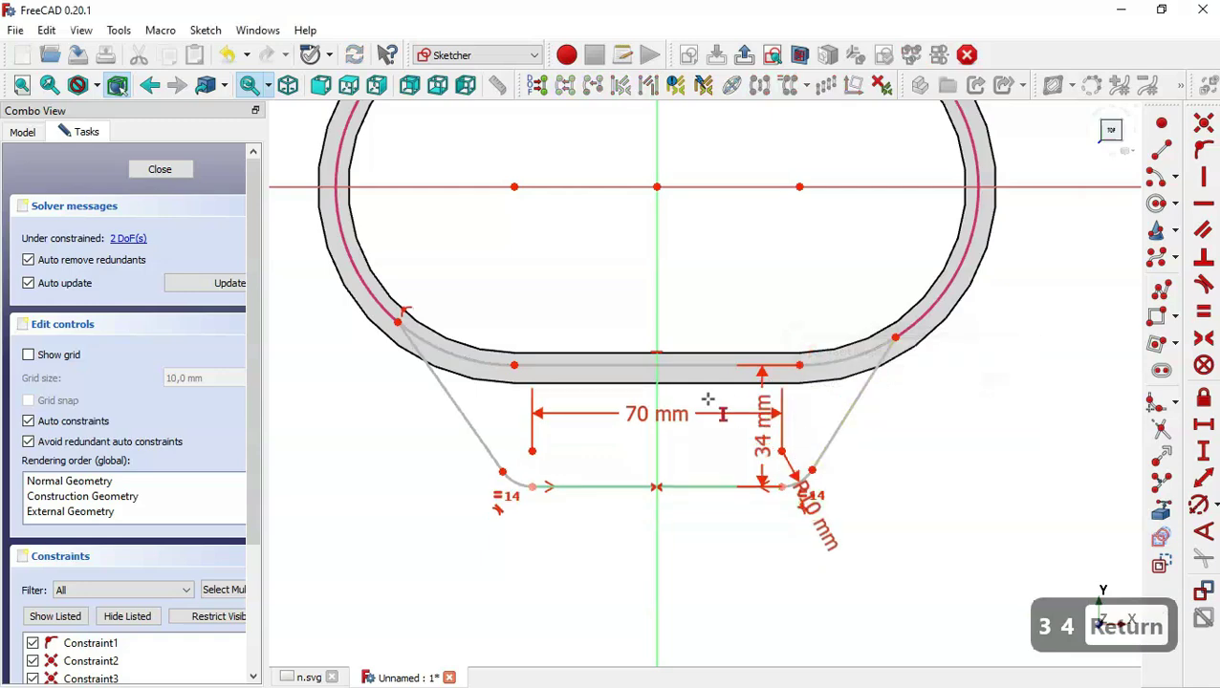
Add a 28 mm horizontal distance from the lug to the arc endpoint.
left_click(306, 678)
scroll(652, 280, "down", 3)
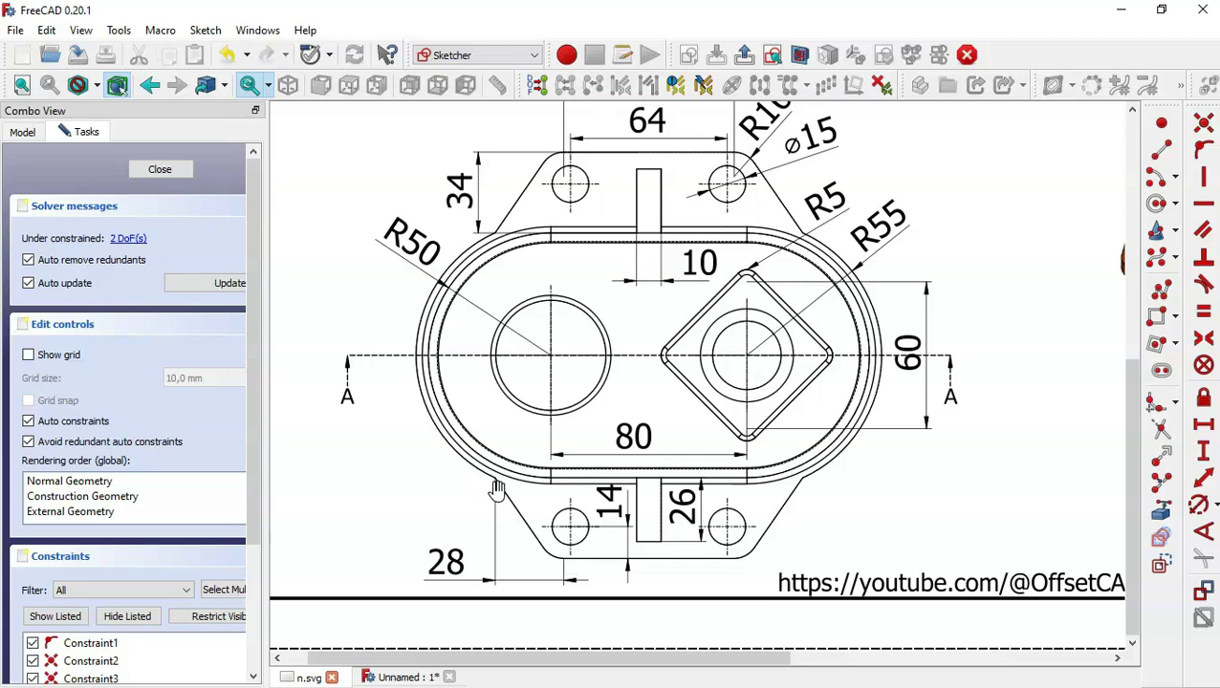
left_click(411, 677)
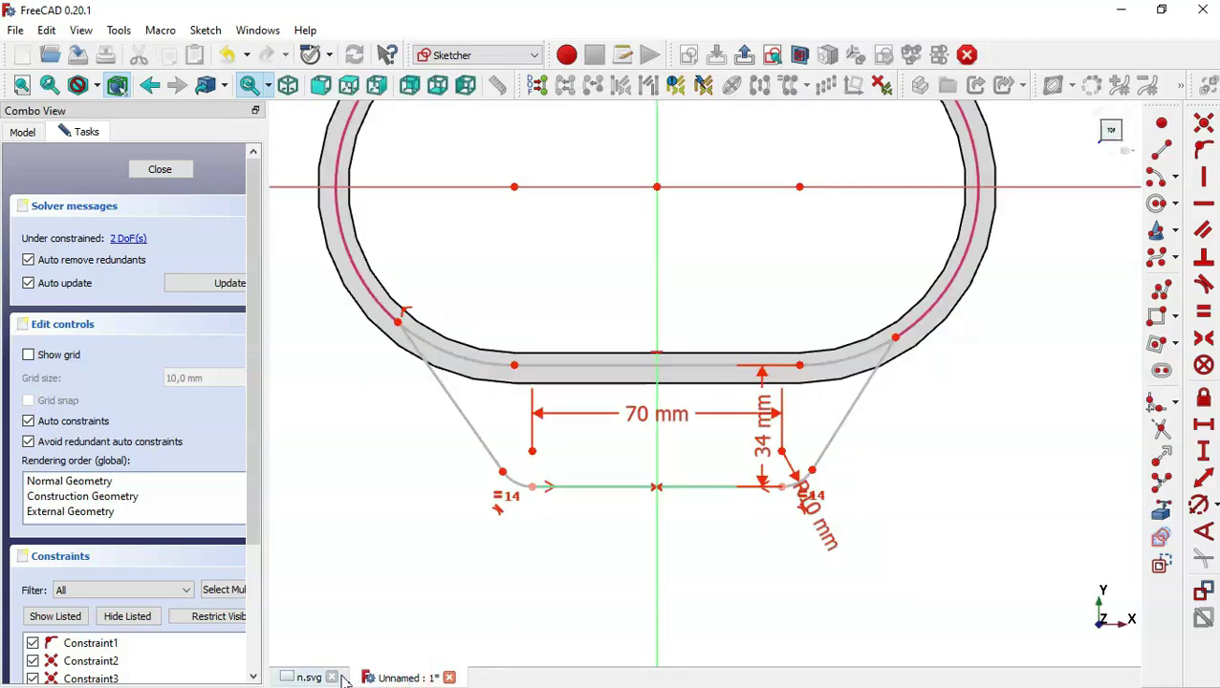
left_click(307, 678)
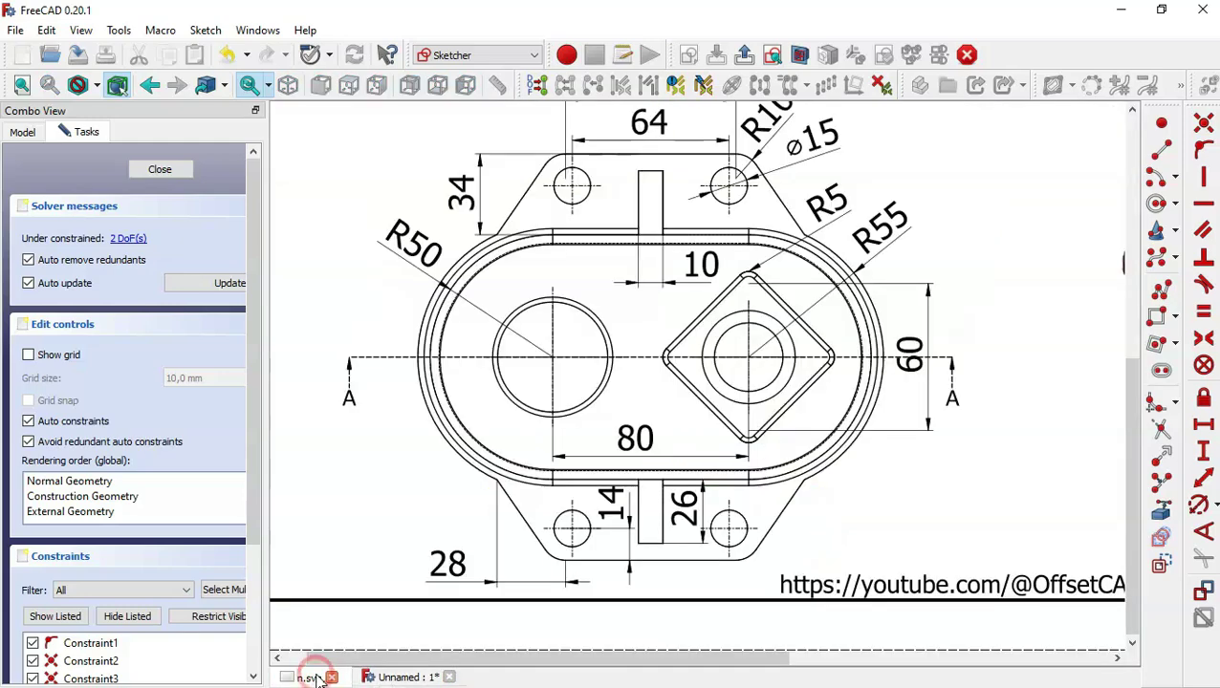
left_click(372, 679)
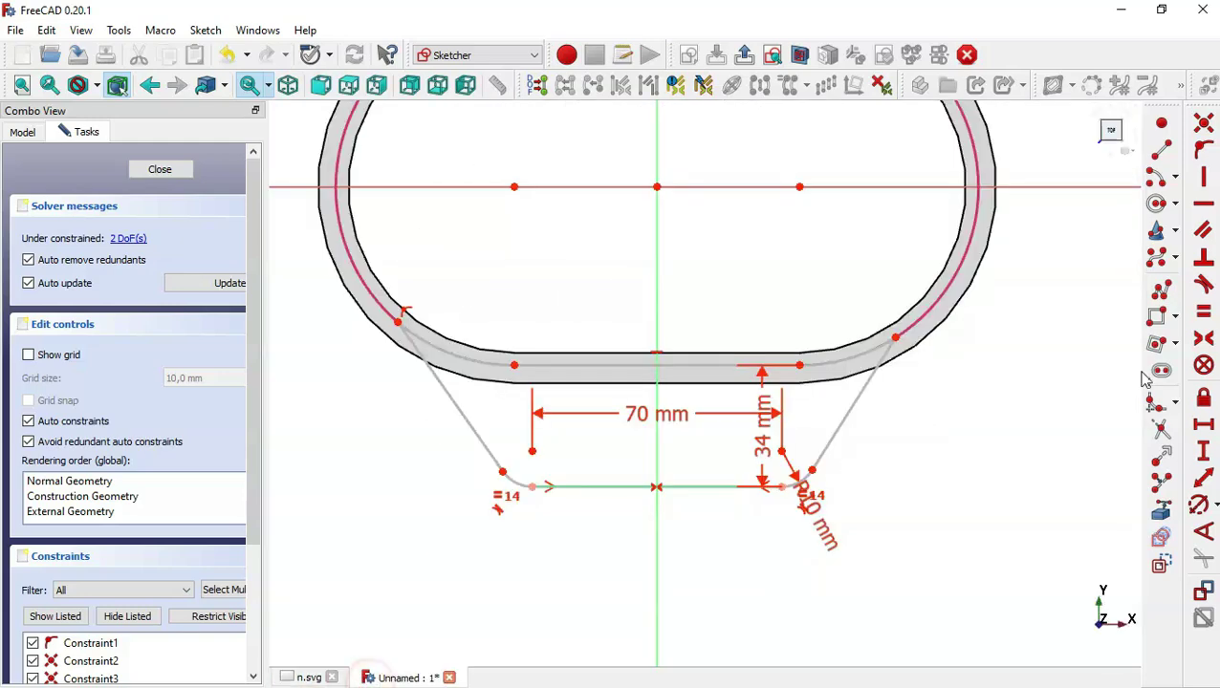
left_click(1204, 425)
left_click(782, 487)
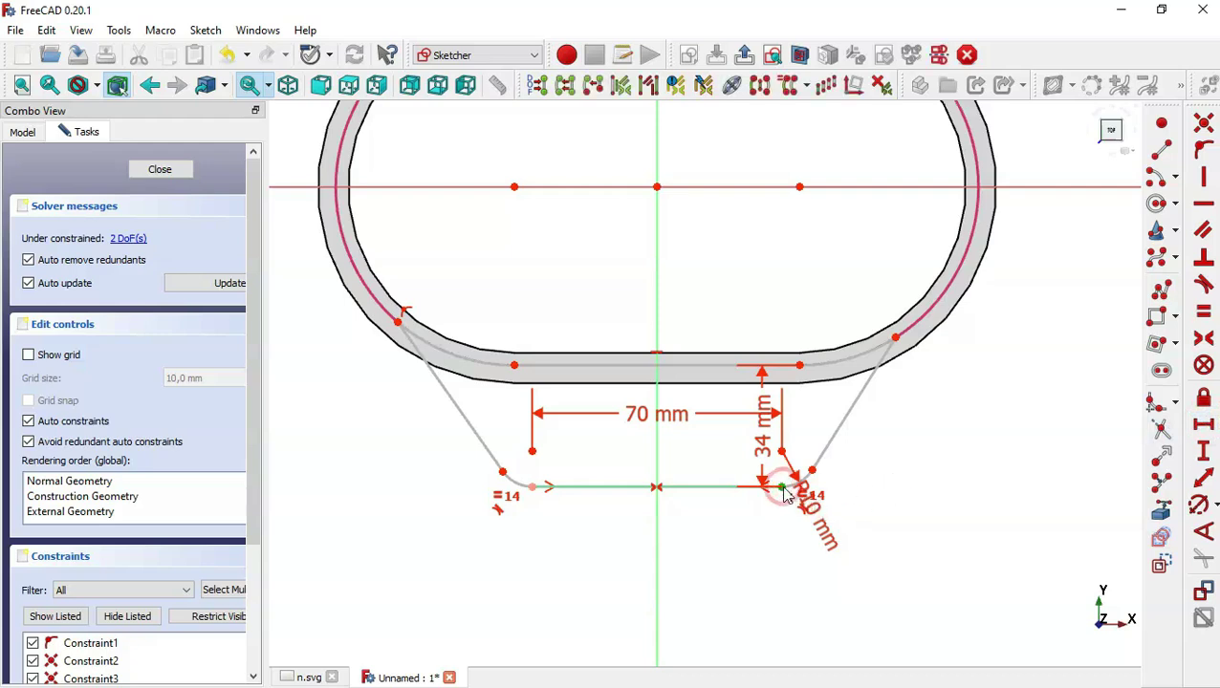
left_click(898, 336)
type("28")
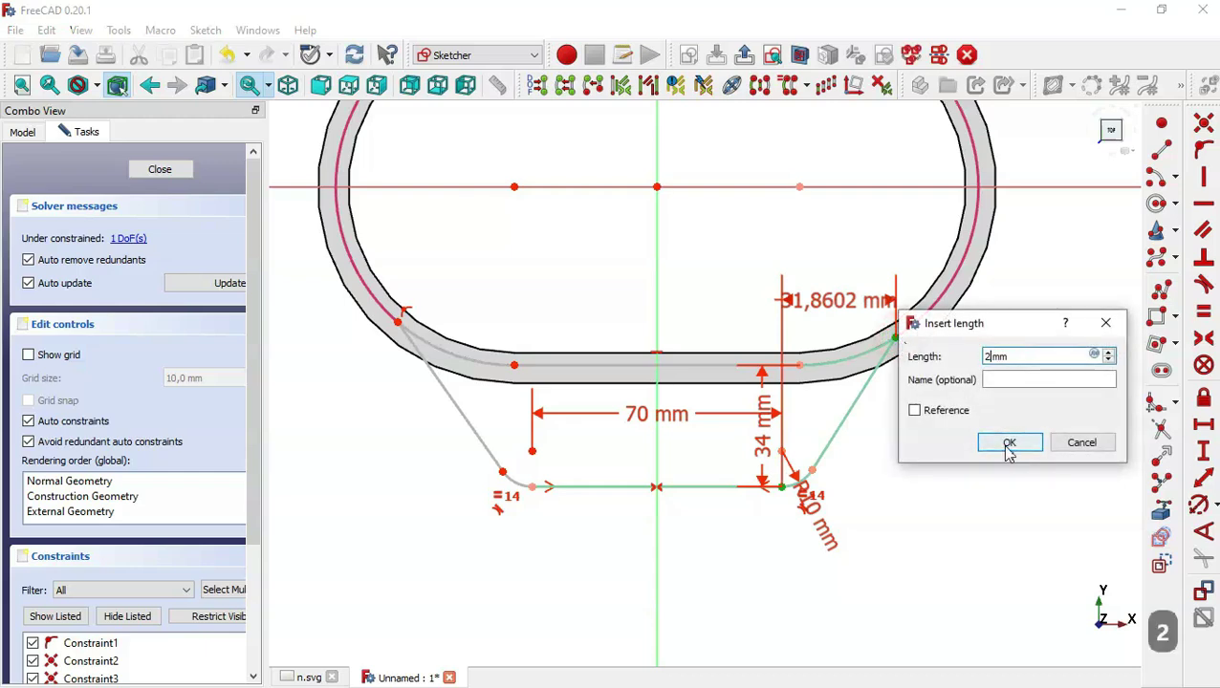
key("Return")
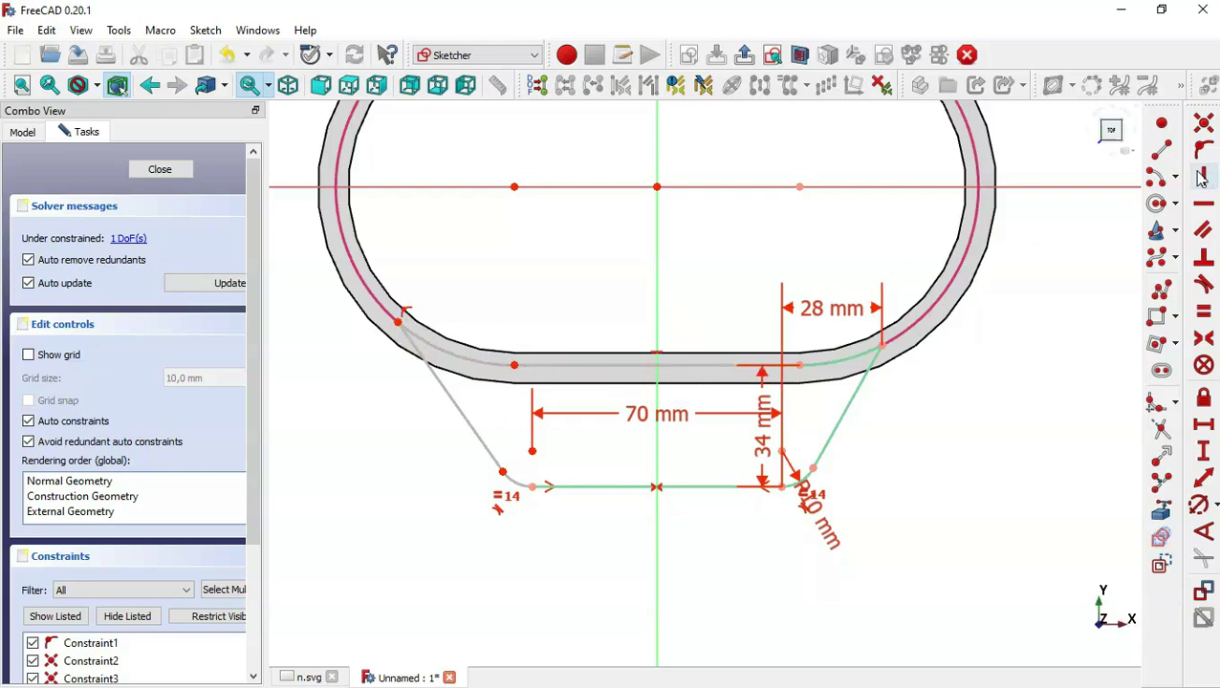
Make the lug line tangent to the shell arc at the shared endpoint.
left_click(888, 337)
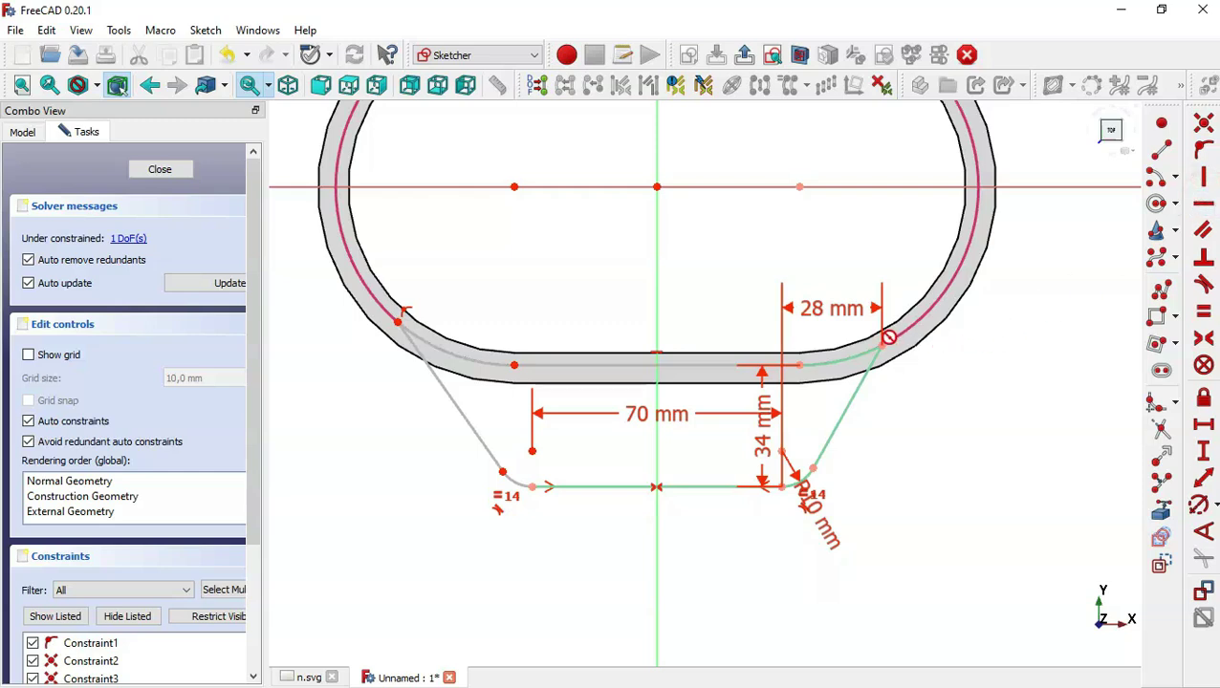
right_click(371, 342)
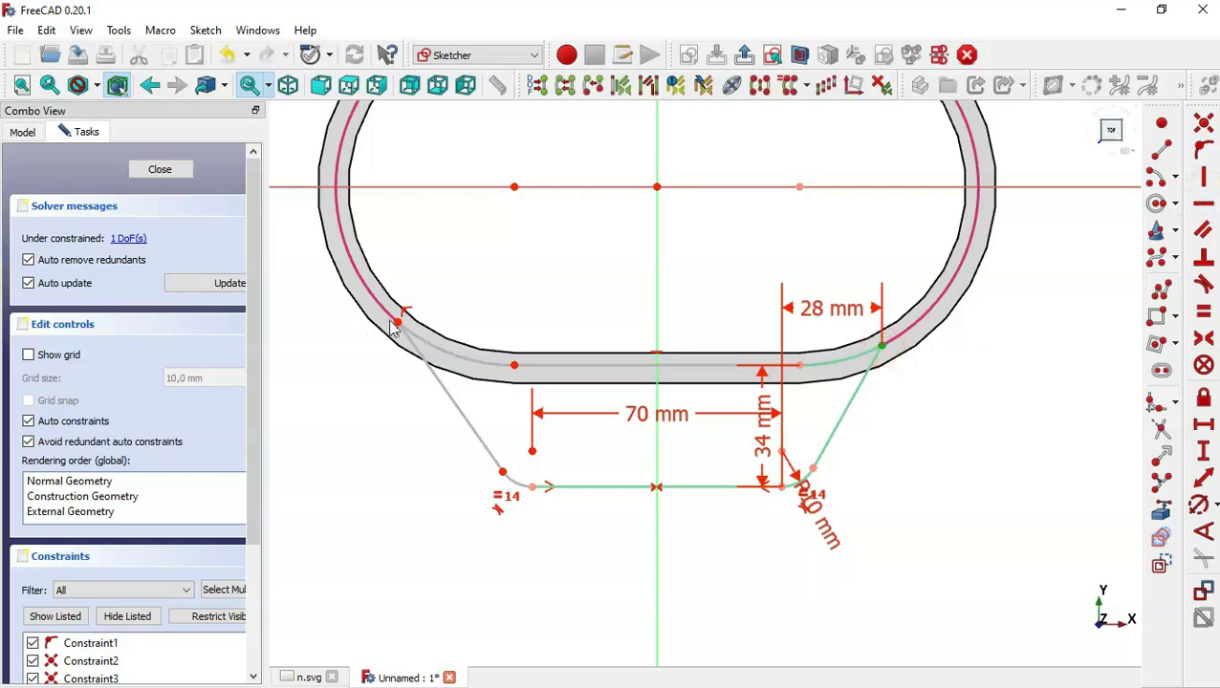
left_click(398, 319)
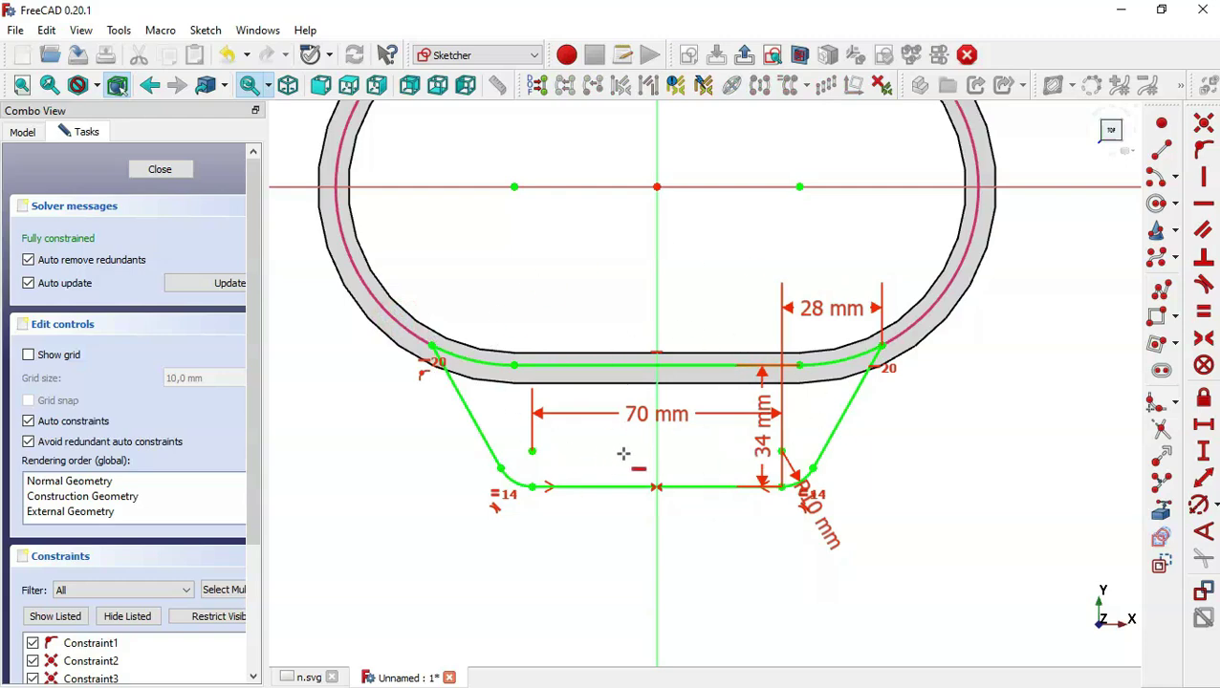
Draw a hole circle in each of the right and left lugs, after checking the drawing.
left_click(308, 677)
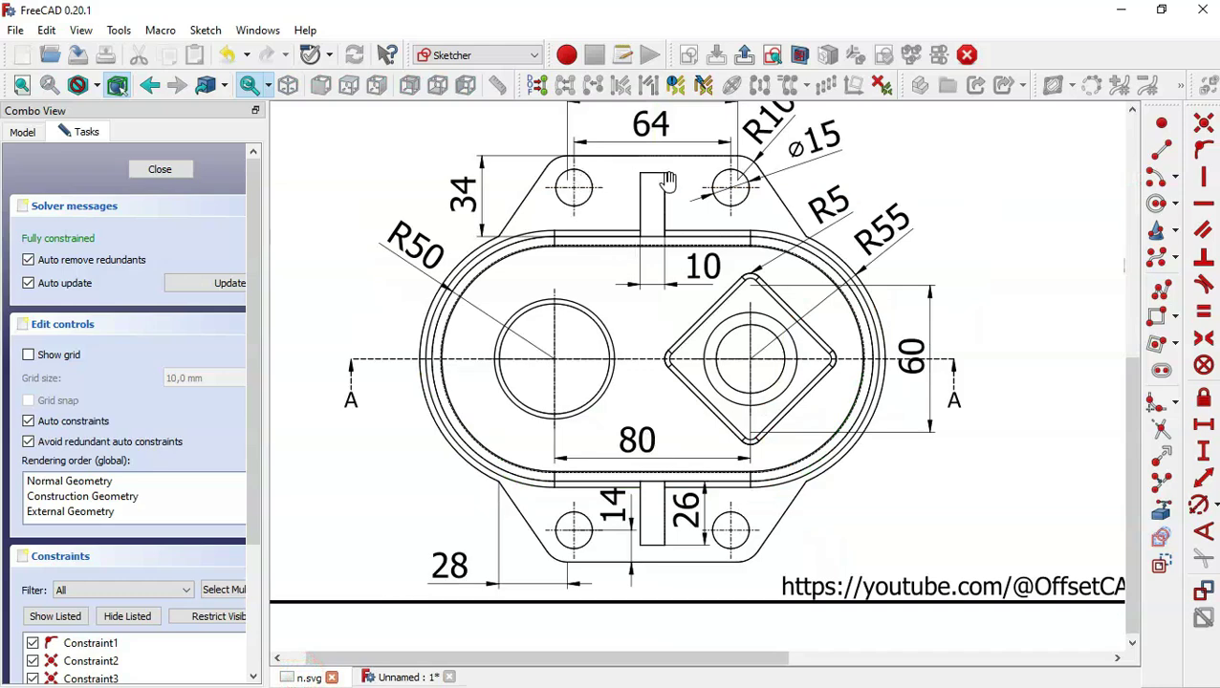
left_click_drag(661, 183, 669, 235)
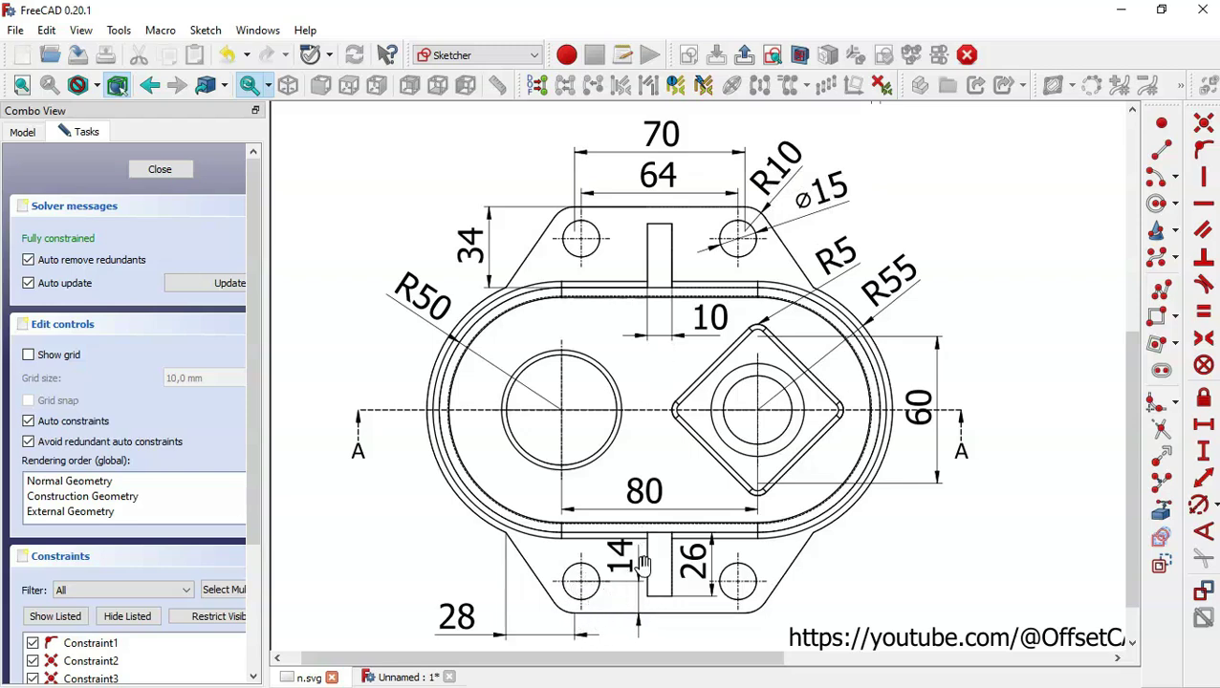
left_click(400, 676)
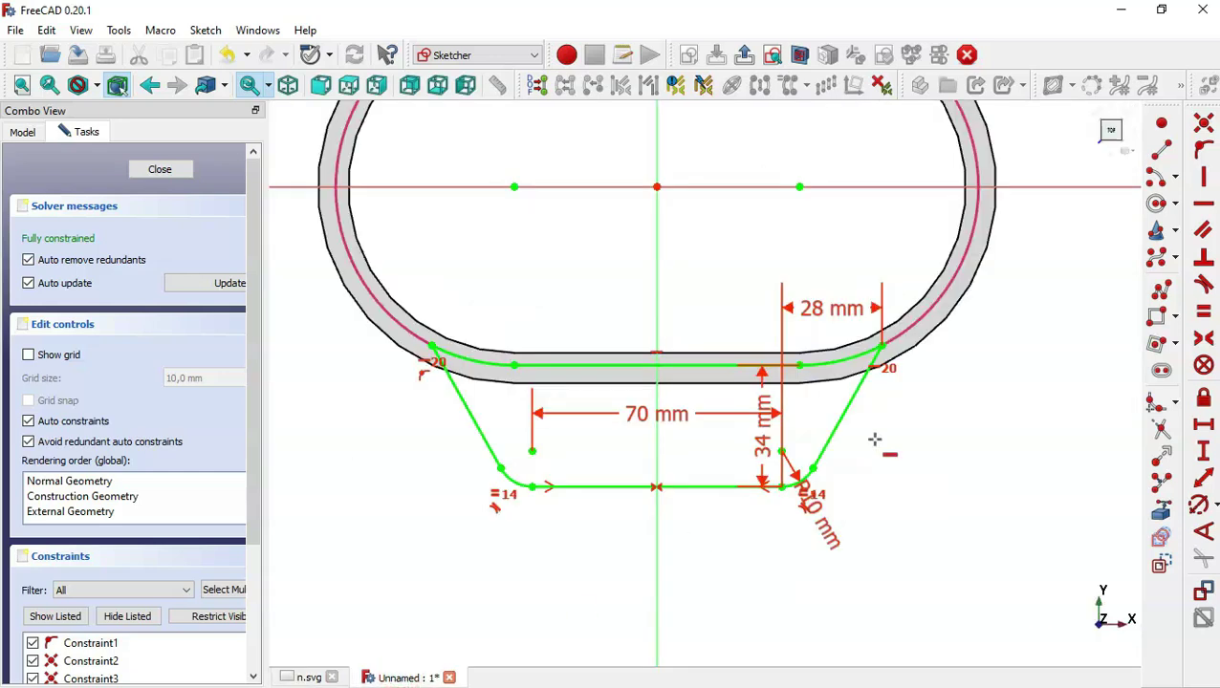
left_click(1156, 206)
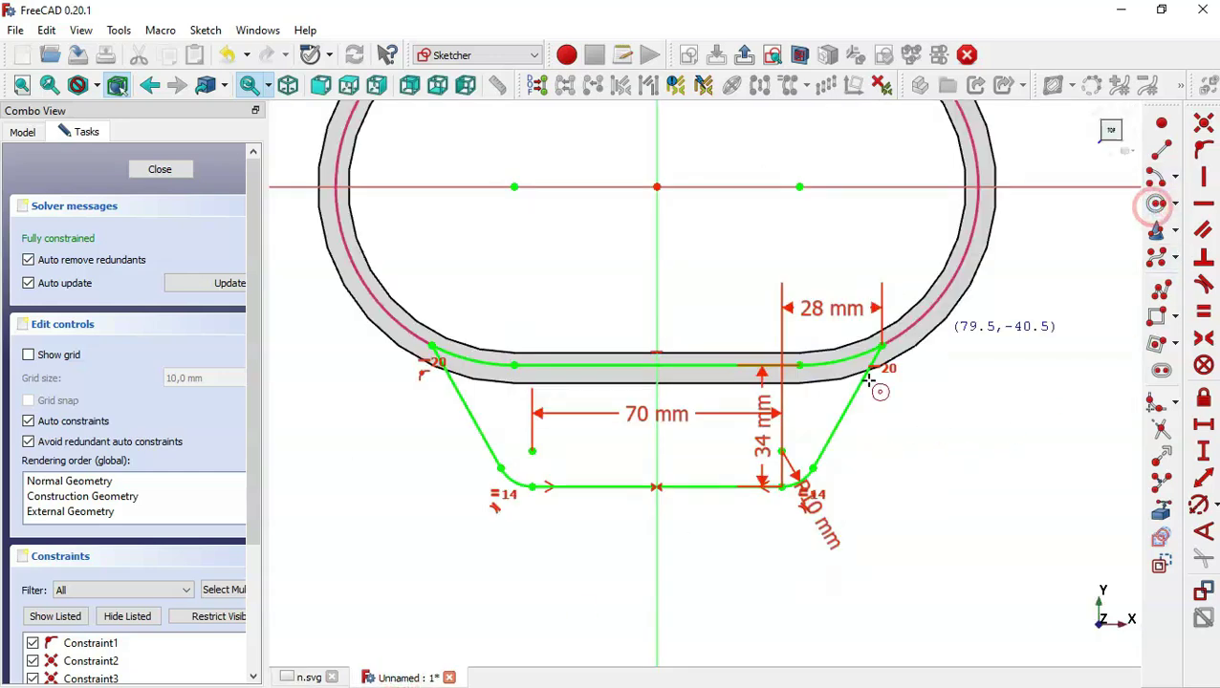
left_click(769, 425)
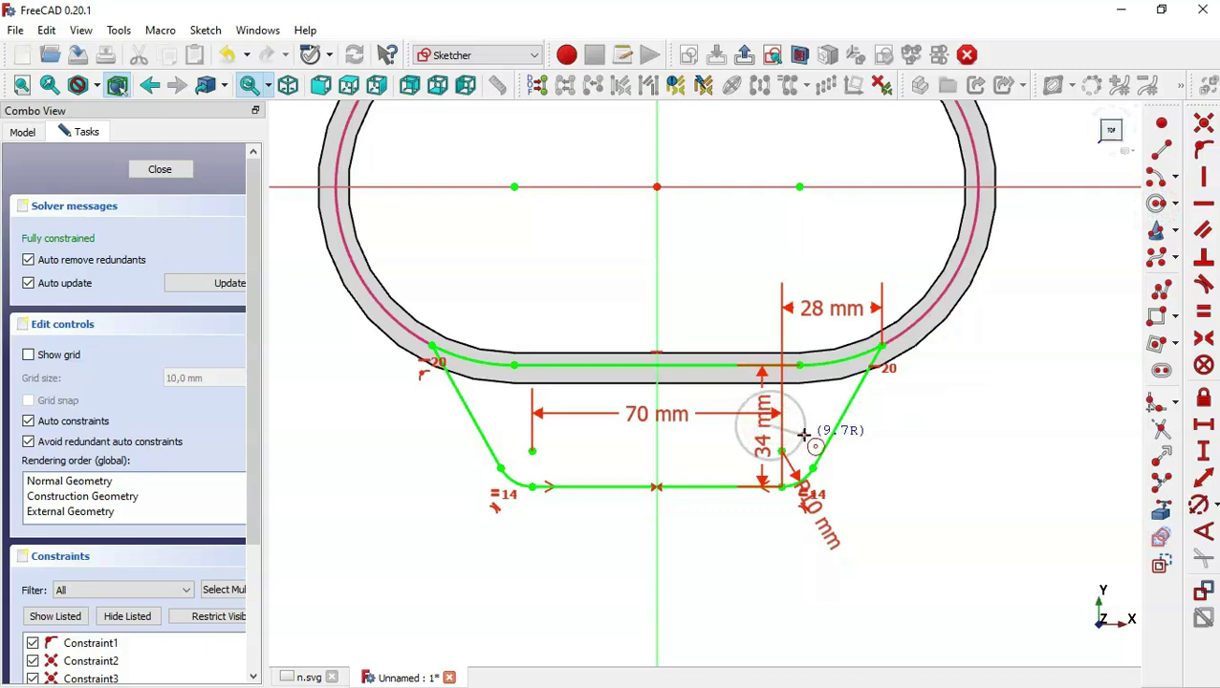
left_click(805, 432)
left_click(540, 418)
left_click(575, 447)
key("Escape")
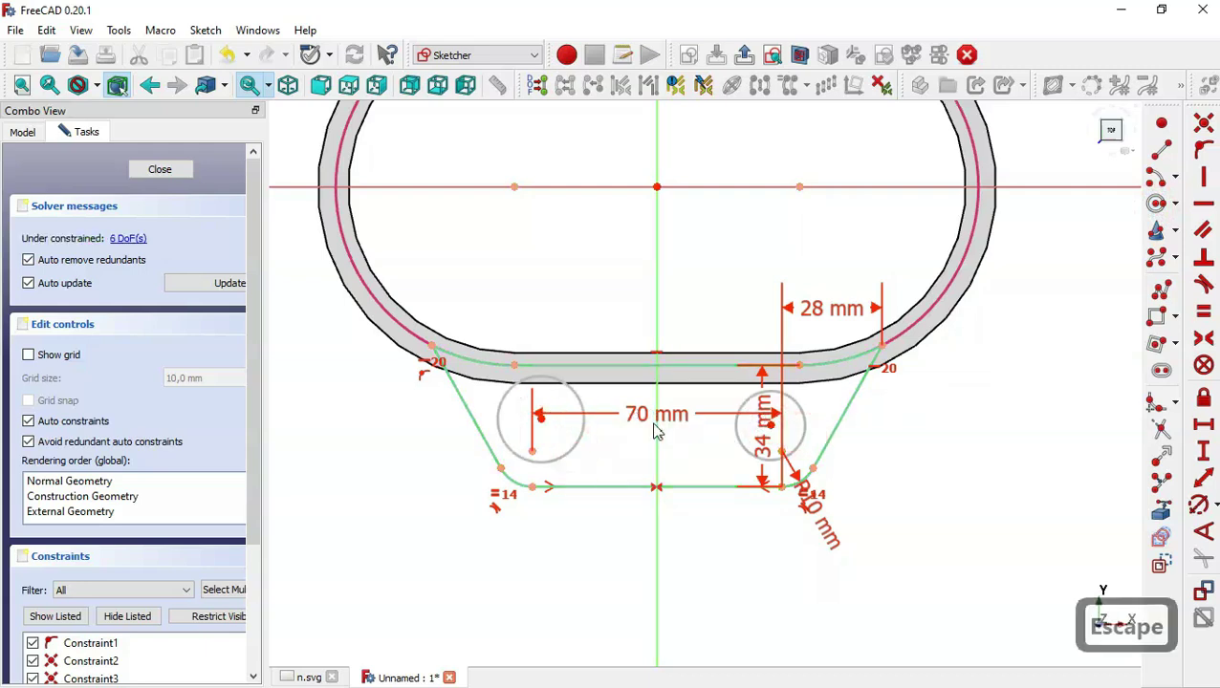
Make the two circles equal and select both centres with the vertical axis for symmetry.
left_click(585, 437)
left_click(801, 418)
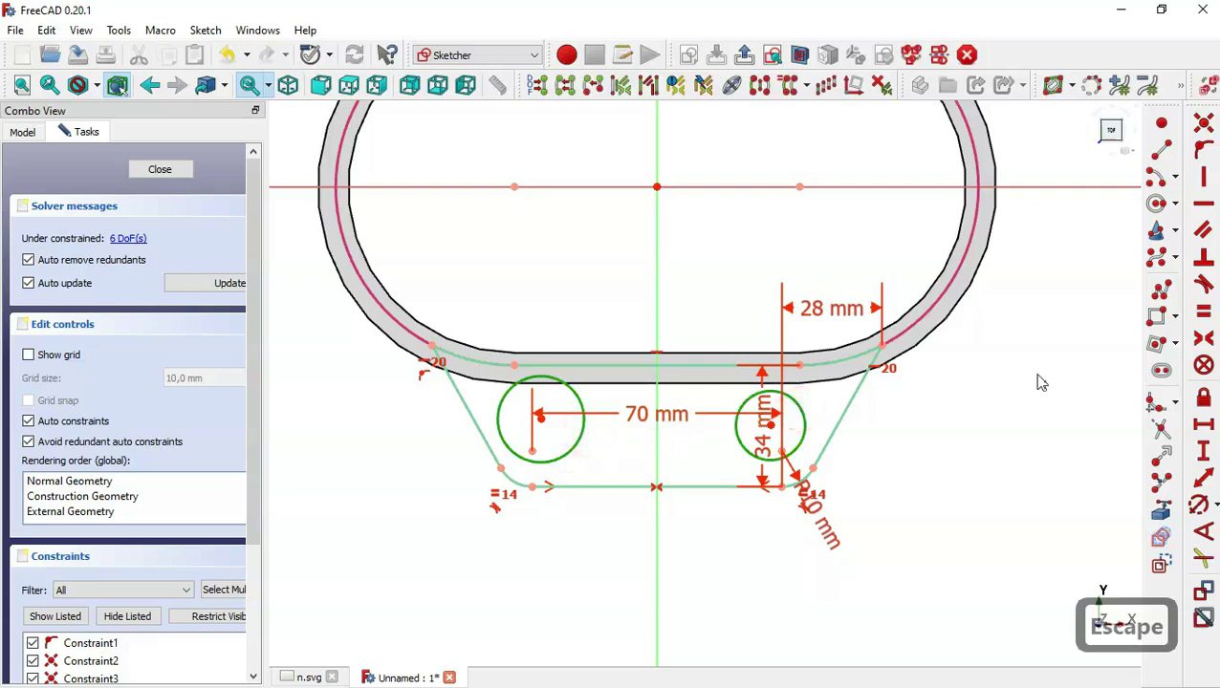
left_click(1195, 306)
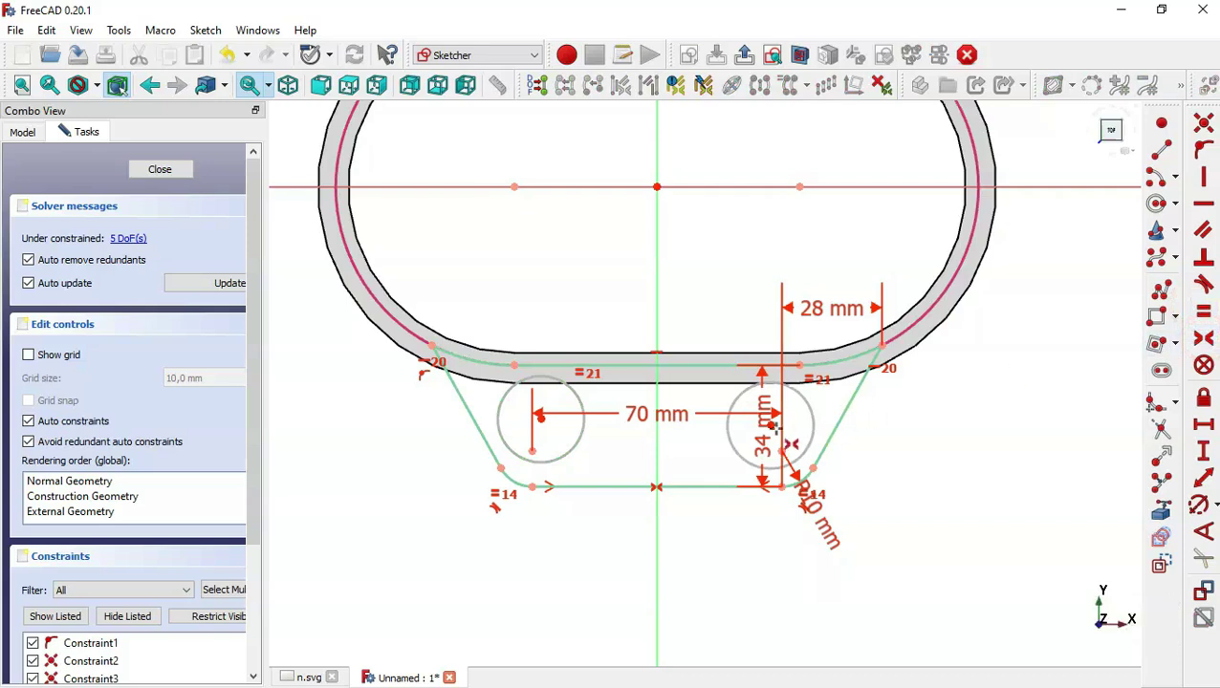
left_click(771, 424)
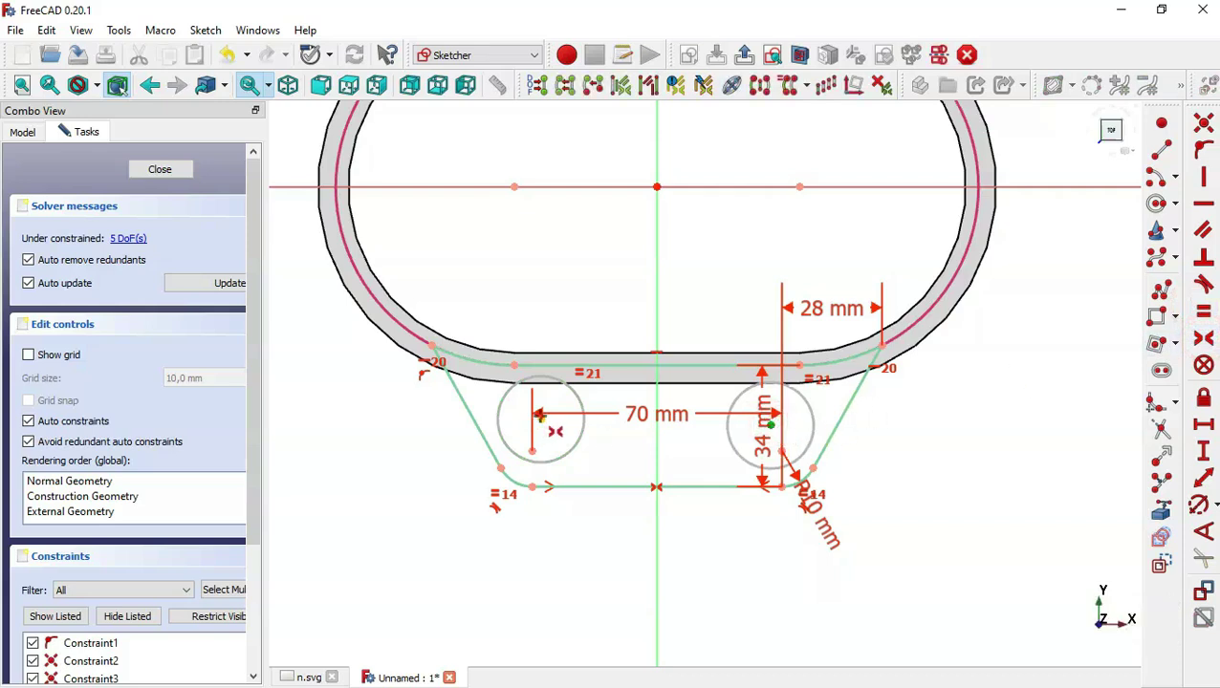
left_click(540, 418)
left_click(659, 447)
Make the hole centres symmetric and set the hole diameter to 15 mm (first entered as 14).
key("s")
scroll(611, 446, "up", 1)
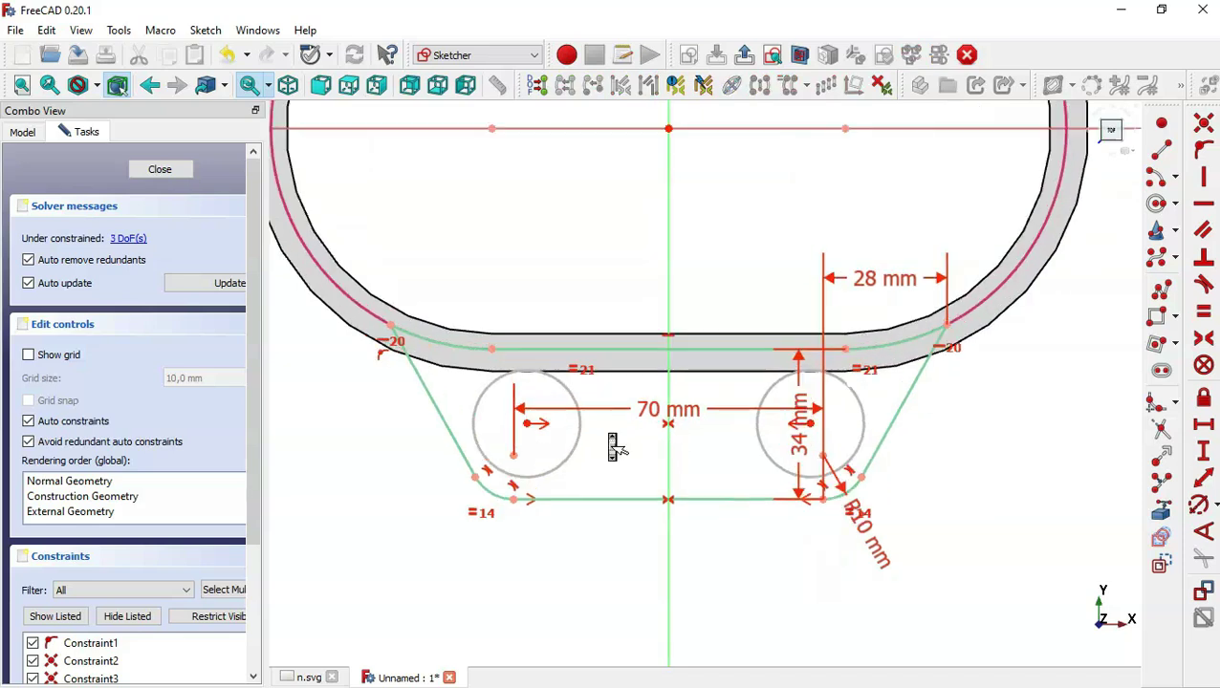
left_click(1199, 507)
left_click(864, 425)
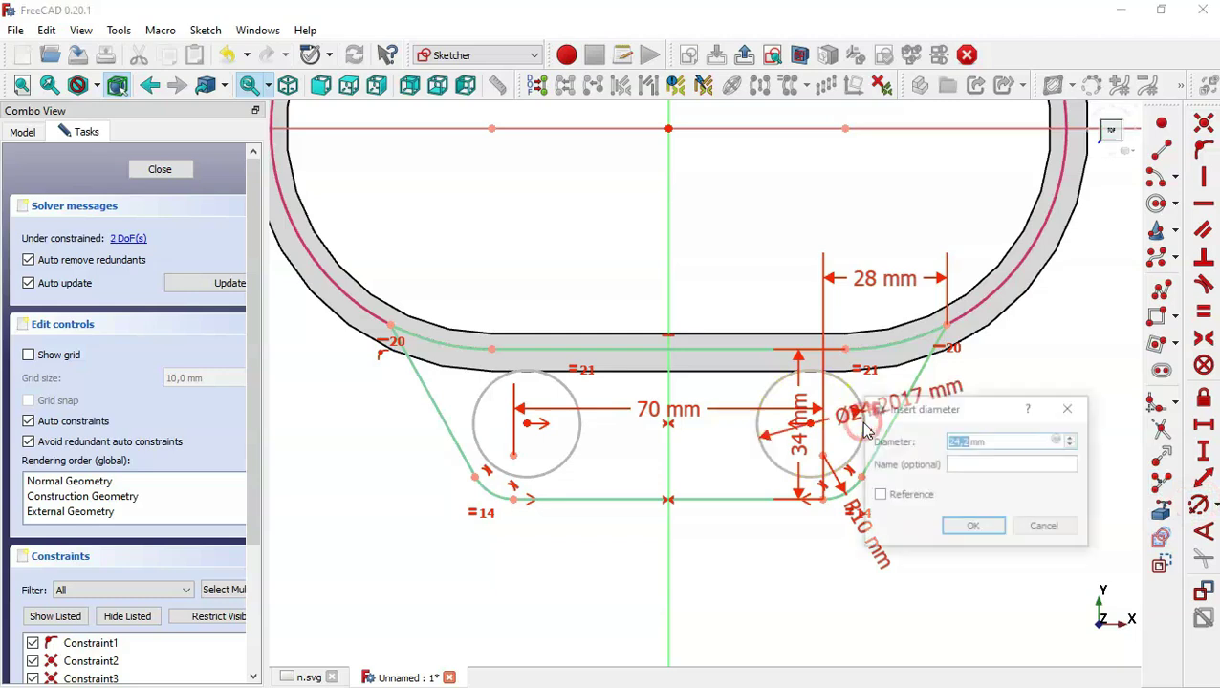
type("14")
key("Return")
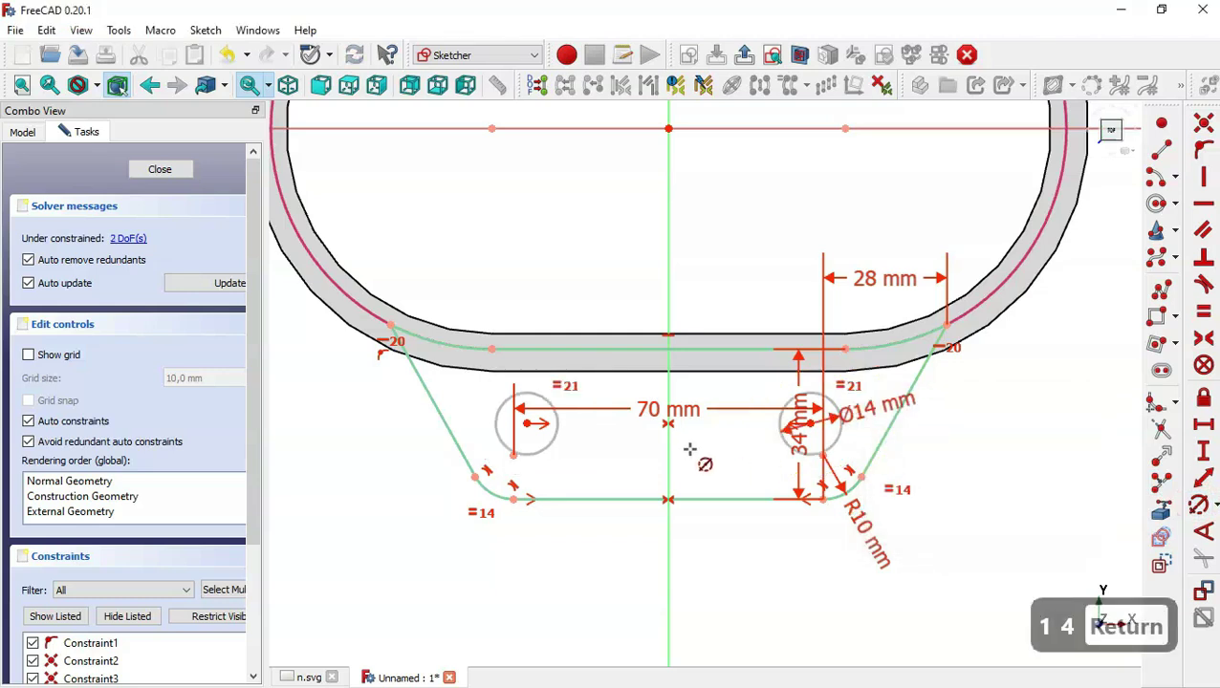
key("Escape")
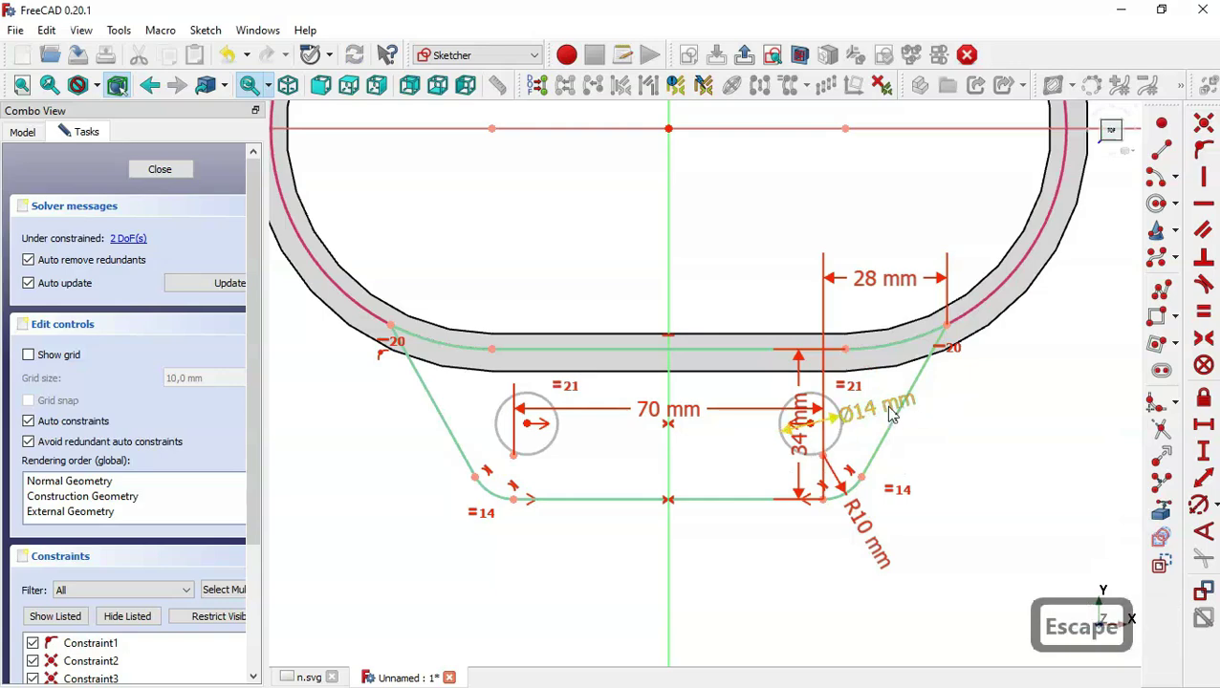
left_click(310, 677)
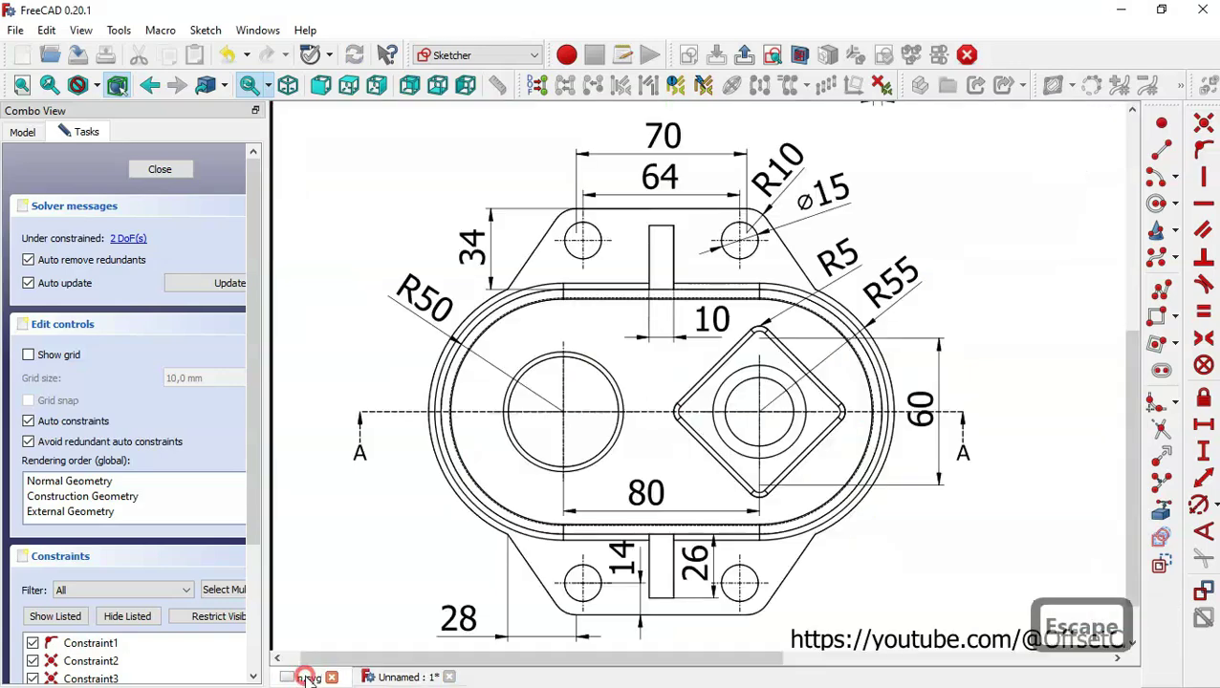
left_click(402, 677)
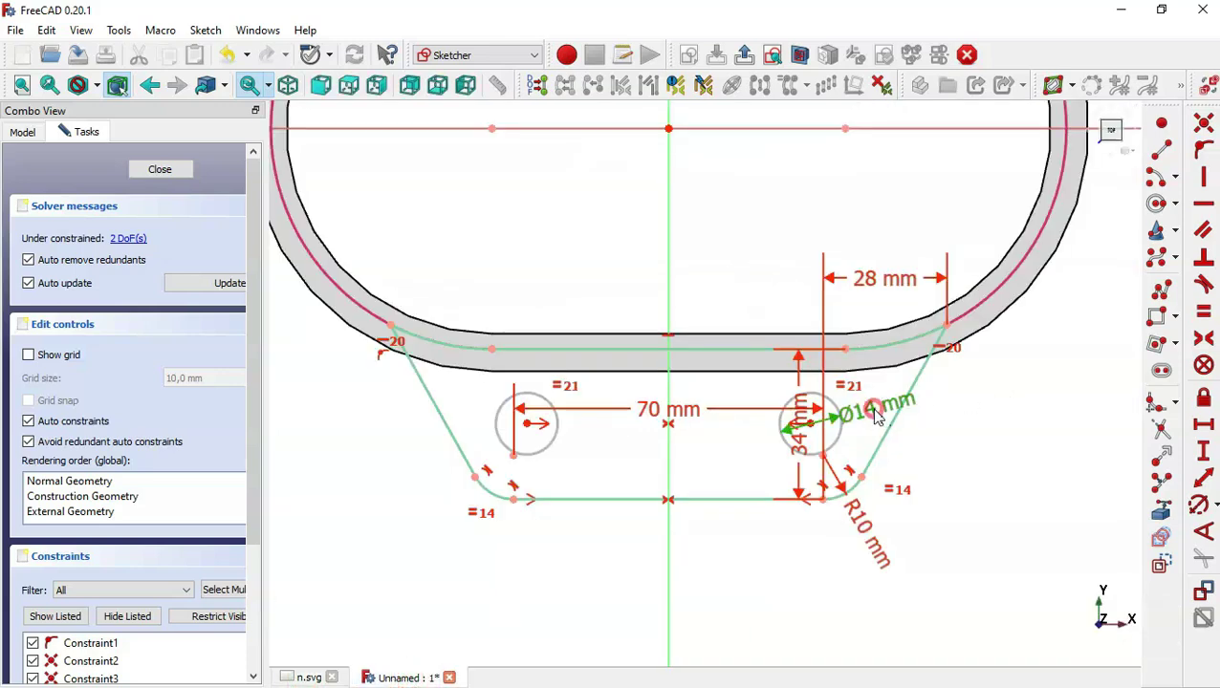
double_click(875, 414)
type("15")
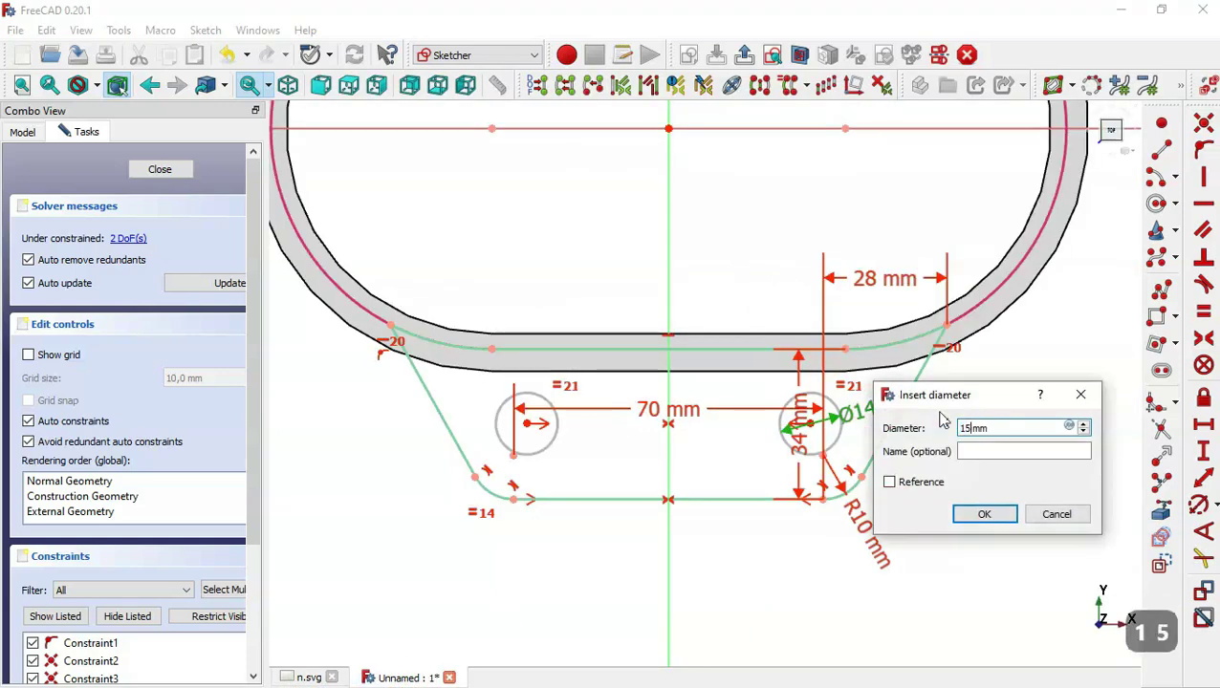
key("Return")
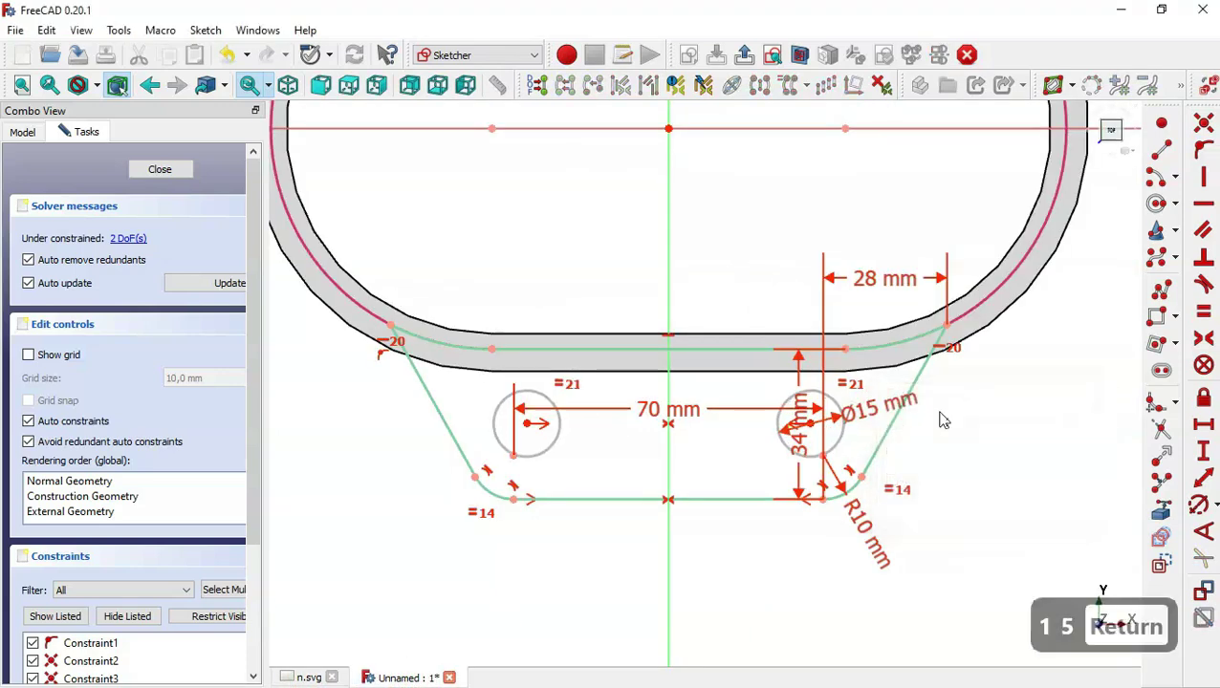
Place the hole centres 14 mm above the slot's lower corner and 64 mm apart.
left_click(1202, 450)
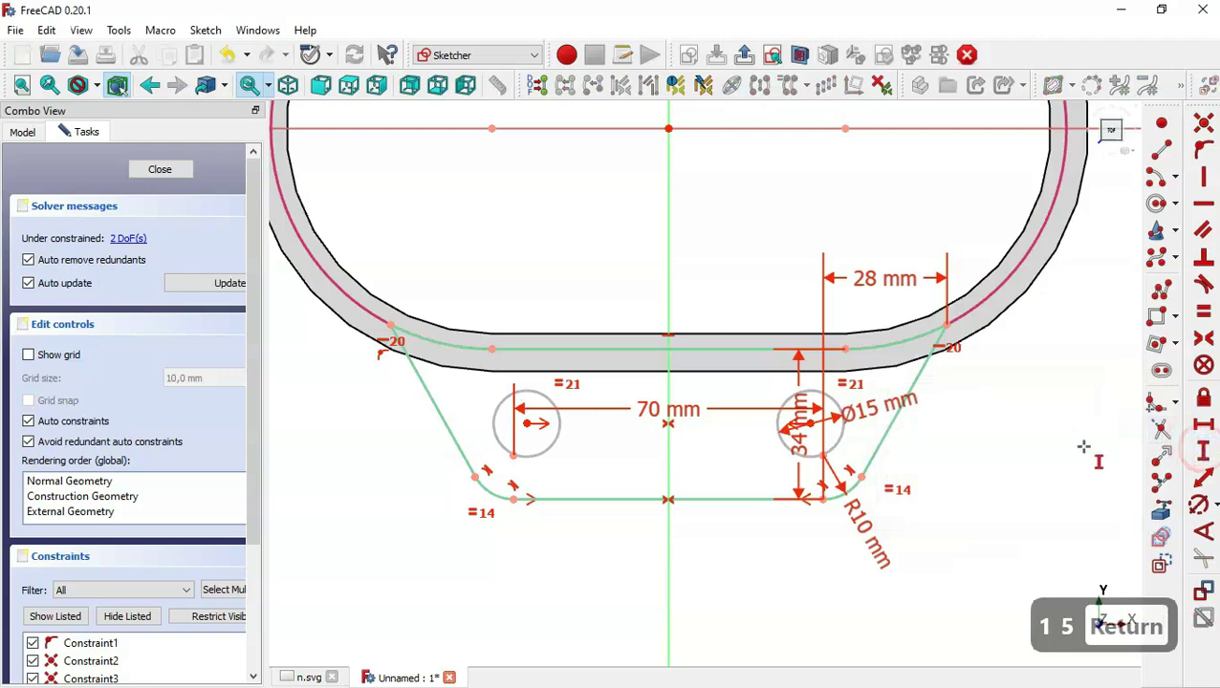
left_click(808, 424)
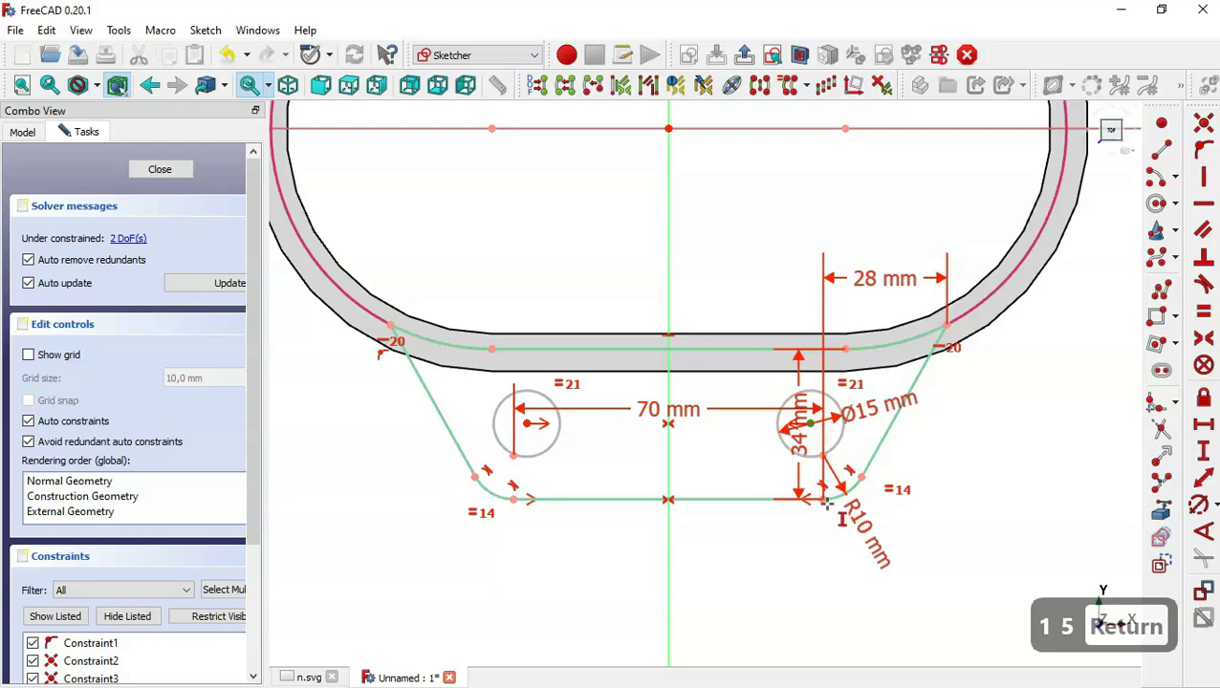
left_click(822, 498)
type("14")
key("Return")
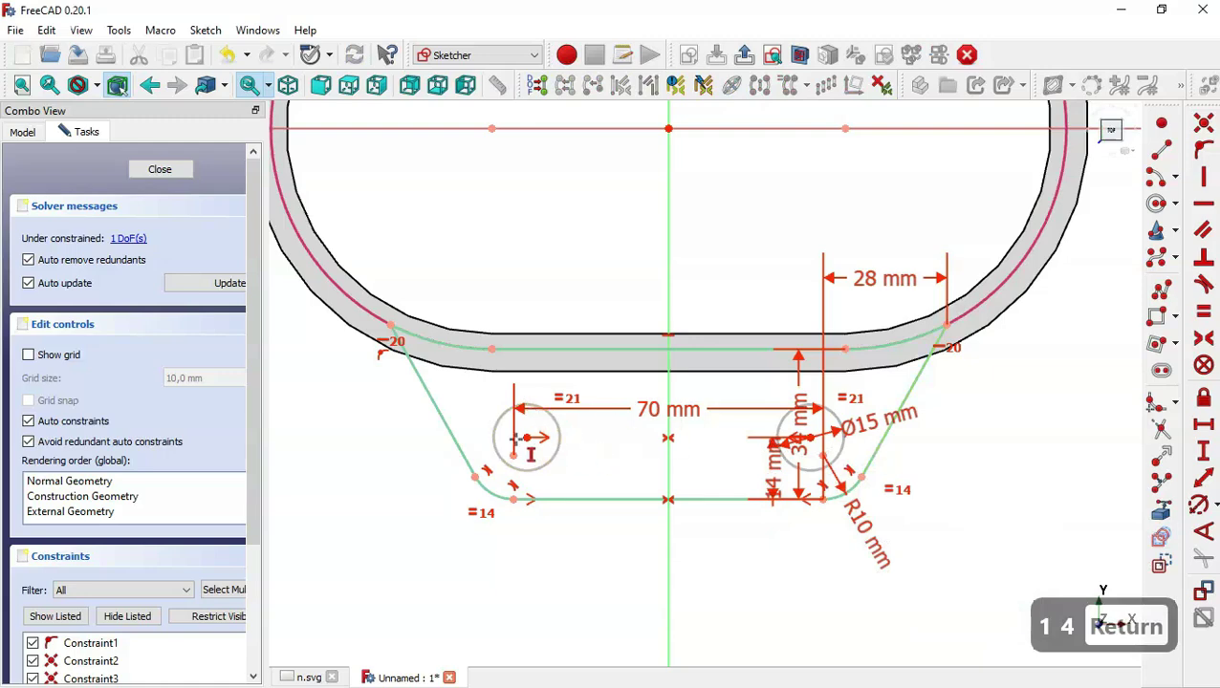
left_click(1203, 424)
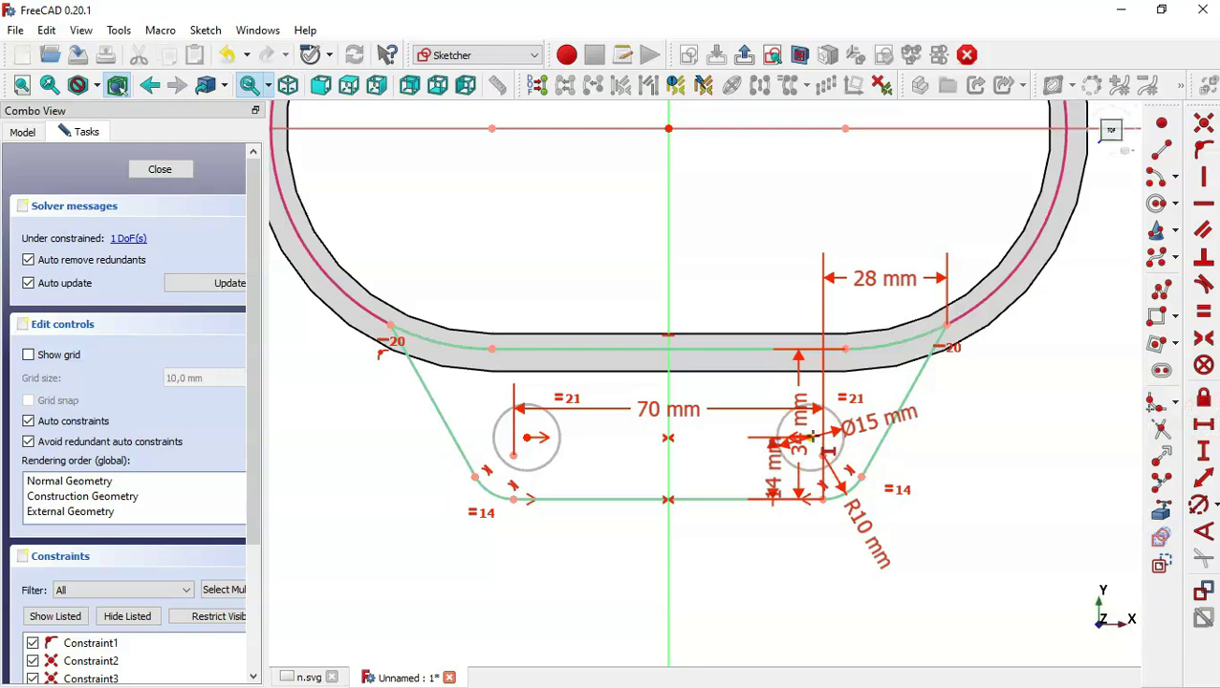
left_click(811, 439)
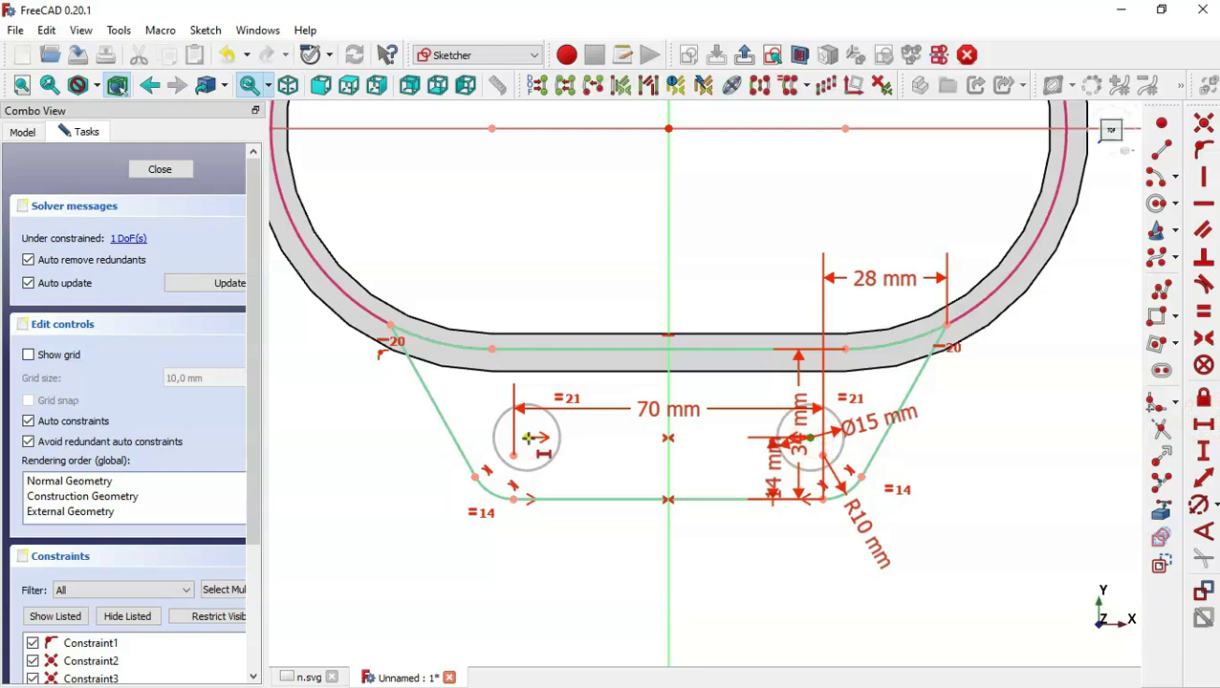
left_click(526, 438)
type("64")
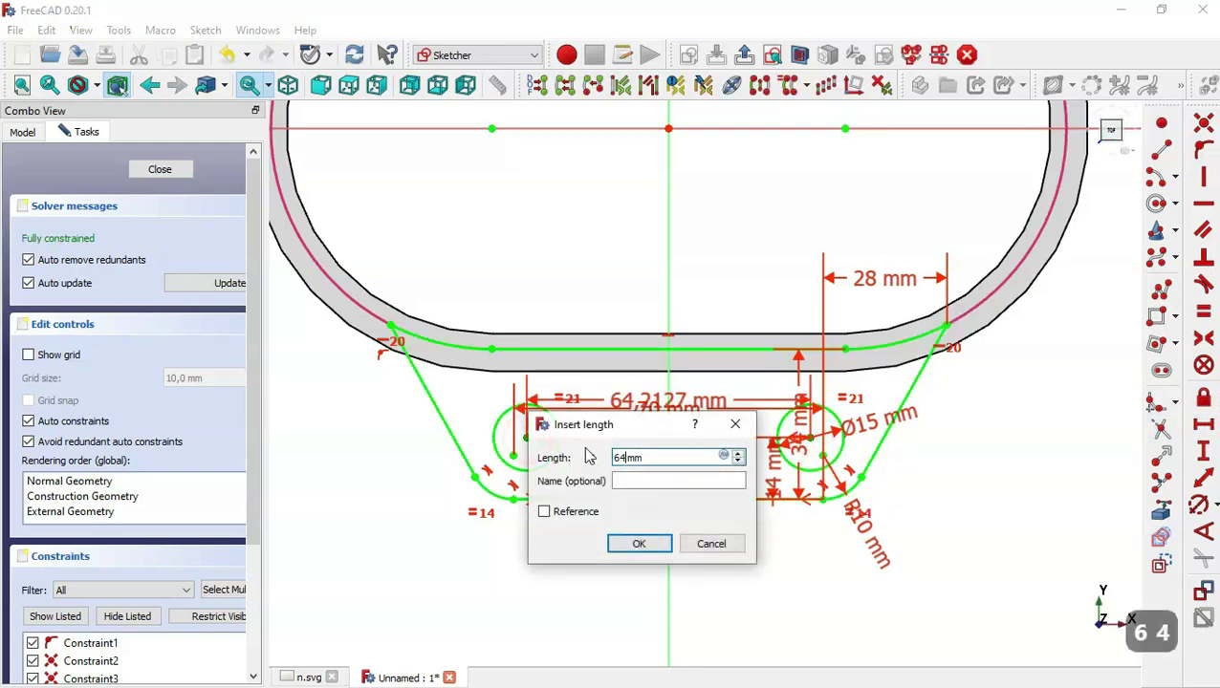
key("Return")
key("Escape")
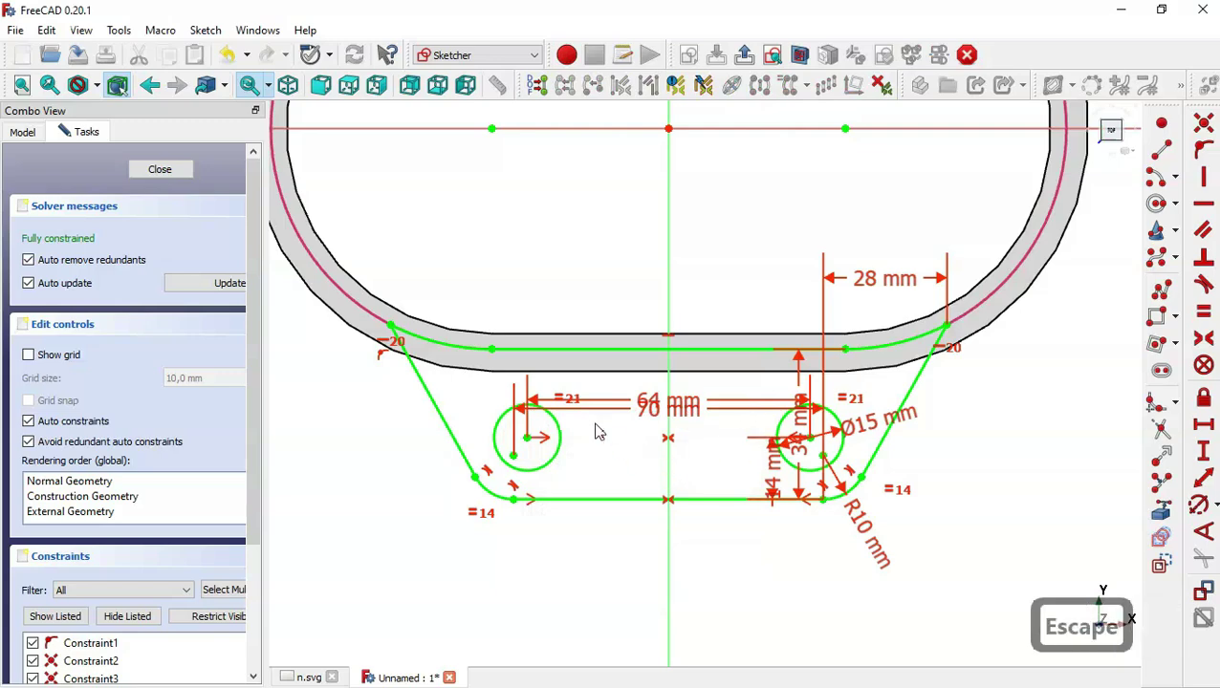
Move the 70, 64, R10, 14 and 34 mm labels clear, then close the sketch.
left_click_drag(699, 422, 715, 585)
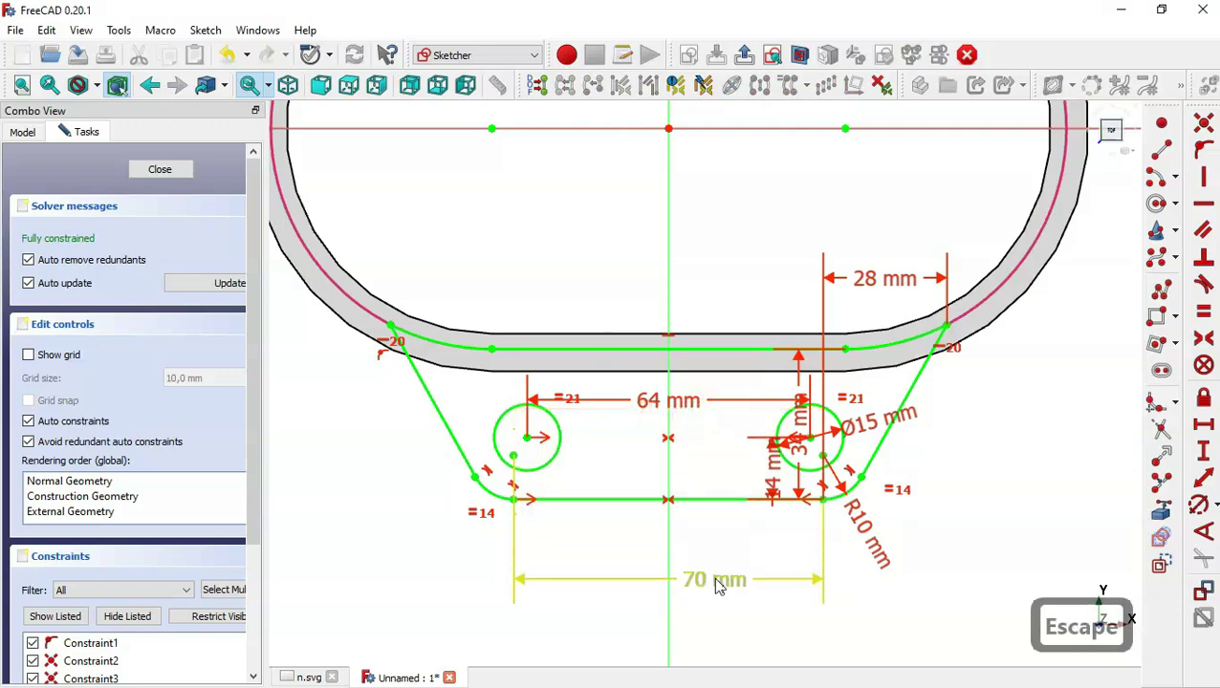
left_click_drag(671, 409, 691, 554)
mouse_move(868, 533)
left_mouse_down()
mouse_move(917, 483)
mouse_move(1002, 453)
left_mouse_up()
left_click_drag(774, 478, 621, 413)
left_click_drag(799, 413, 728, 403)
left_click(160, 169)
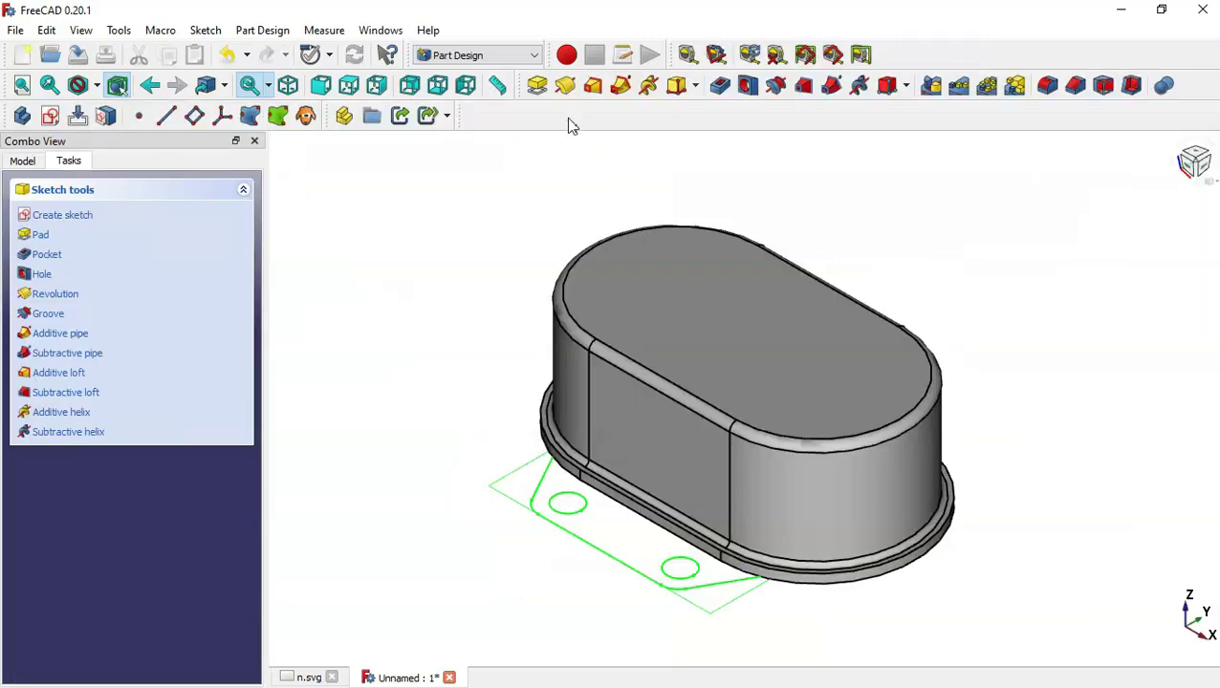
Pad the lug sketch 5 mm to create the holed mounting flange Pad002.
left_click(536, 86)
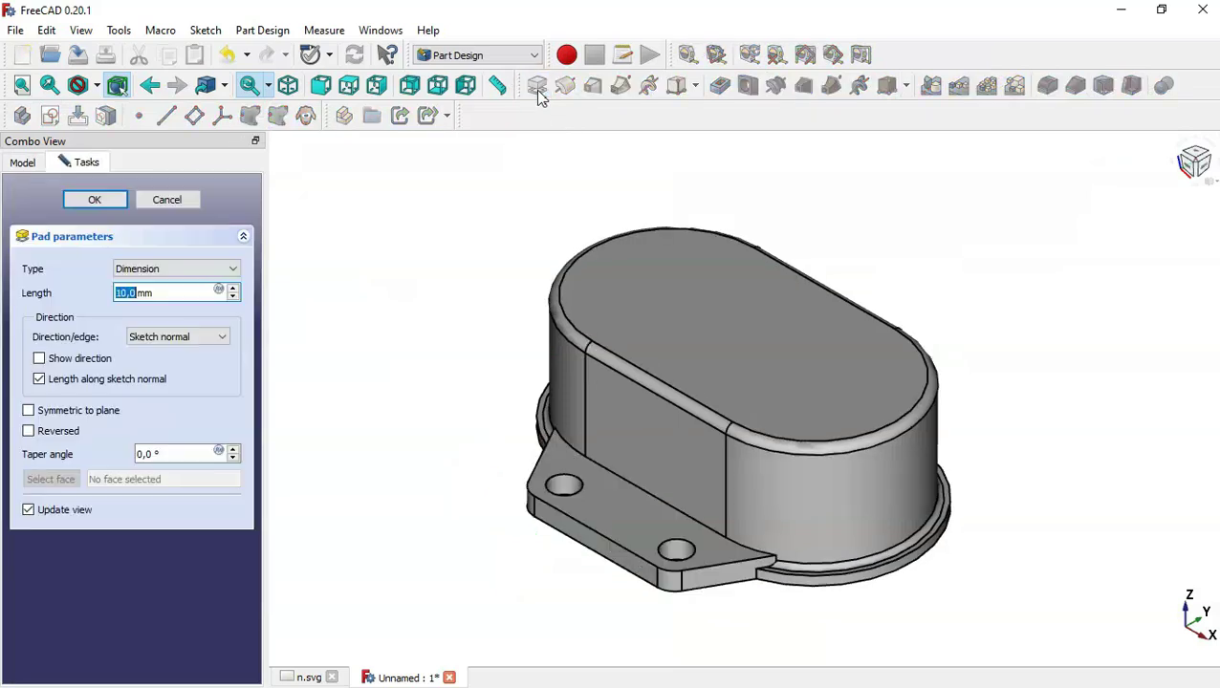
left_click(172, 295)
left_click_drag(144, 293, 90, 288)
type("5")
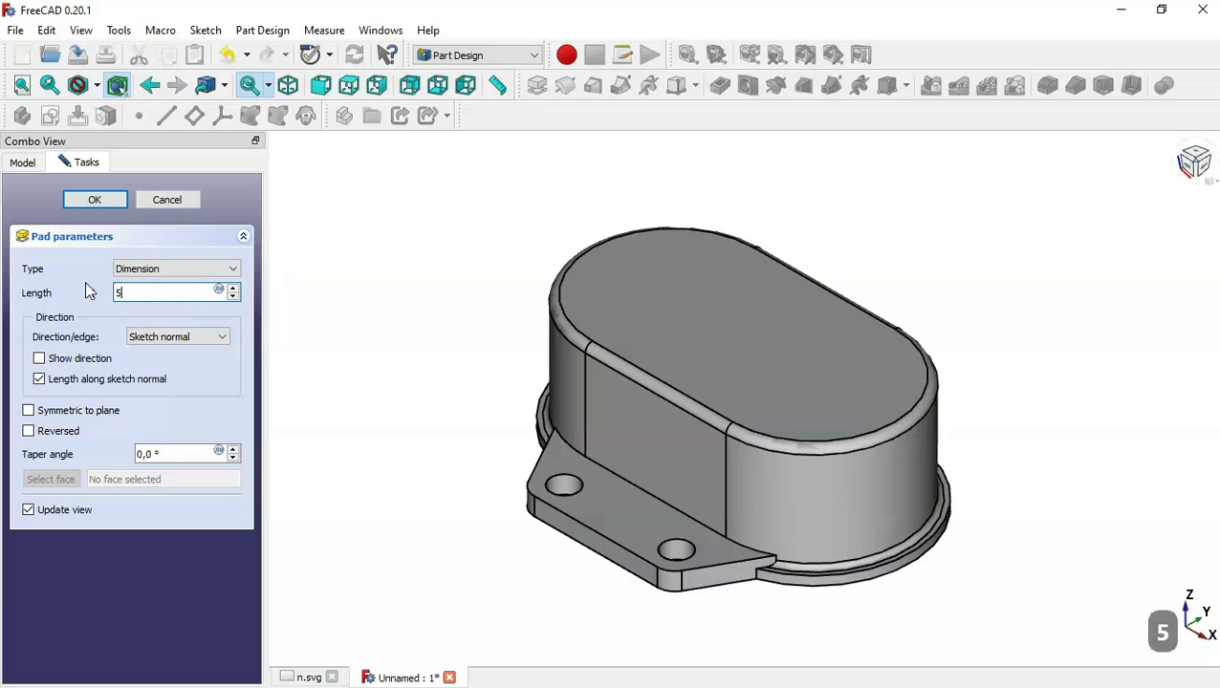
left_click(102, 206)
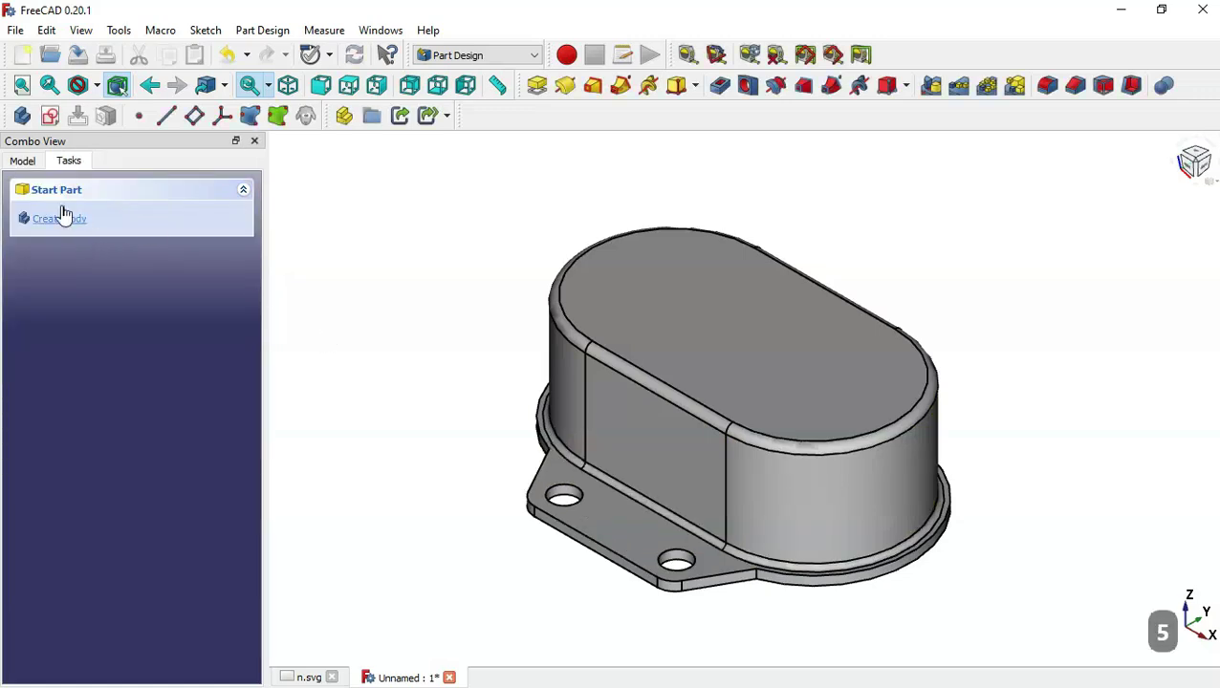
left_click(36, 162)
Start a sketch on the YZ_Plane with section view, referencing the shell's vertical outer edge.
left_click(310, 261)
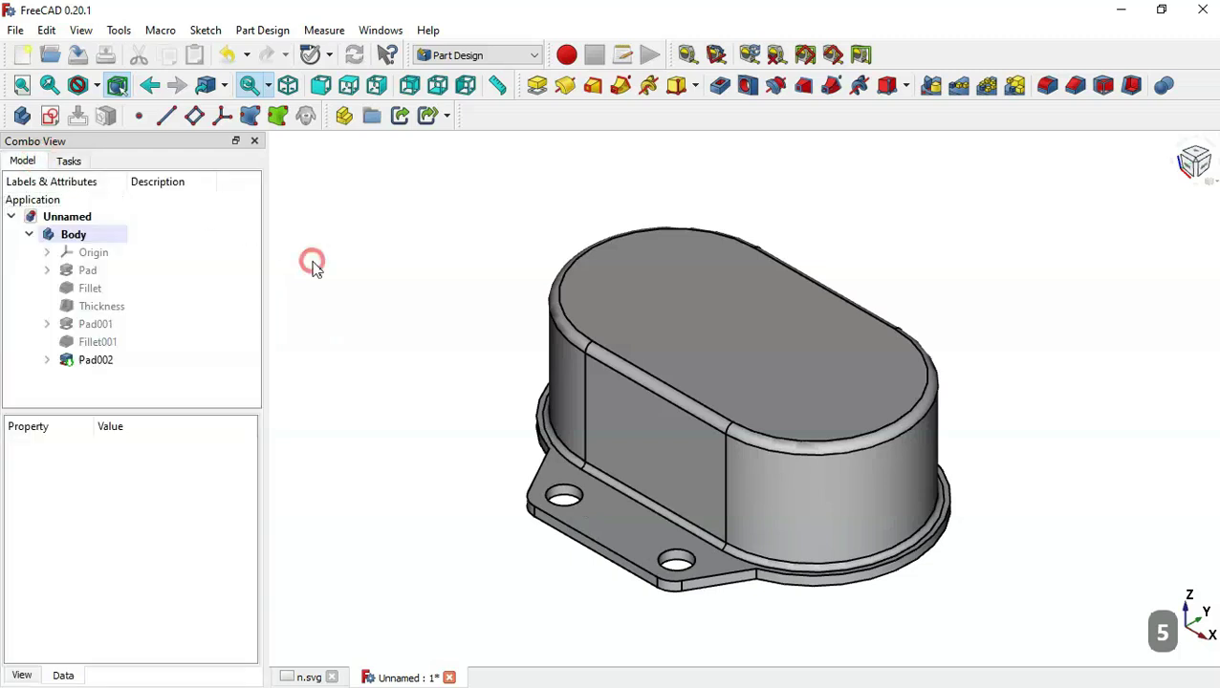
left_click(50, 115)
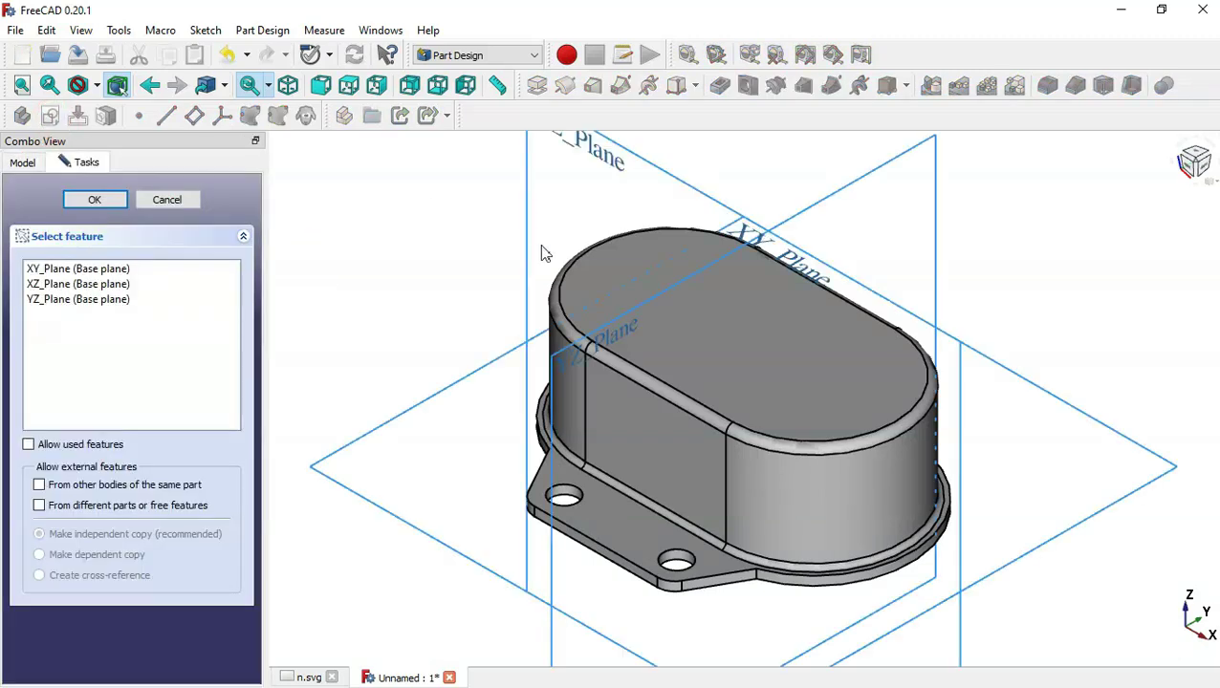
left_click(563, 365)
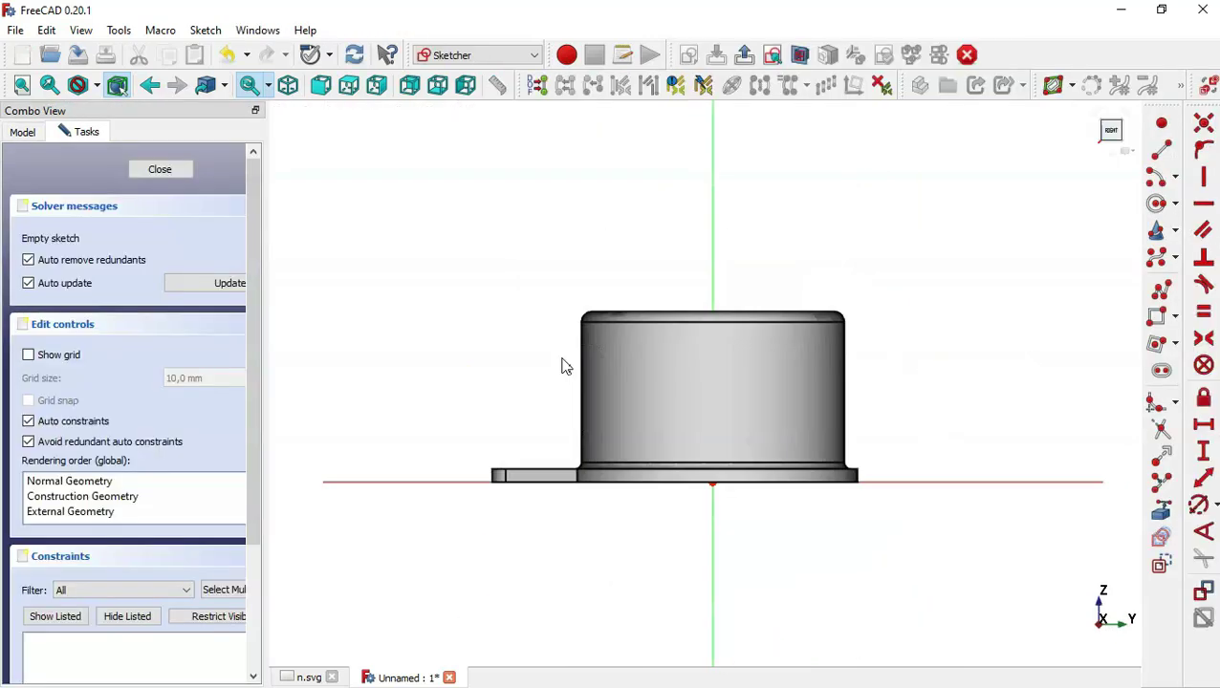
left_click(801, 55)
scroll(522, 445, "up", 4)
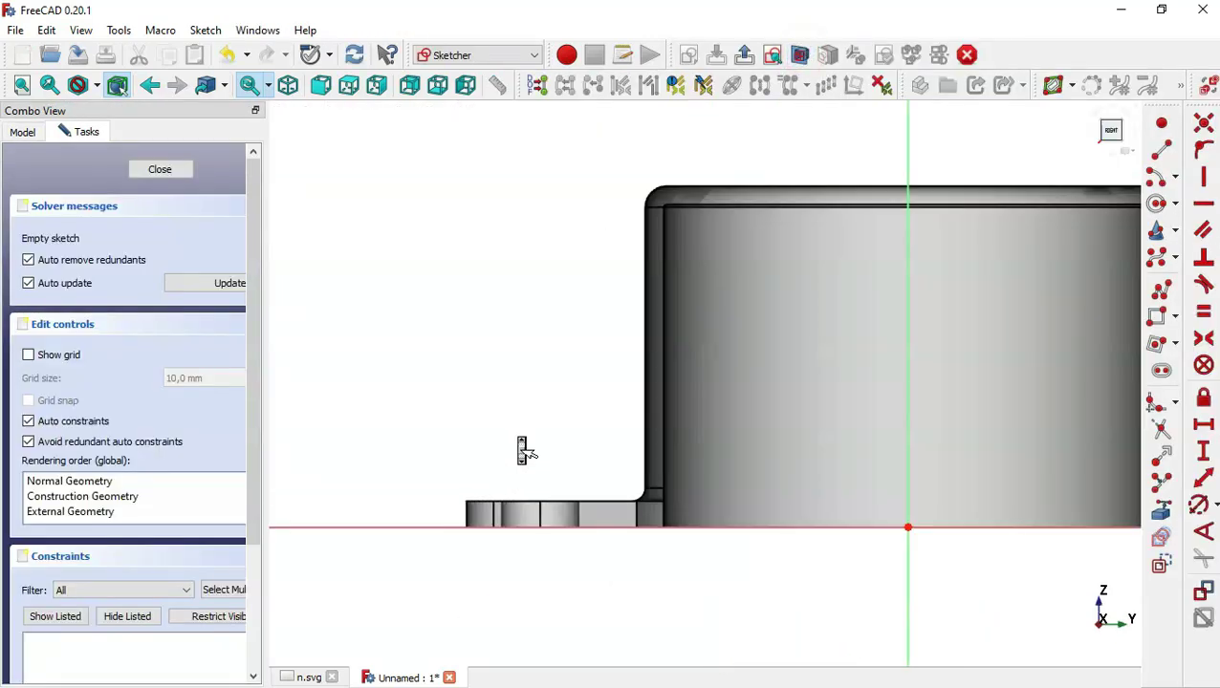
left_click(1161, 513)
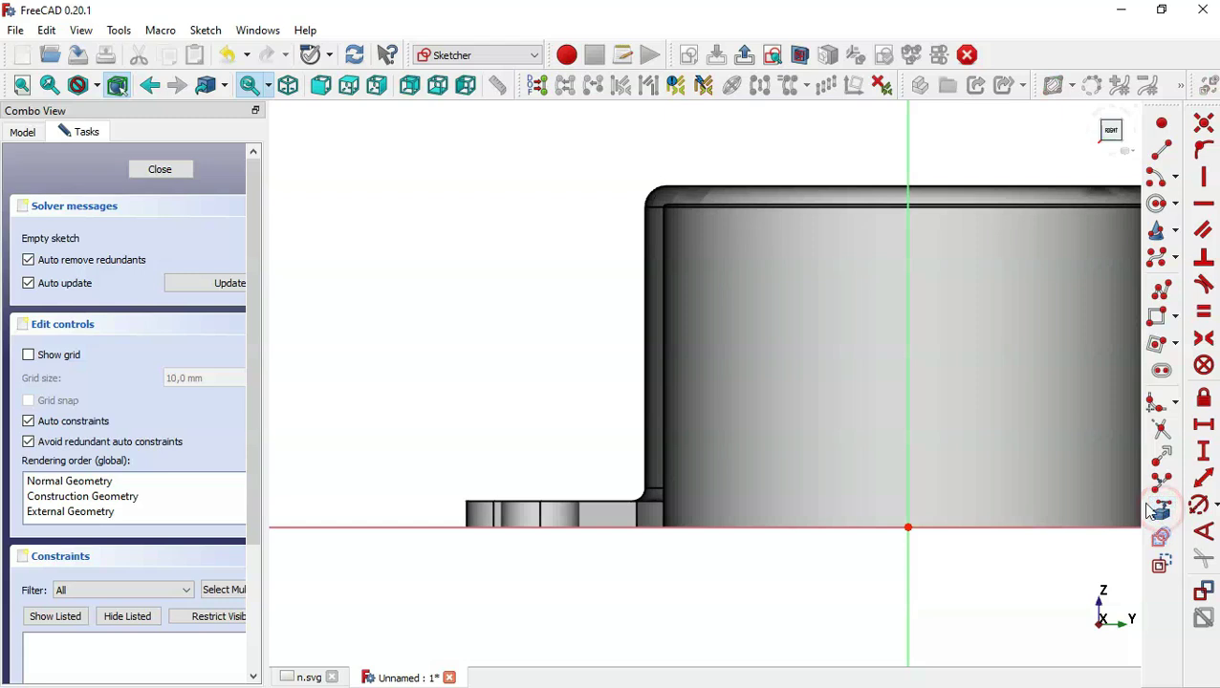
left_click(643, 366)
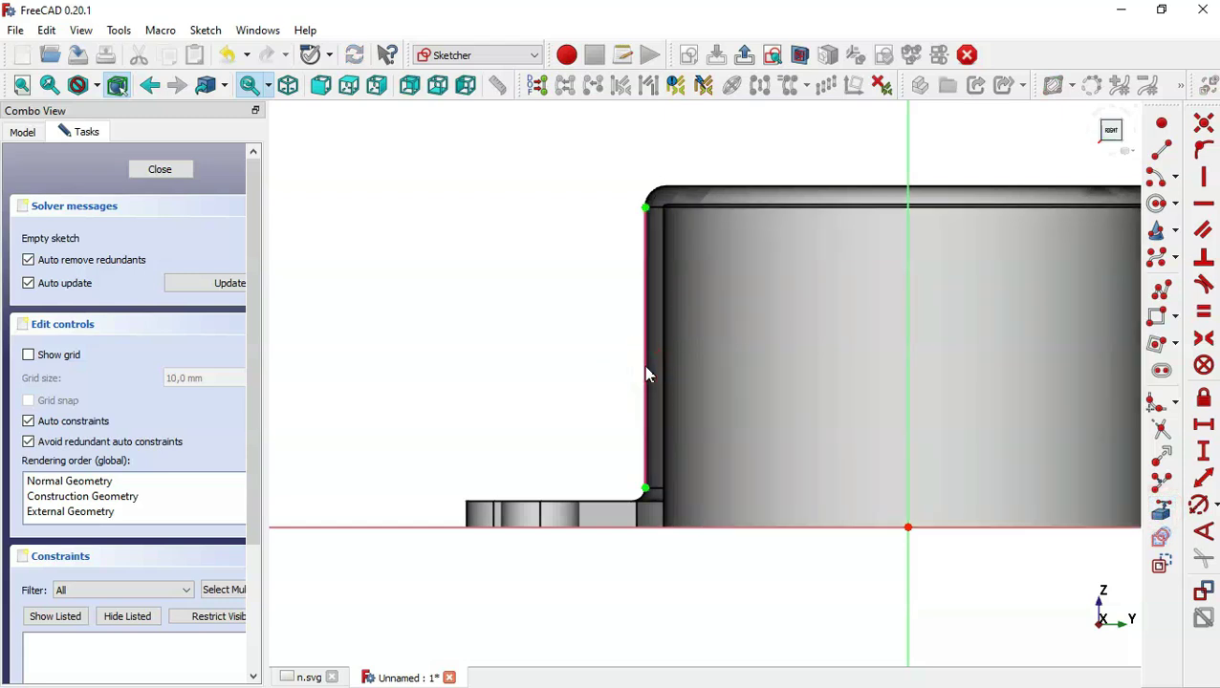
Draw a closed three-line triangular rib outline from the edge's top vertex down to the flange.
left_click(1160, 302)
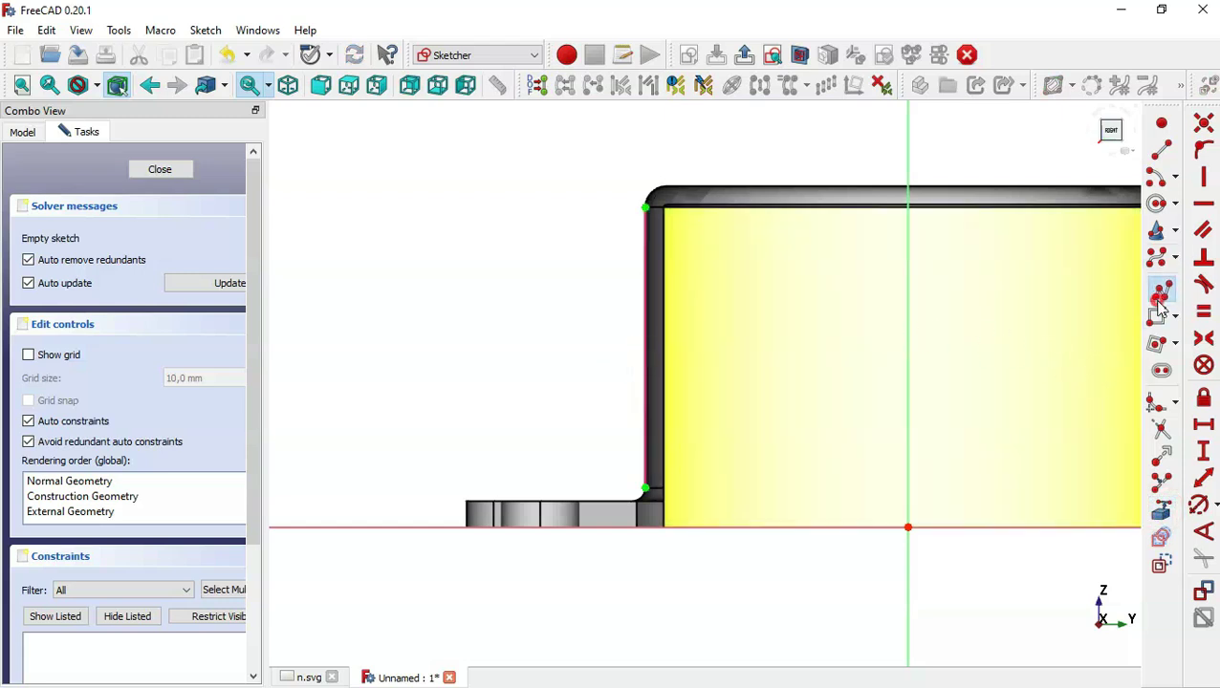
left_click(647, 208)
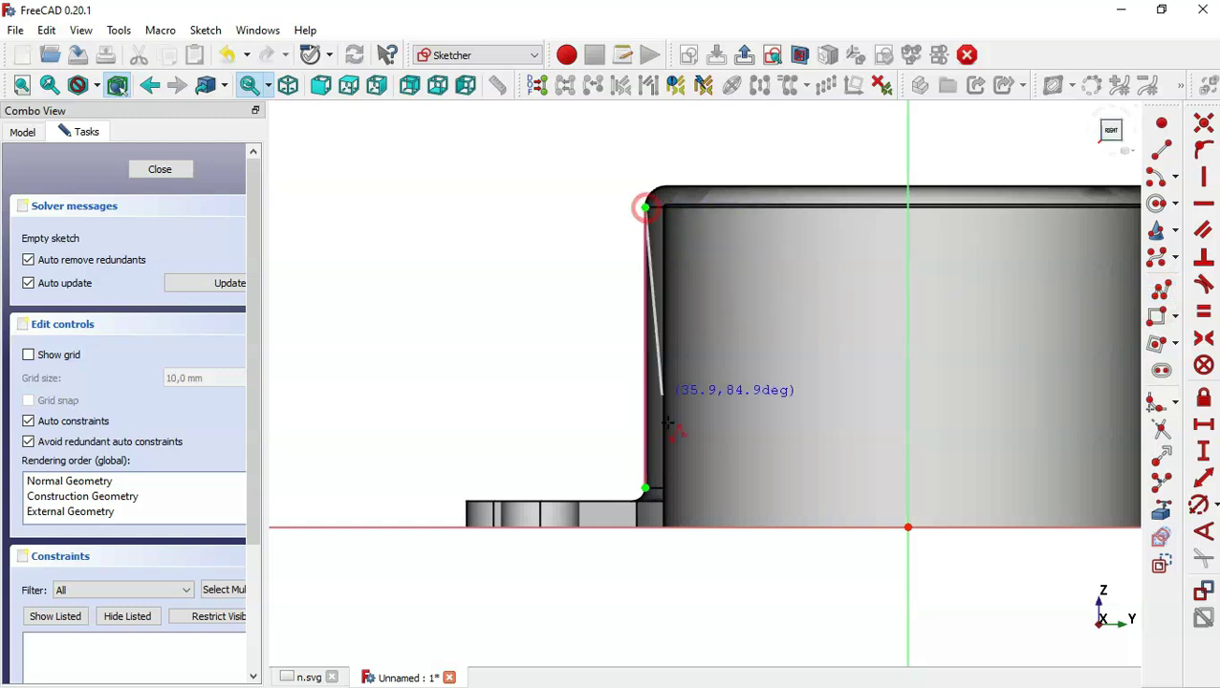
left_click(646, 504)
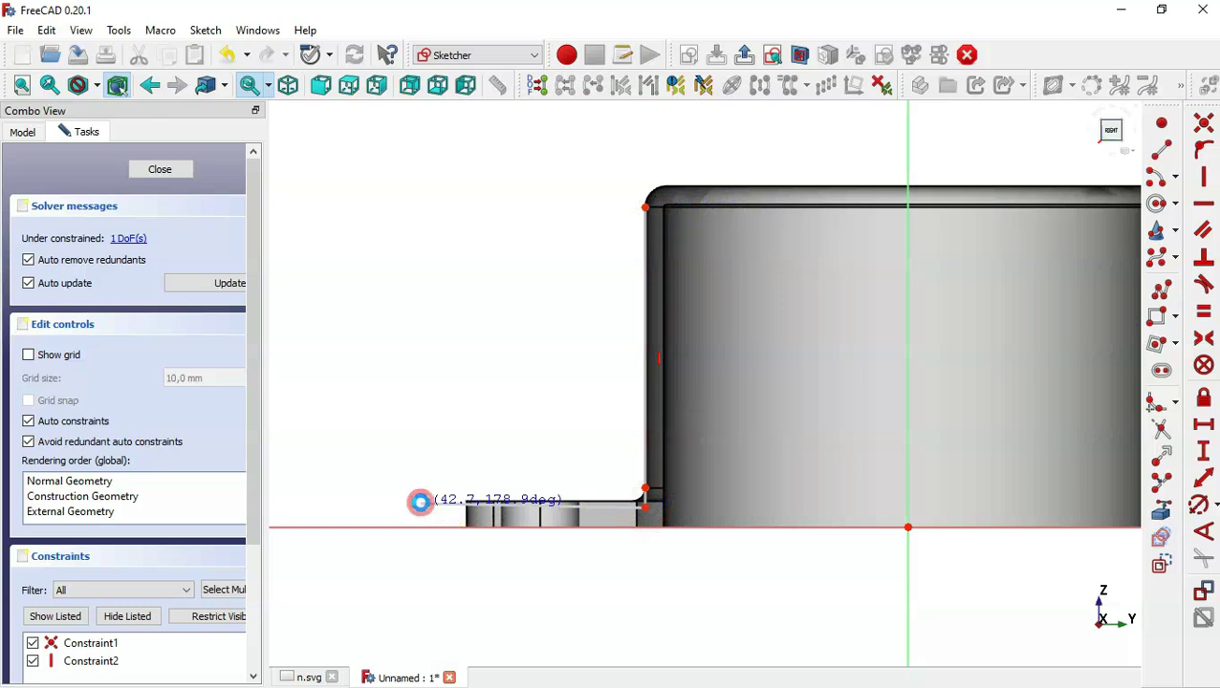
left_click(421, 505)
left_click(646, 207)
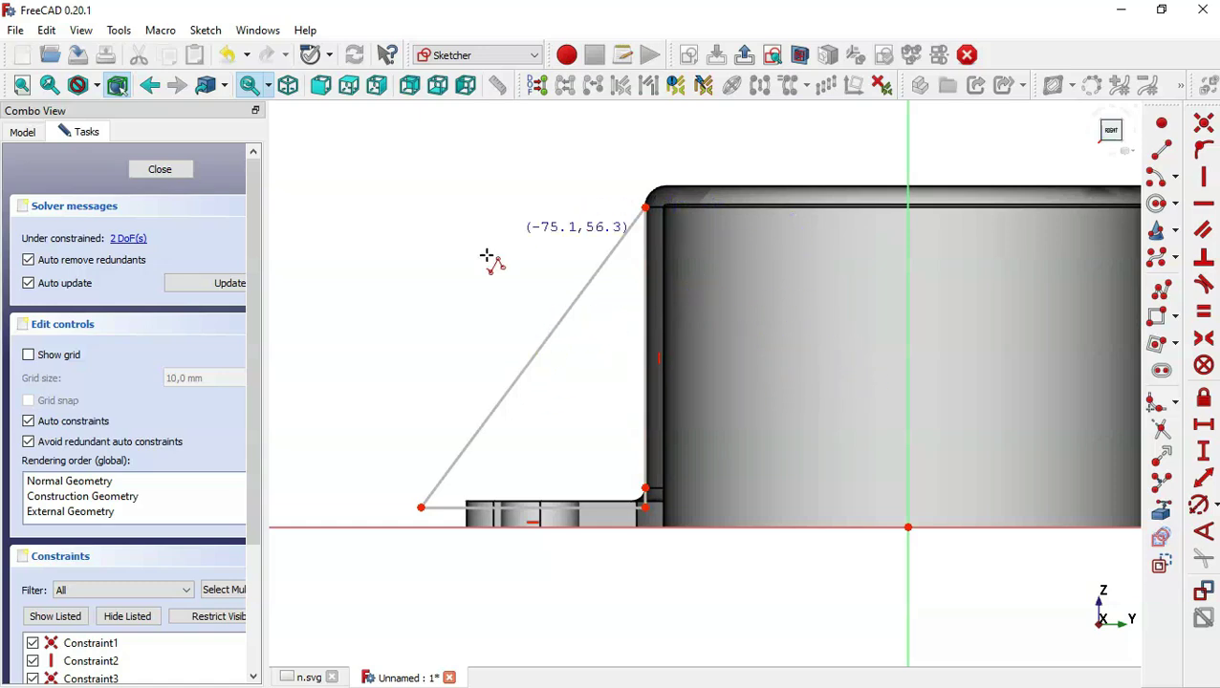
left_click(310, 677)
Pan around the n.svg drawing to read the section view's 10 mm rib and the shaded model picture.
mouse_move(851, 294)
left_mouse_down()
mouse_move(851, 454)
mouse_move(827, 487)
left_mouse_up()
left_click_drag(825, 445, 784, 220)
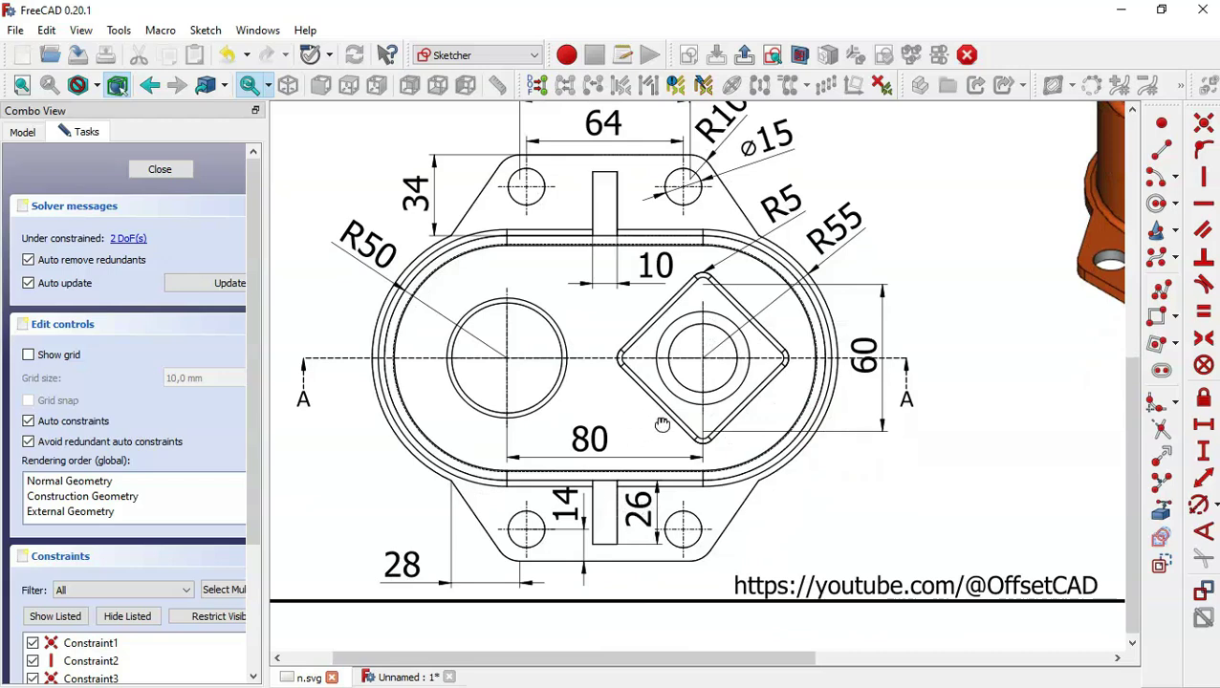
left_click_drag(661, 421, 661, 483)
left_click_drag(681, 327, 599, 544)
mouse_move(626, 375)
left_mouse_down()
mouse_move(741, 521)
mouse_move(583, 412)
left_mouse_up()
left_click_drag(830, 463, 647, 371)
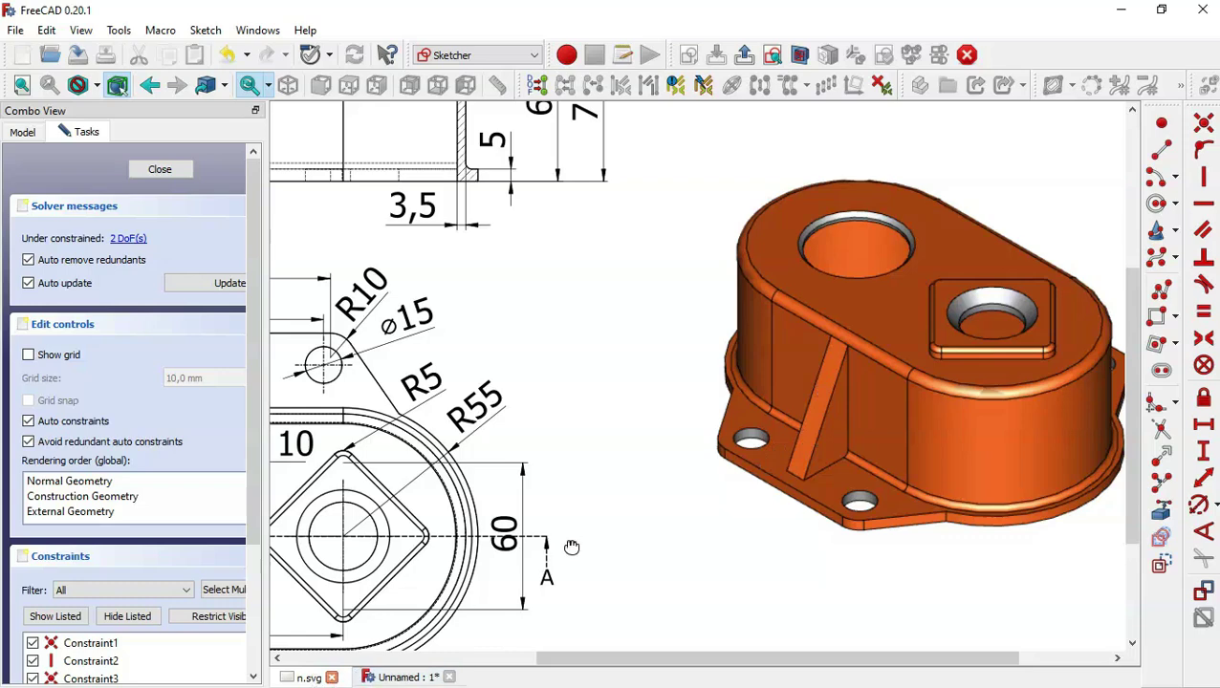
left_click_drag(571, 544, 647, 448)
Constrain the rib's bottom point 5 mm vertically from the sketch origin.
left_click(385, 676)
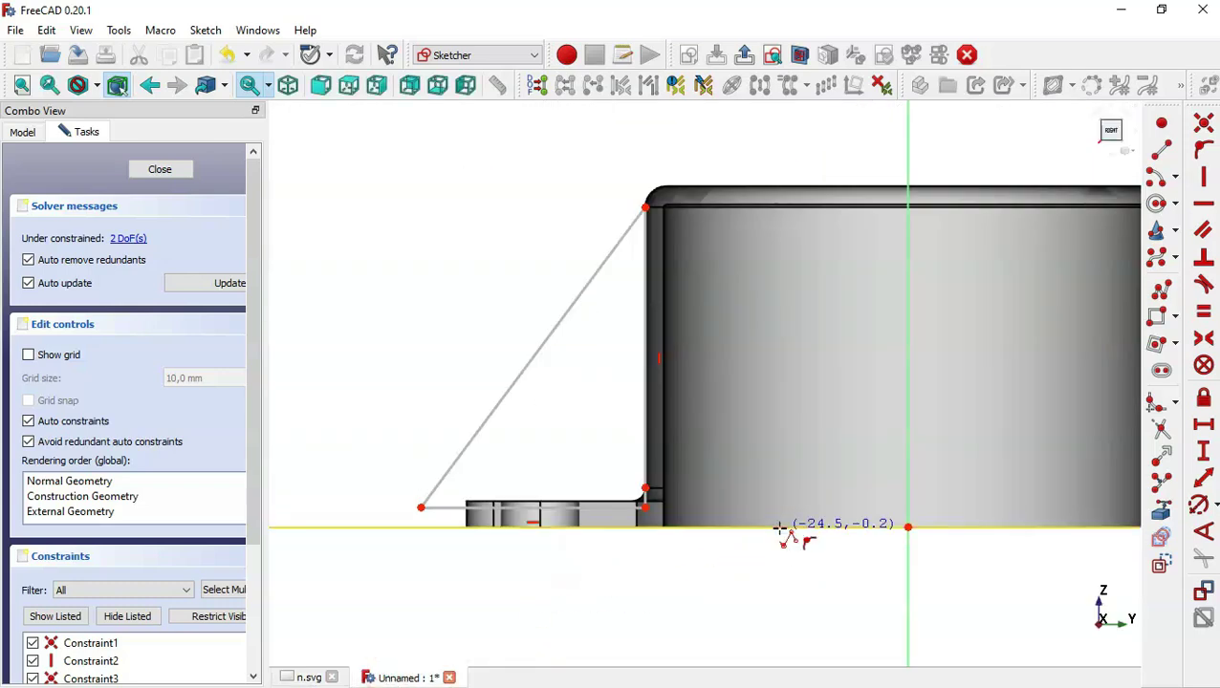
left_click(1204, 451)
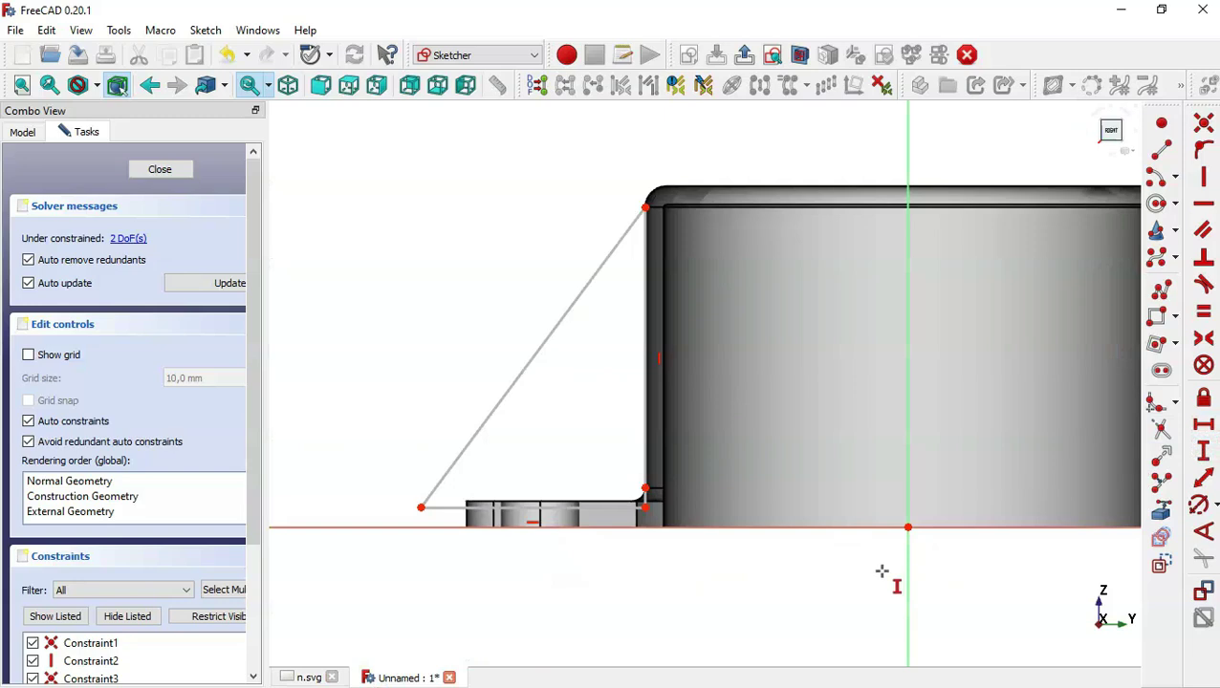
left_click(908, 525)
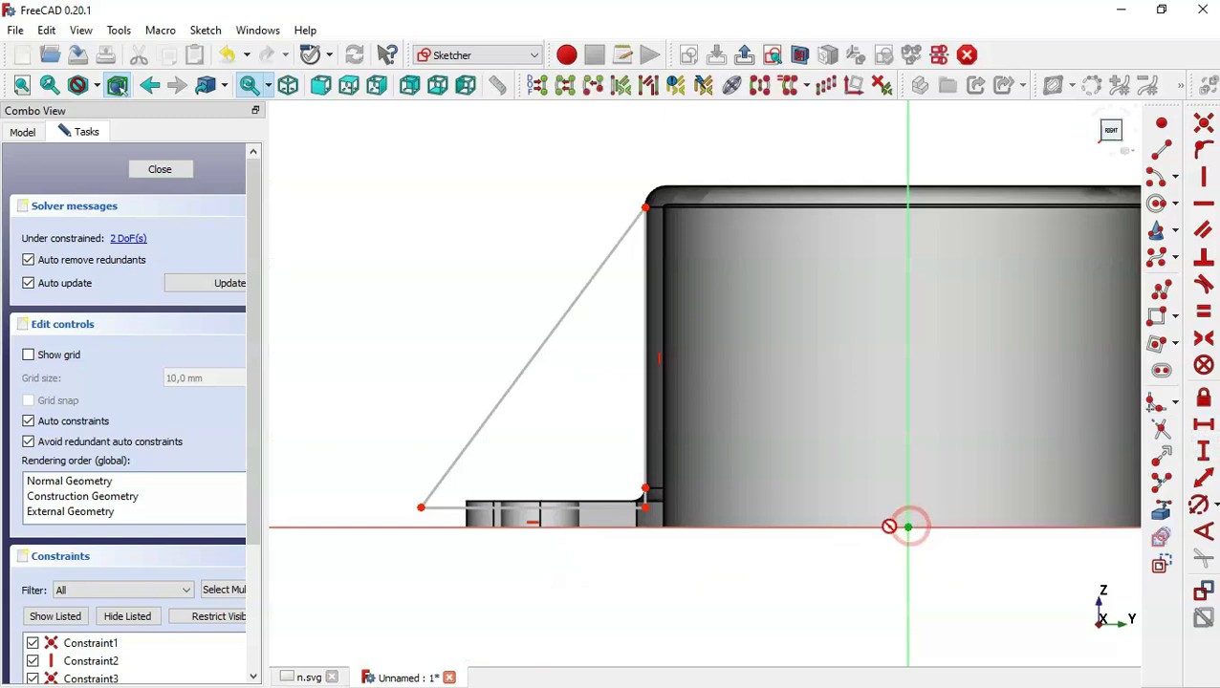
left_click(646, 489)
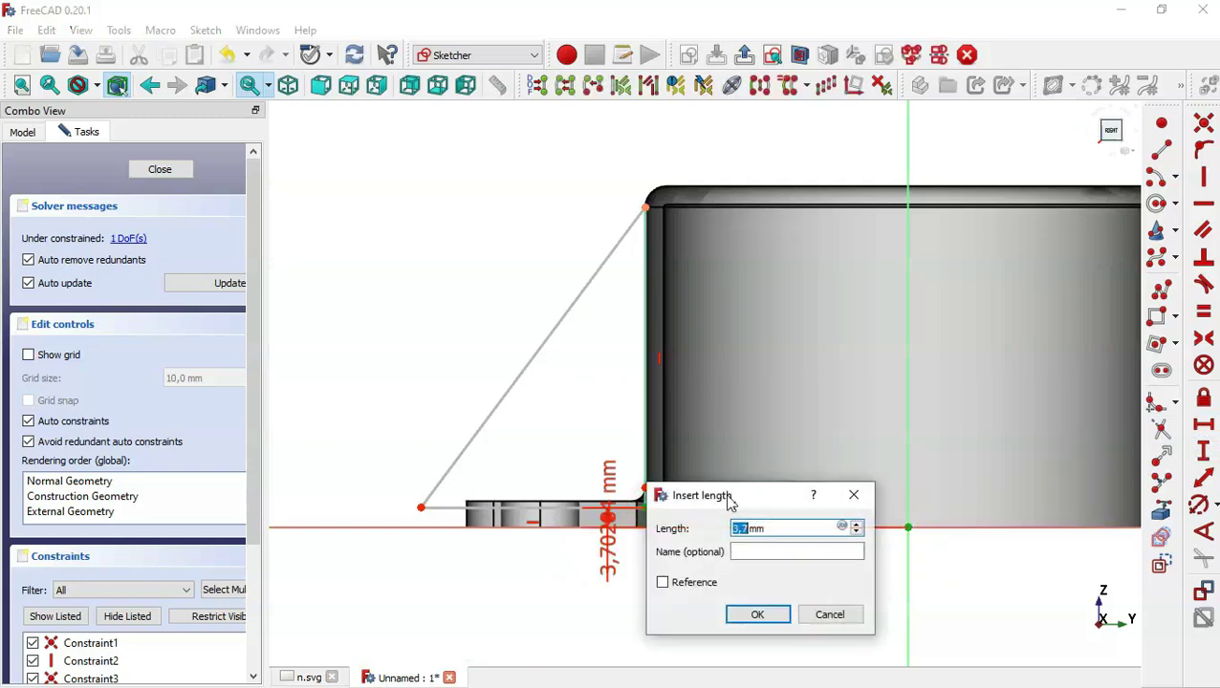
type("5")
key("Return")
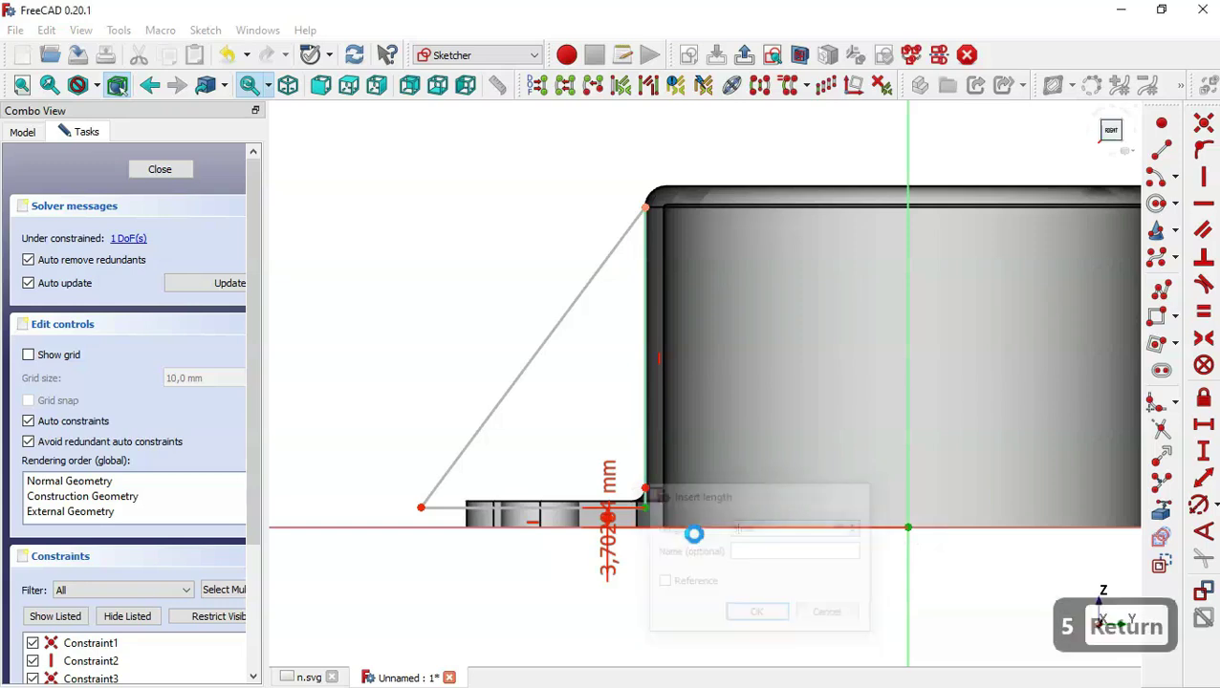
Set the rib's bottom edge to 26 mm wide, close the sketch and pad it.
left_click(1203, 425)
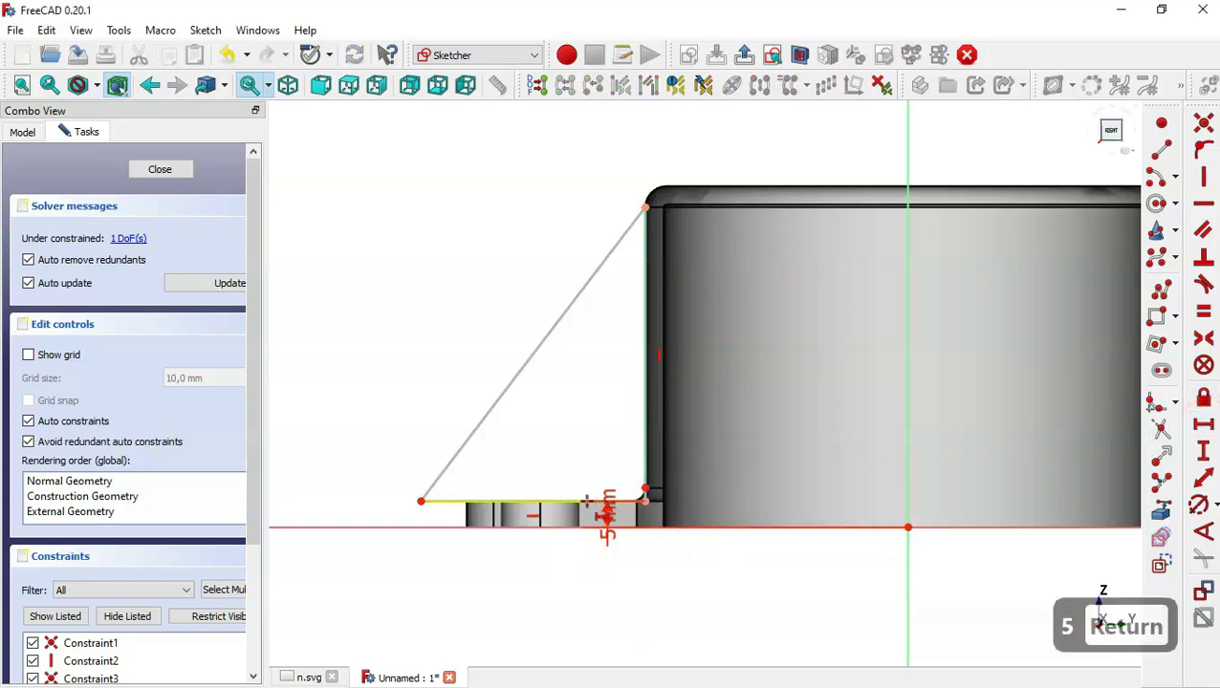
left_click(570, 501)
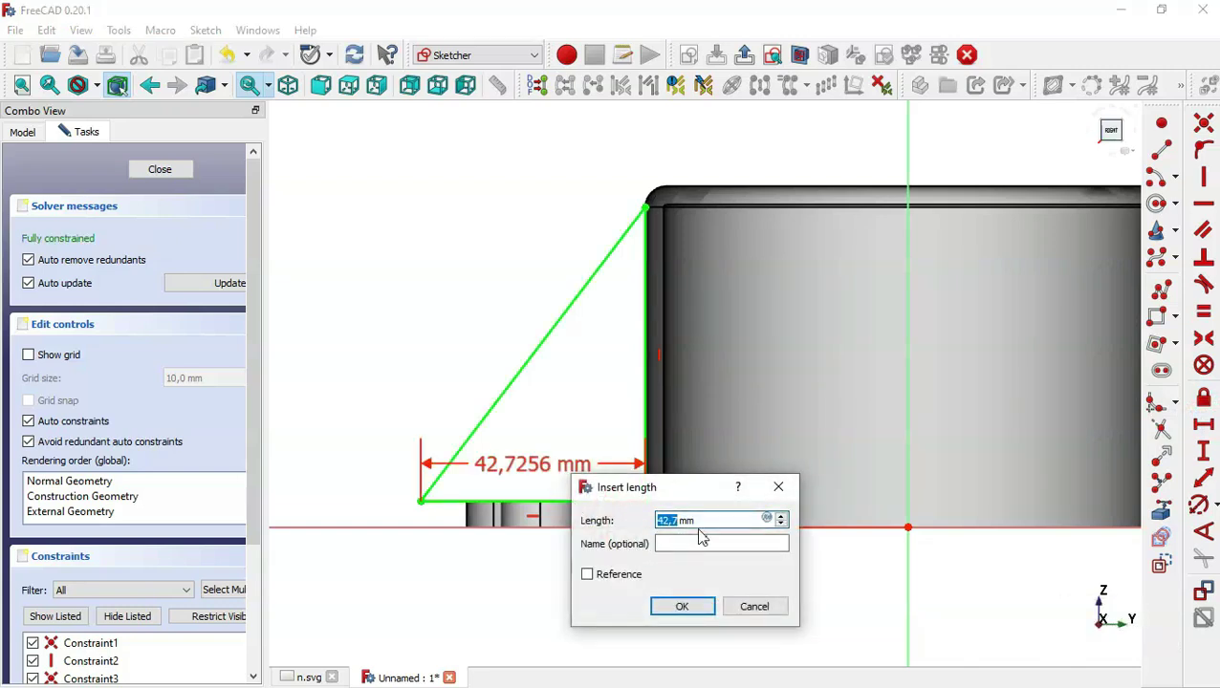
type("26")
key("Return")
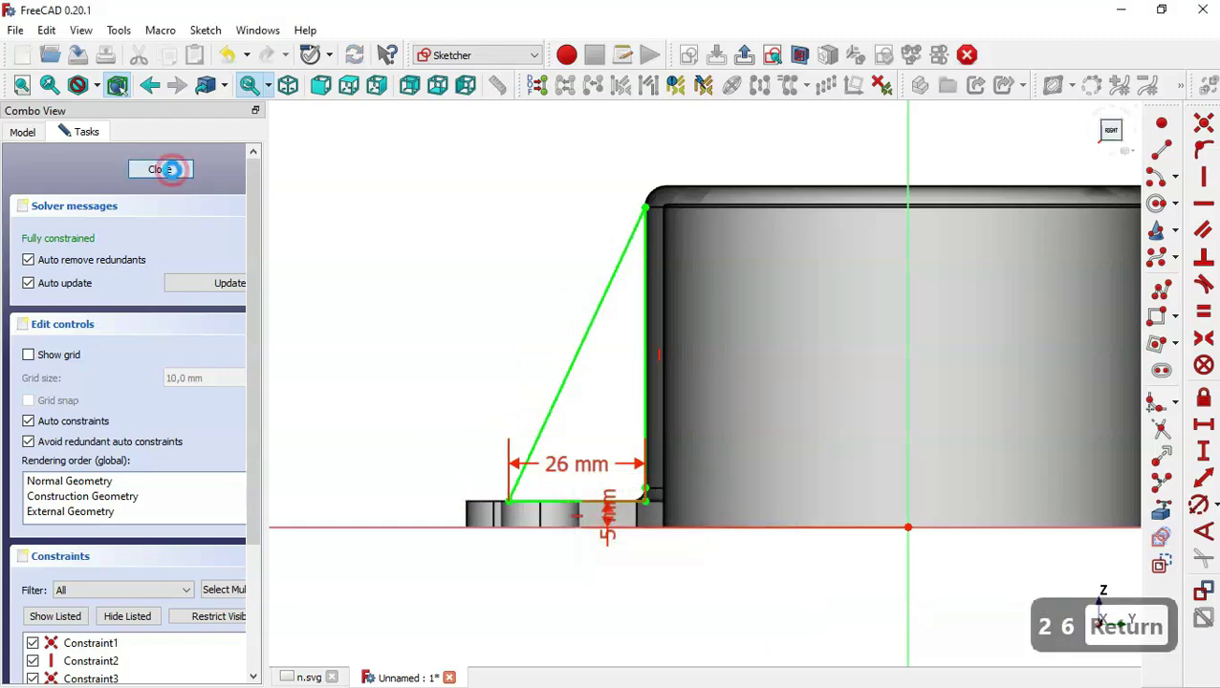
left_click(173, 174)
left_click(537, 86)
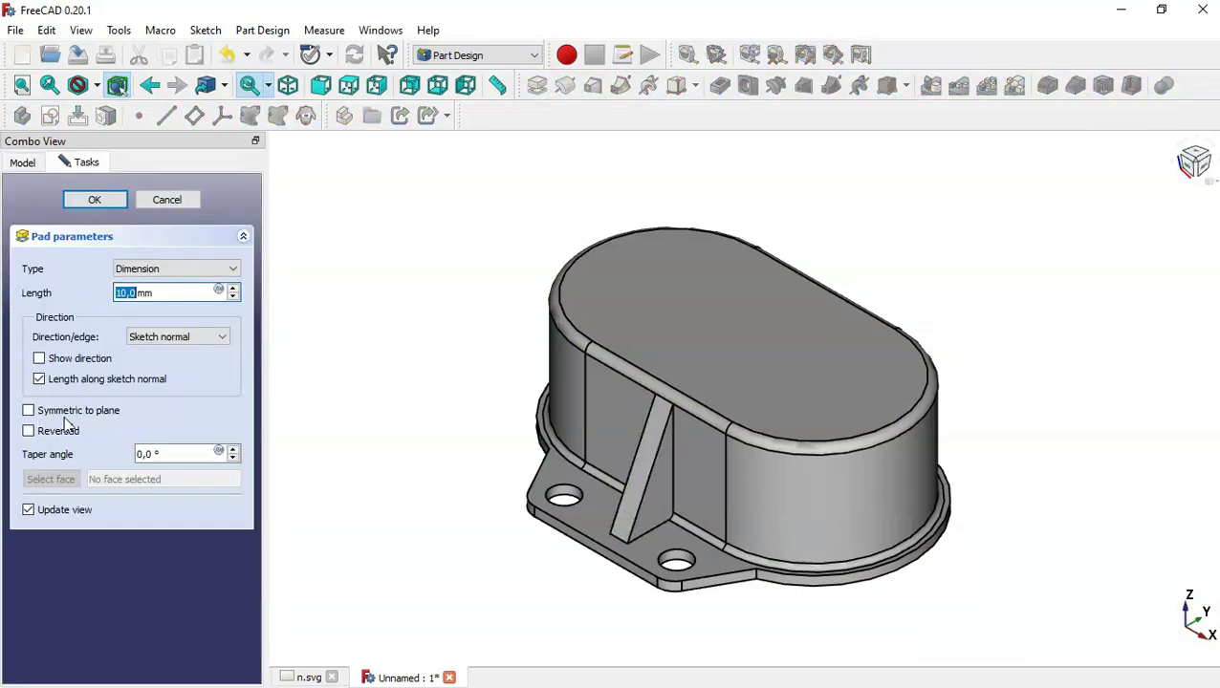
Make the 10 mm rib pad symmetric to its sketch plane and accept it as Pad003.
left_click(103, 412)
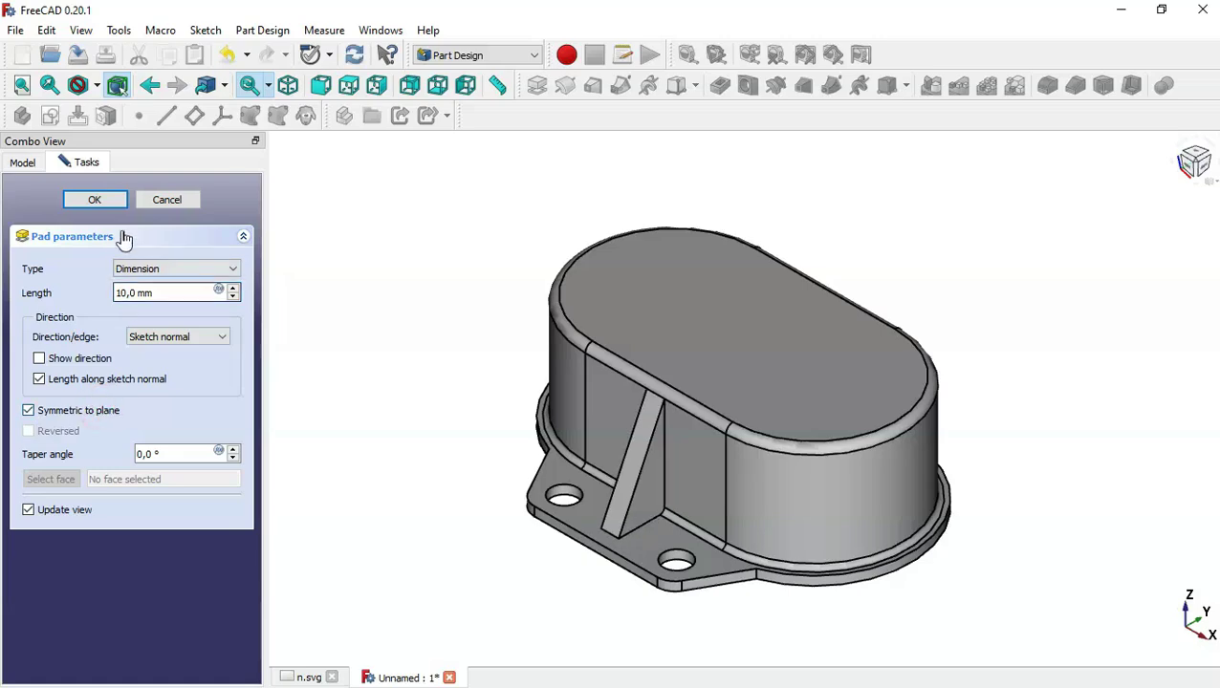
left_click(115, 205)
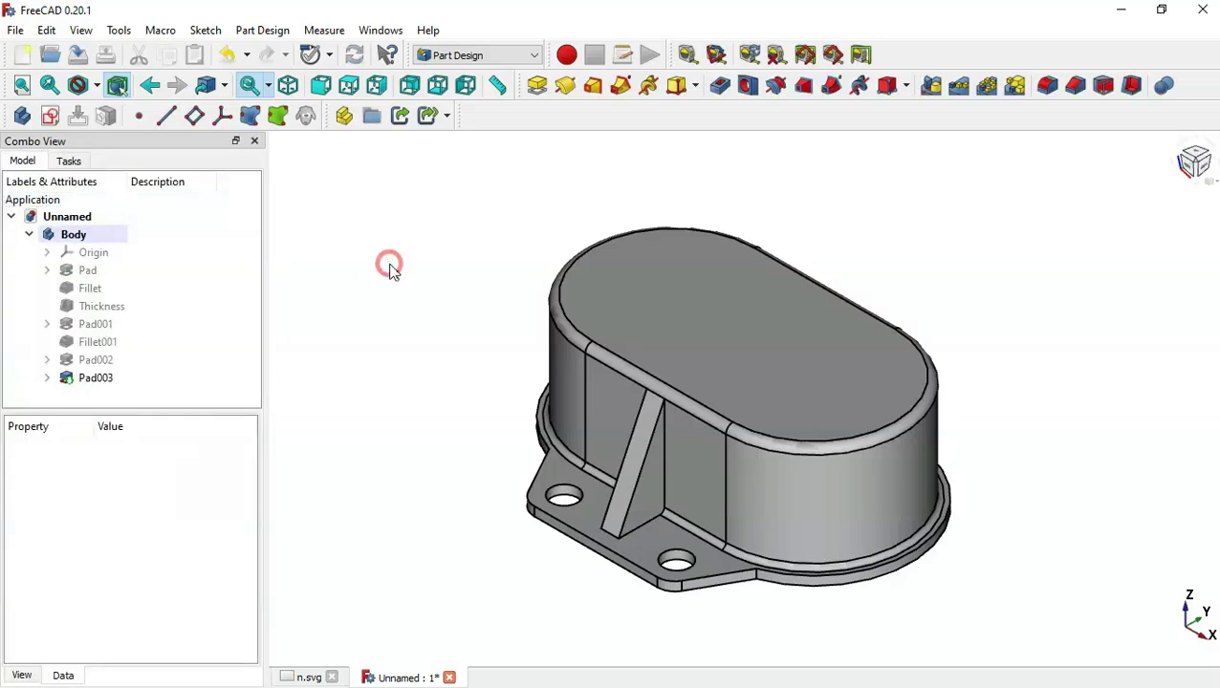
middle_click_drag(710, 284, 913, 430)
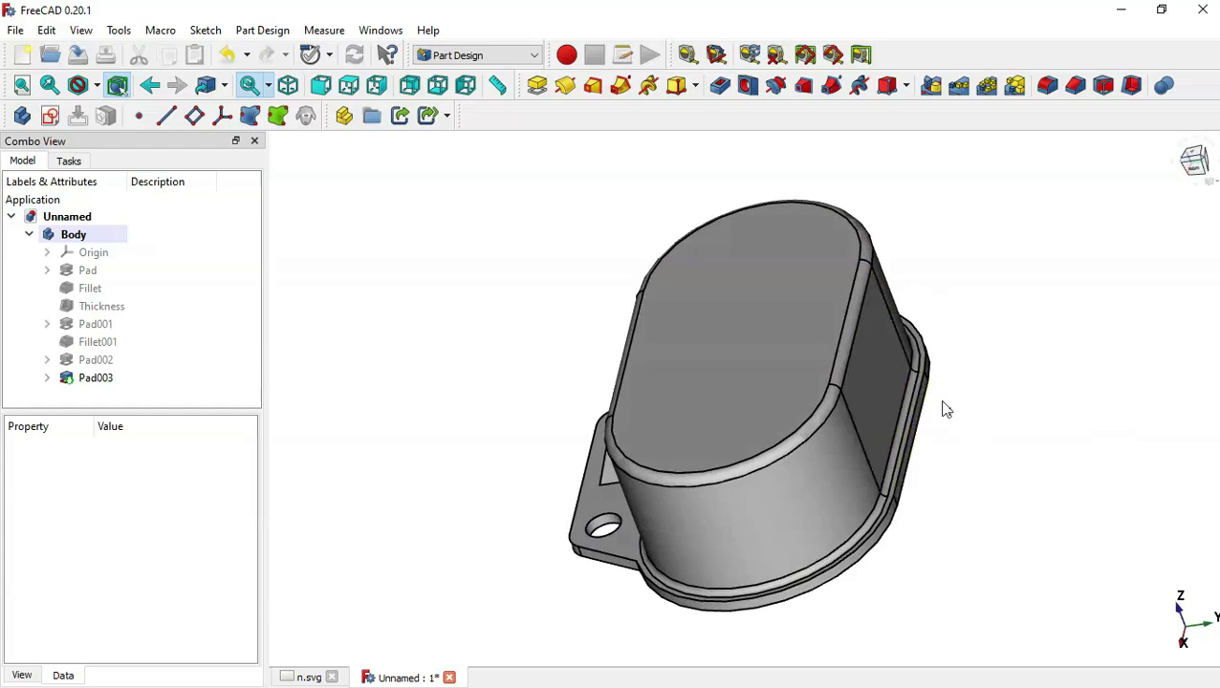
middle_click_drag(478, 401, 616, 402)
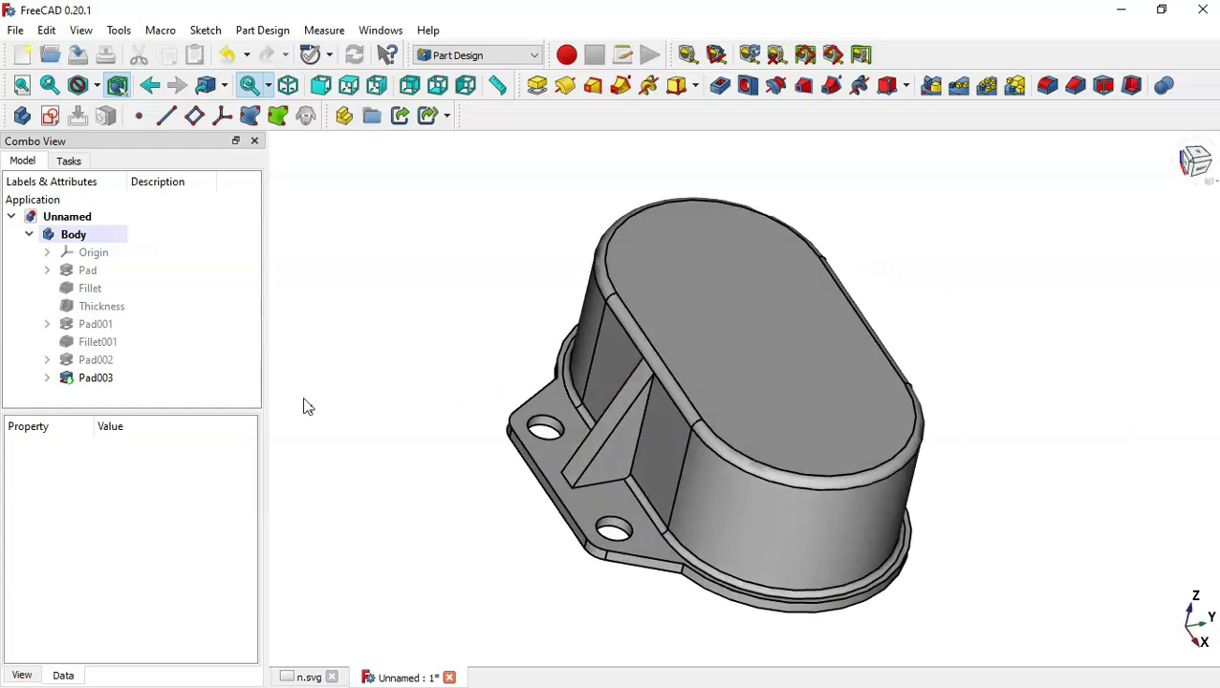
Mirror the Pad003 rib and Pad002 lug about the vertical sketch axis.
left_click(141, 378)
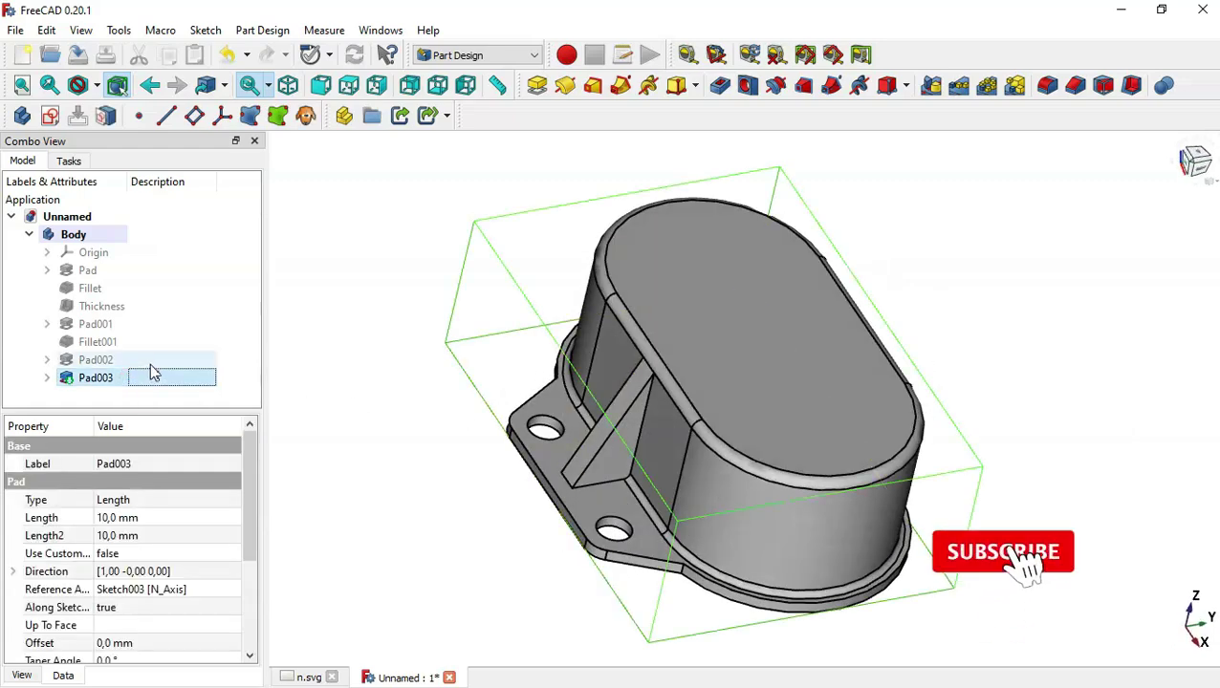
left_click(153, 359, "ctrl")
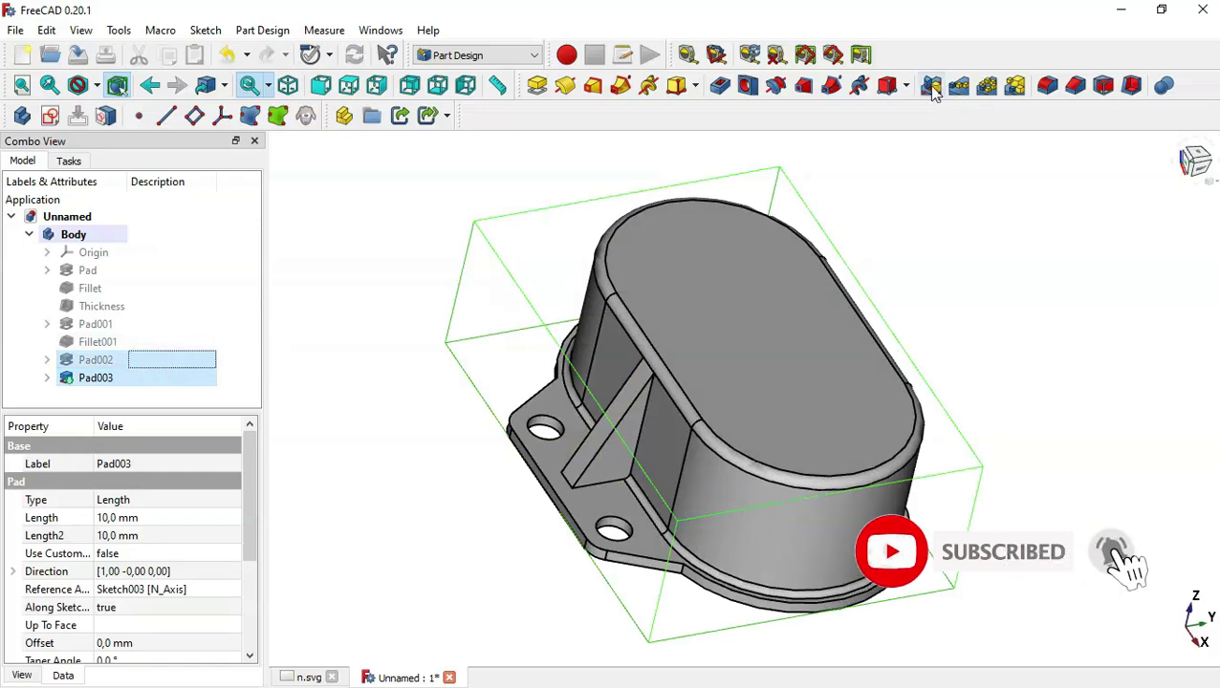
left_click(932, 87)
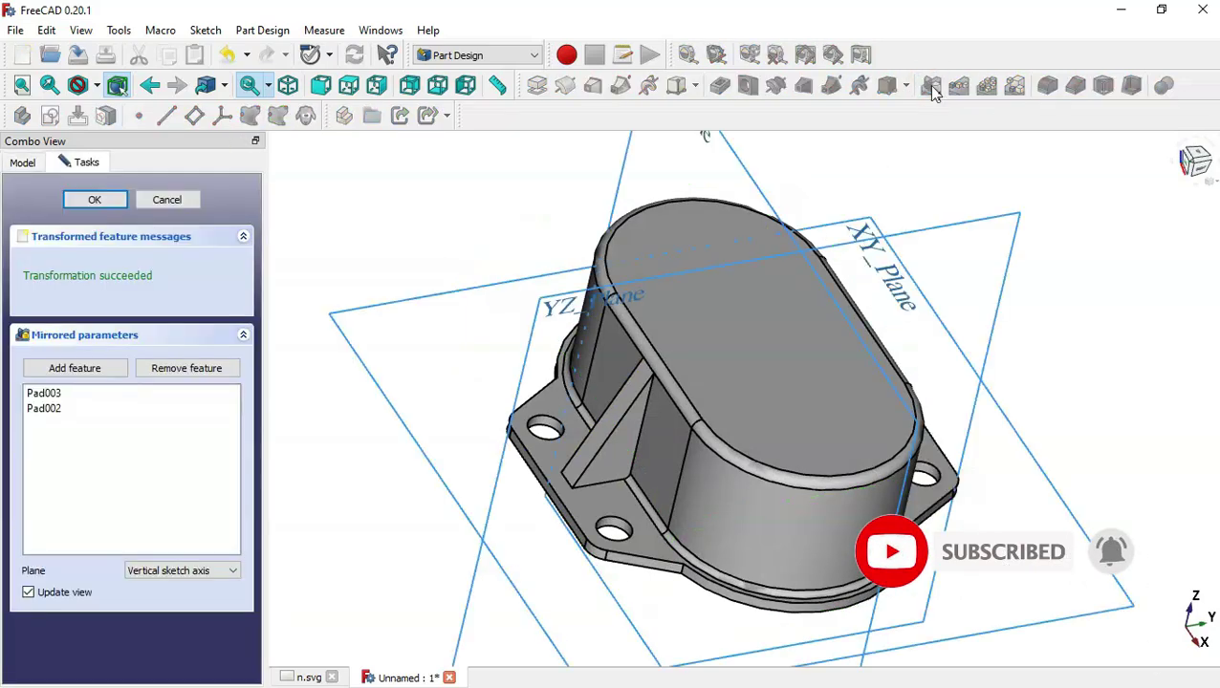
middle_click_drag(1109, 348, 1058, 299)
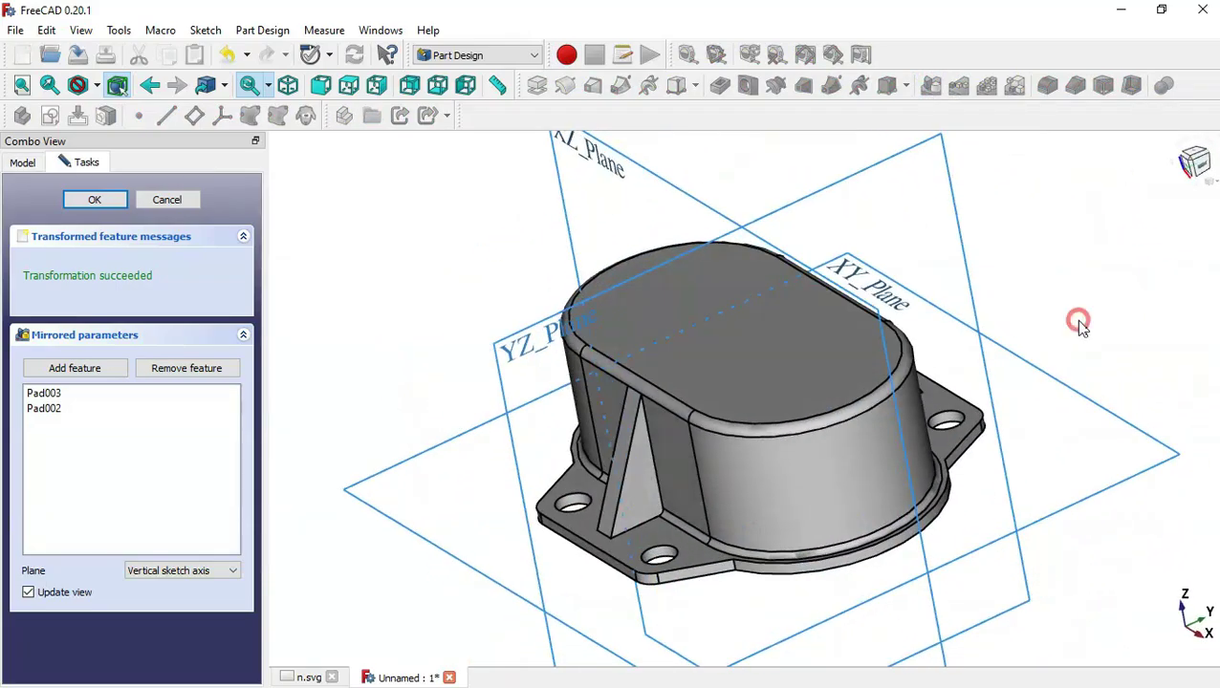
left_click(113, 202)
left_click(476, 286)
key("Home")
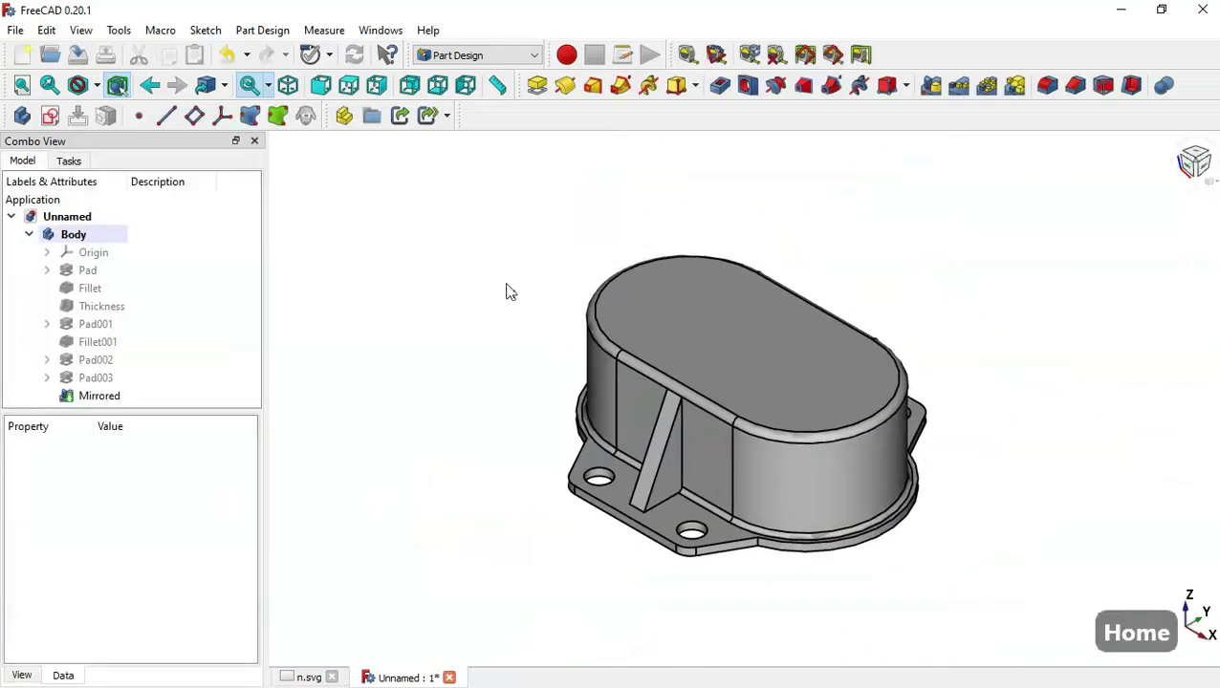
Sketch on the top face a circle centred on the referenced left end arc.
left_click(684, 324)
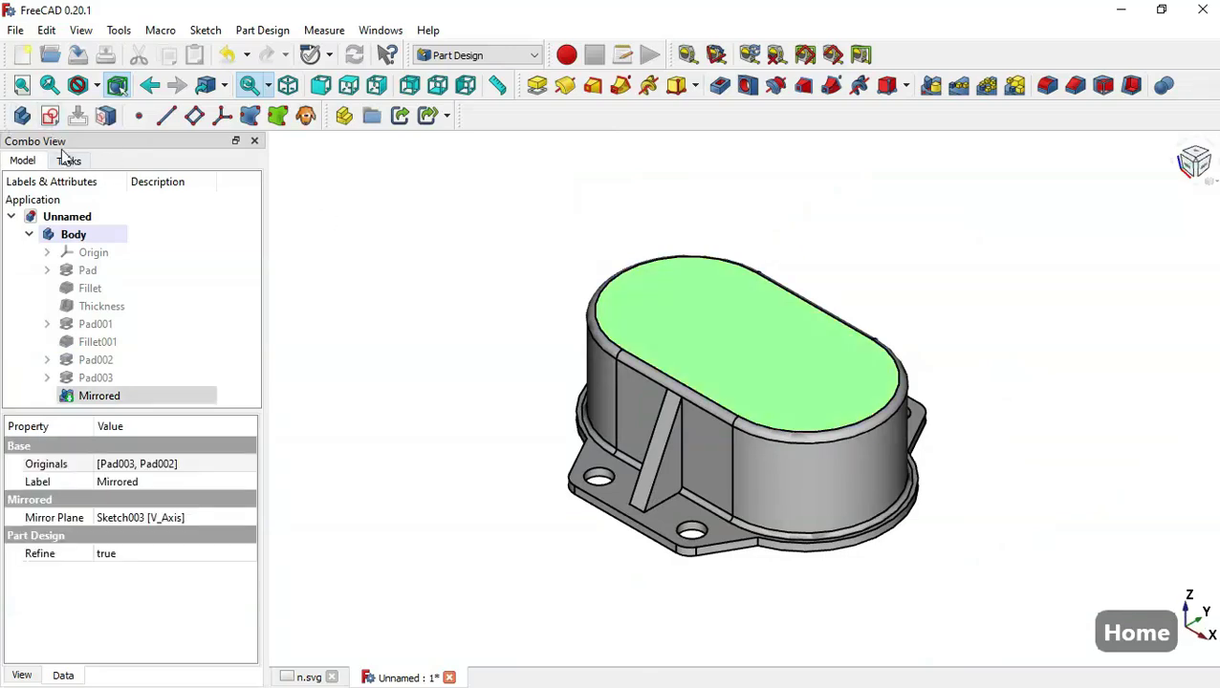
left_click(50, 116)
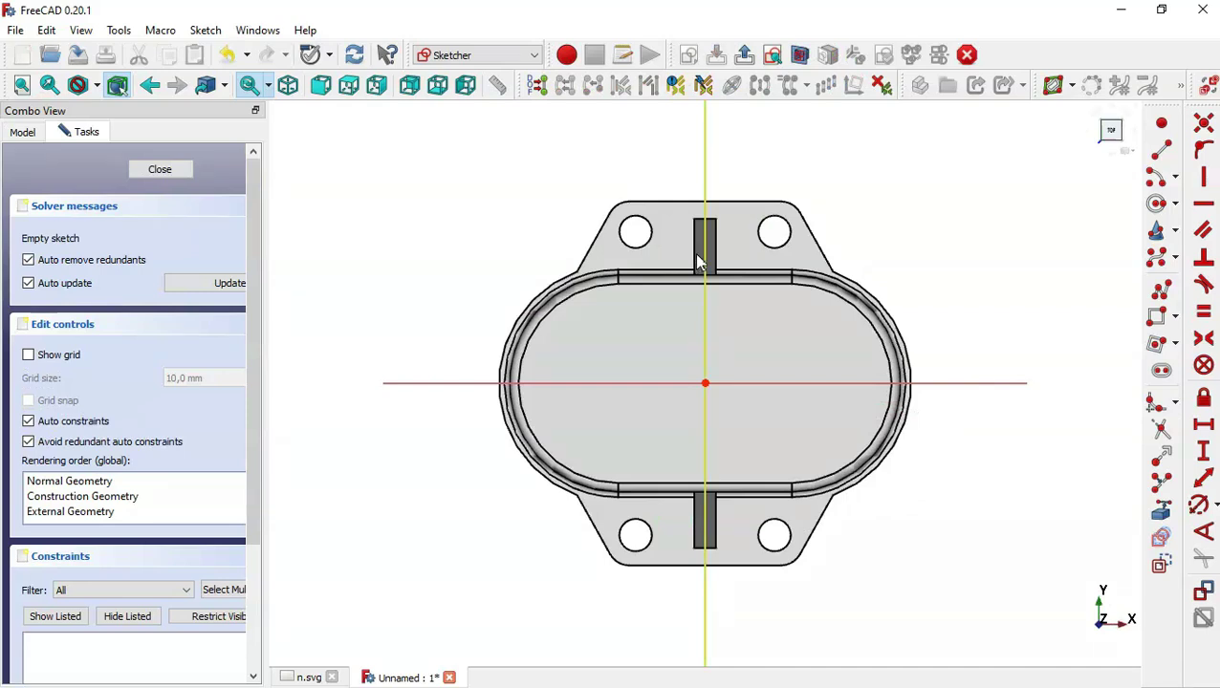
left_click(1162, 513)
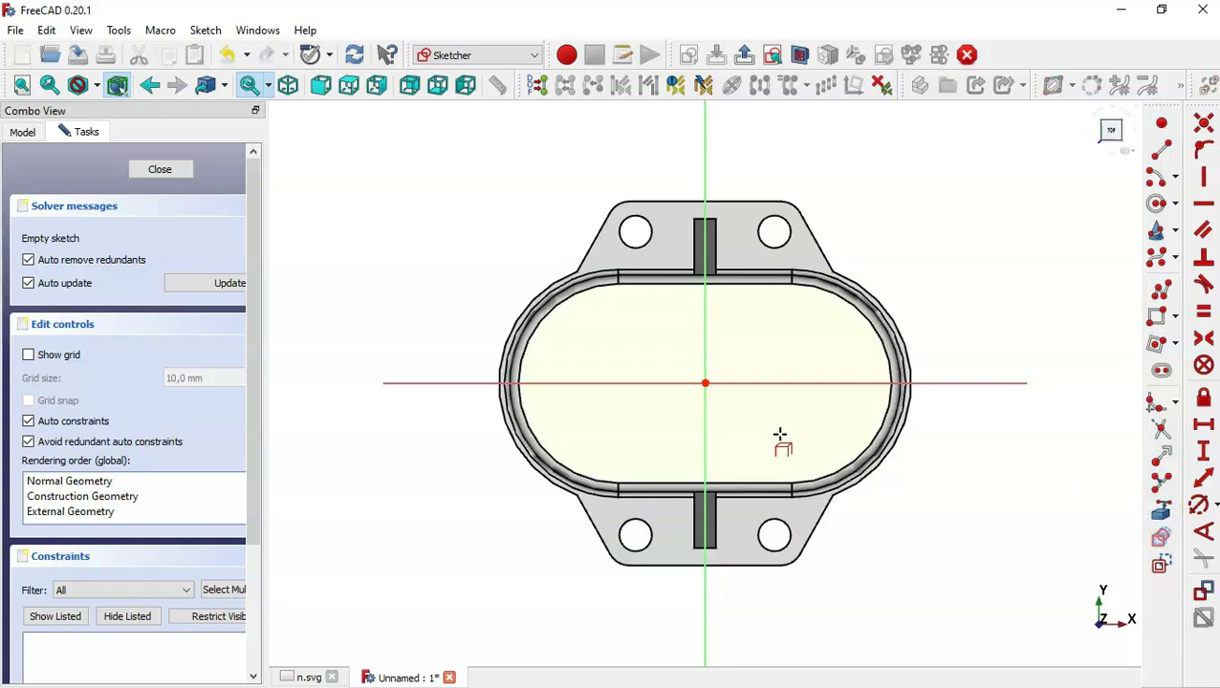
left_click(567, 302)
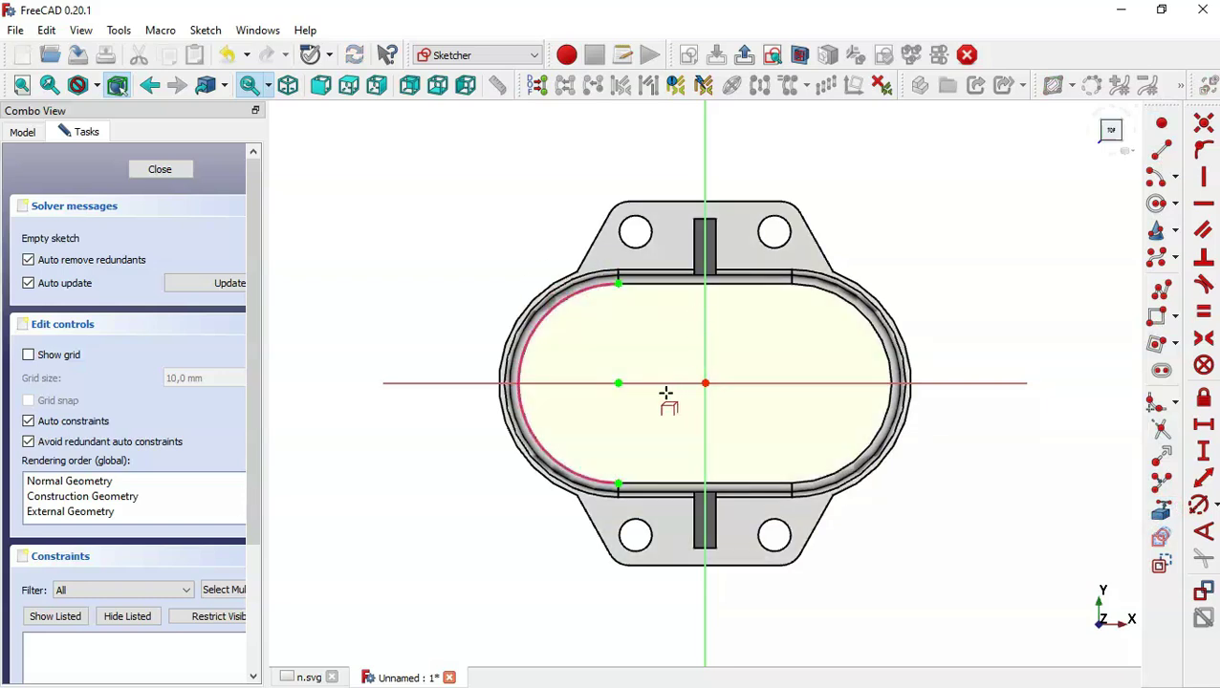
left_click(1157, 202)
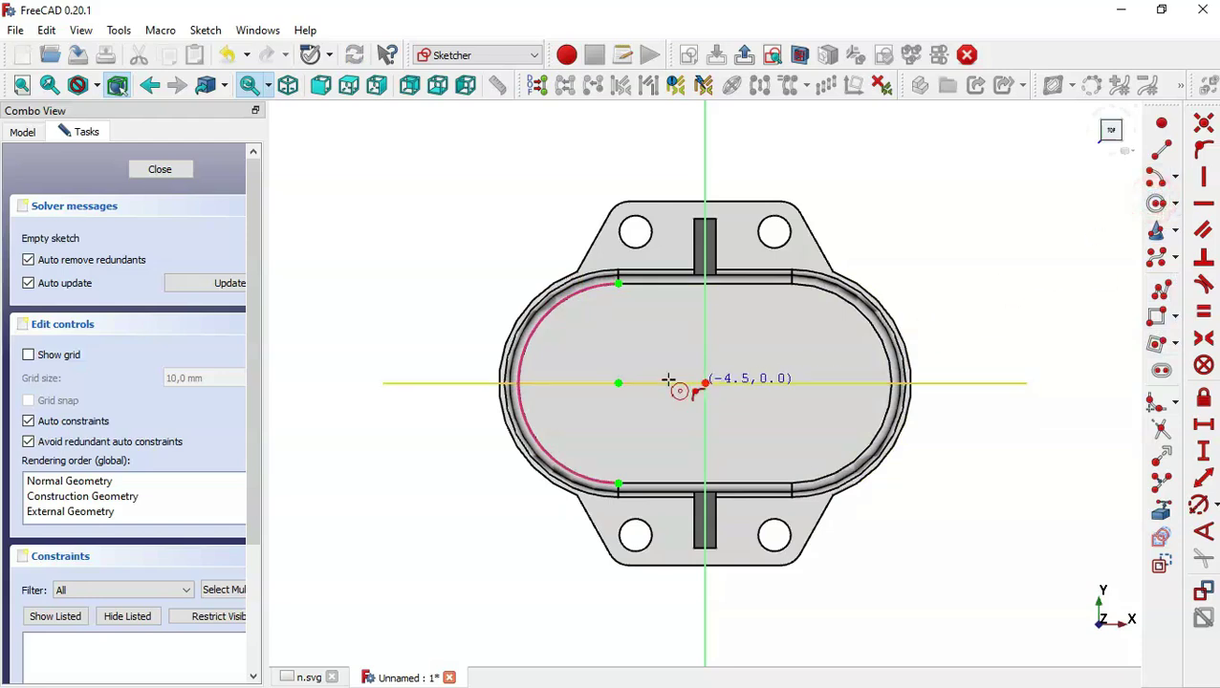
left_click(618, 382)
left_click(660, 426)
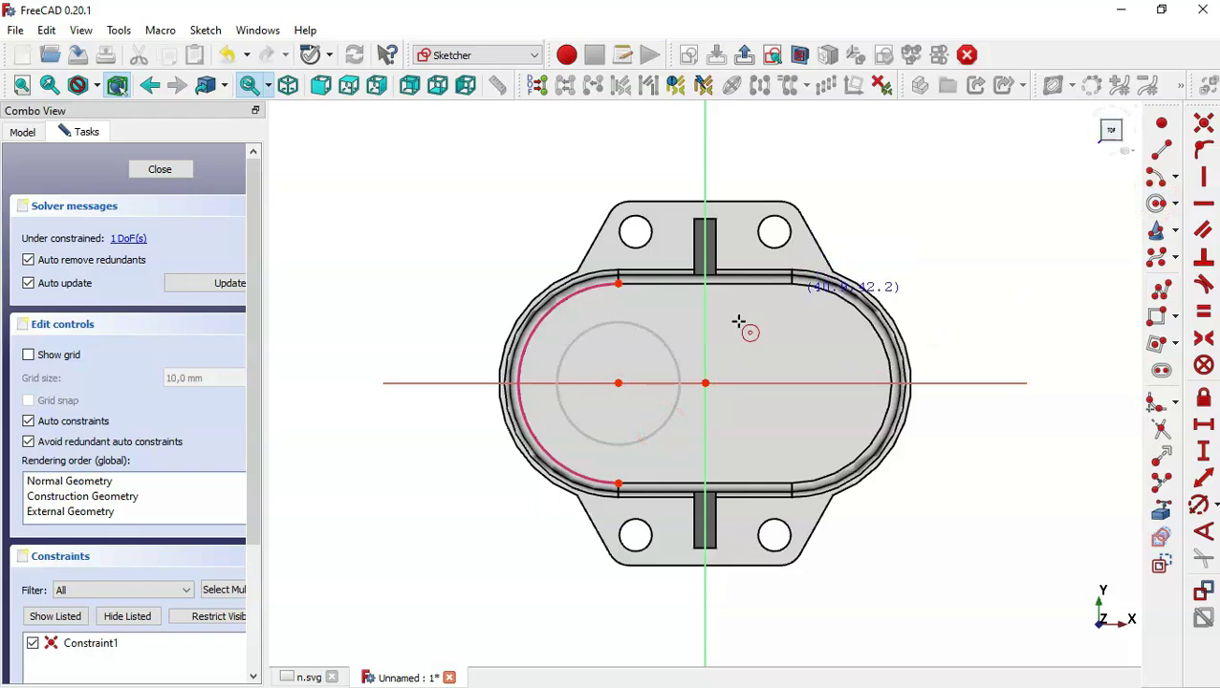
Check the n.svg plan view and section A-A for the top hole size.
left_click(318, 677)
left_click_drag(677, 460, 1016, 413)
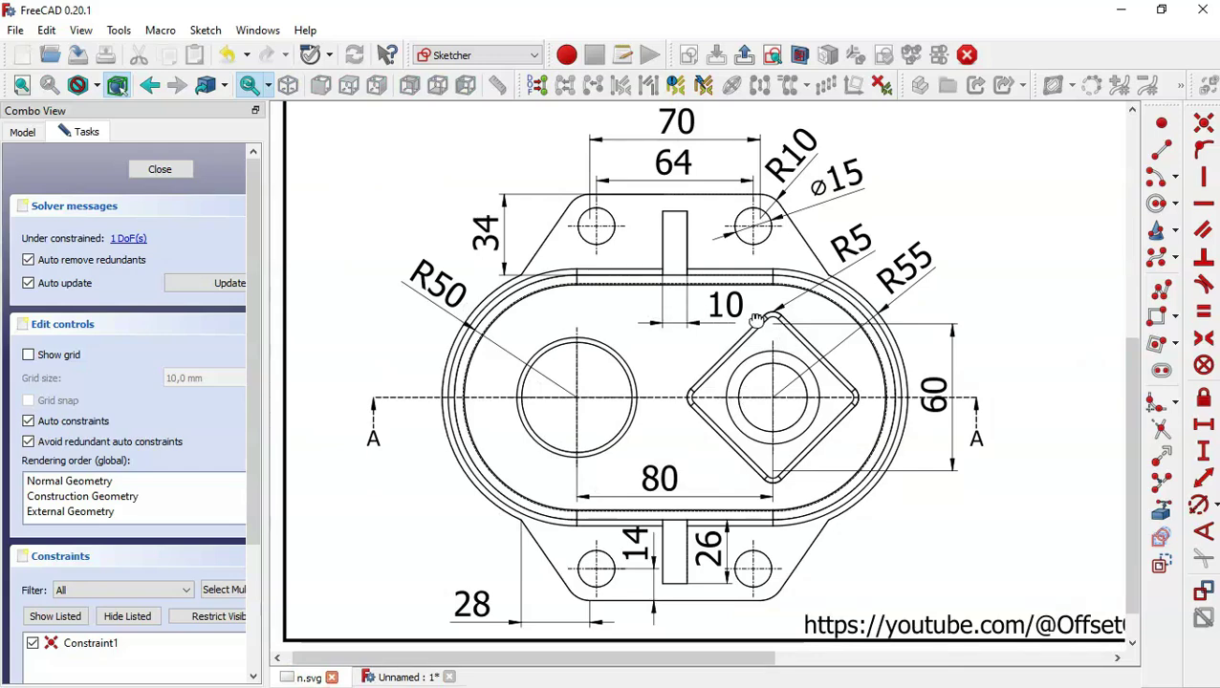
left_click_drag(757, 316, 773, 610)
left_click_drag(726, 387, 716, 492)
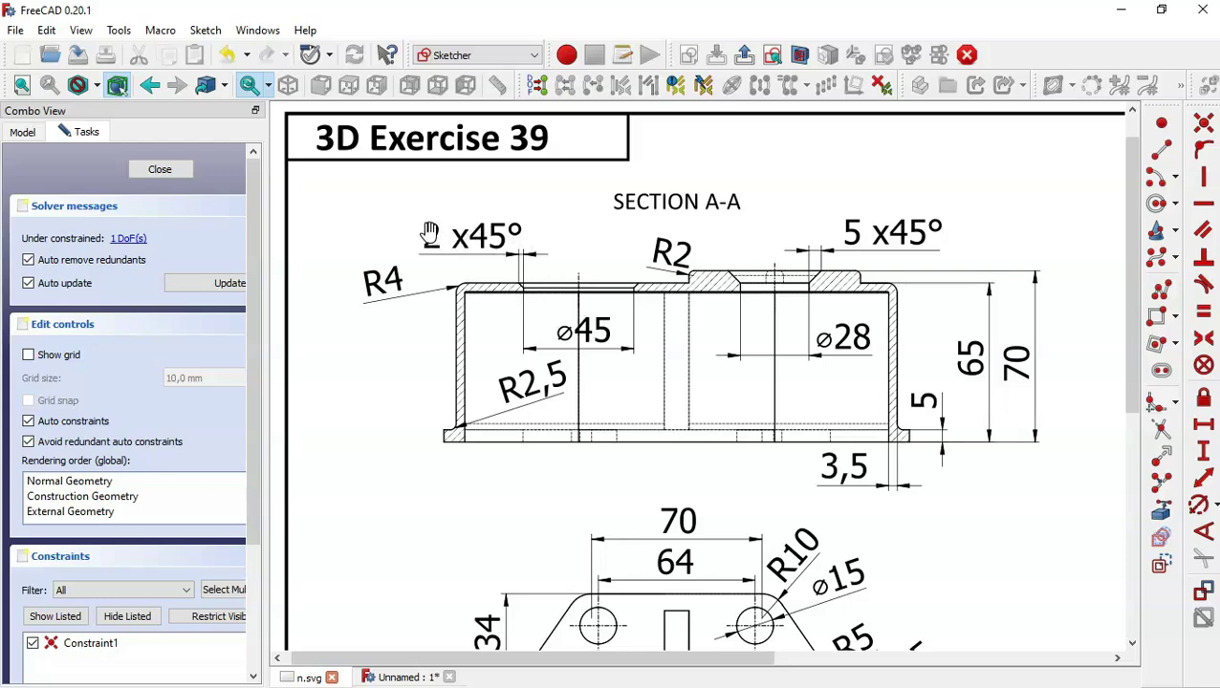
Give the circle a 45 mm diameter and close the sketch.
left_click(402, 676)
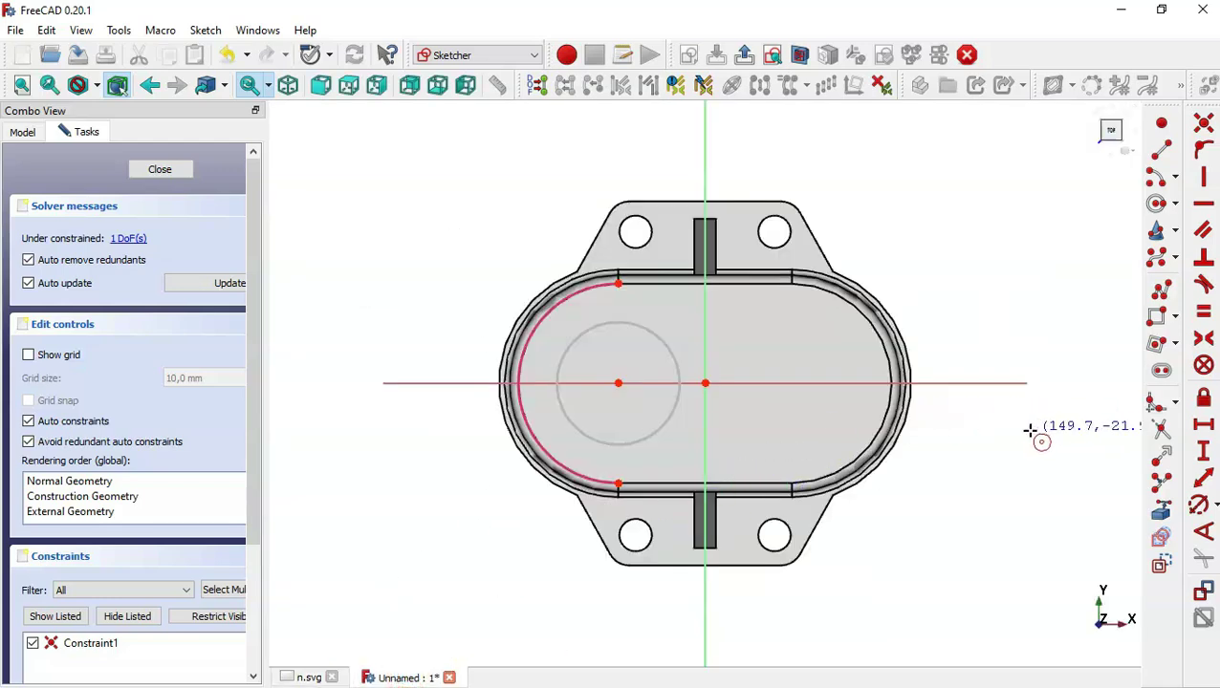
left_click(1200, 506)
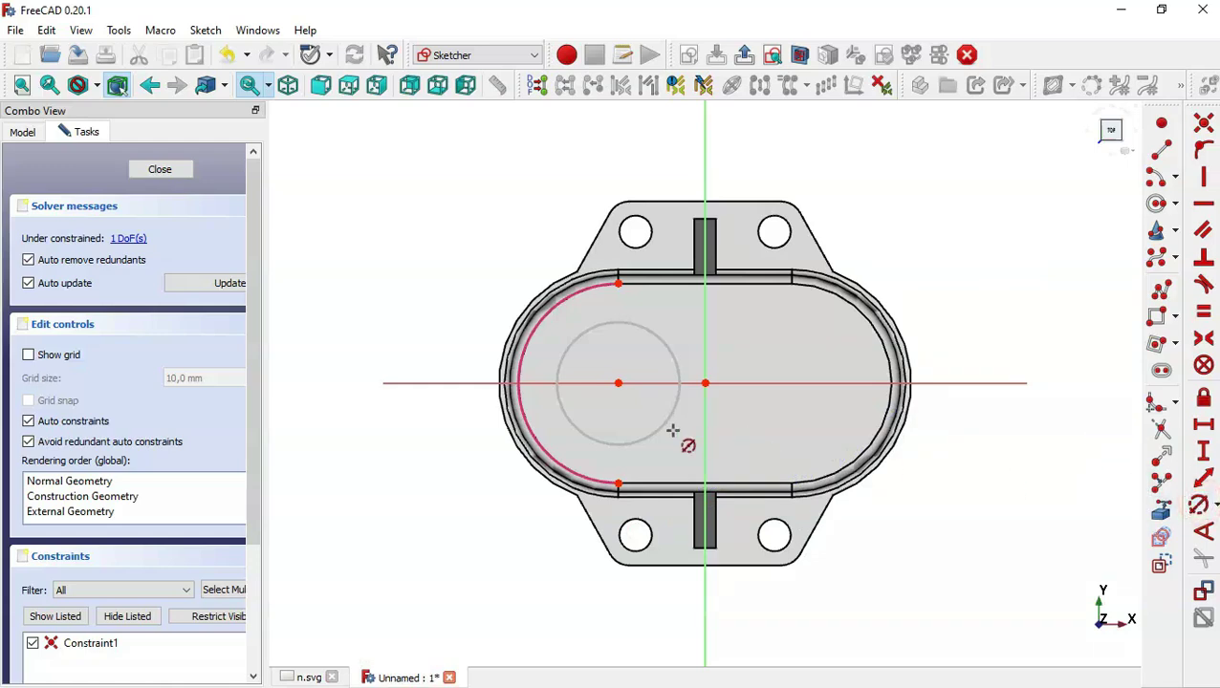
left_click(664, 422)
type("45")
key("Return")
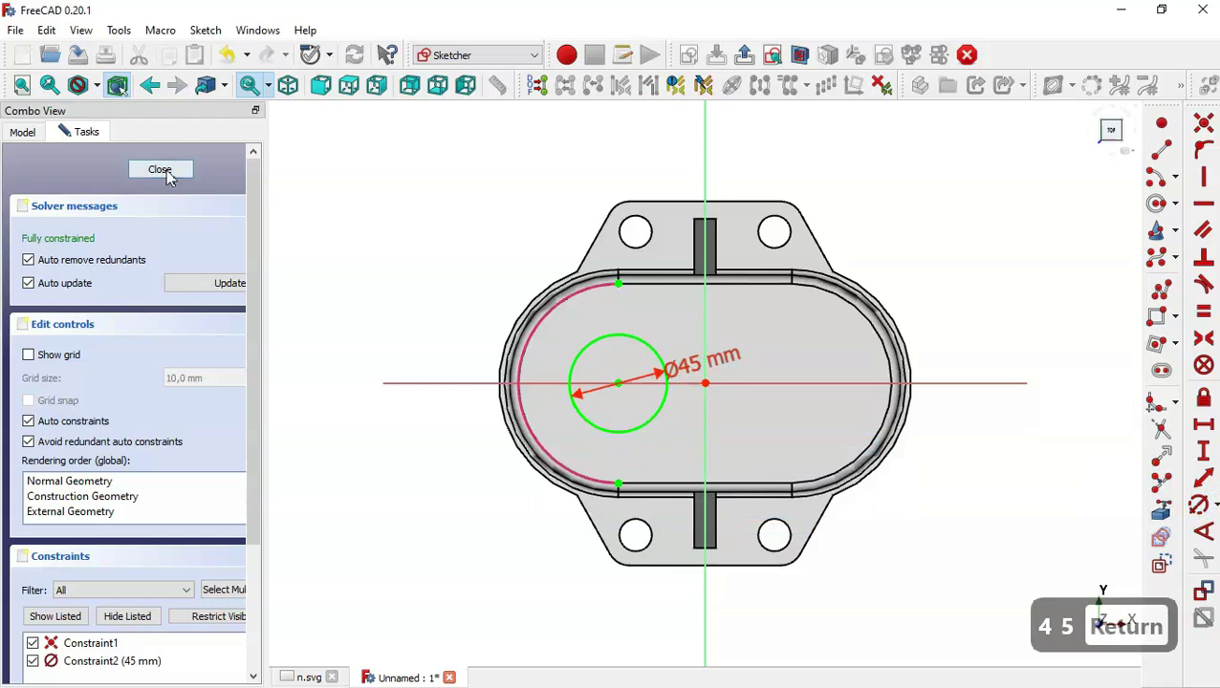
left_click(160, 170)
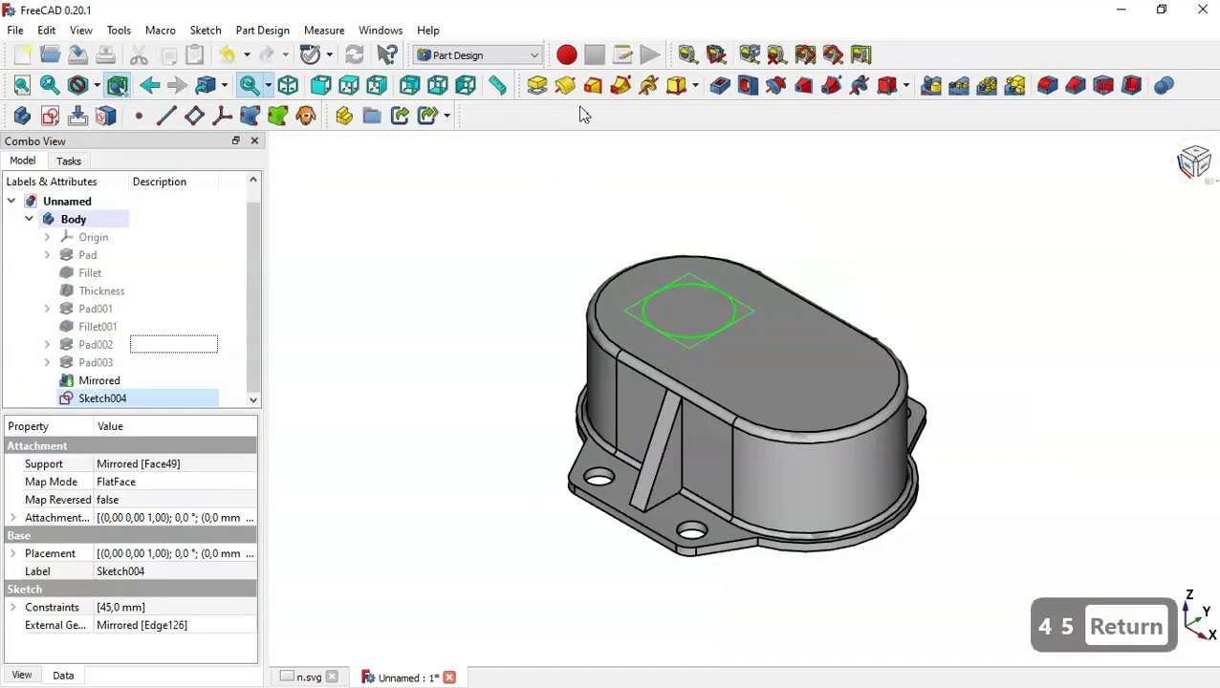
Pocket the Ø45 circle through the top of the shell.
left_click(721, 93)
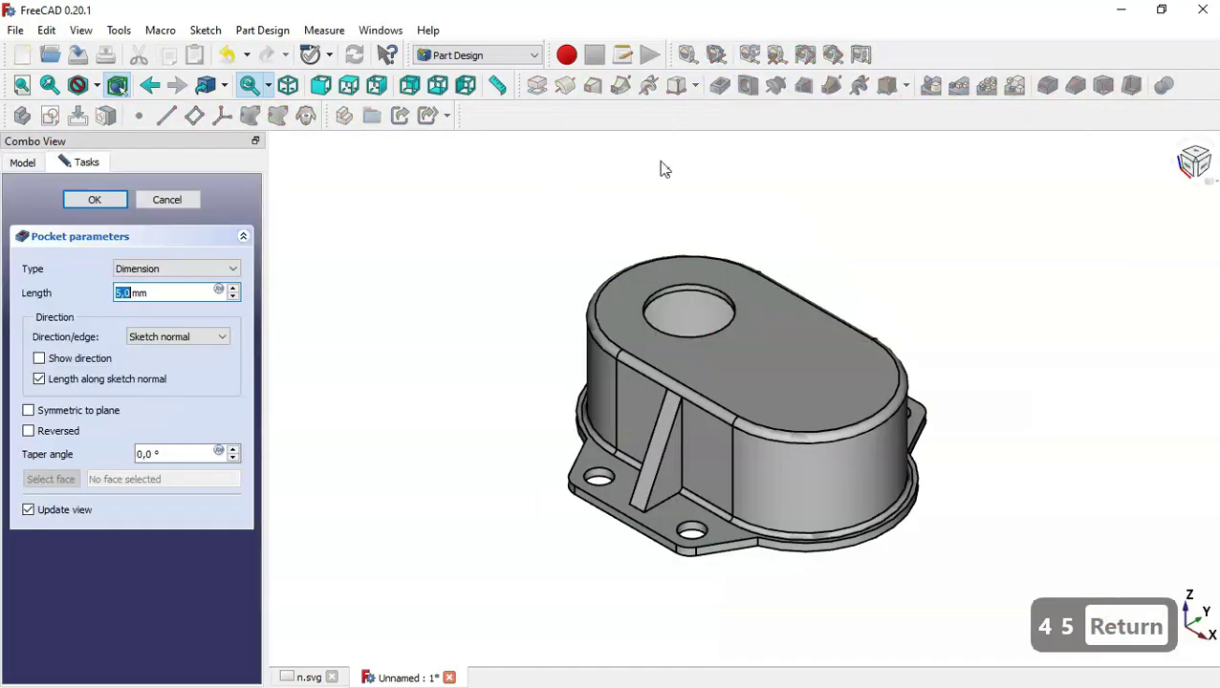
middle_click_drag(718, 211, 764, 225)
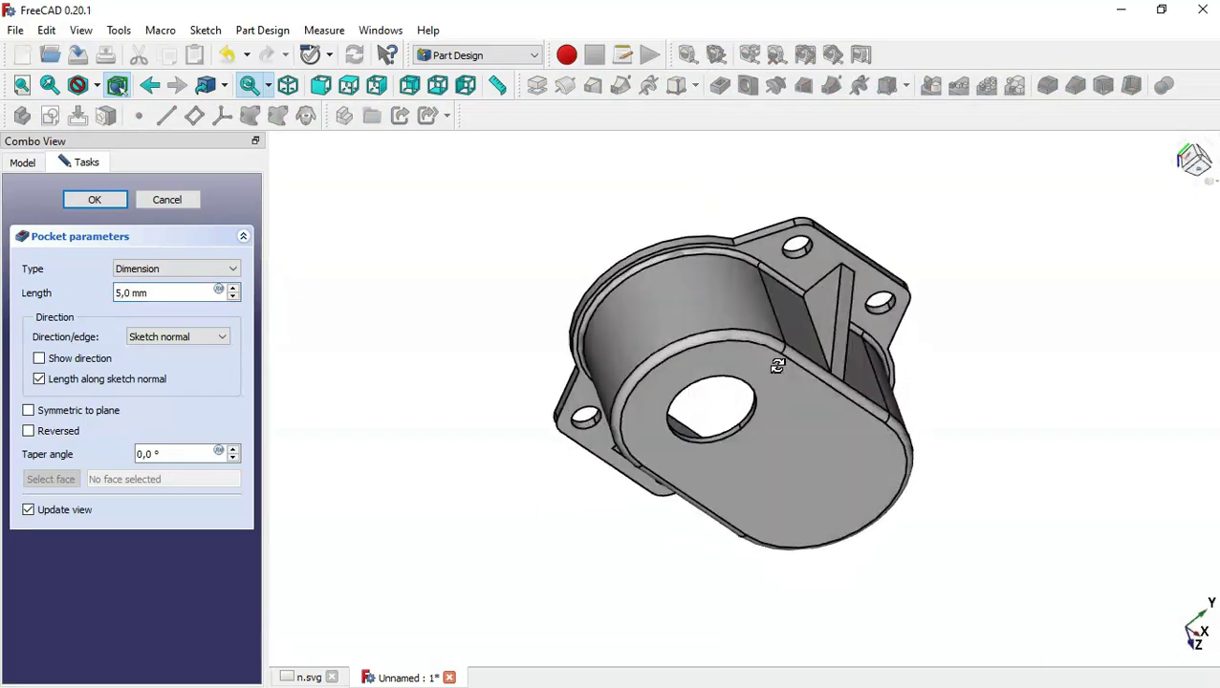
left_click(114, 204)
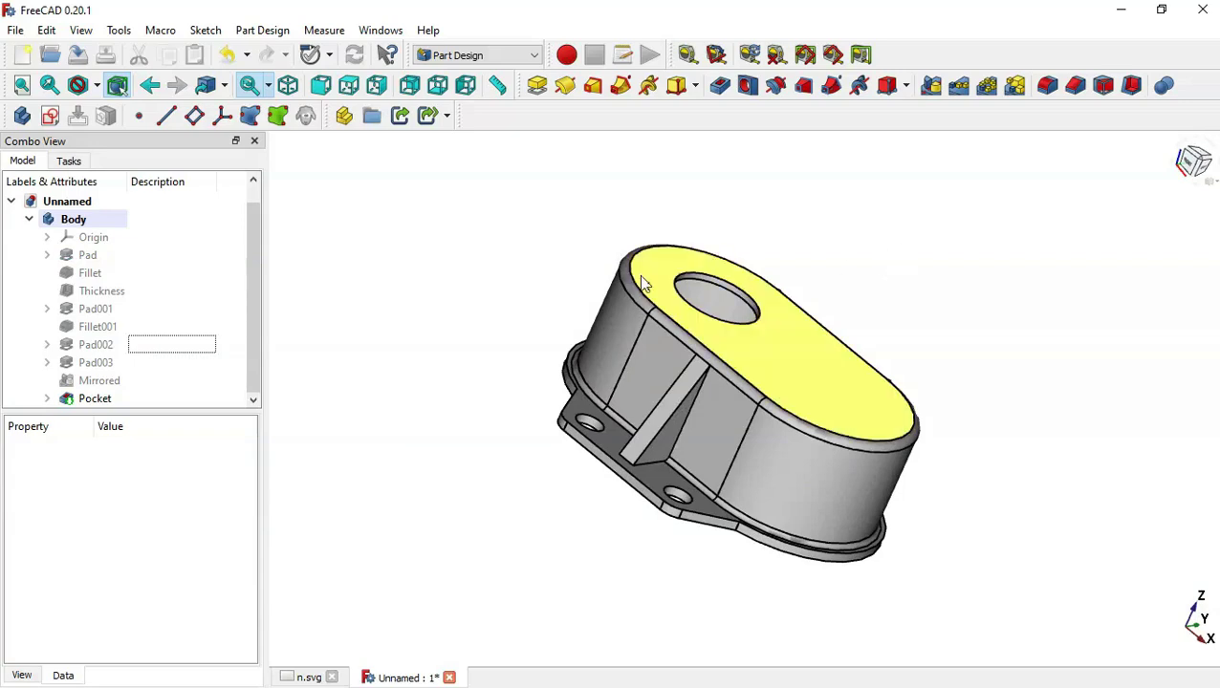
key("Home")
scroll(748, 287, "up", 3)
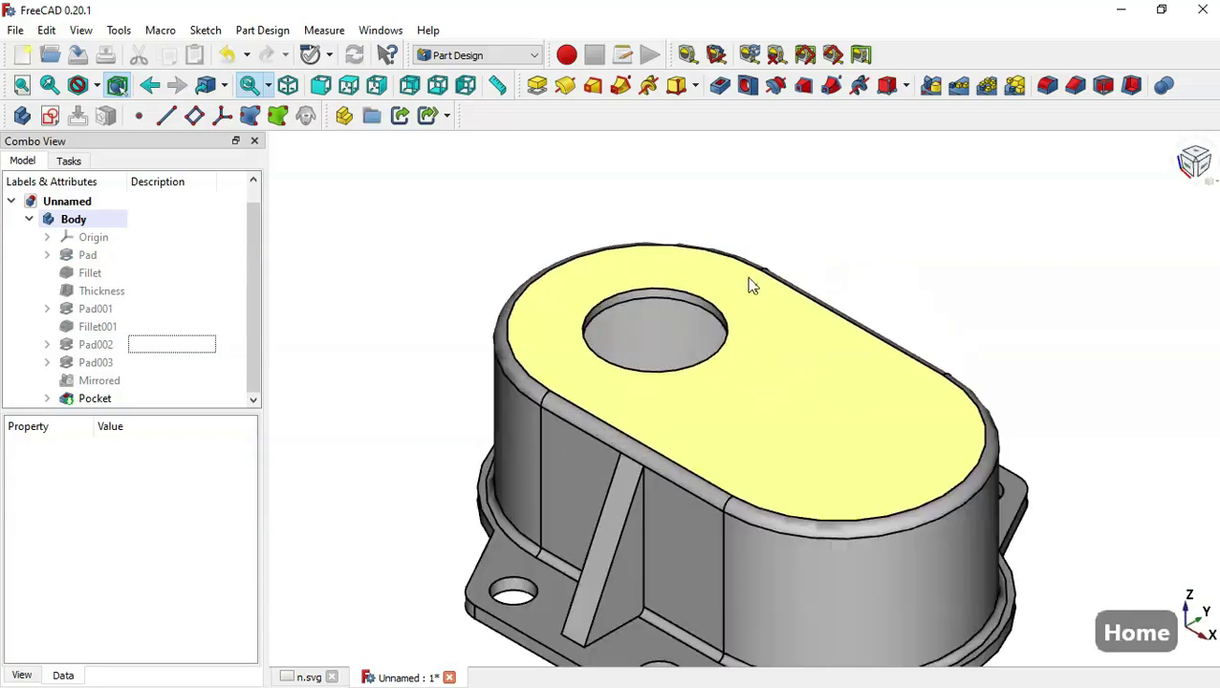
Bevel the hole's top edge with a 2 mm chamfer.
left_click(674, 295)
left_click(1074, 87)
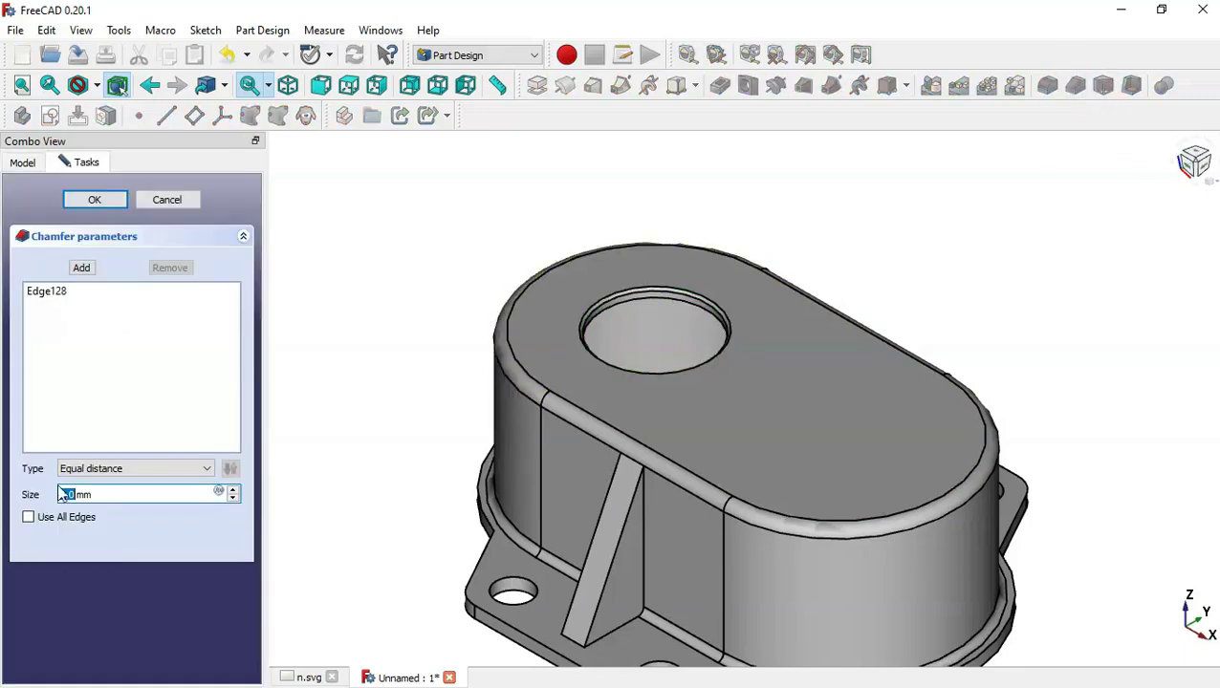
triple_click(148, 495)
type("2")
left_click(102, 200)
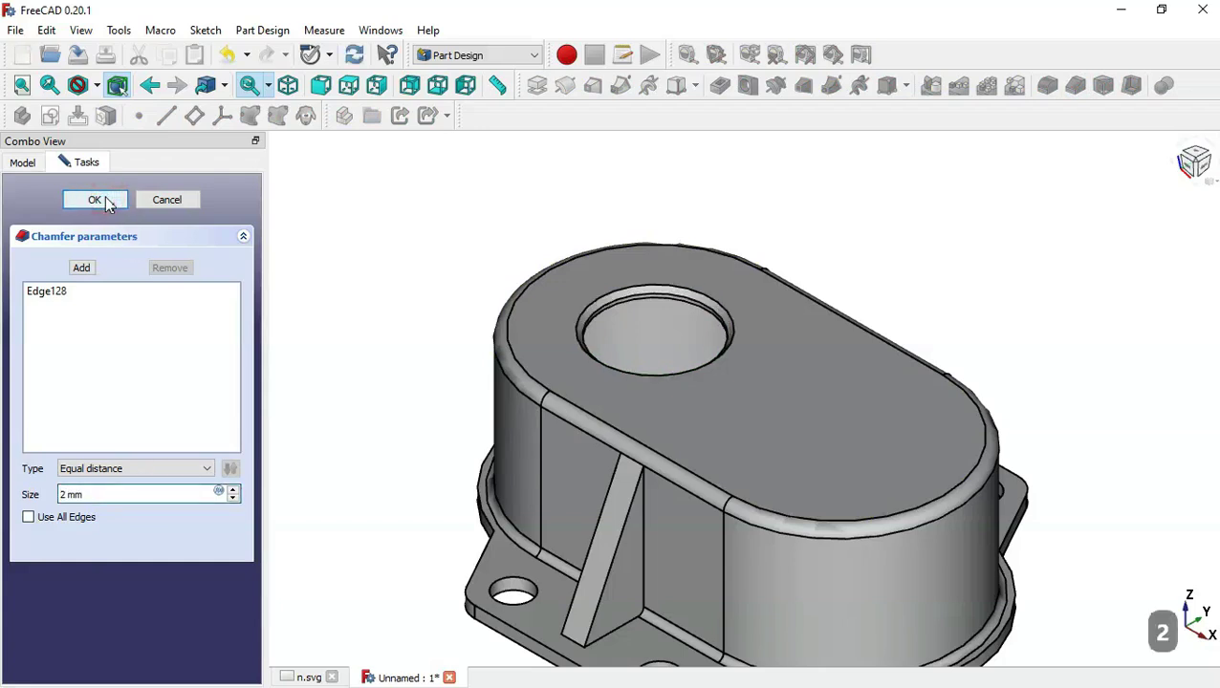
left_click(487, 197)
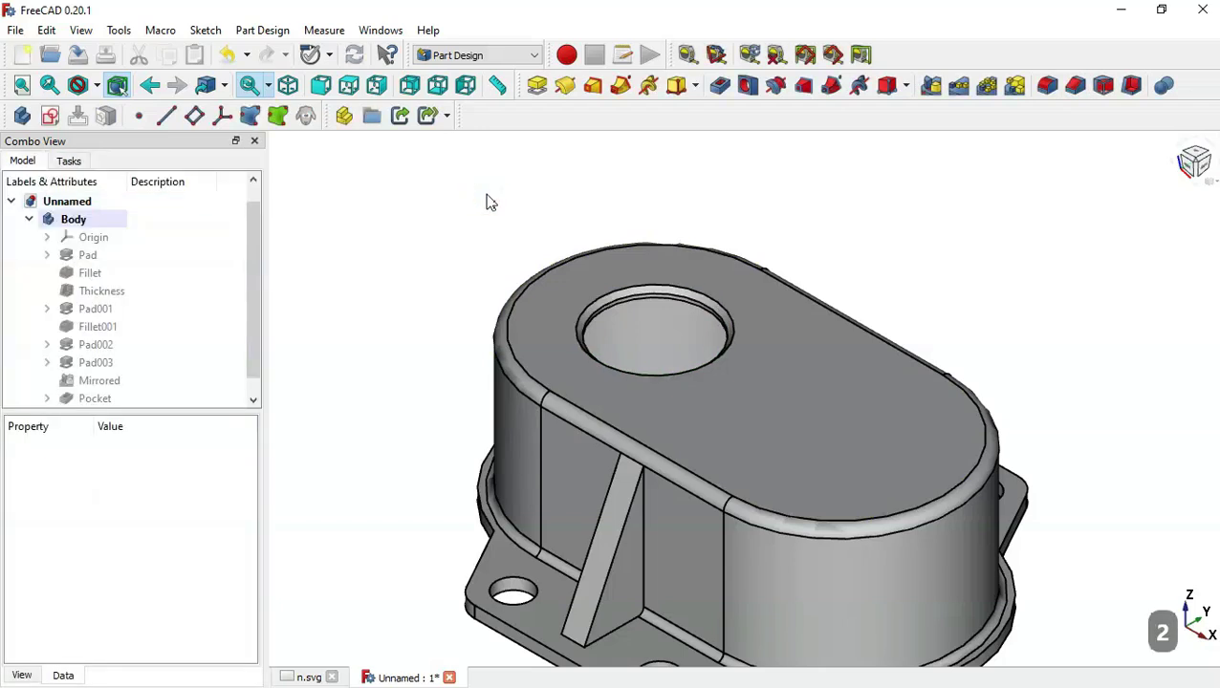
left_click(900, 428)
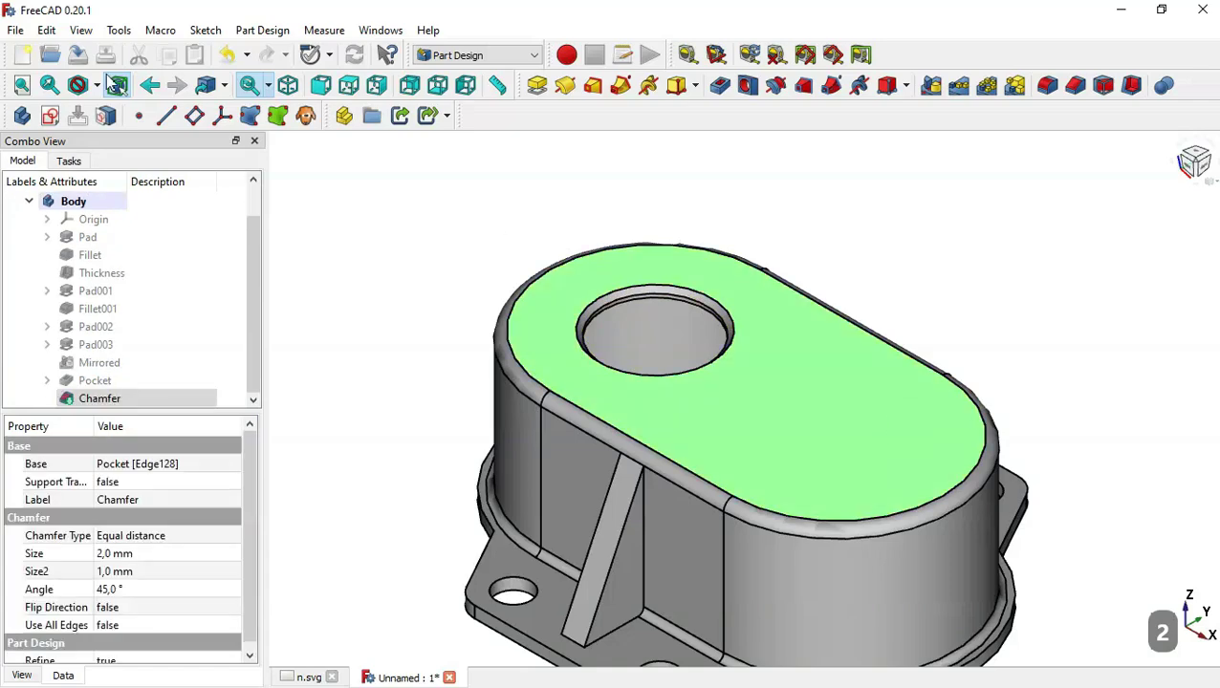
On the top face, sketch a square centred on the referenced right end arc, deleting its construction circle.
left_click(51, 116)
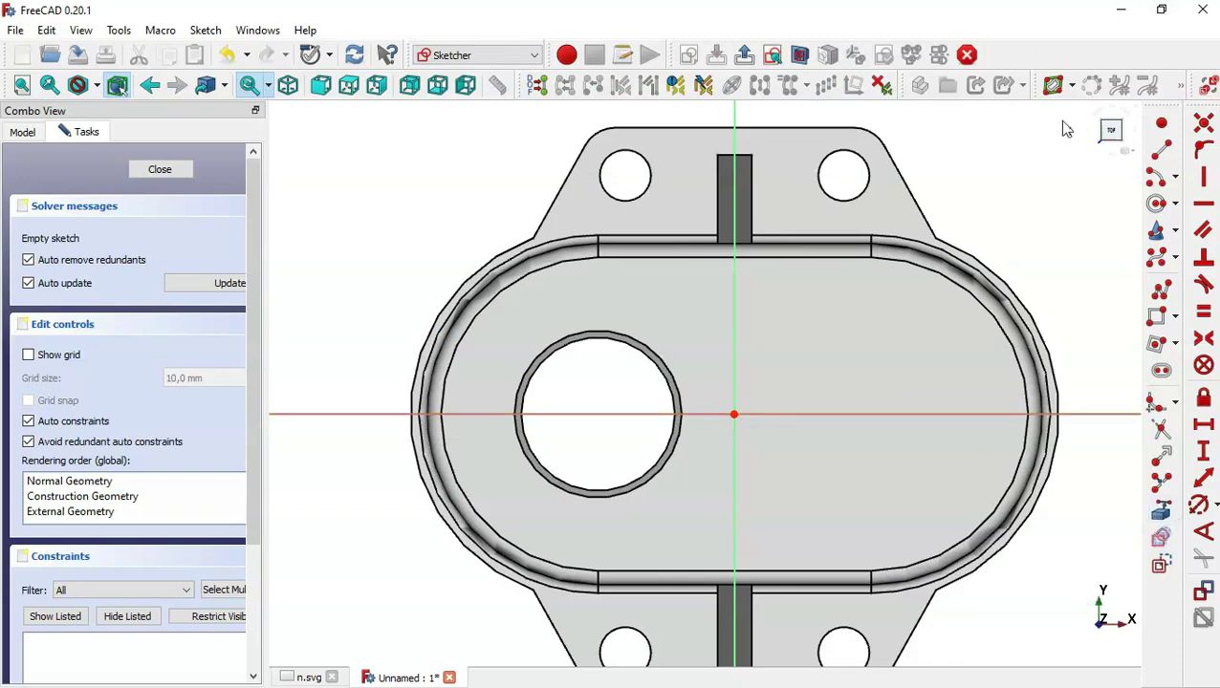
left_click(1160, 509)
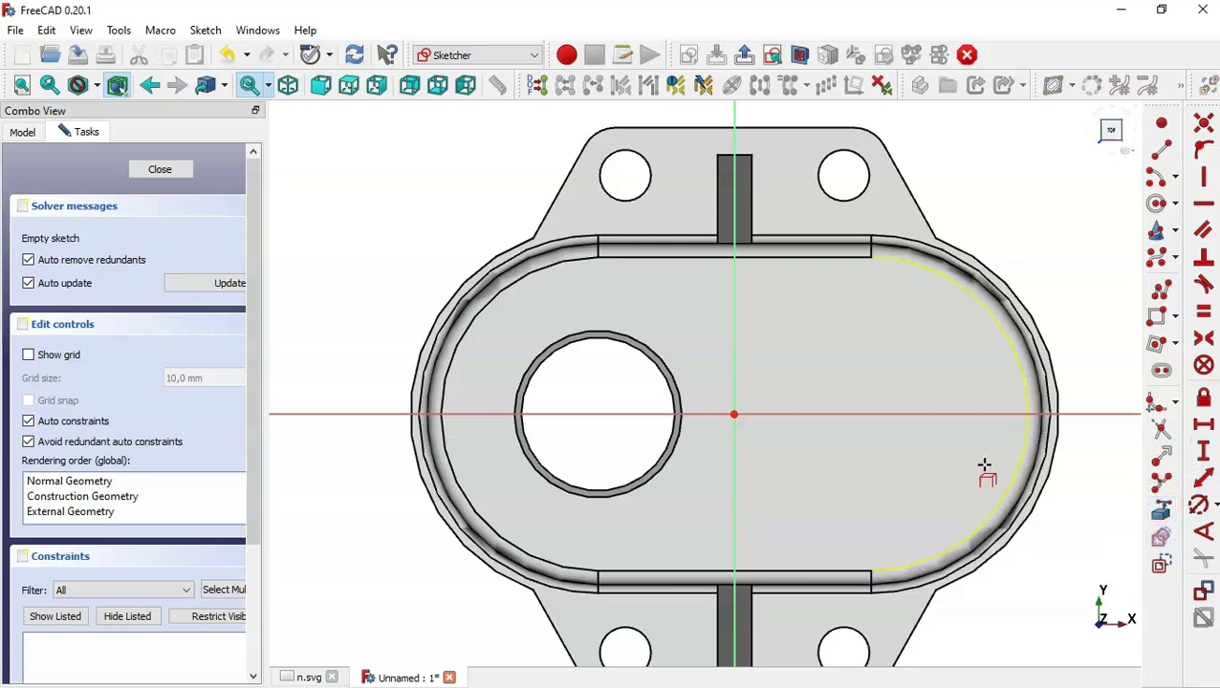
left_click(1013, 481)
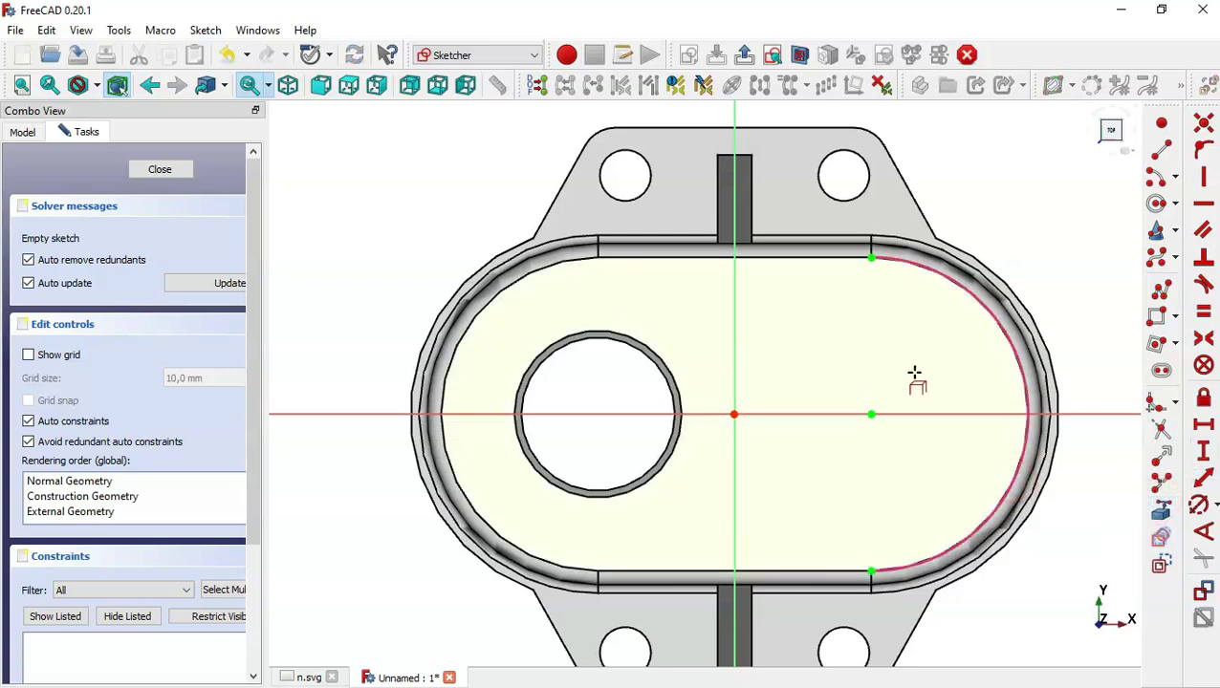
left_click(1177, 348)
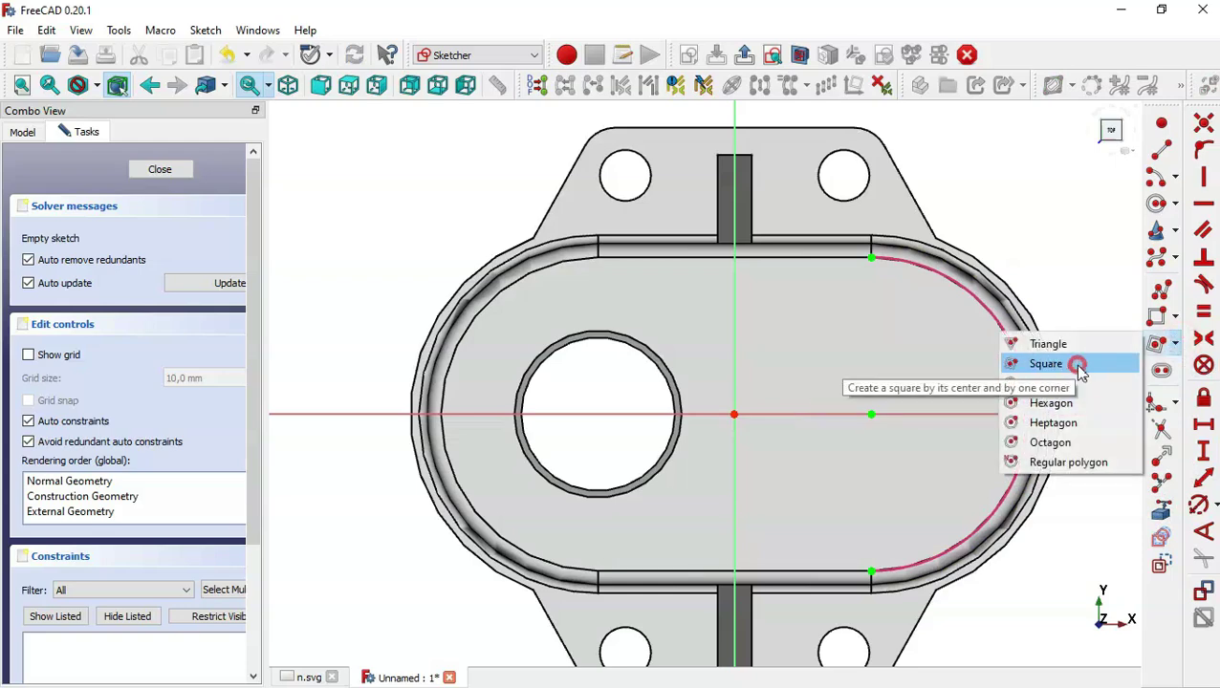
left_click(1078, 364)
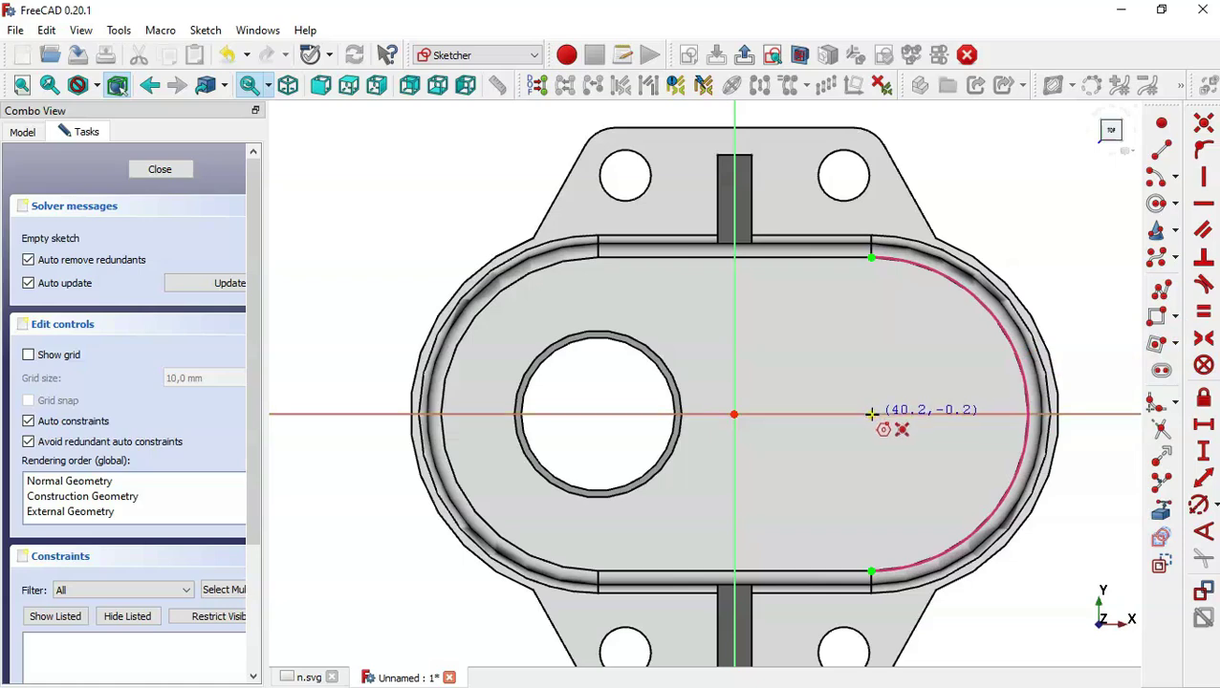
left_click(871, 414)
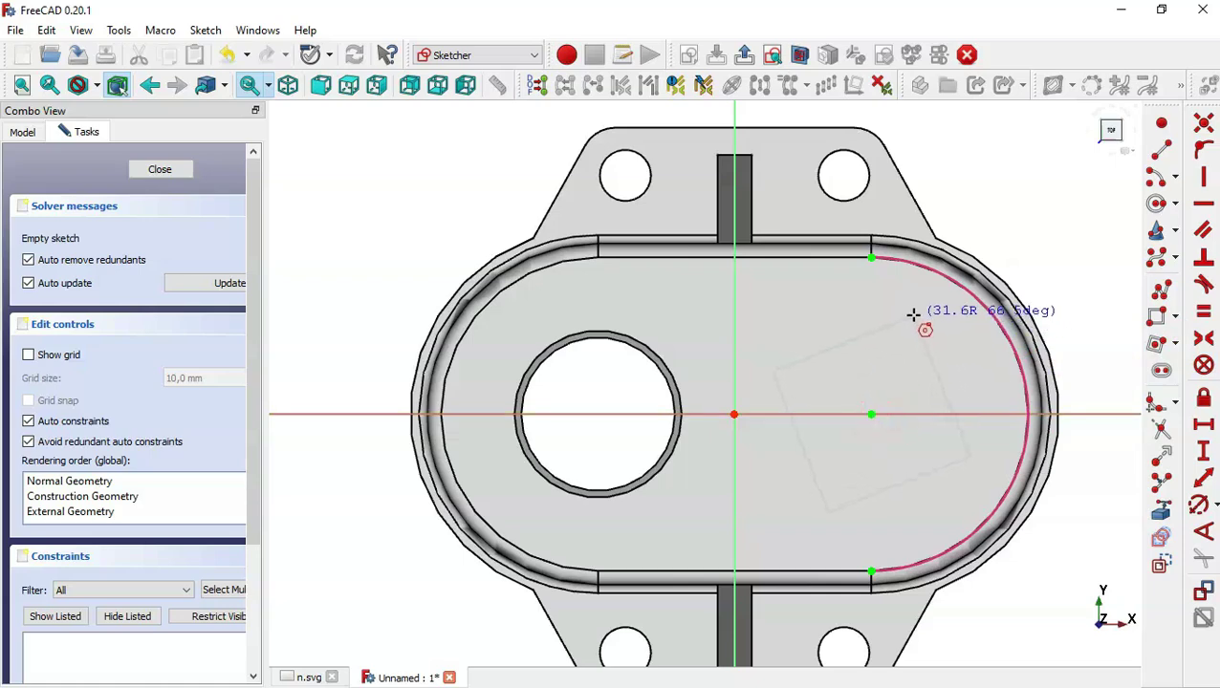
left_click(882, 306)
key("Escape")
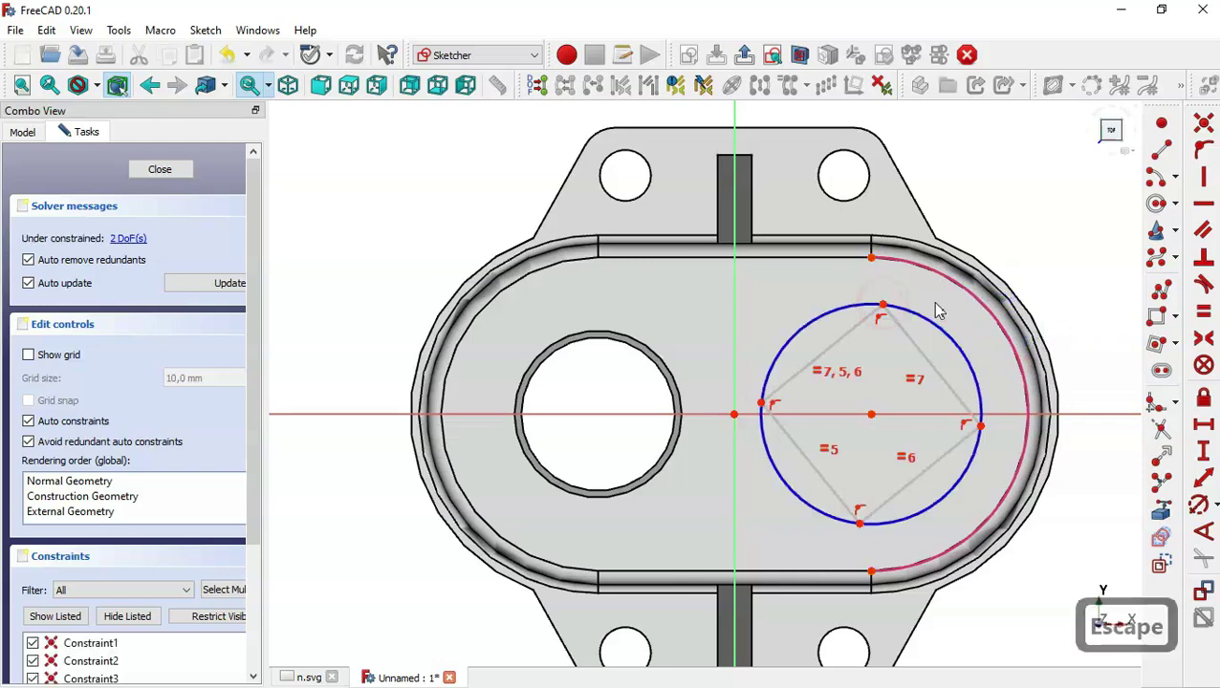
left_click(939, 327)
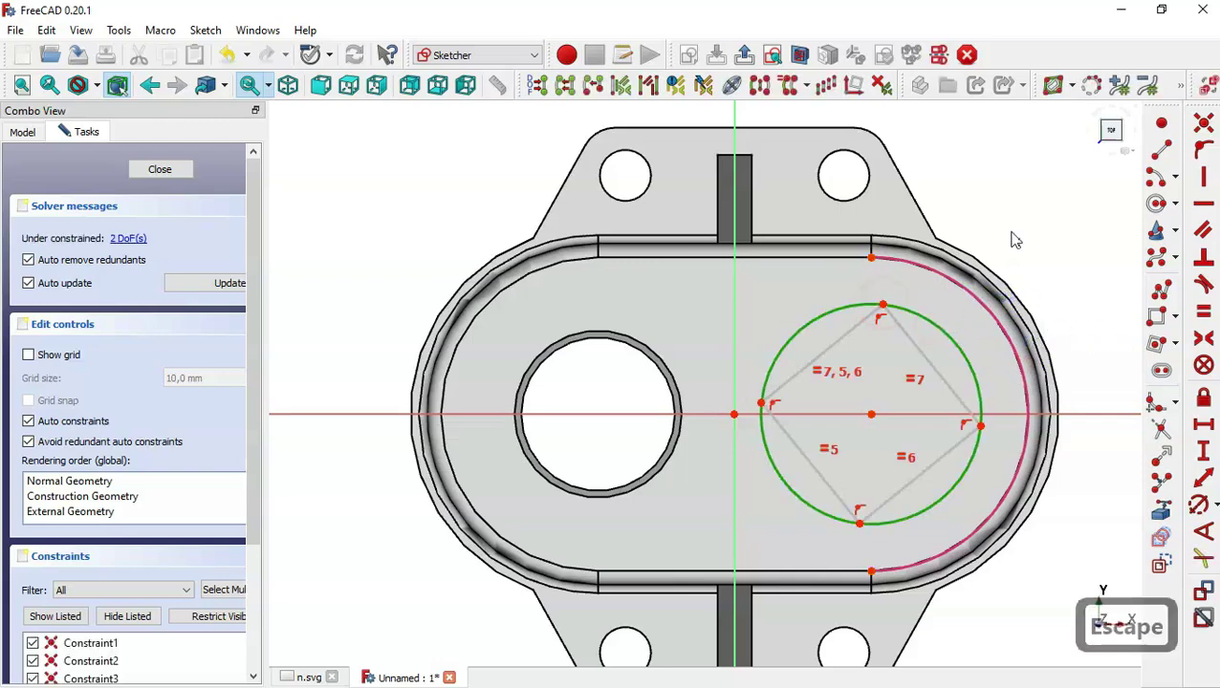
key("Delete")
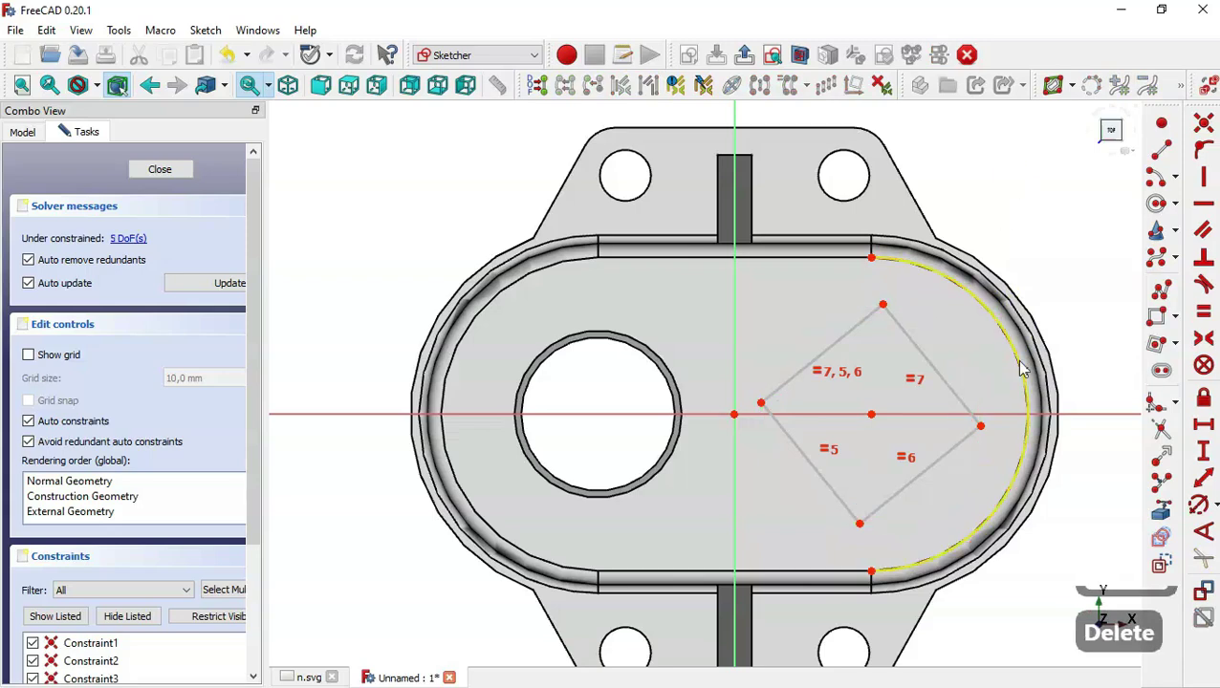
Fillet the square's top, right, bottom and left corners.
left_click(1159, 403)
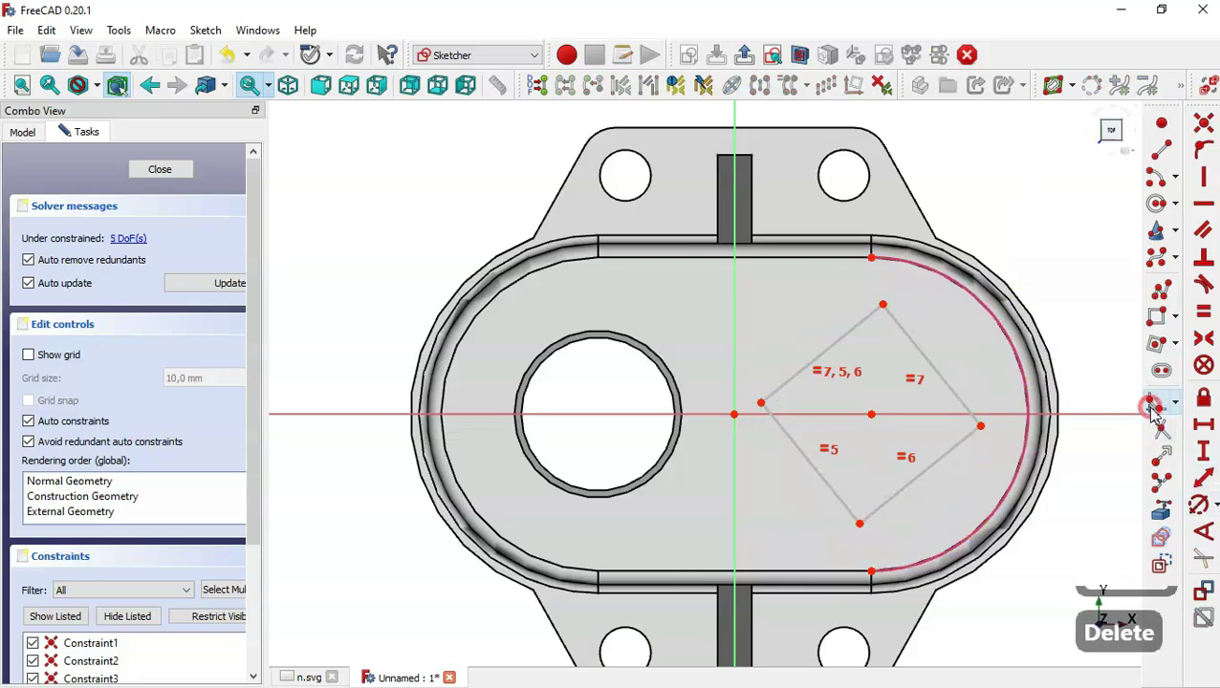
left_click(859, 322)
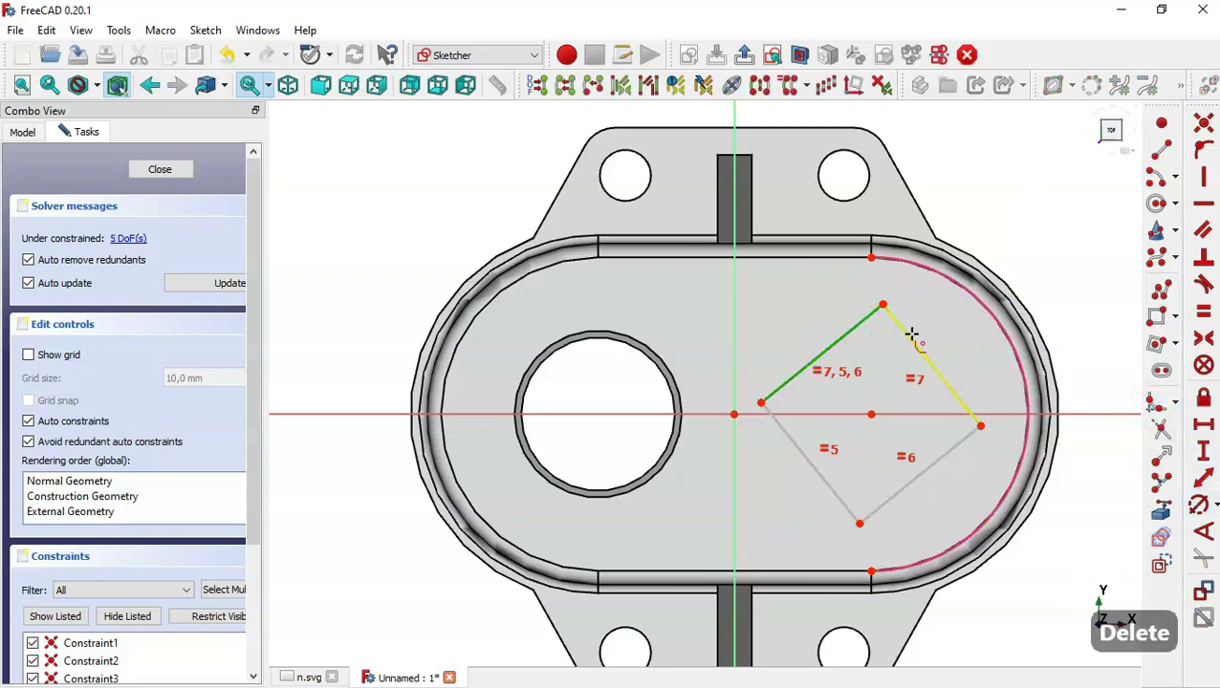
key("Delete")
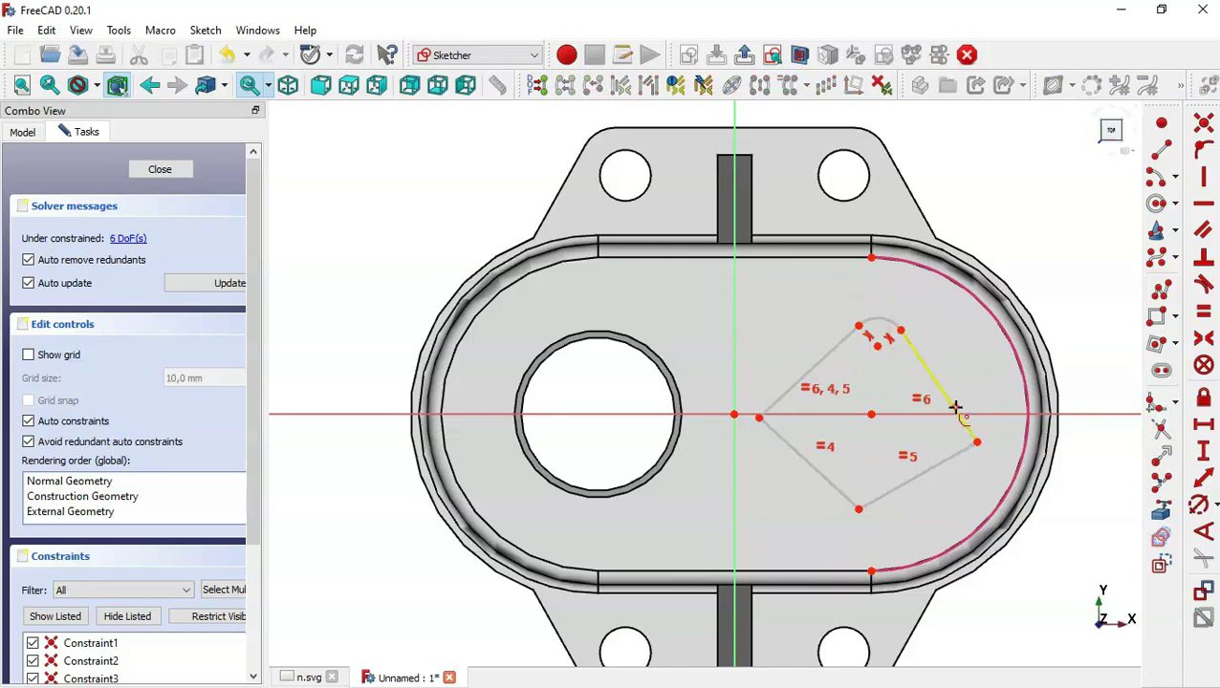
left_click(957, 452)
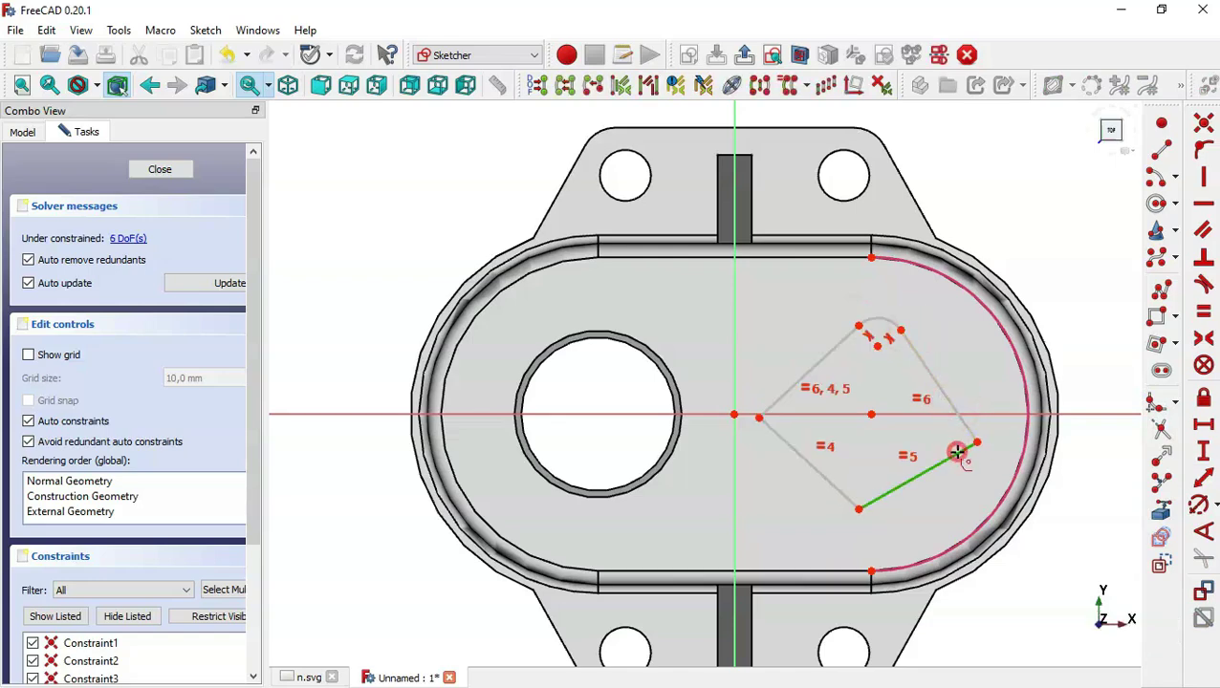
left_click(957, 452)
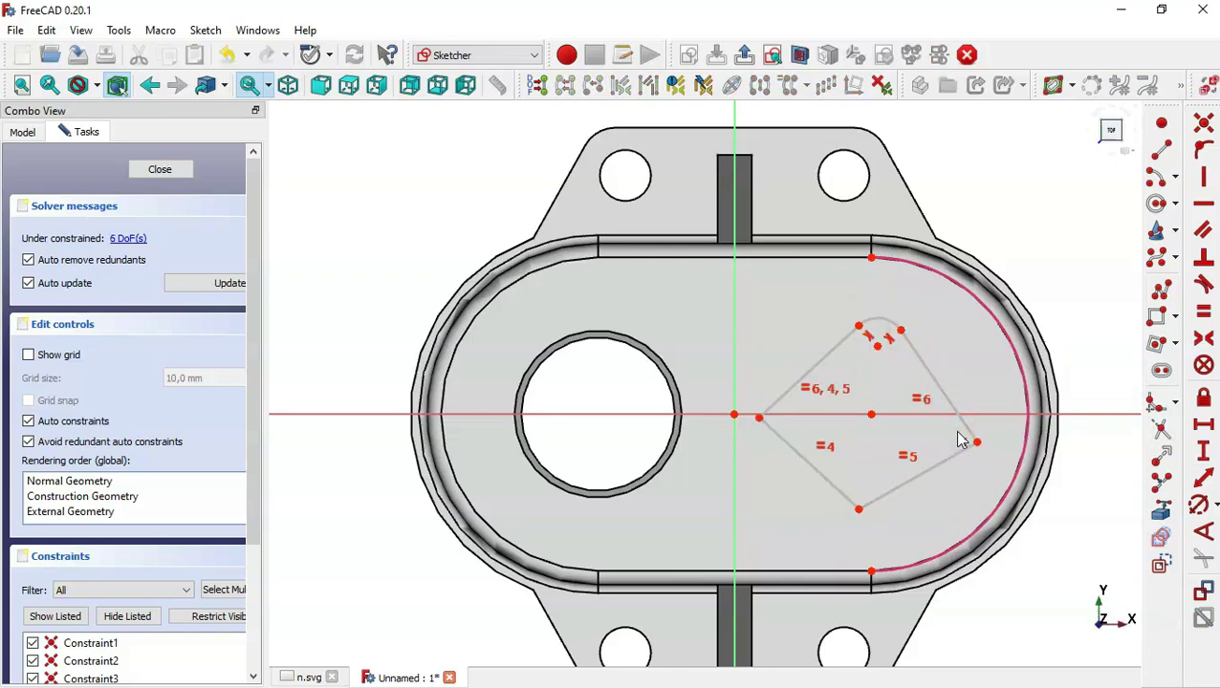
left_click(1156, 407)
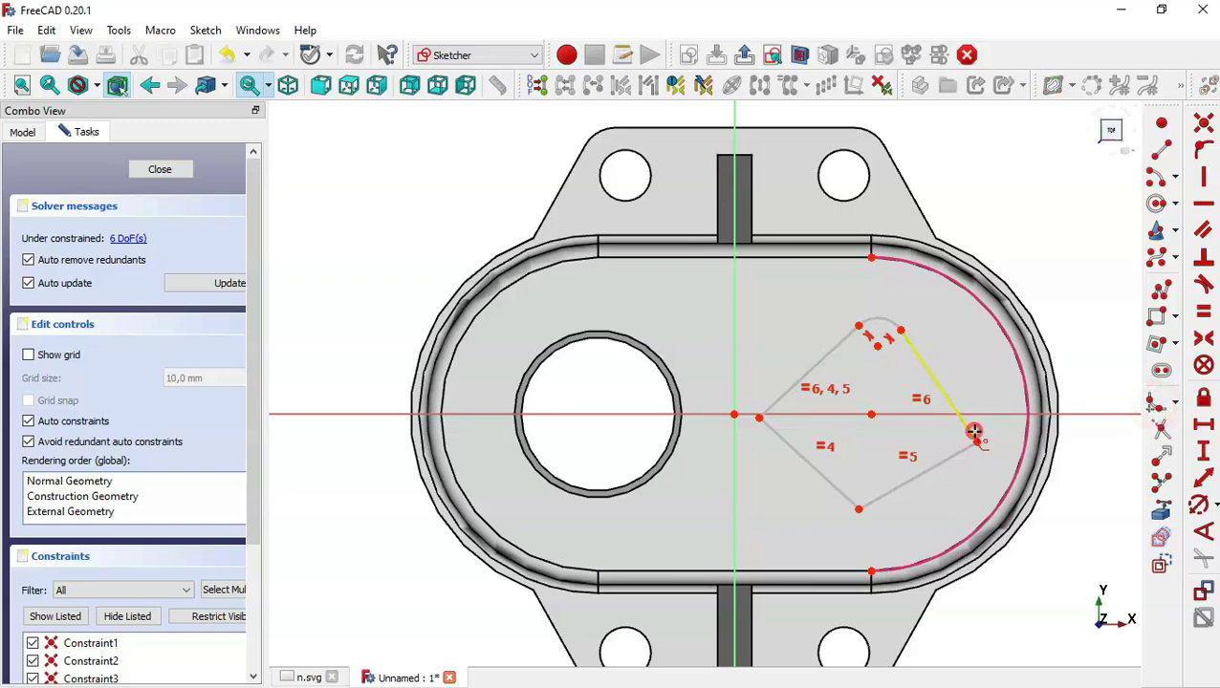
left_click(971, 430)
left_click(965, 450)
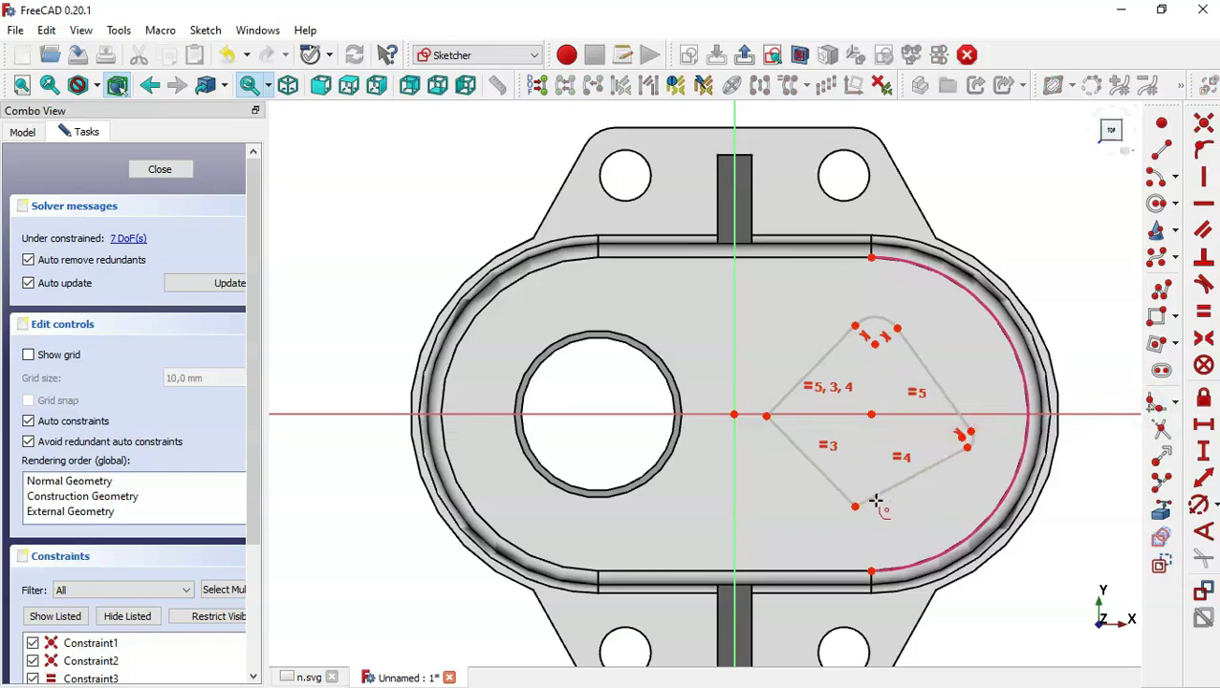
left_click(868, 498)
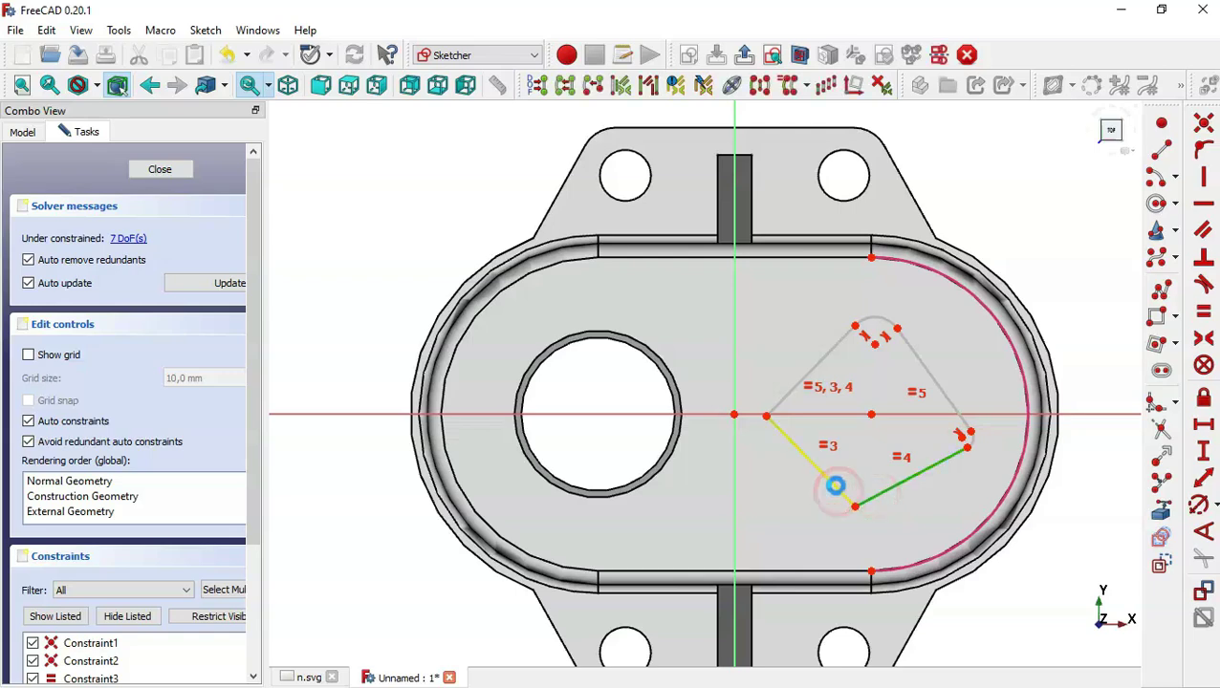
left_click(837, 491)
left_click(791, 432)
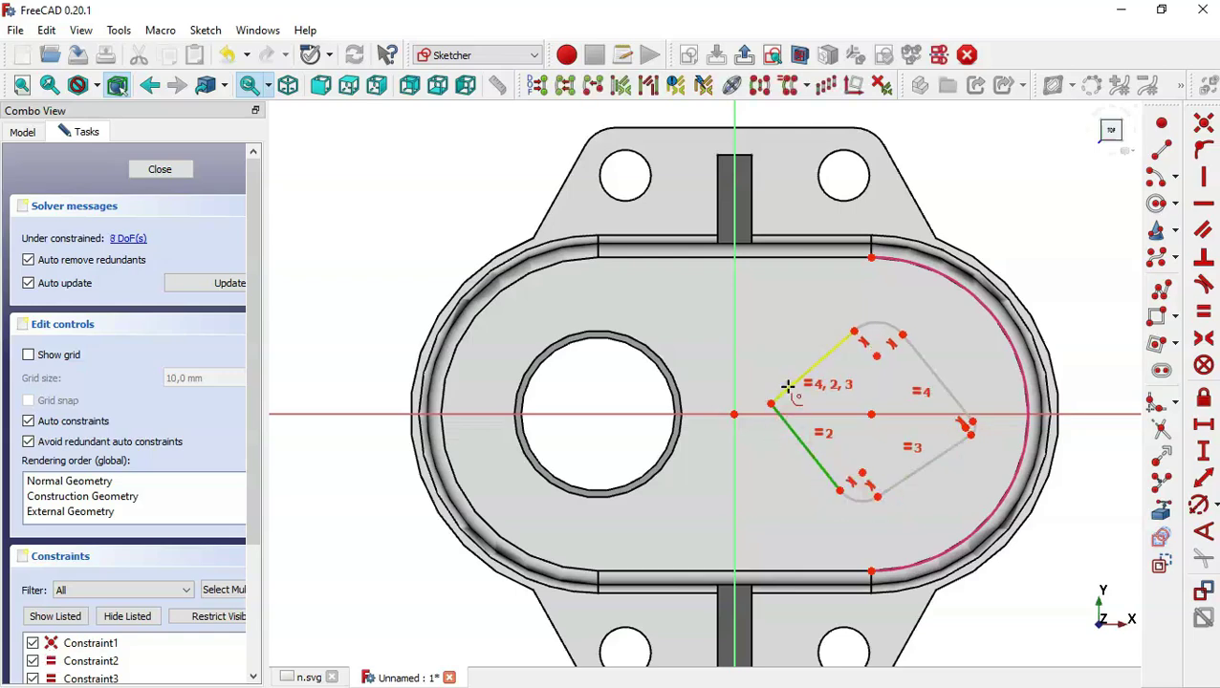
left_click(780, 388)
key("Escape")
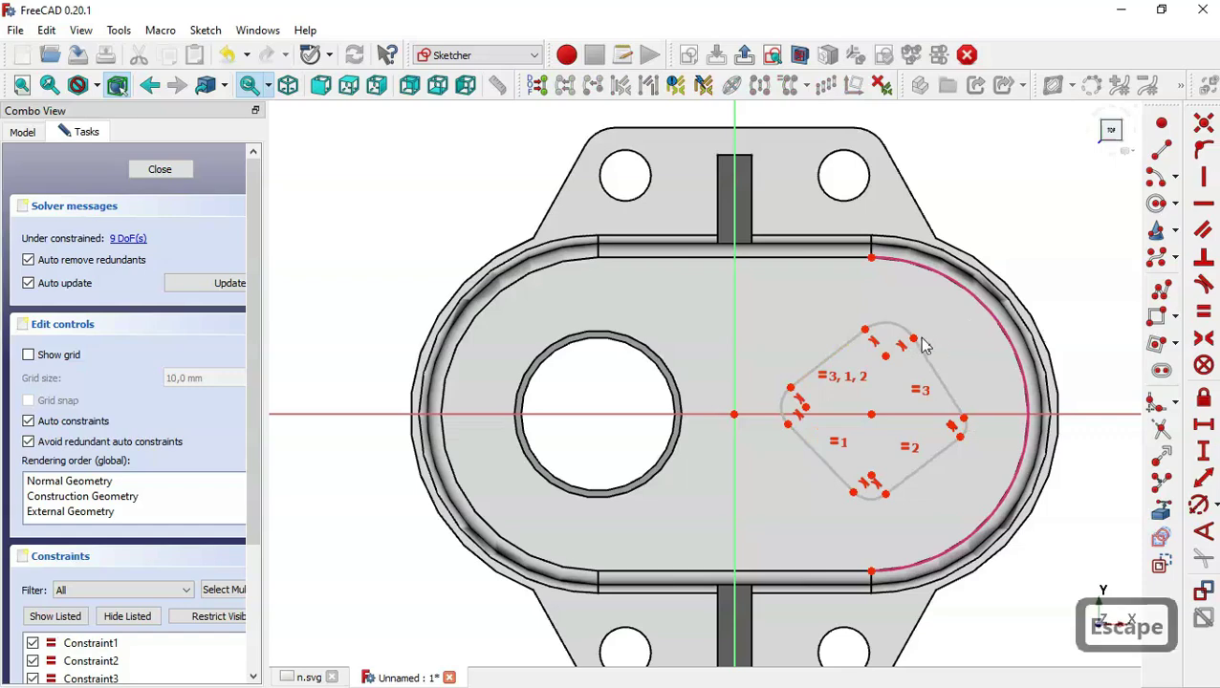
Constrain all four fillet arcs to an equal radius.
left_click(894, 332)
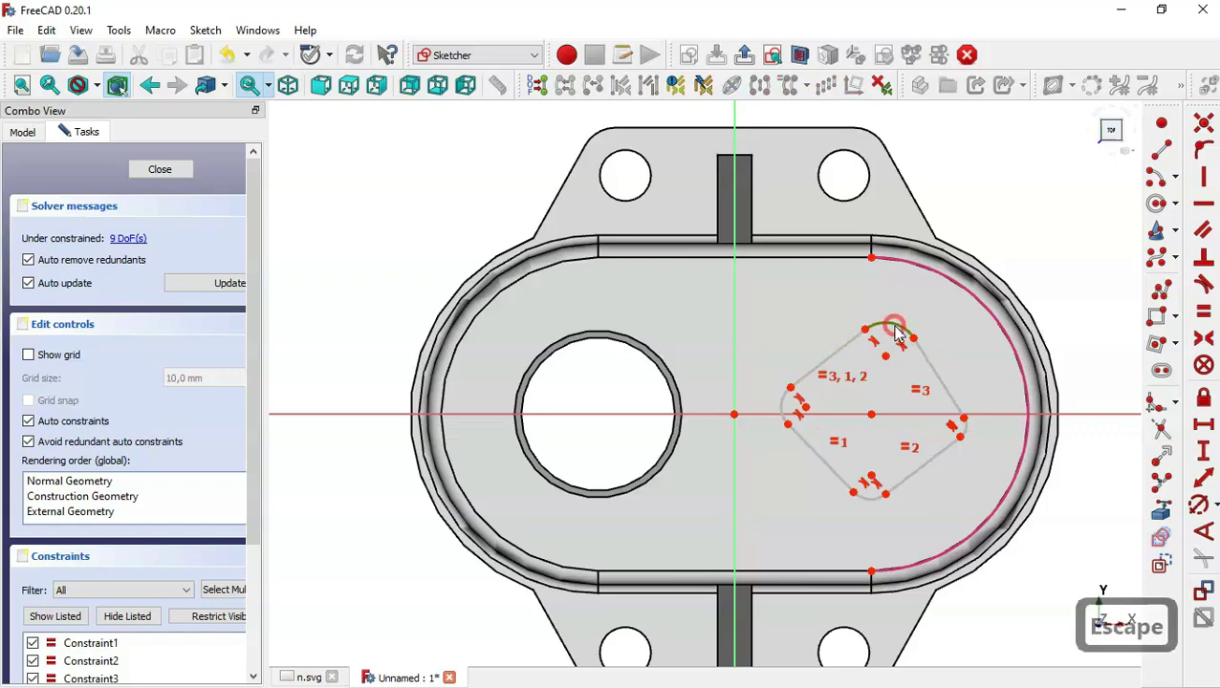
left_click(785, 407)
left_click(871, 500)
left_click(964, 430)
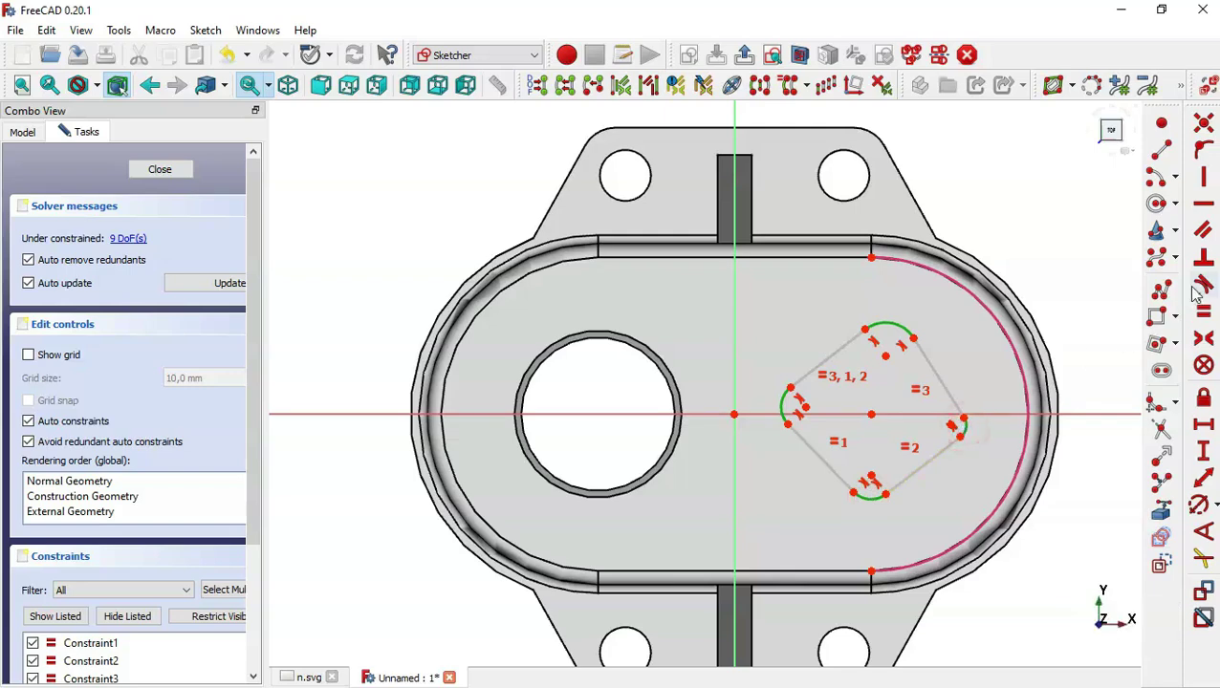
left_click(1203, 315)
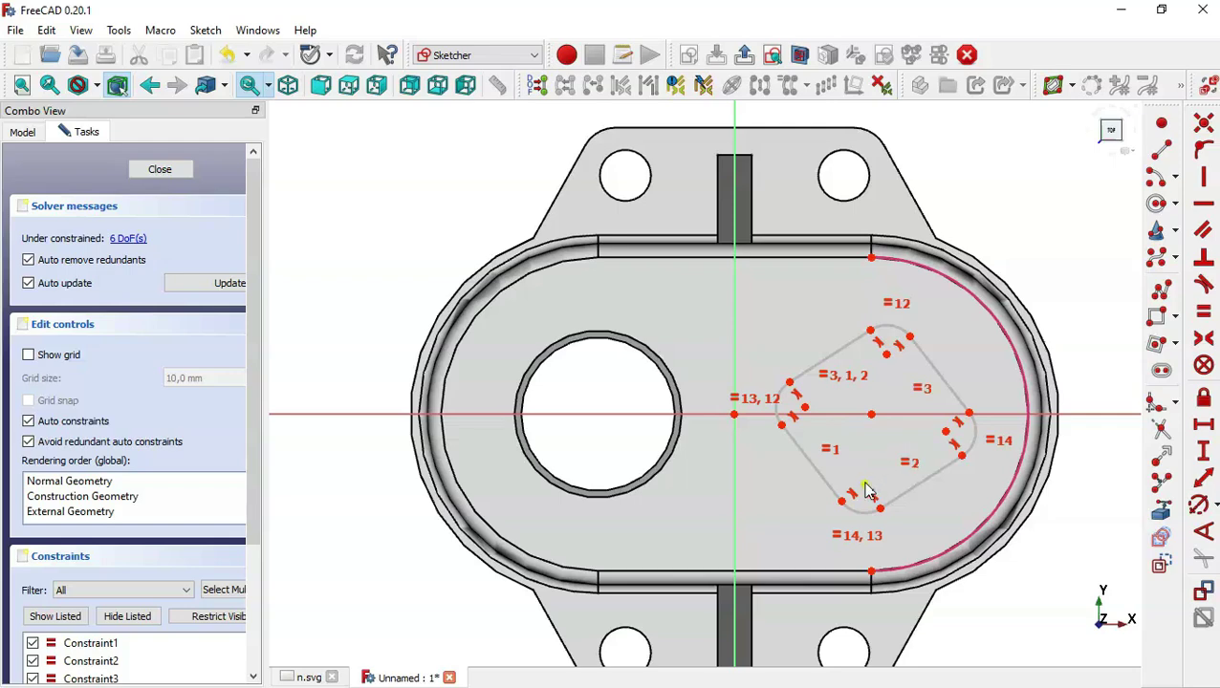
Align the square's centre point vertically and make the left and right corners symmetric about it.
left_click(871, 415)
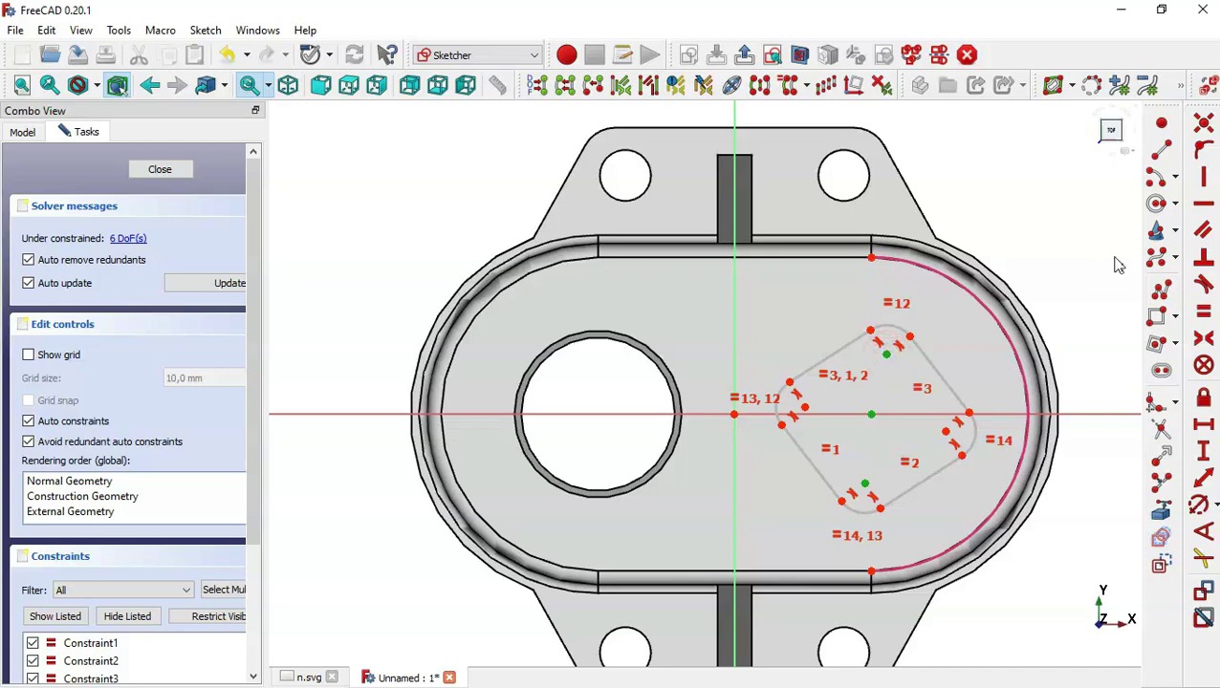
left_click(1202, 179)
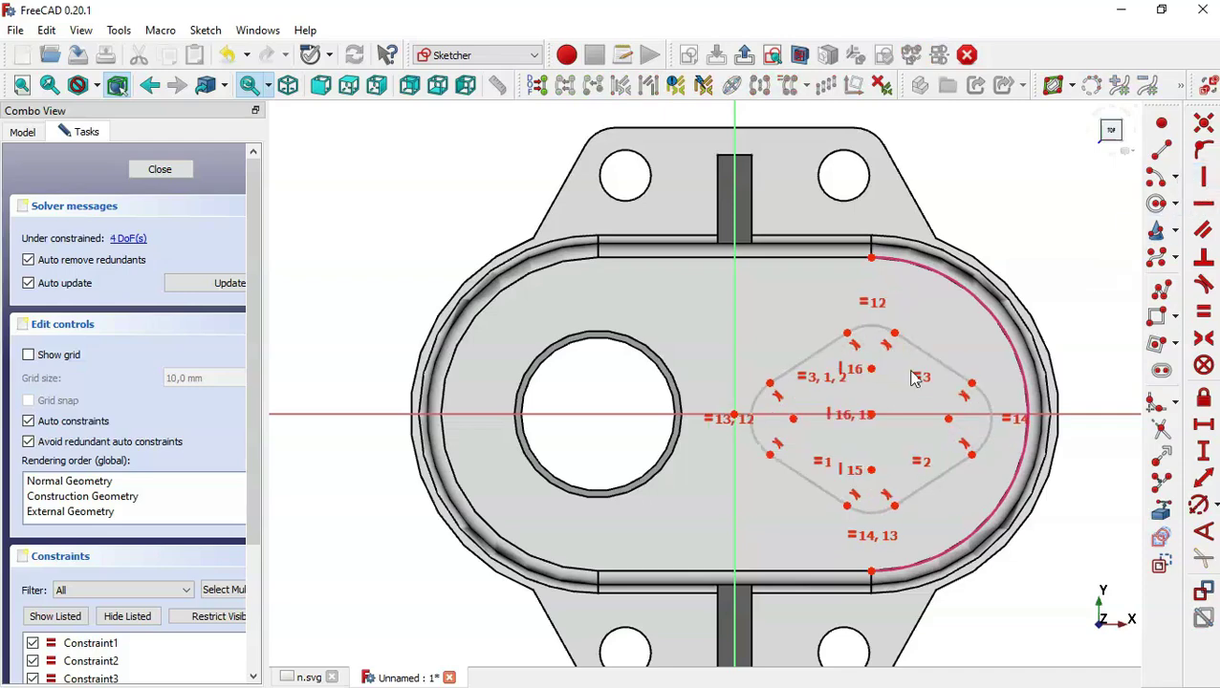
left_click(793, 420)
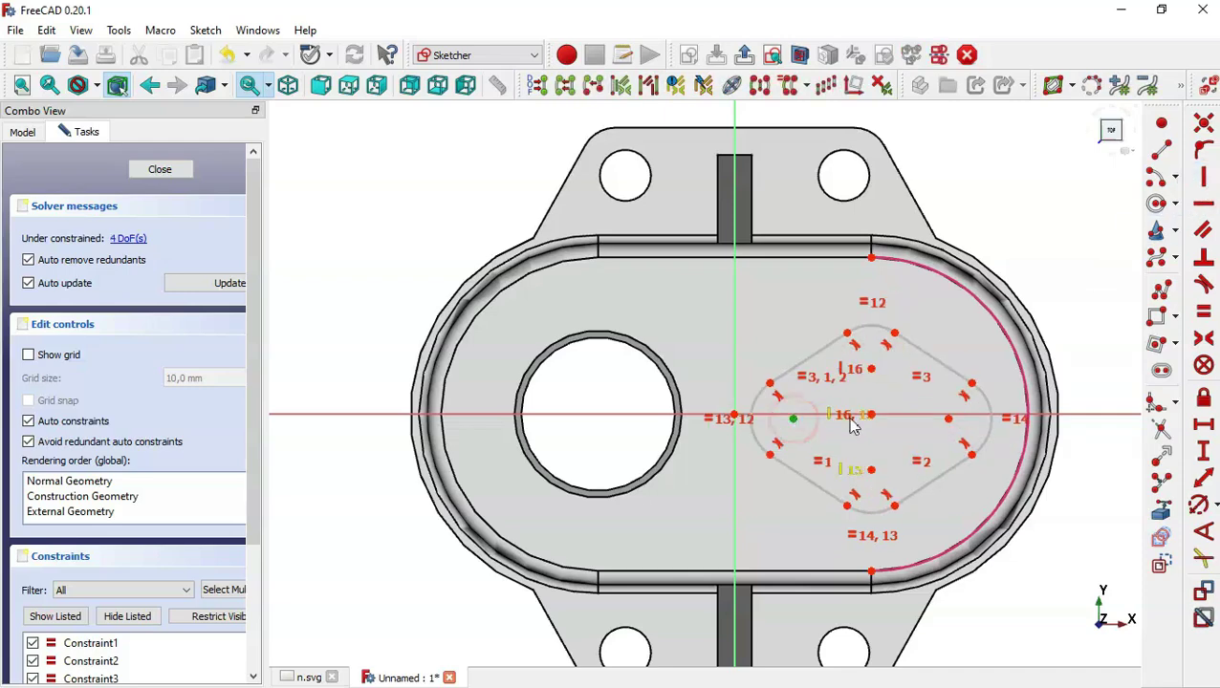
left_click(871, 417)
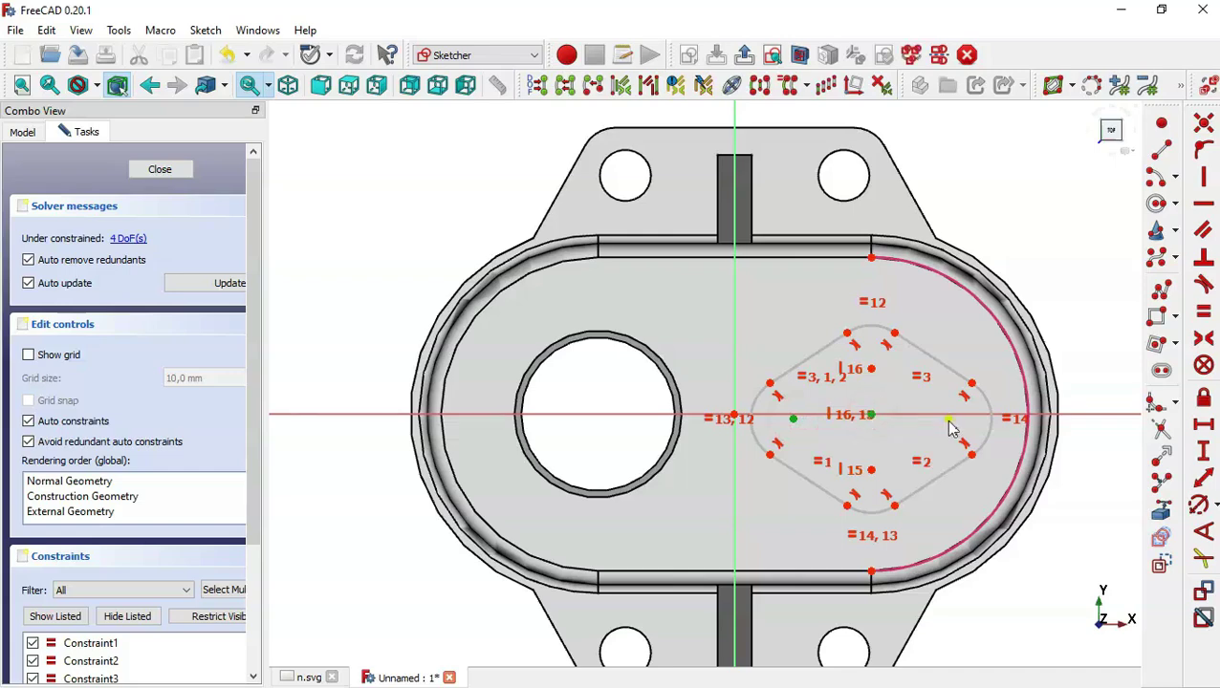
left_click(950, 420)
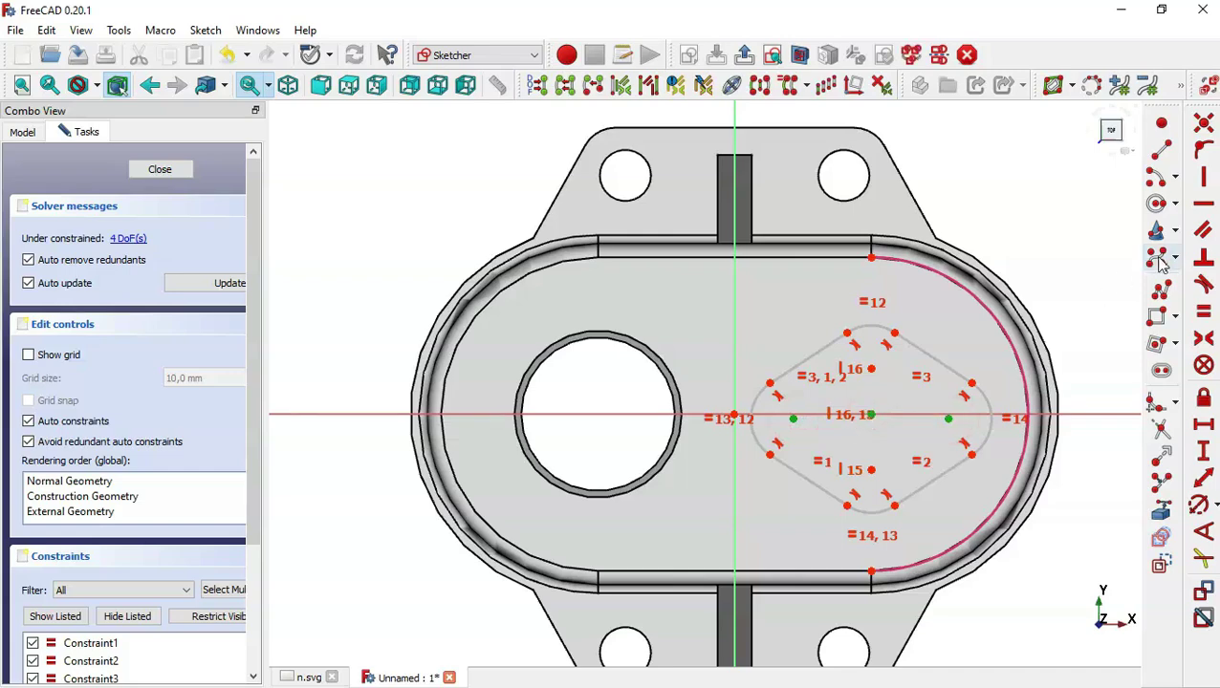
left_click(1205, 204)
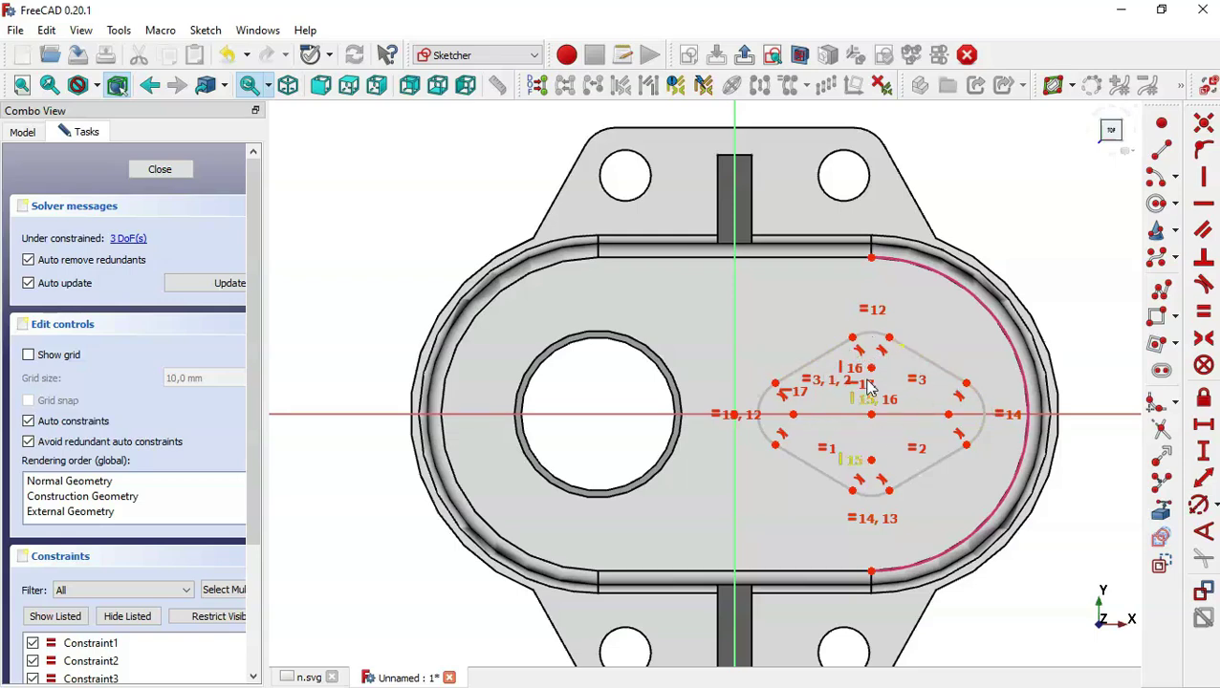
Show the n.svg drawing and pan to the top view's R5, 60 and 80 dimensions.
left_click(290, 678)
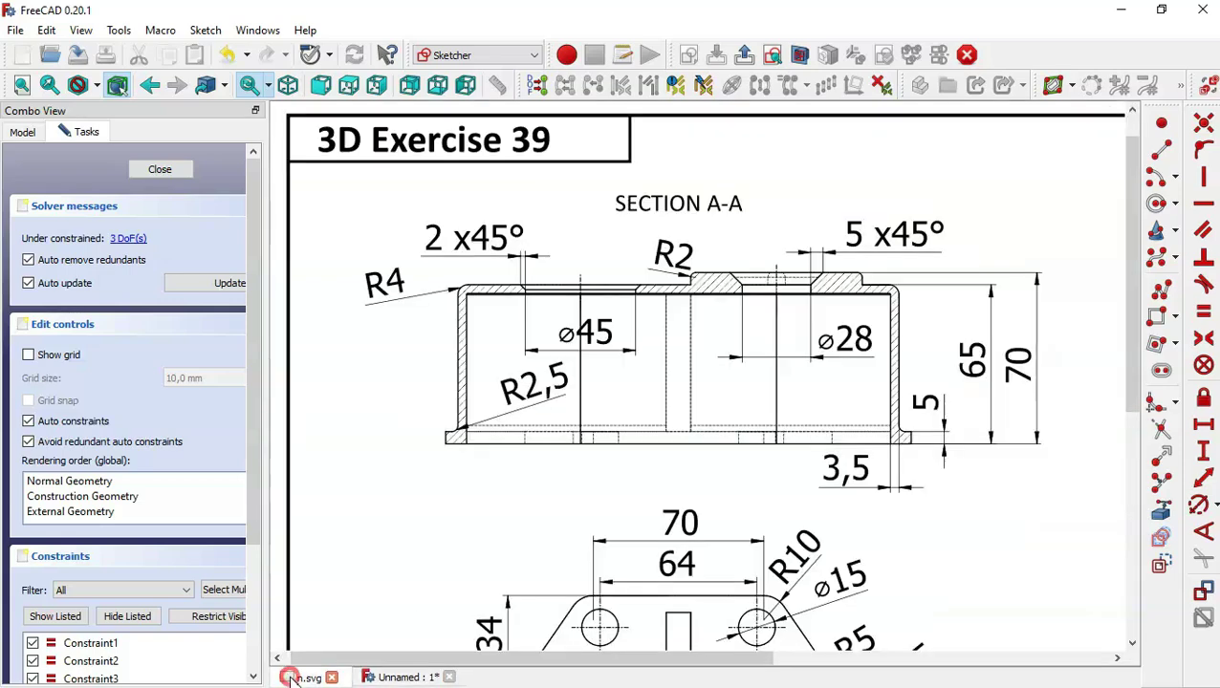
left_click_drag(939, 508, 870, 204)
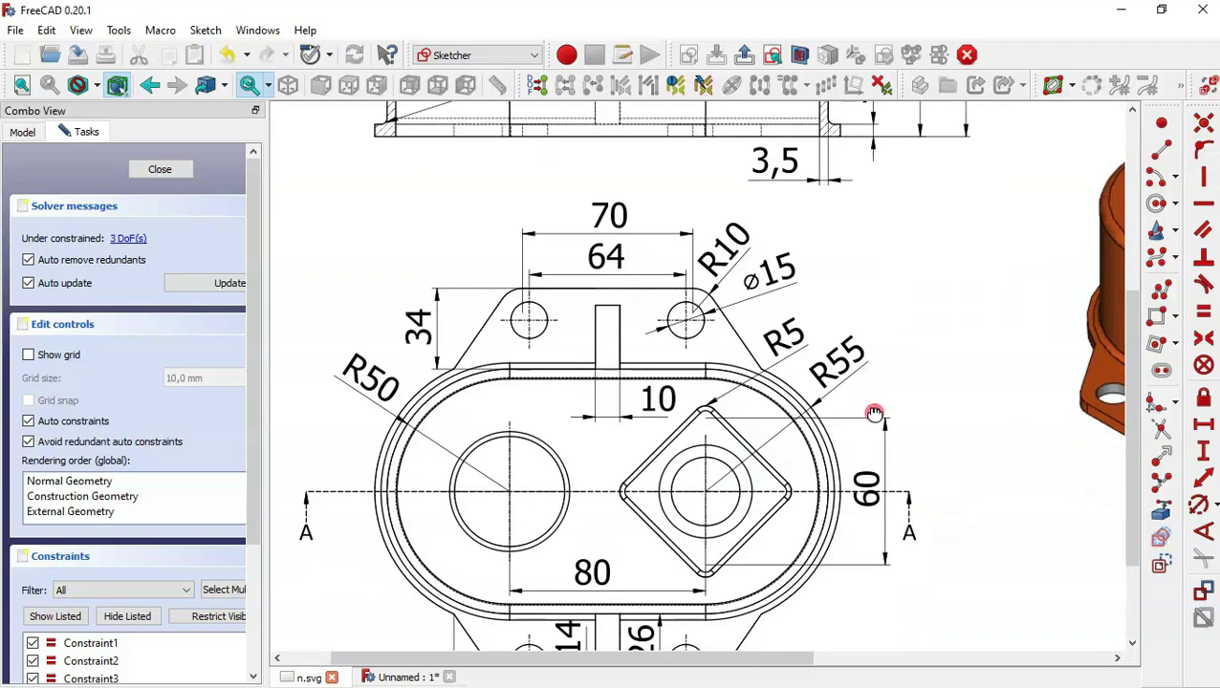
left_click_drag(871, 414, 890, 318)
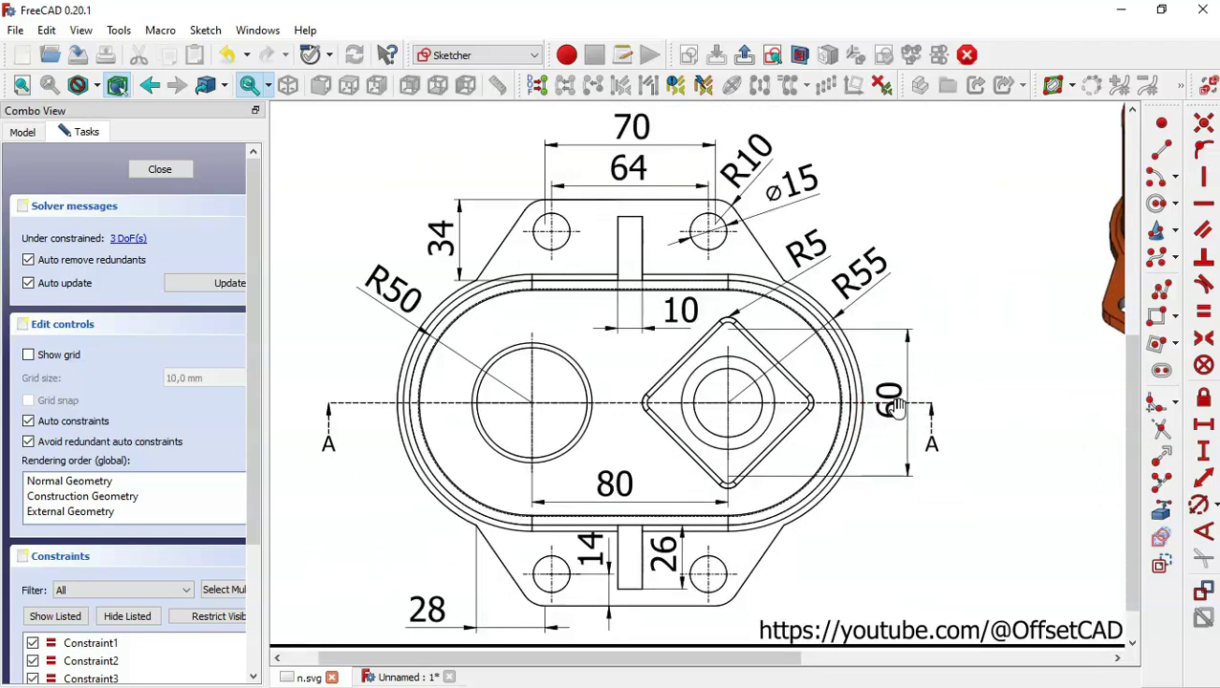
Back in the housing sketch, give the square's corner arcs a 5 mm radius.
left_click(411, 678)
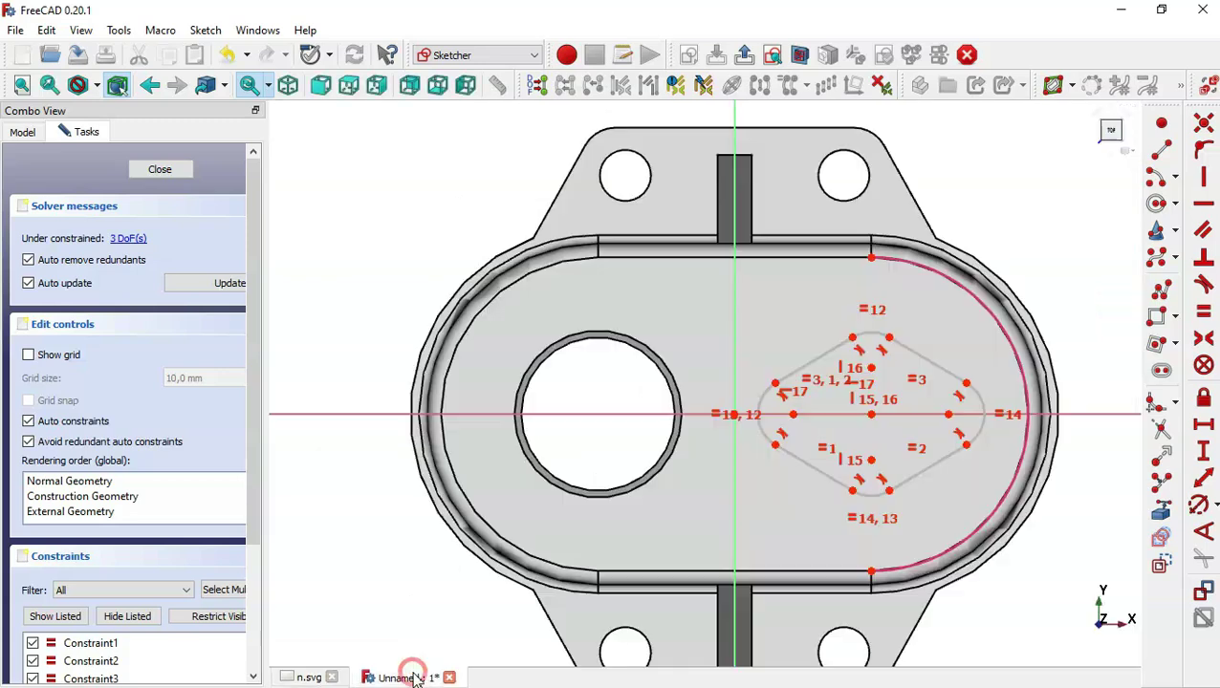
left_click(1199, 505)
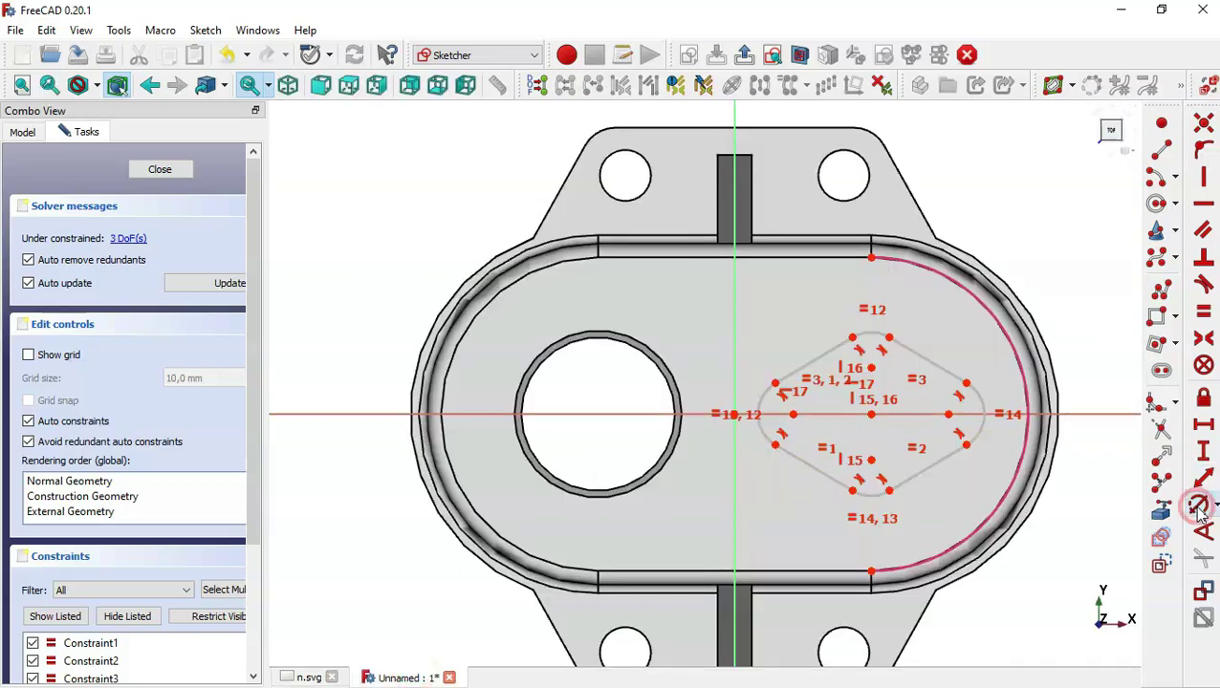
left_click(983, 425)
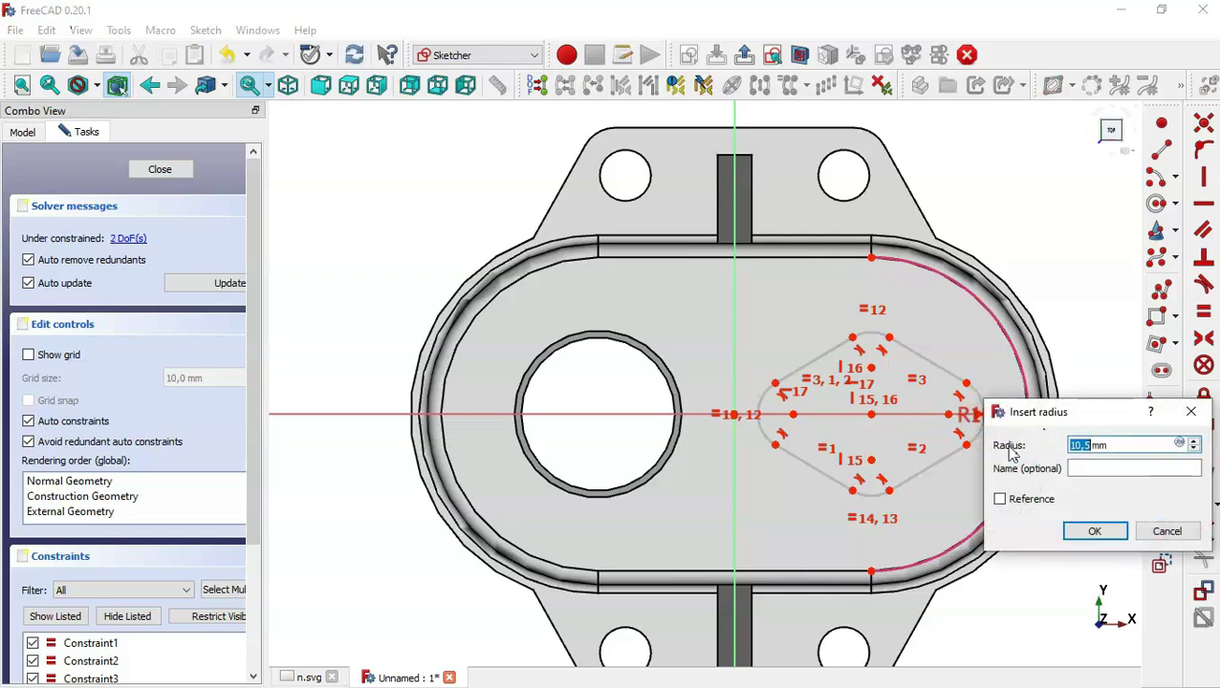
type("5")
key("Return")
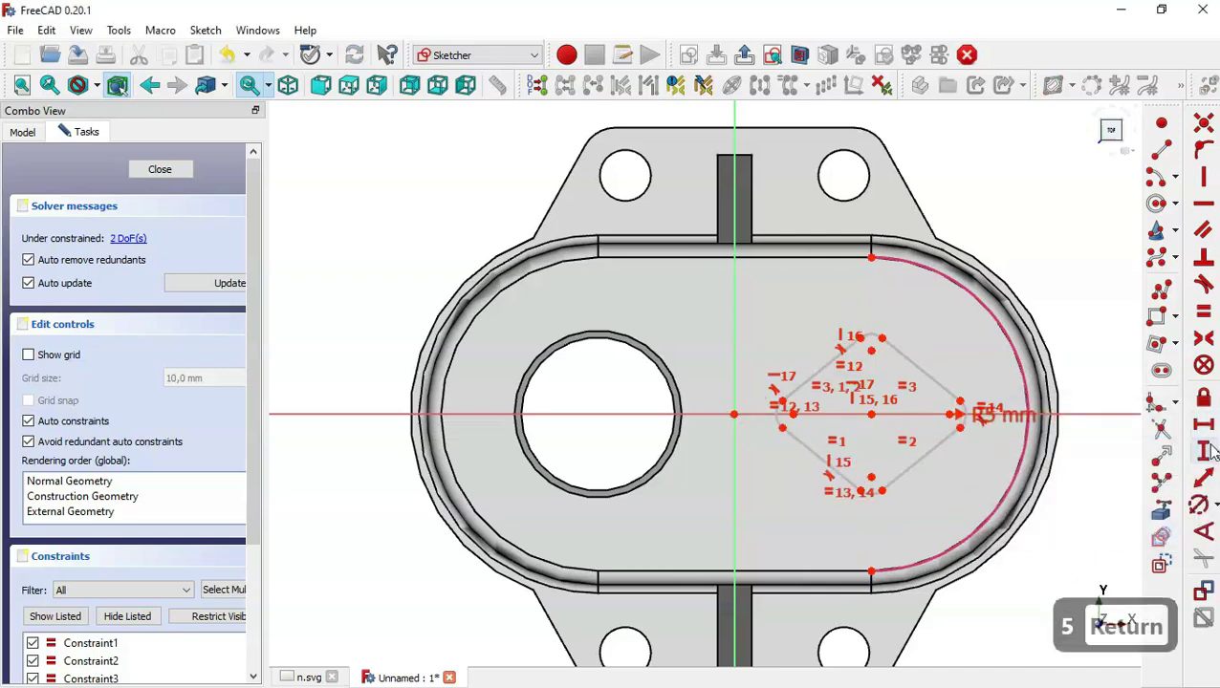
Constrain the square's vertical and horizontal corner distances to 60 mm each and close the sketch.
left_click(1207, 450)
left_click(871, 476)
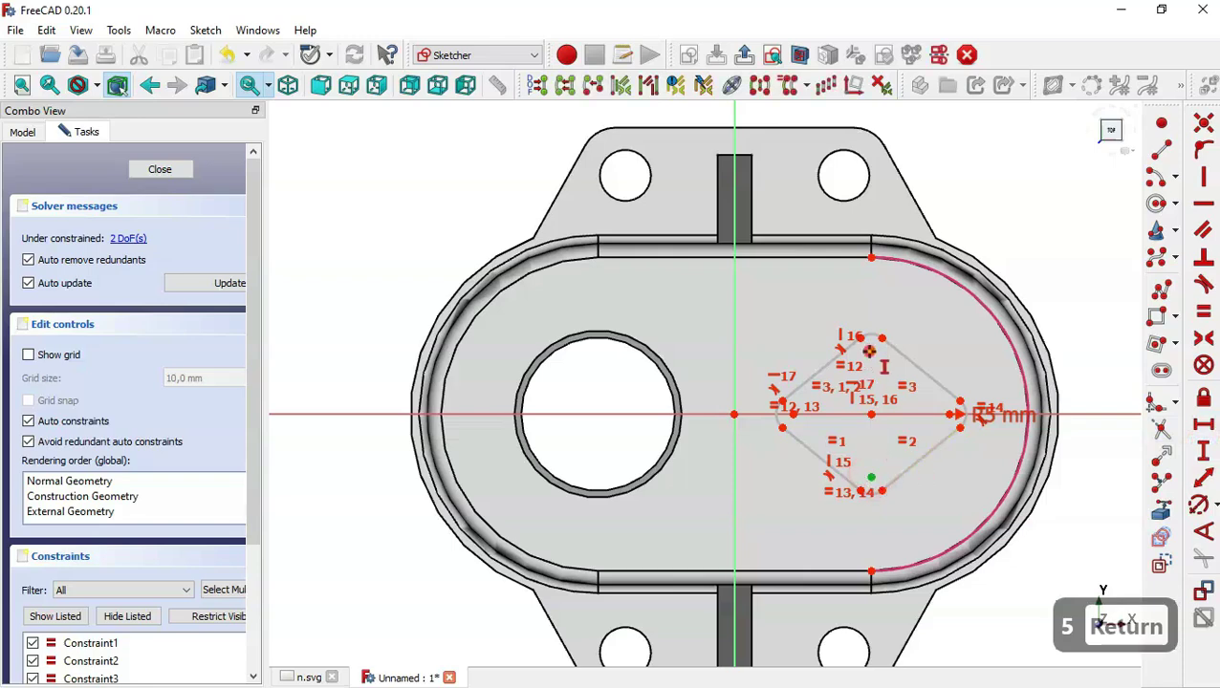
left_click(869, 351)
type("60")
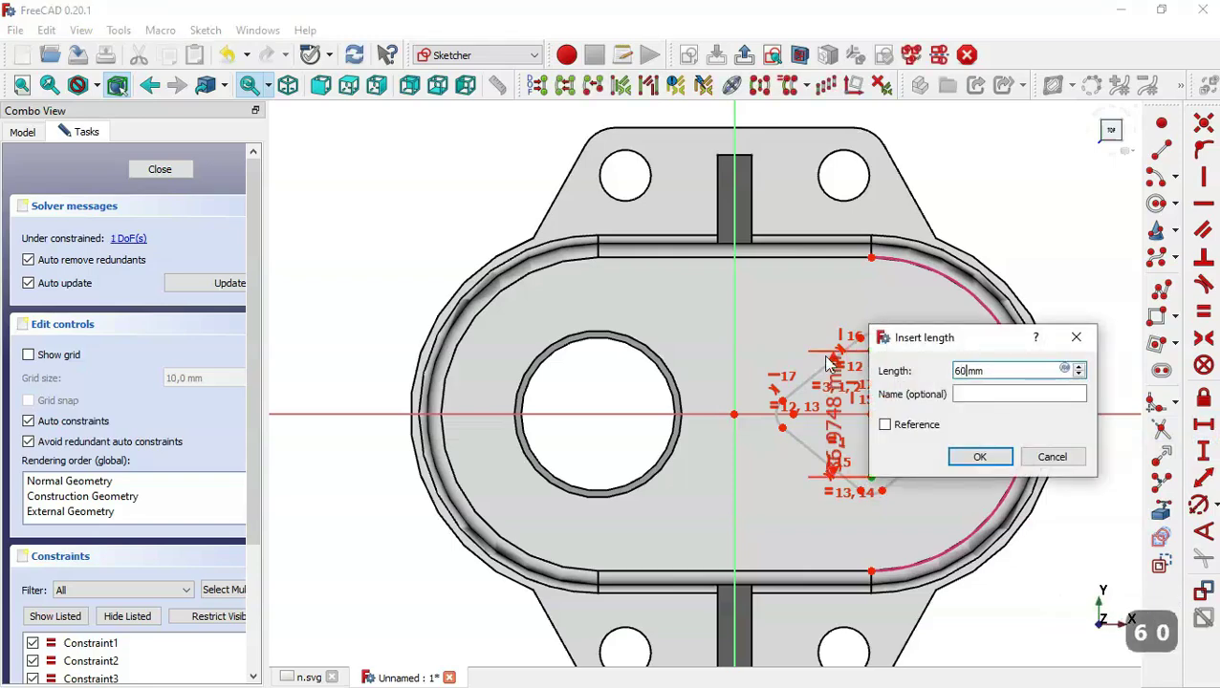
key("Return")
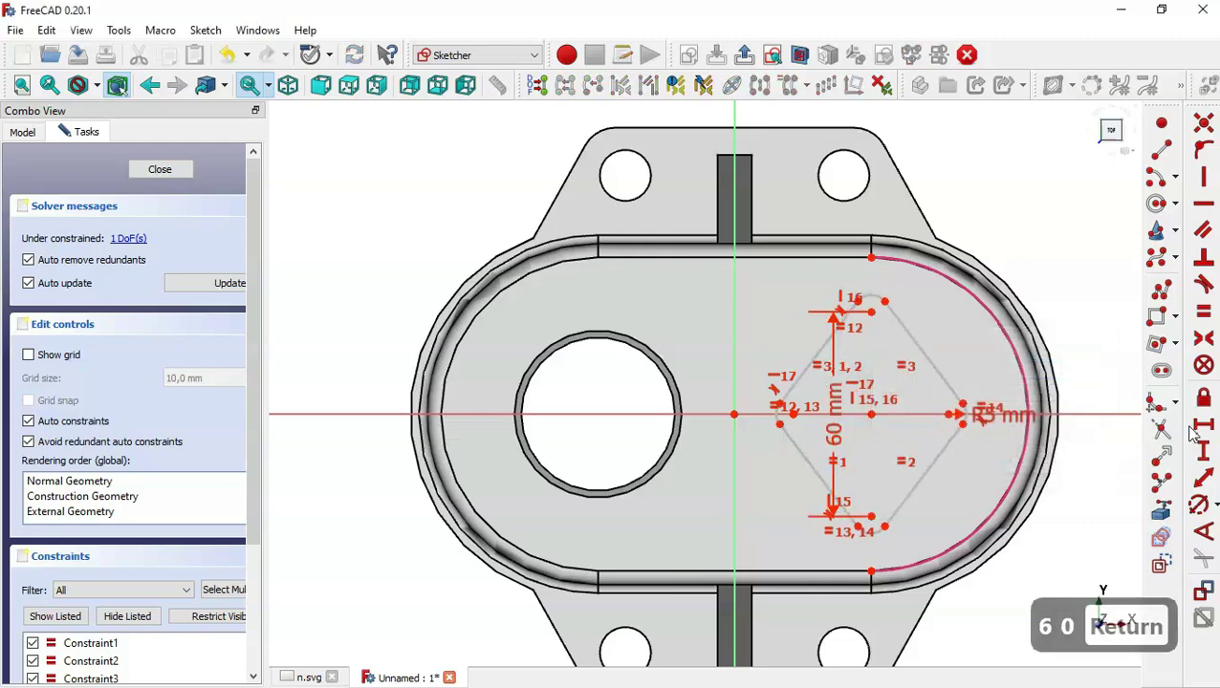
left_click(1204, 430)
left_click(793, 414)
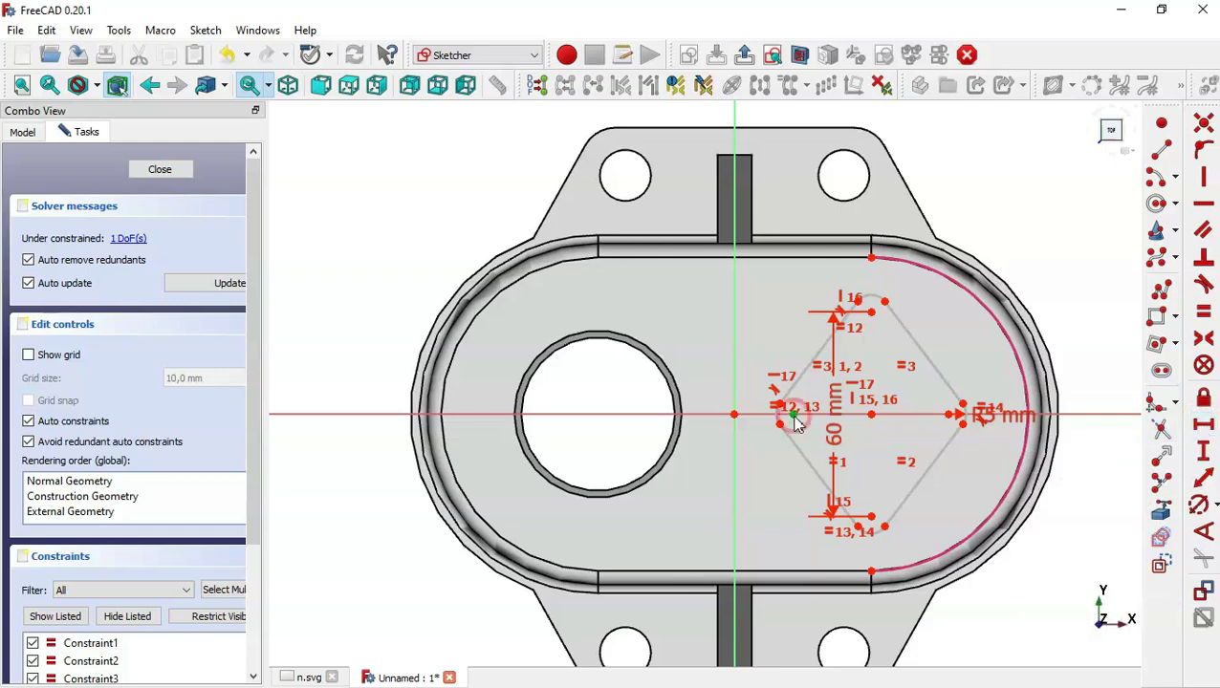
left_click(948, 413)
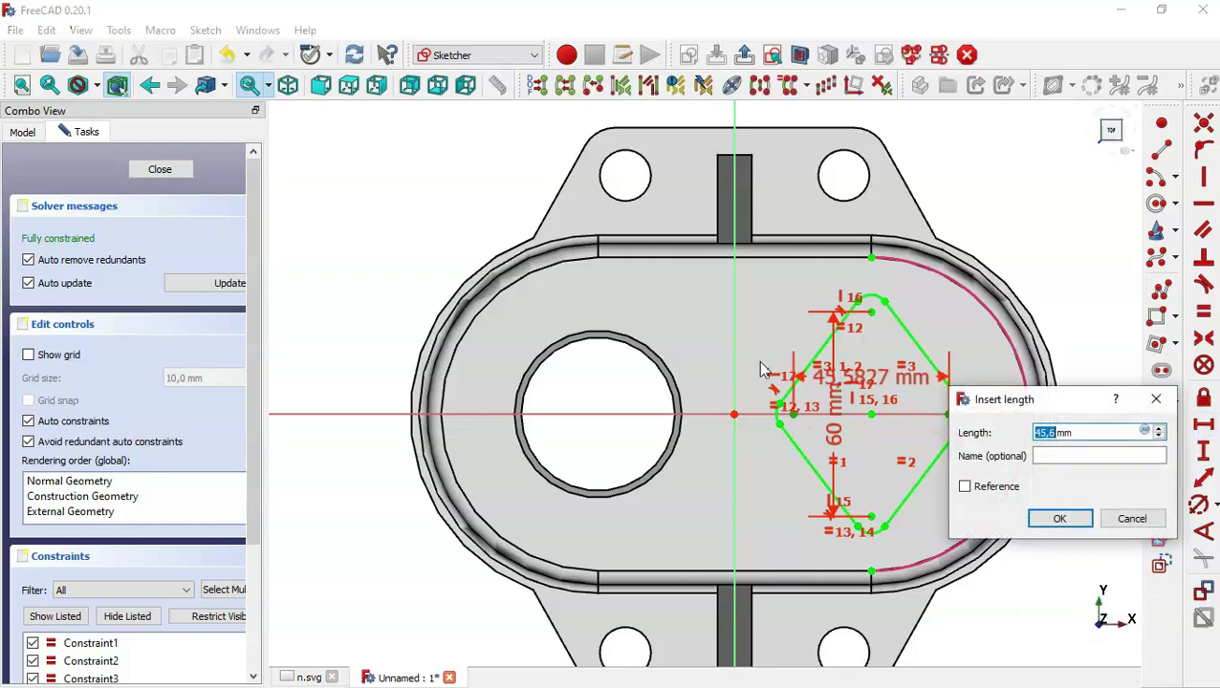
type("60")
key("Return")
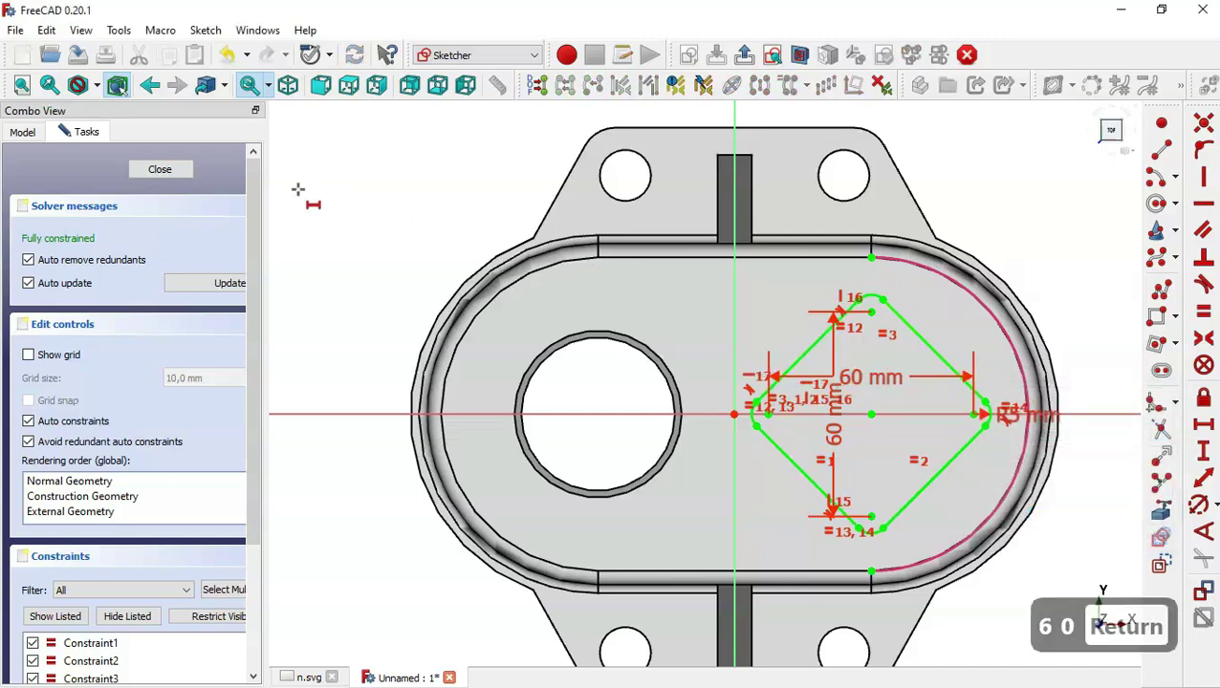
left_click(160, 169)
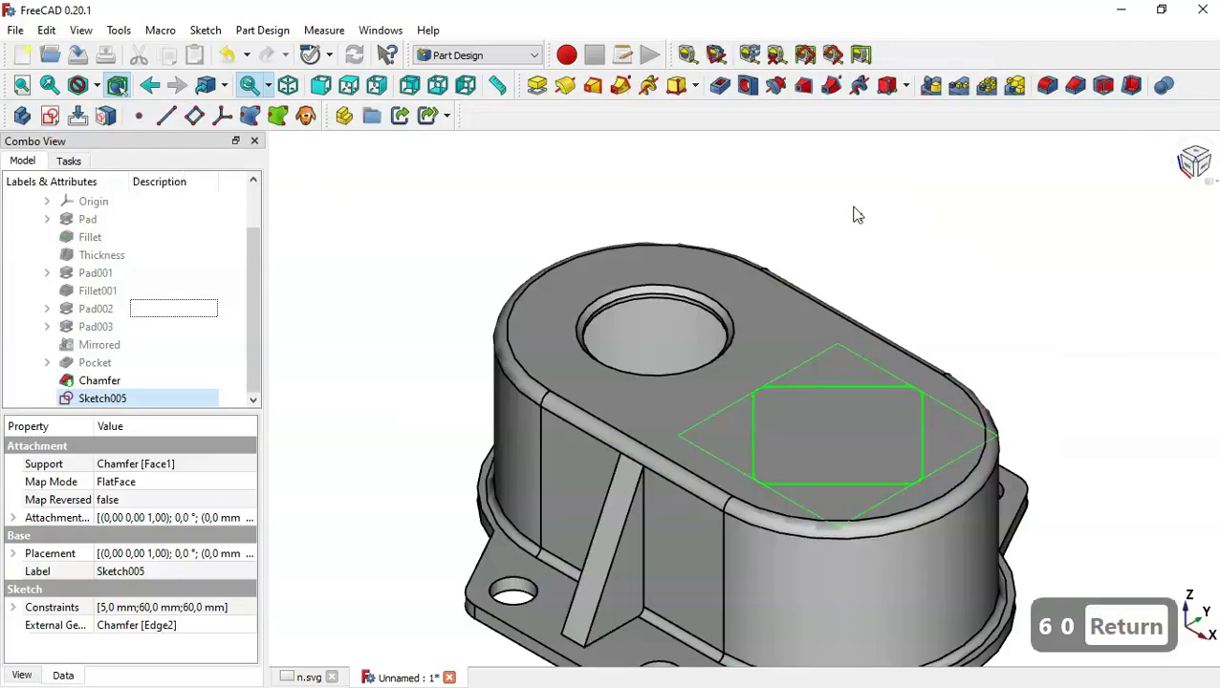
Pad Sketch005 into a 5 mm boss, checking the Section A-A drawing for the height.
left_click(539, 86)
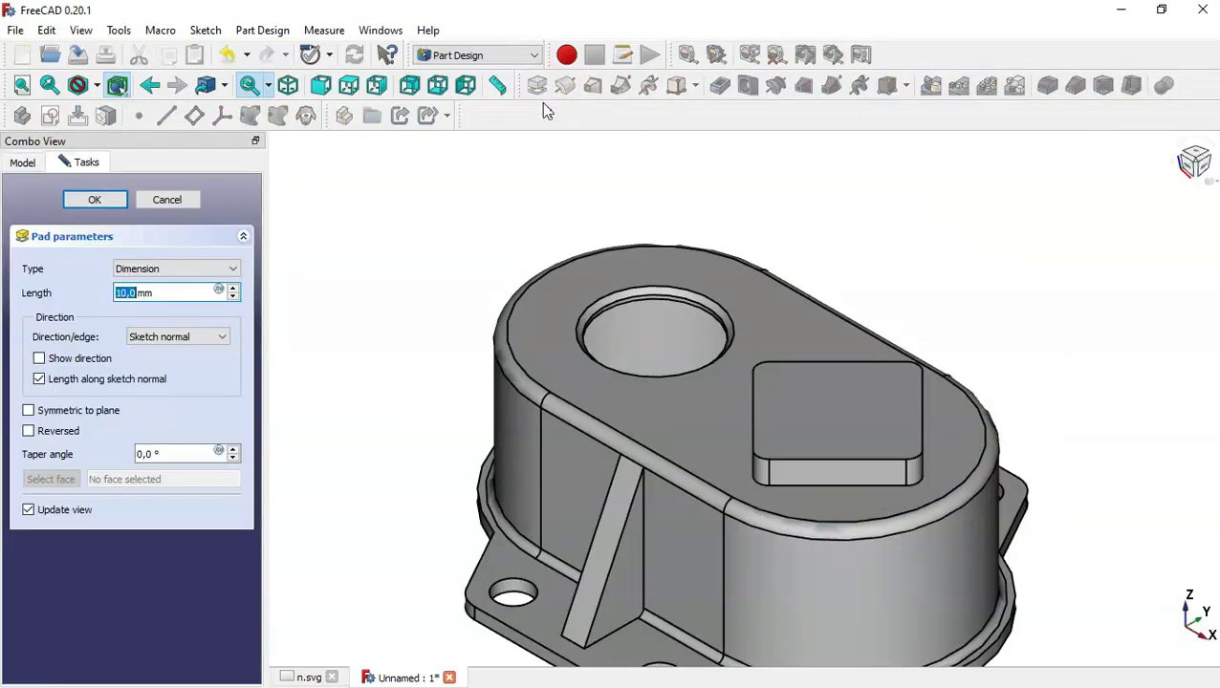
left_click(304, 677)
scroll(858, 355, "up", 5)
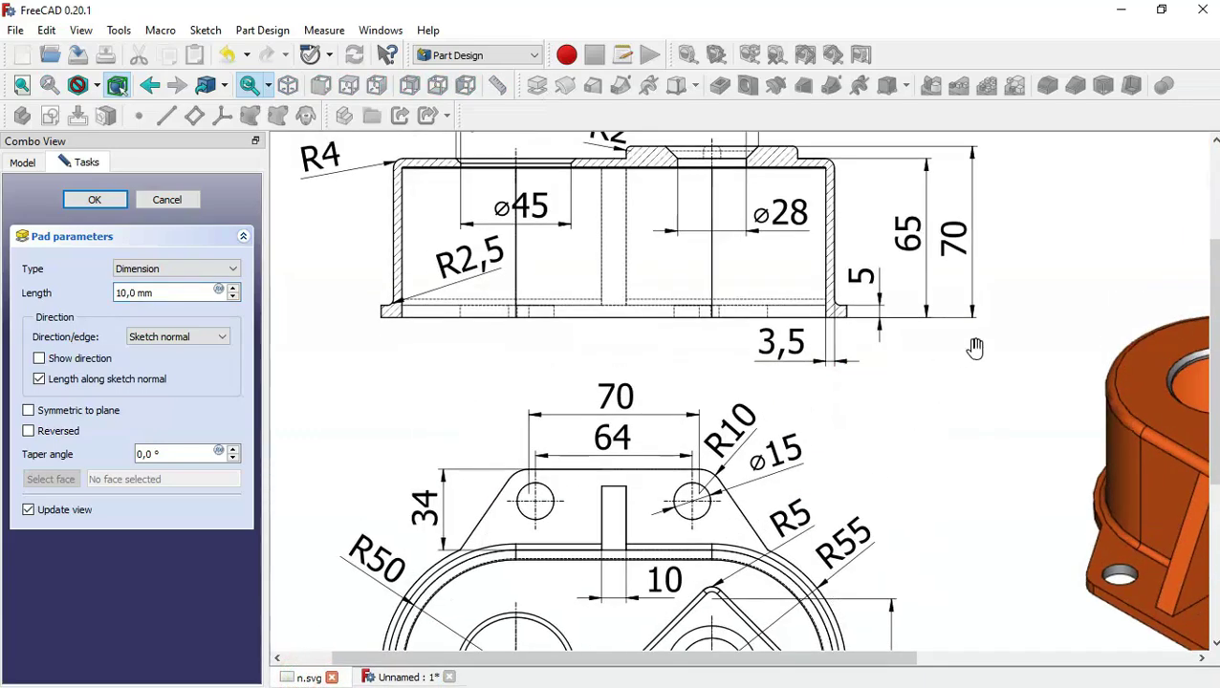
scroll(963, 352, "up", 2)
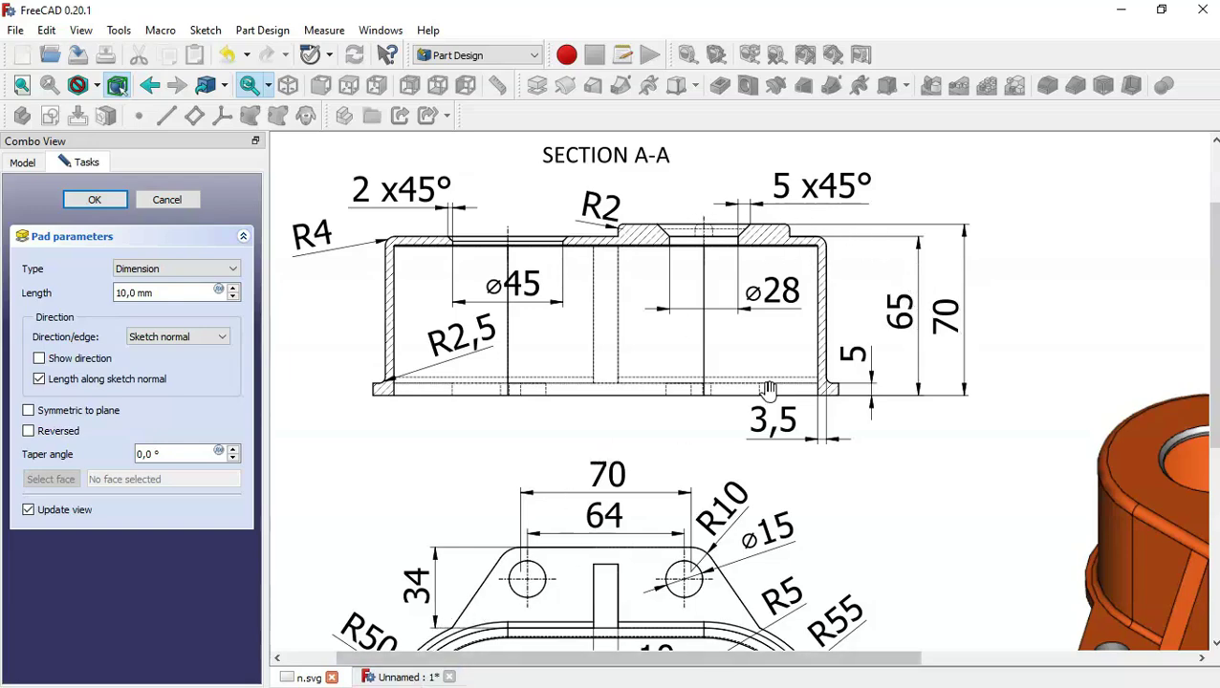
left_click(385, 678)
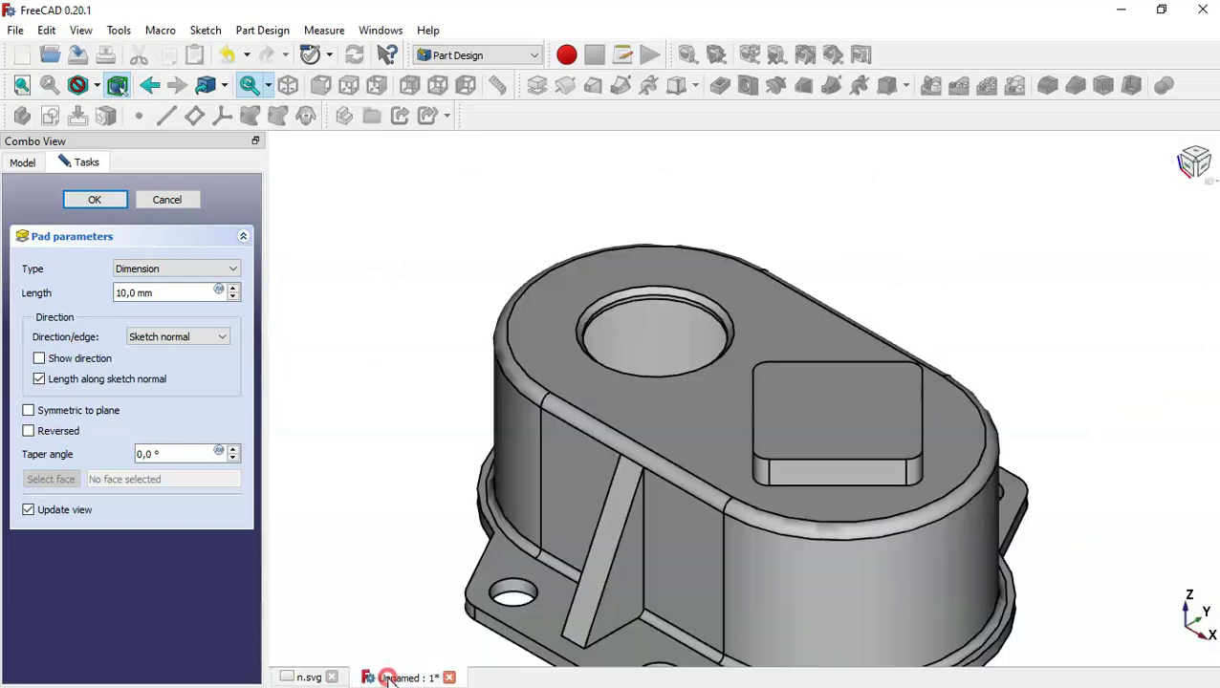
left_click_drag(167, 292, 81, 288)
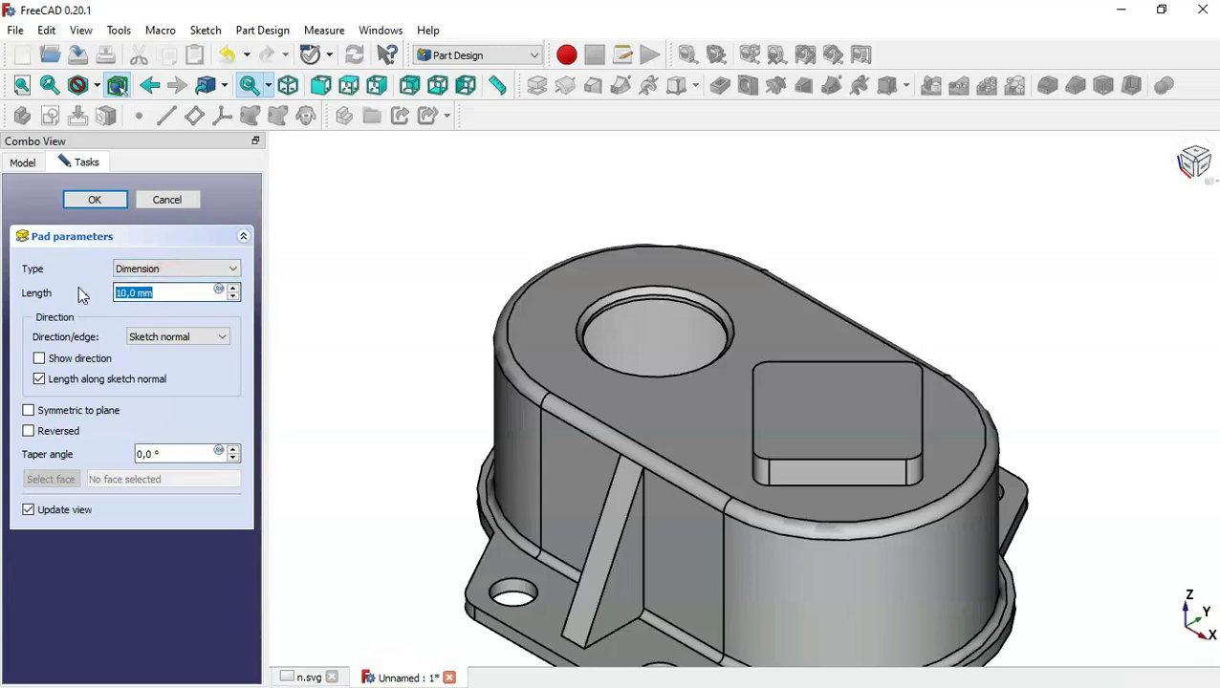
type("5")
key("Return")
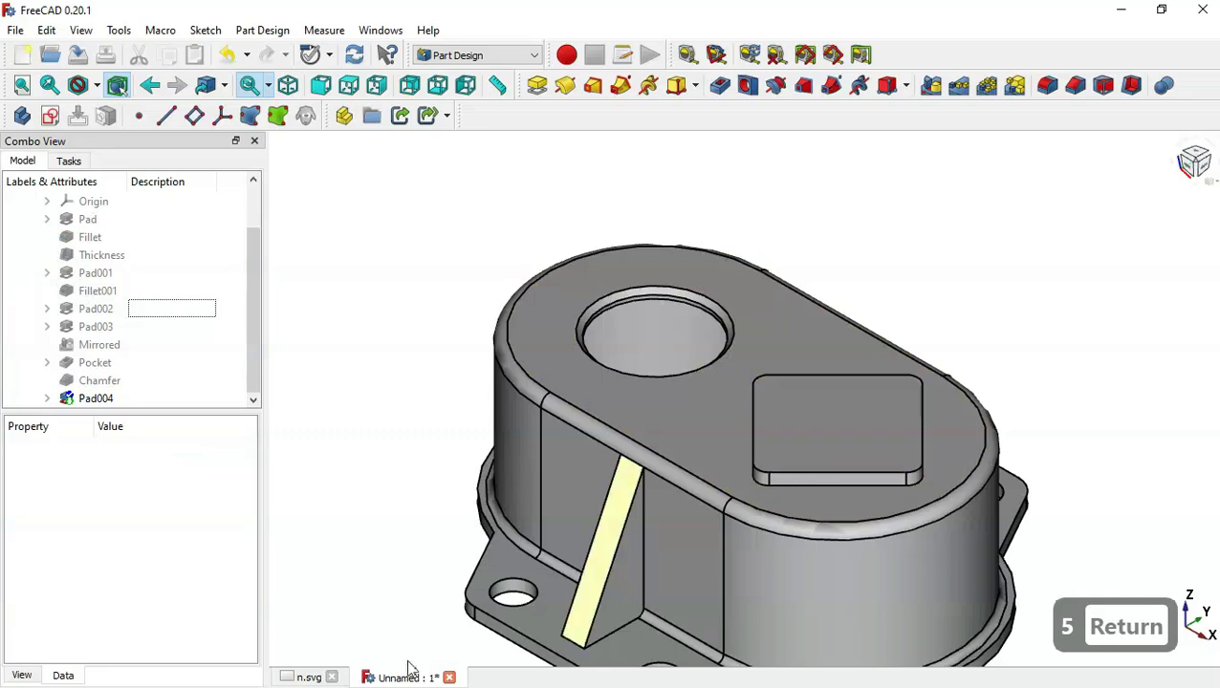
left_click(294, 679)
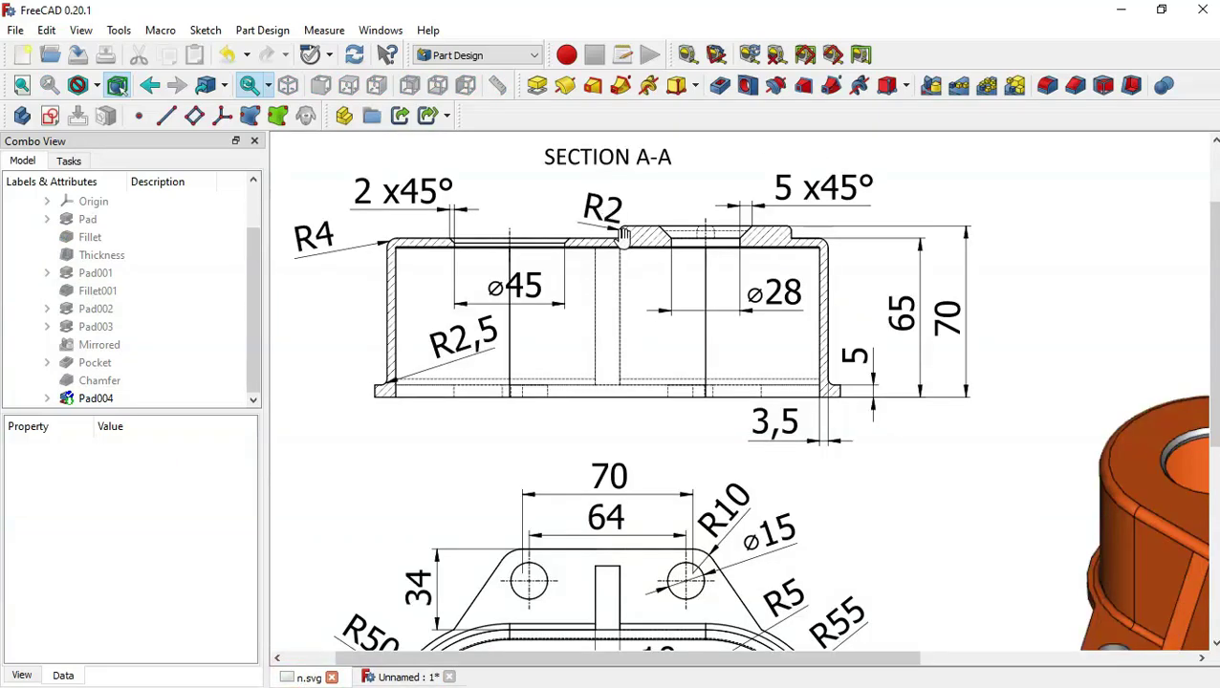
left_click(397, 677)
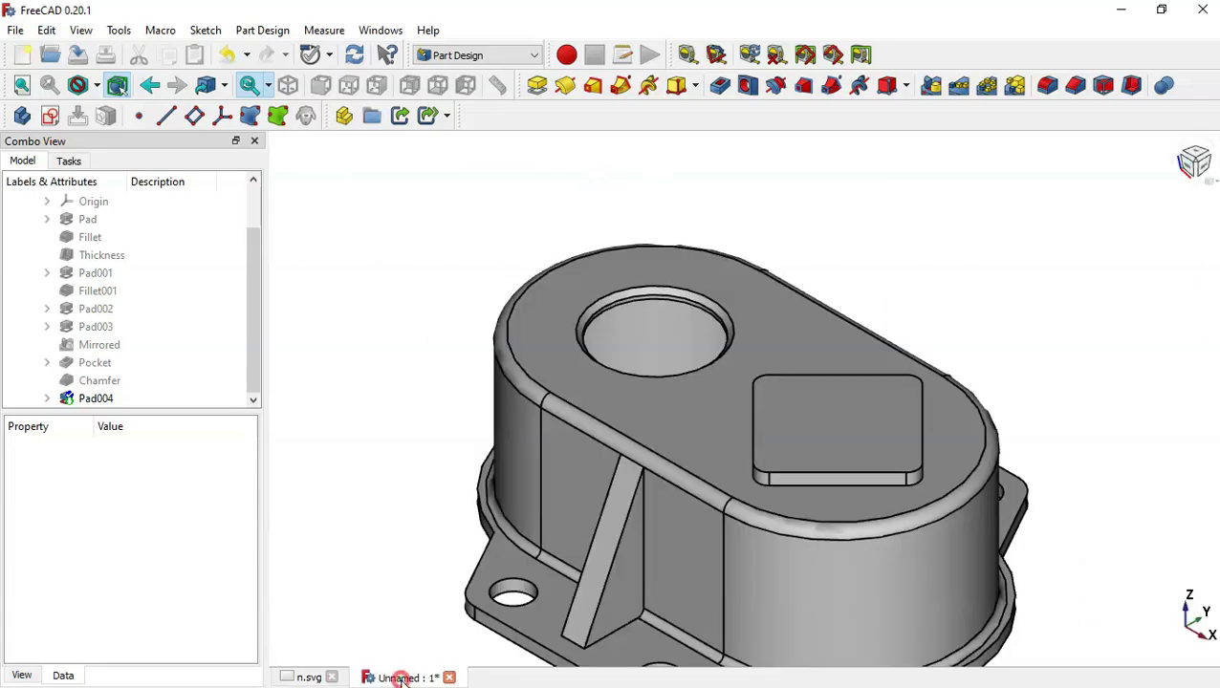
Fillet the edges of the boss's top face with a 2 mm radius.
left_click(844, 430)
left_click(1050, 79)
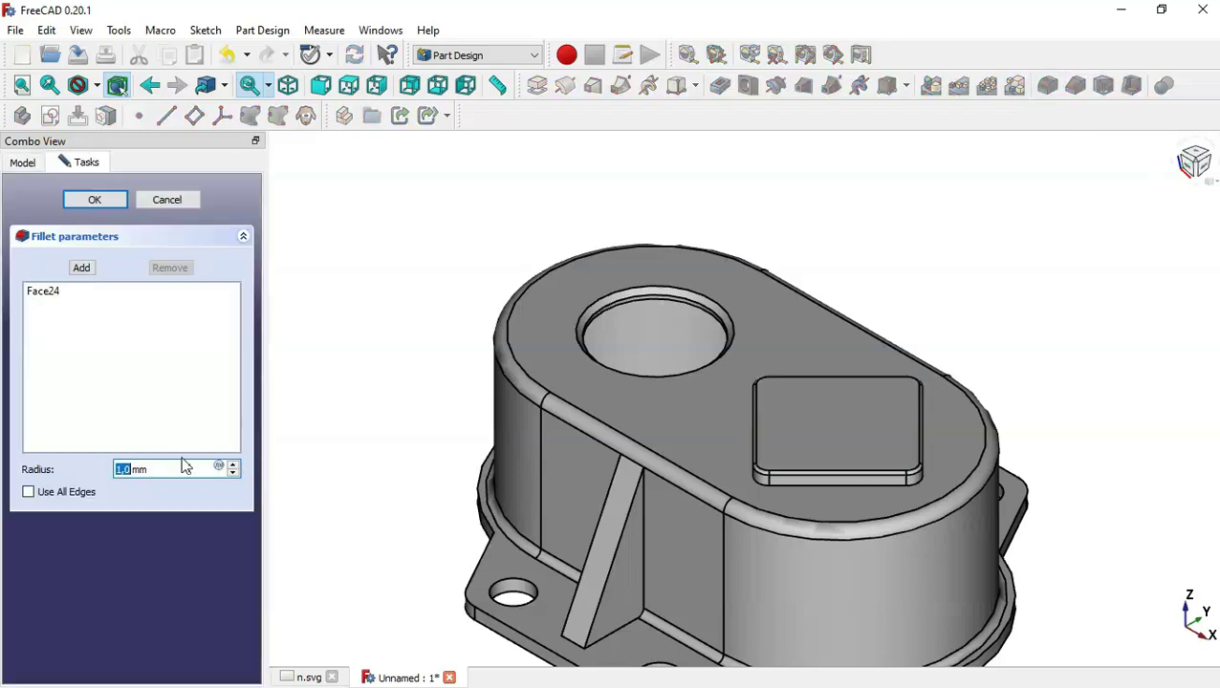
triple_click(179, 467)
type("2")
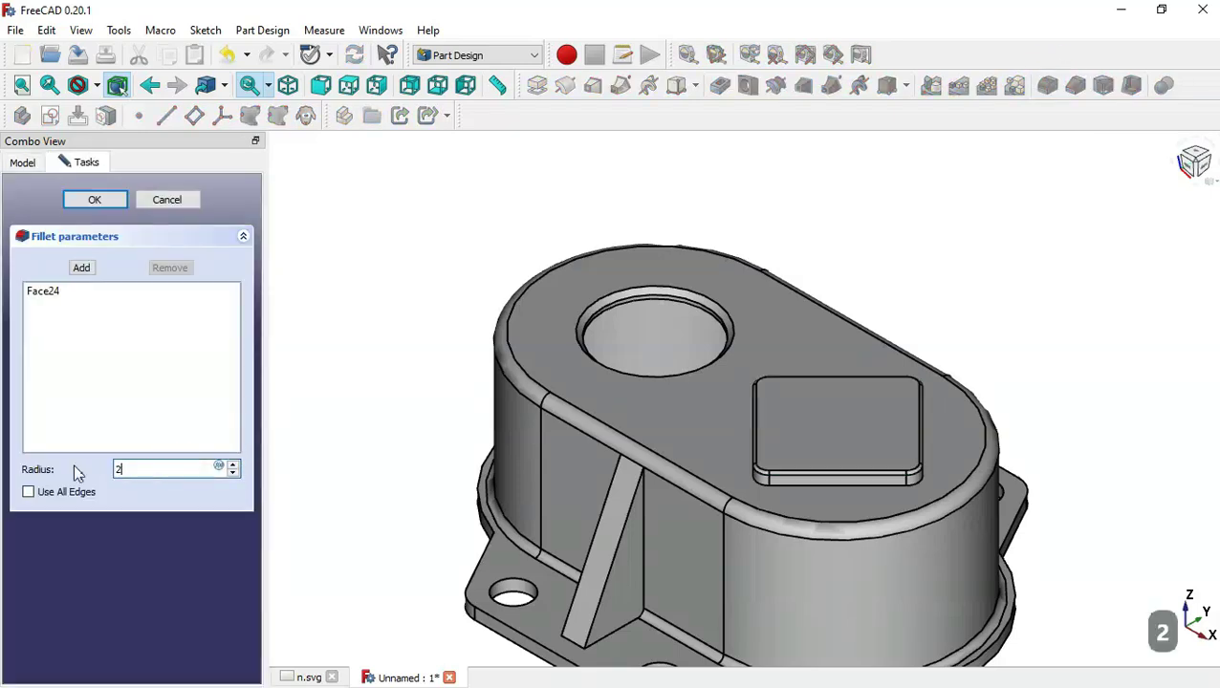
left_click(115, 207)
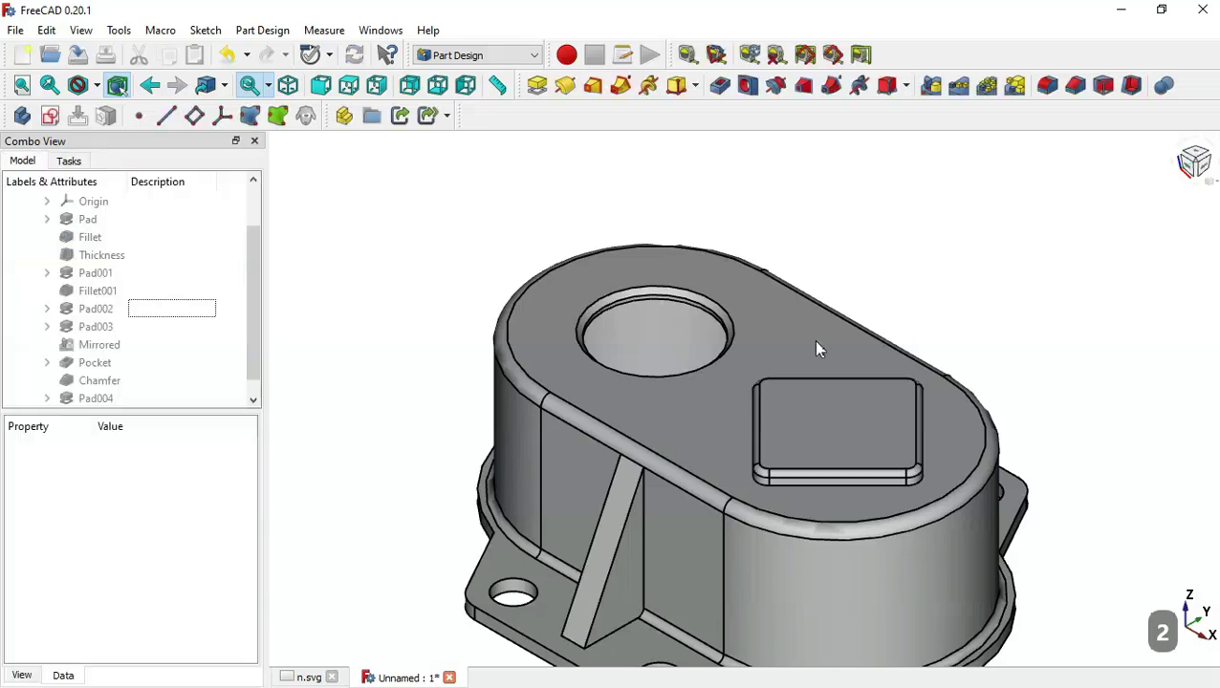
left_click(1094, 399)
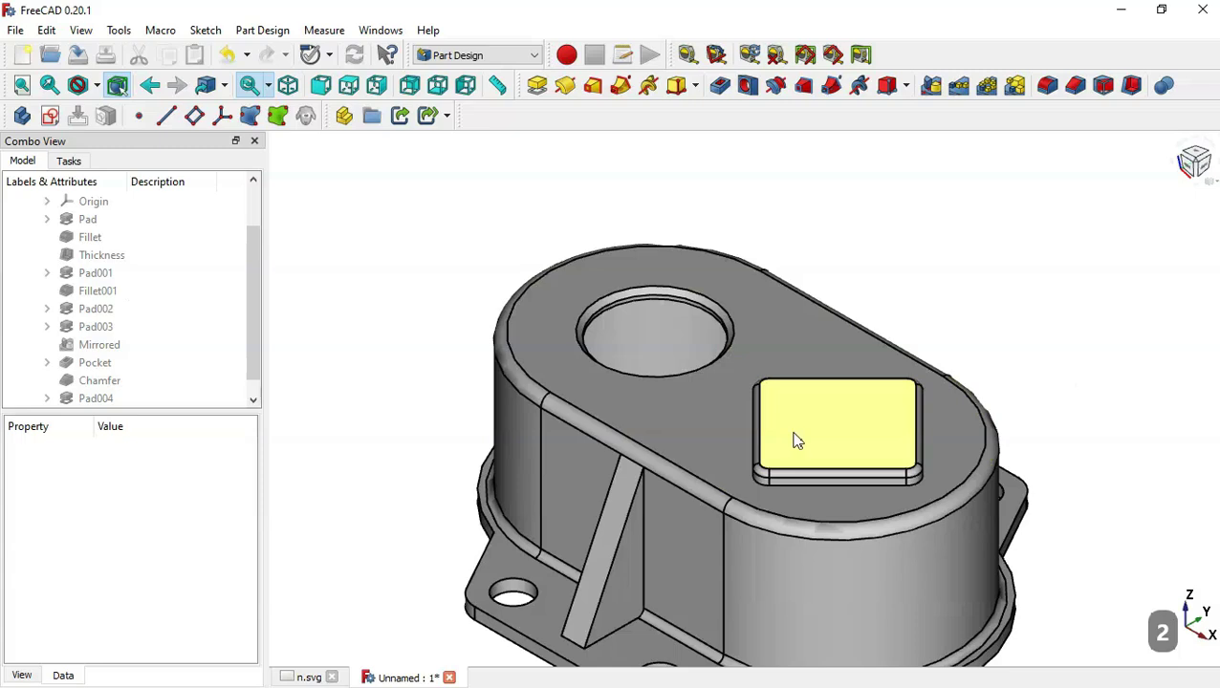
left_click(286, 678)
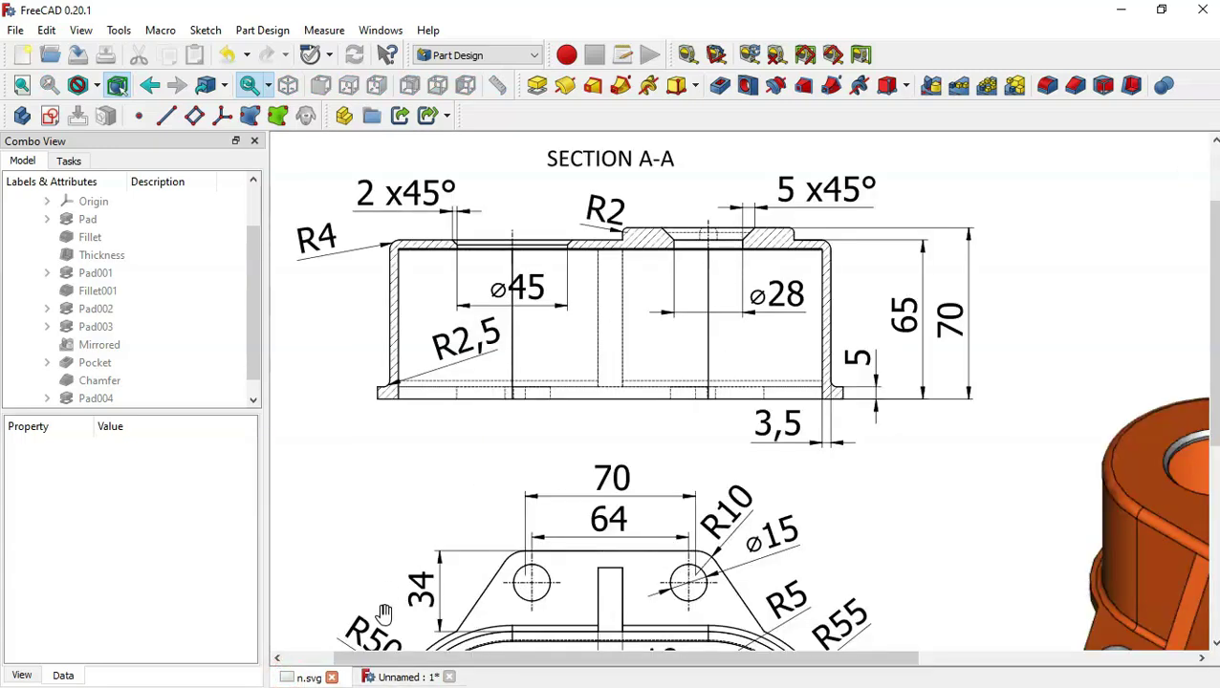
Sketch on the boss face, reference the housing's outer arc, and draw a circle at its centre.
left_click(394, 678)
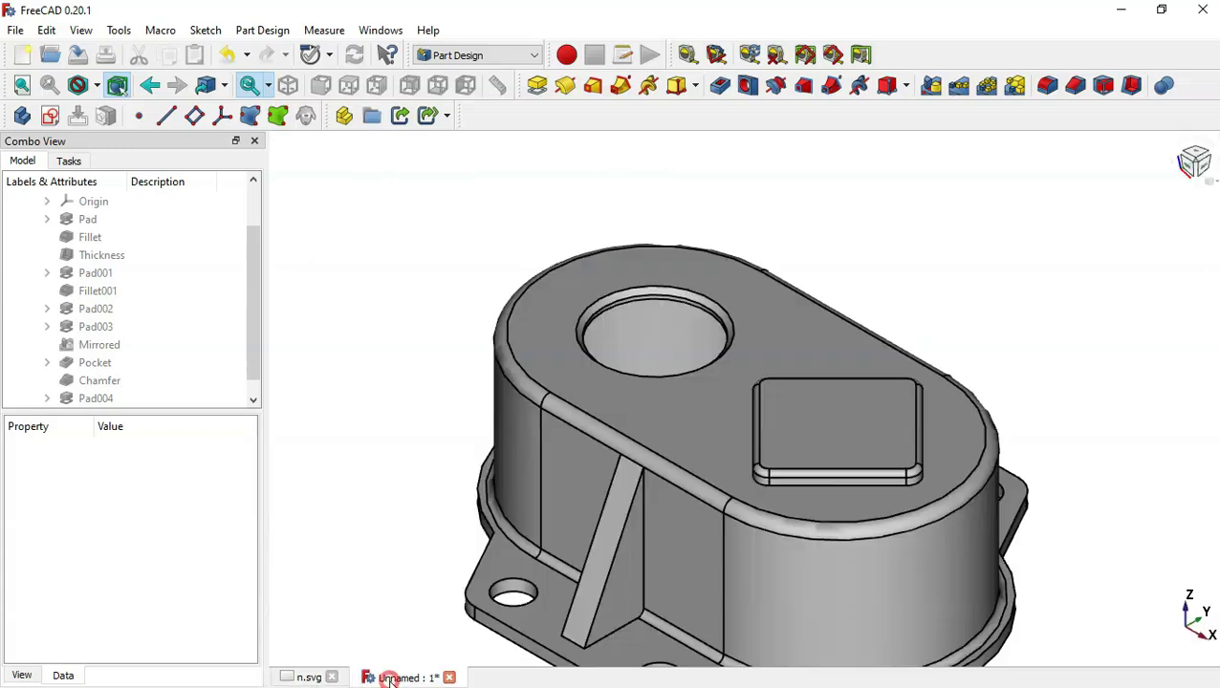
left_click(827, 445)
left_click(49, 115)
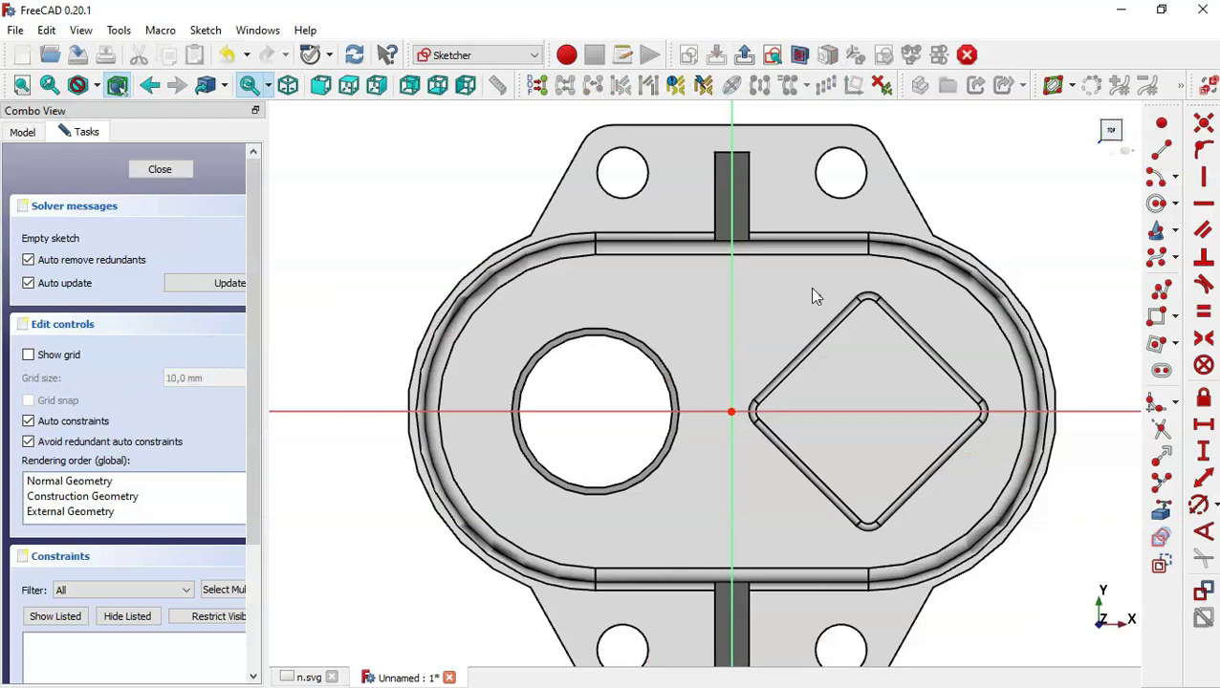
left_click(1160, 514)
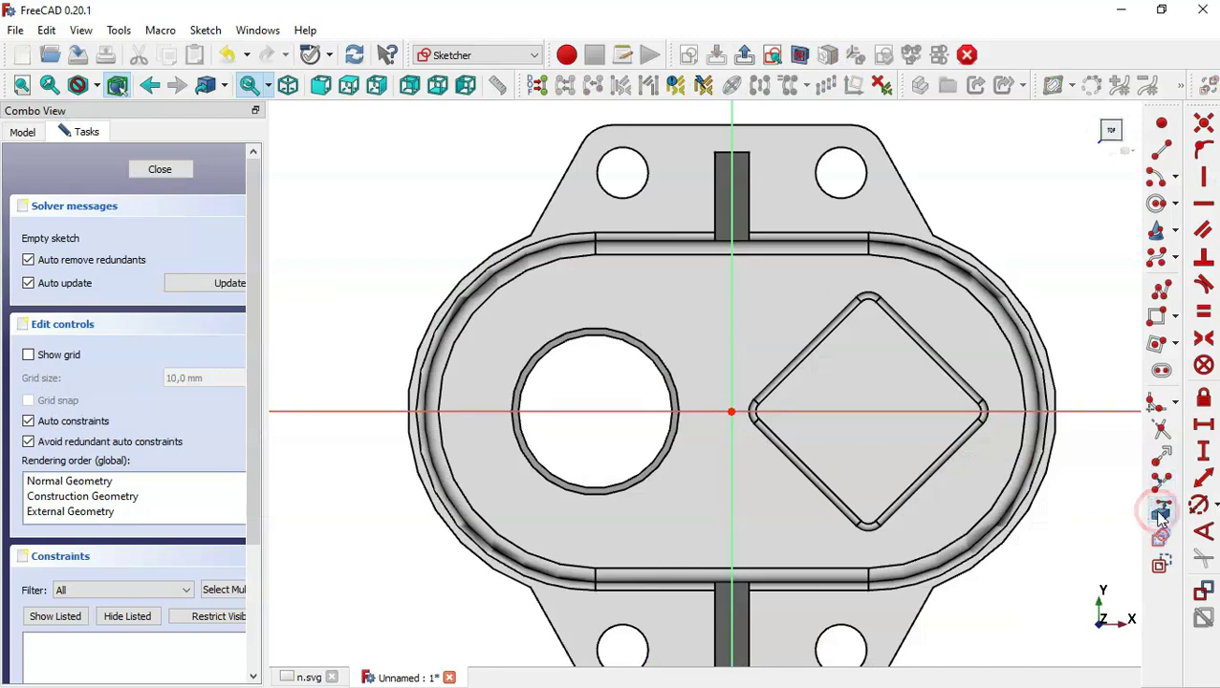
left_click(1009, 466)
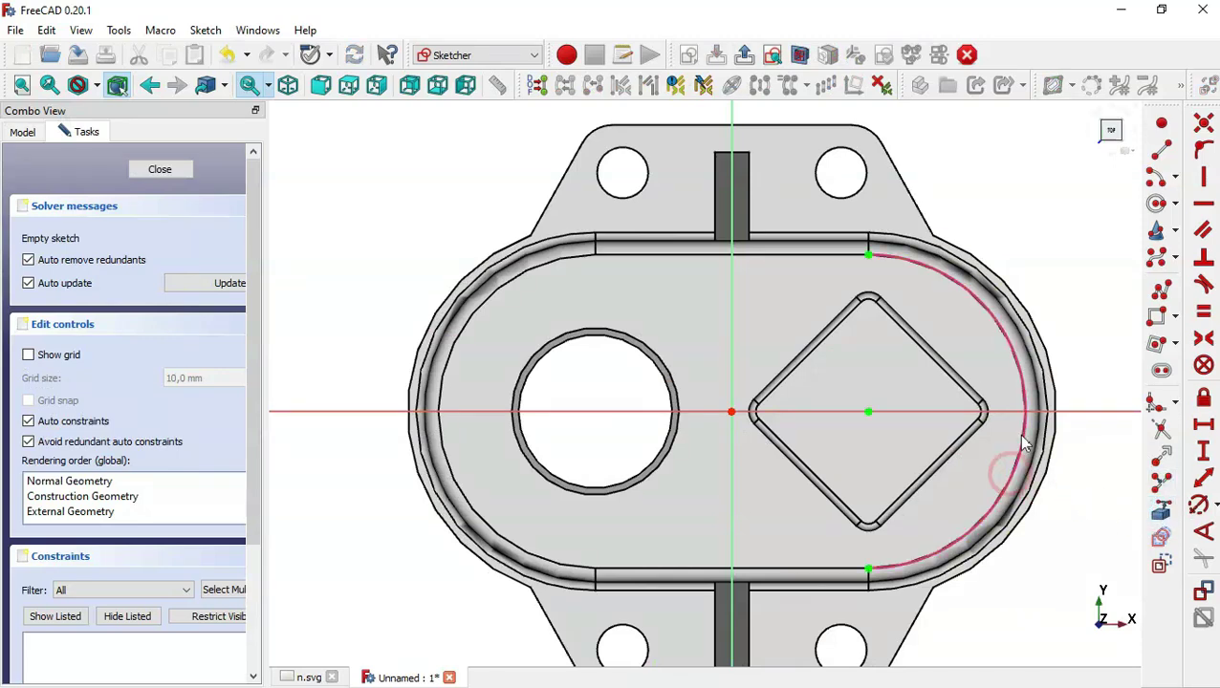
left_click(1159, 204)
left_click(867, 412)
left_click(897, 457)
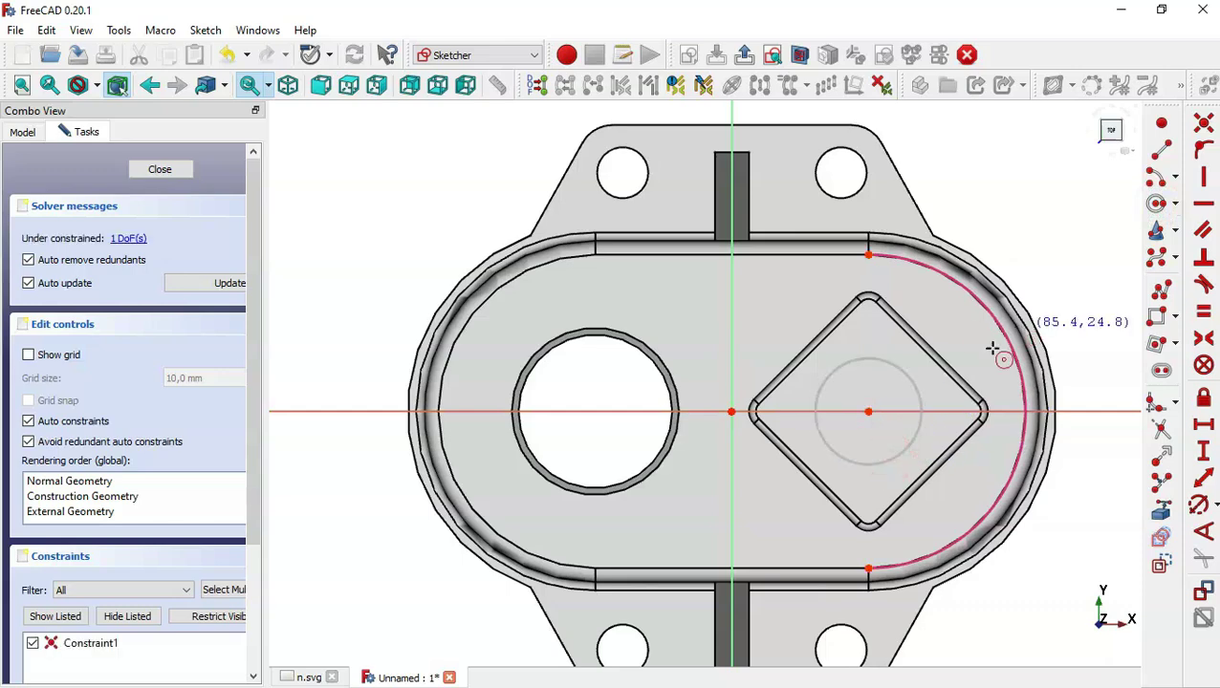
Check the section view, then constrain the circle to 28 mm diameter and close the sketch.
left_click(310, 678)
left_click_drag(880, 262, 918, 389)
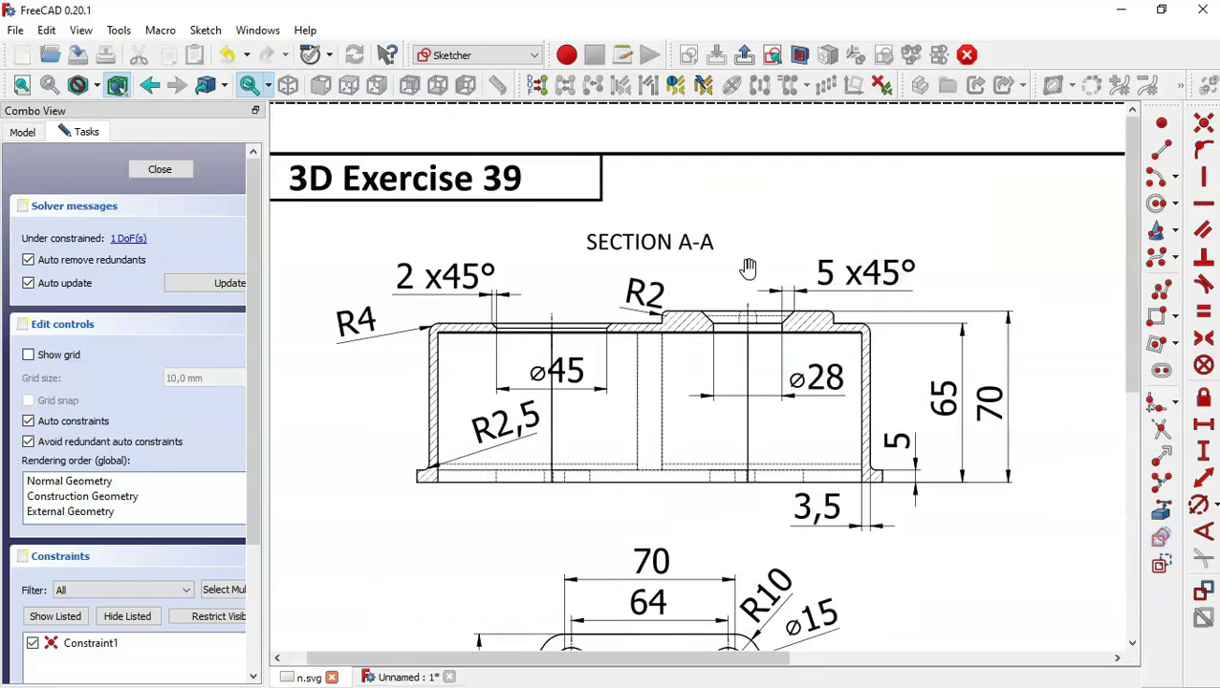
scroll(803, 304, "up", 2)
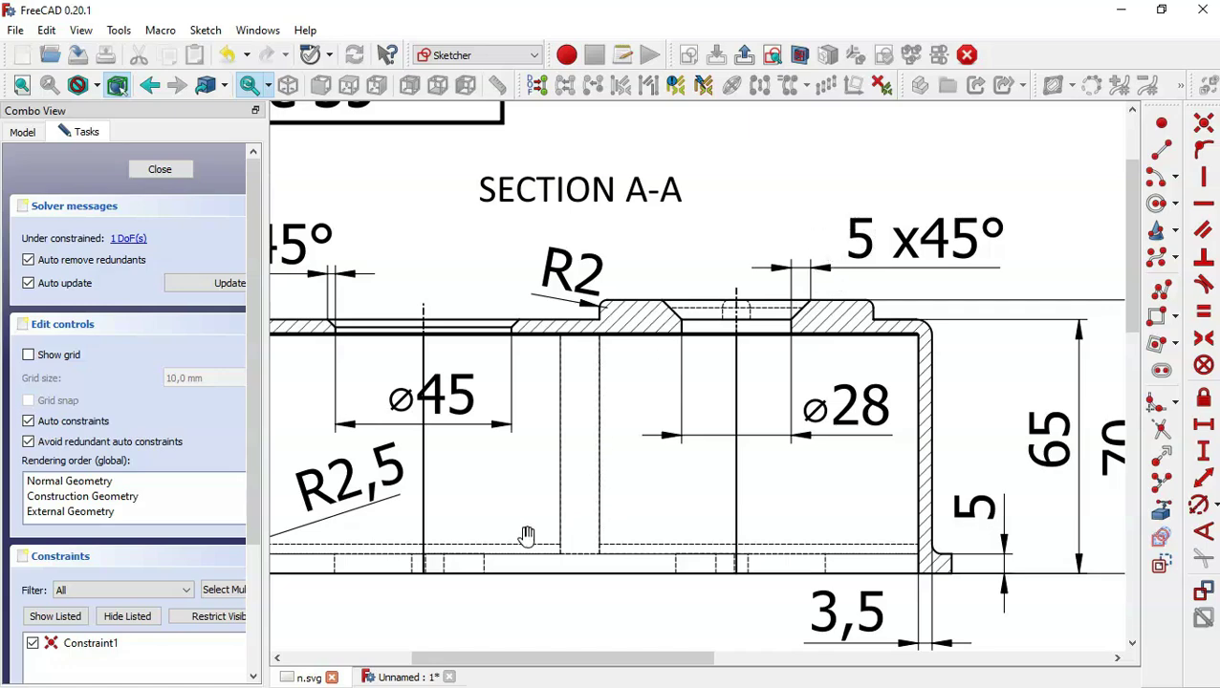
left_click(406, 679)
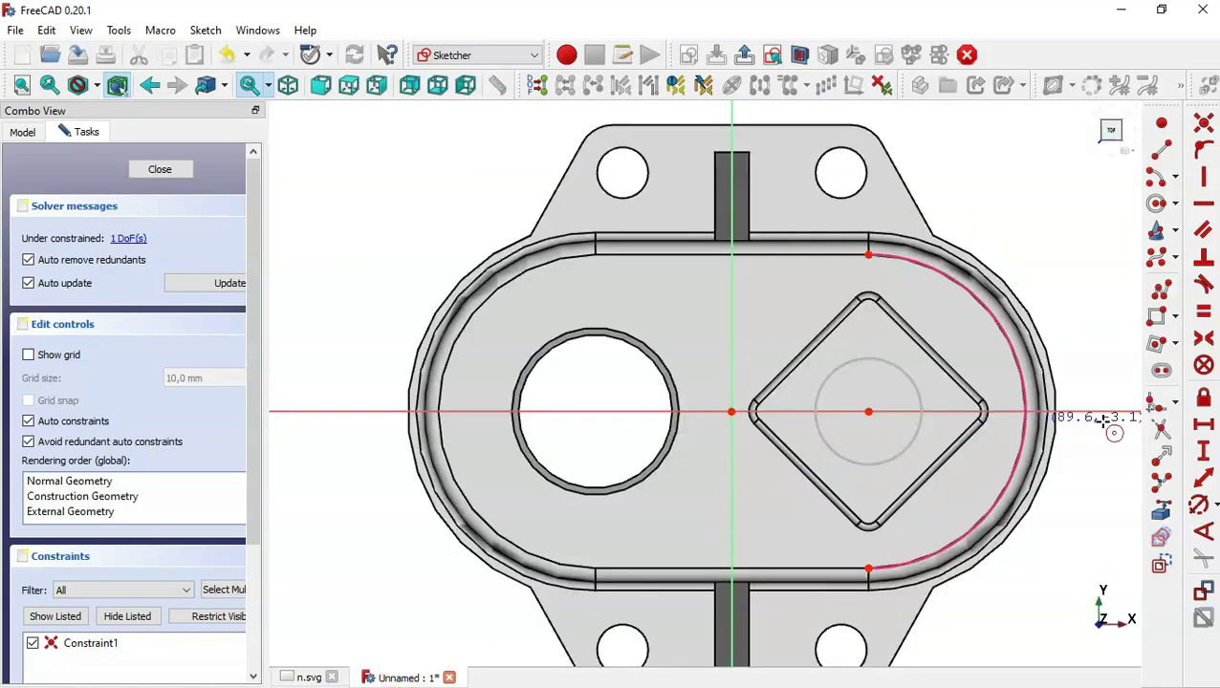
left_click(1198, 506)
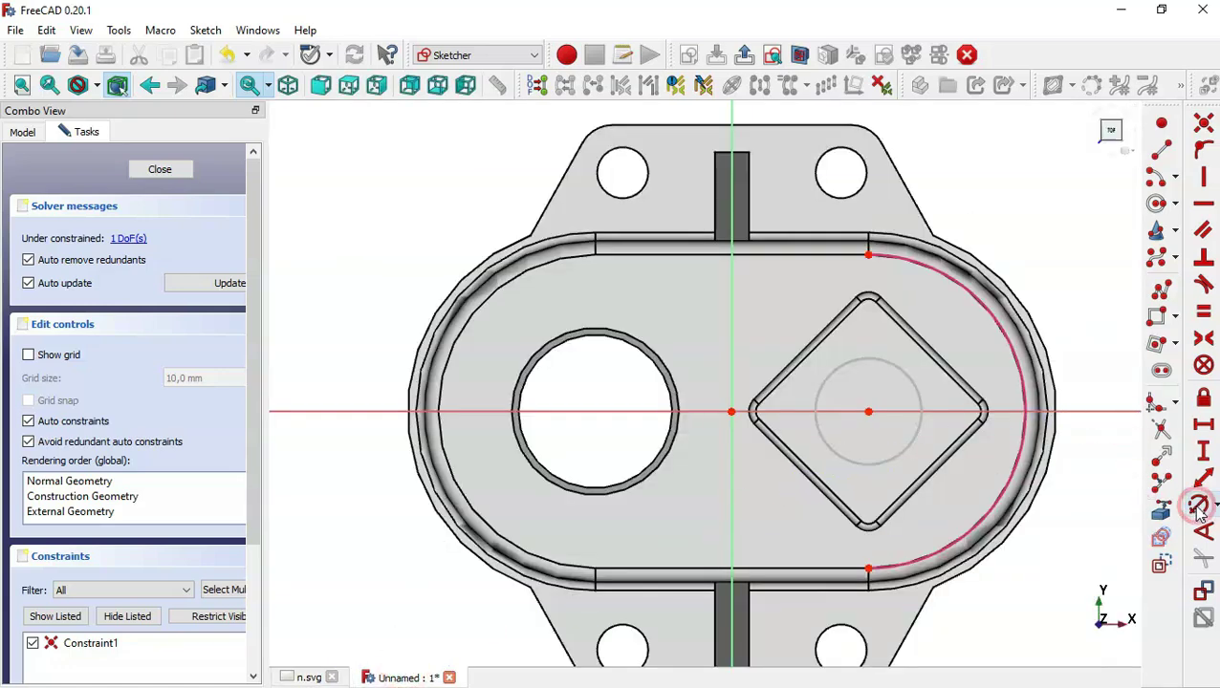
left_click(914, 453)
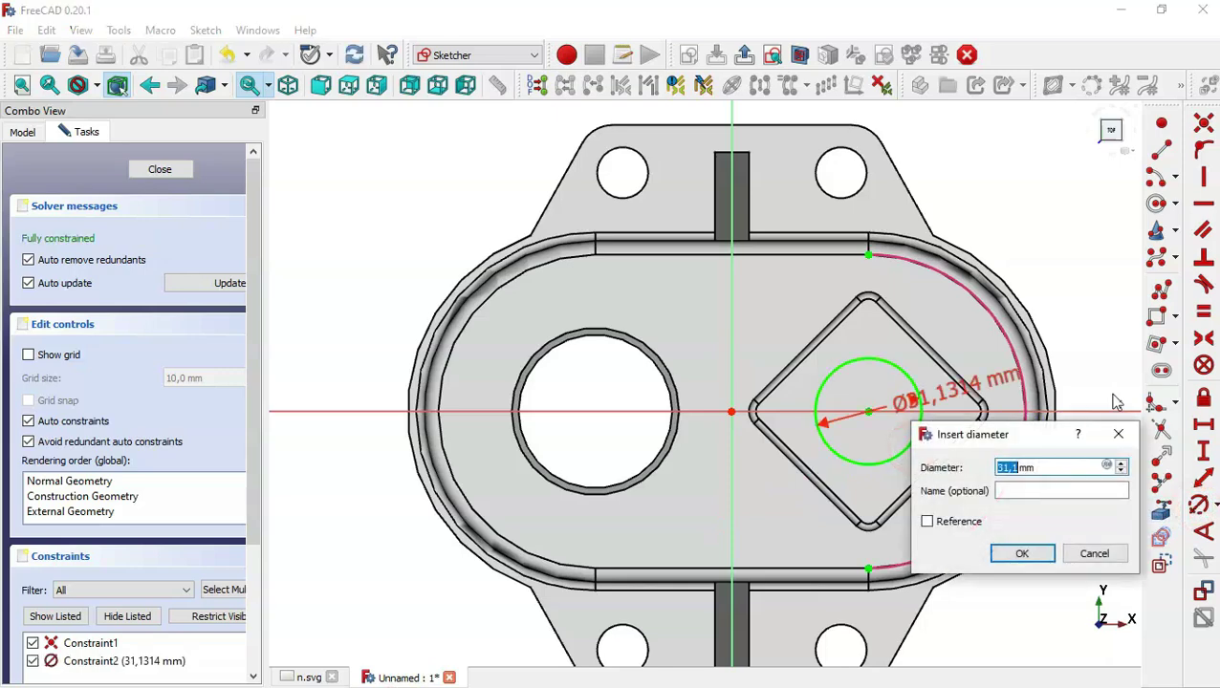
type("28")
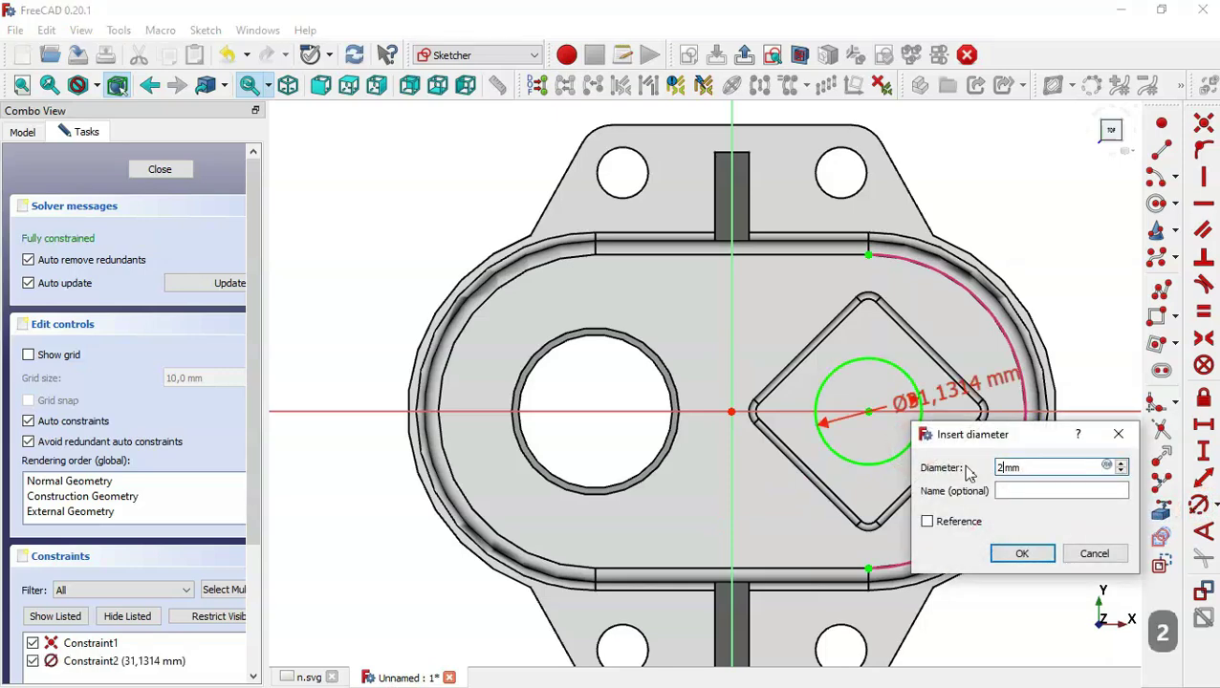
key("Return")
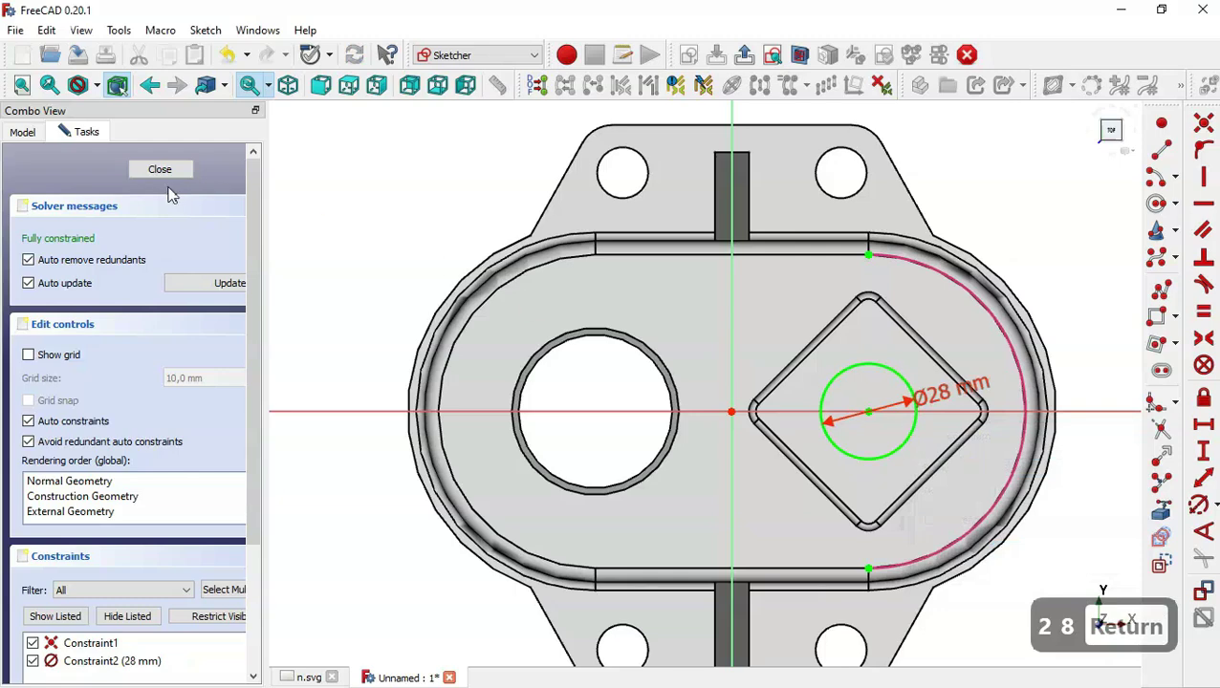
left_click(159, 174)
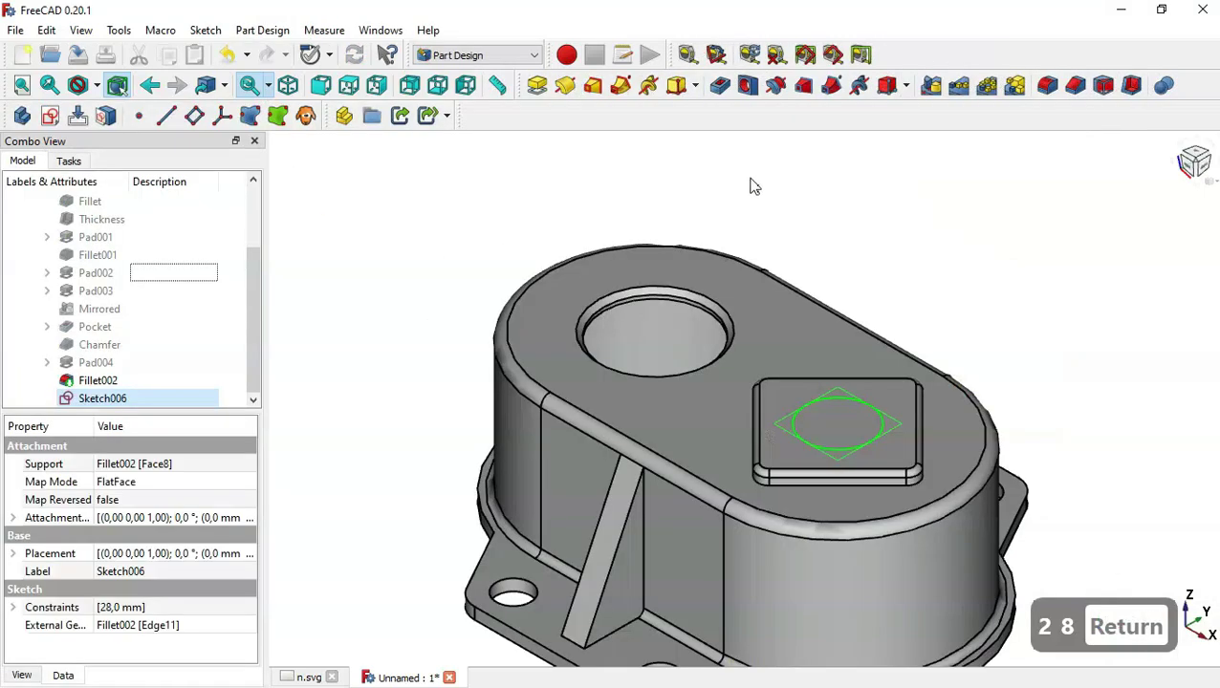
Pocket Sketch006 15 mm deep into the boss and housing.
left_click(720, 86)
left_click_drag(961, 249, 992, 258)
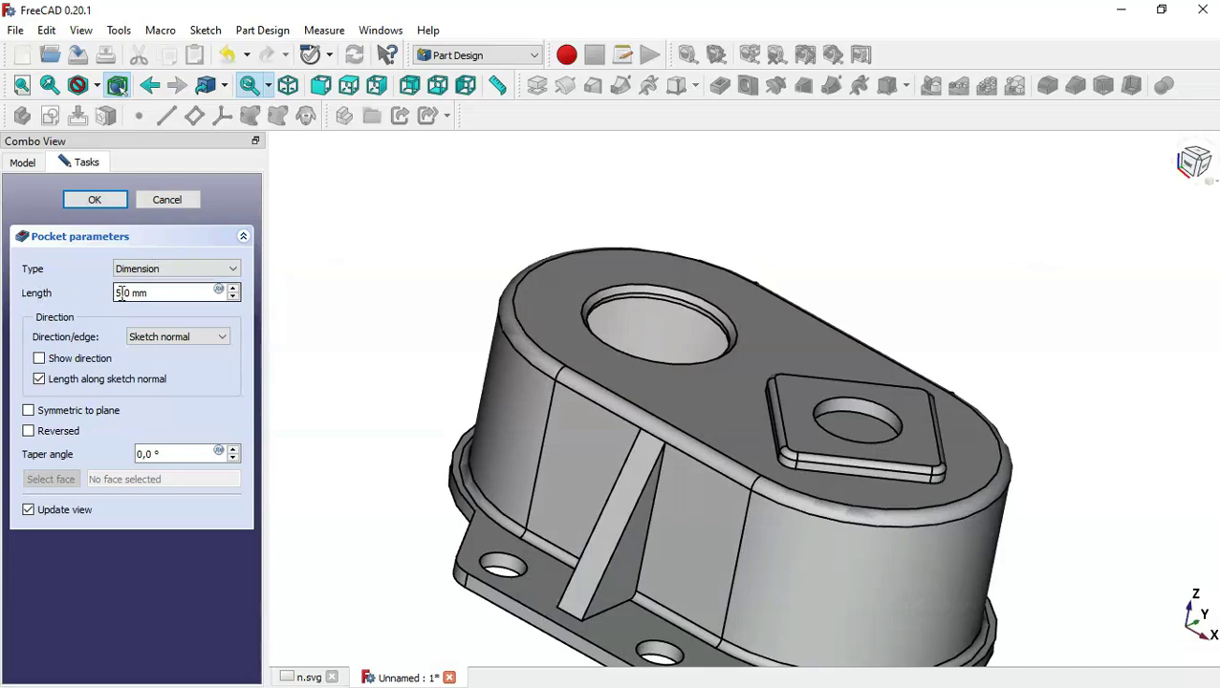
left_click_drag(165, 292, 27, 277)
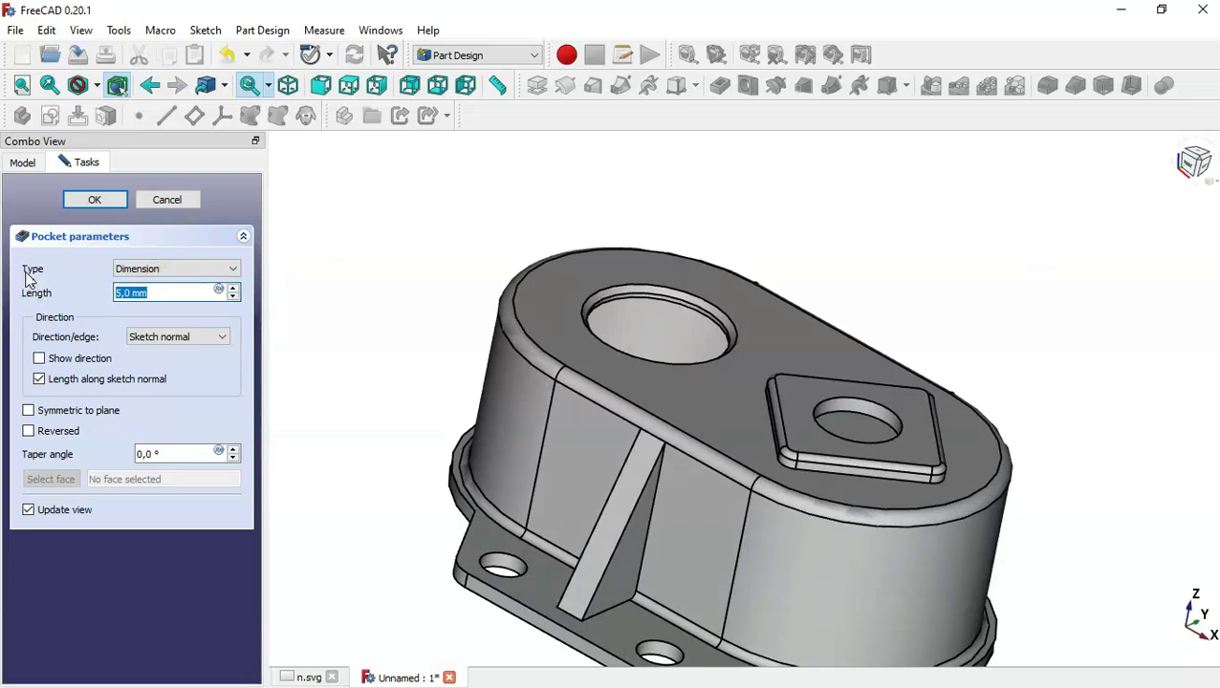
type("15")
left_click(381, 261)
left_click_drag(874, 186, 795, 310)
left_click(113, 206)
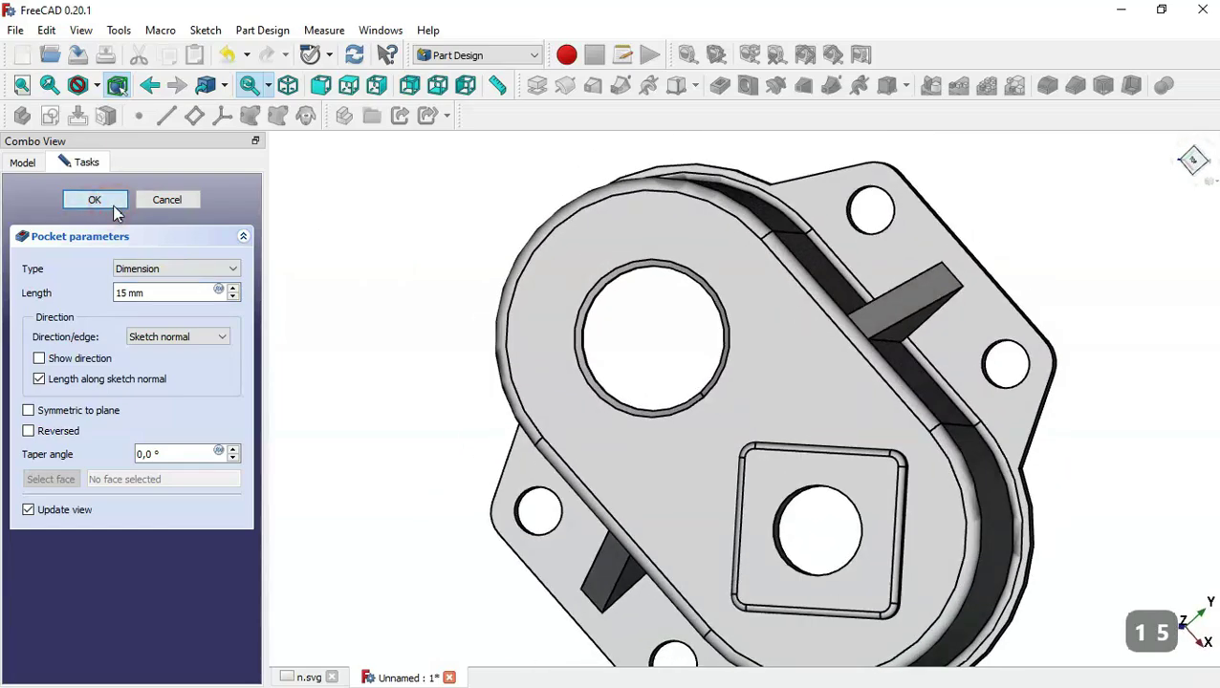
key("Home")
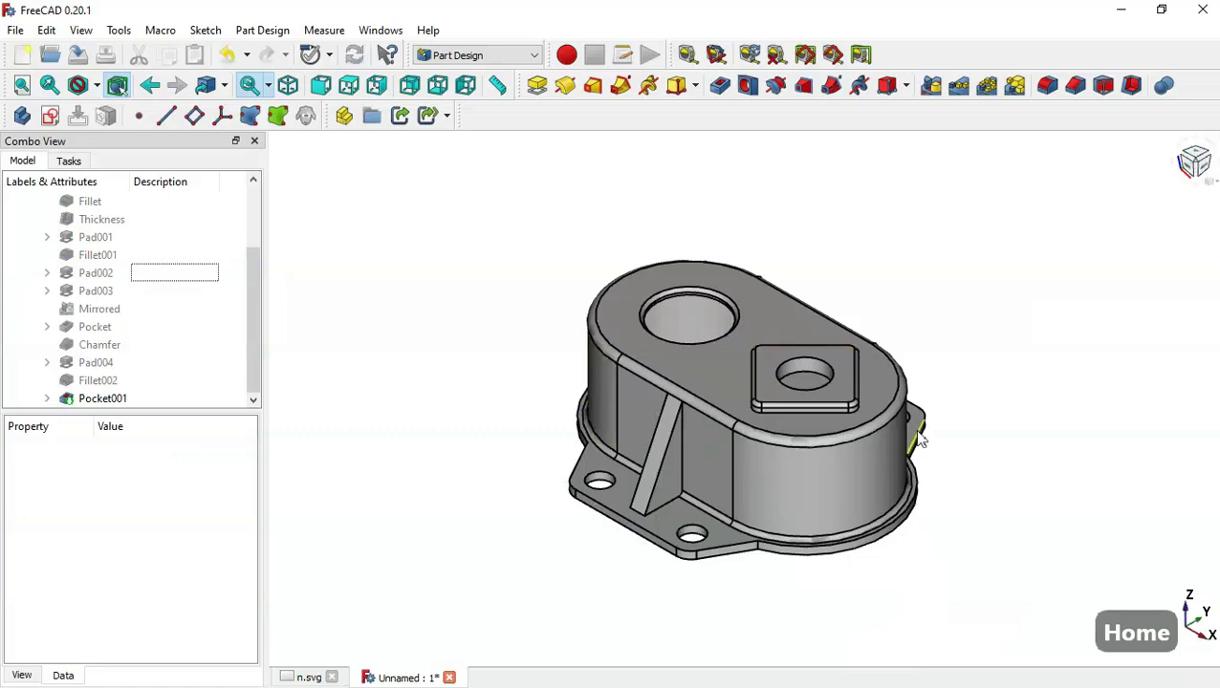
Chamfer the top rim of the 28 mm hole by 5 mm.
scroll(920, 438, "up", 5)
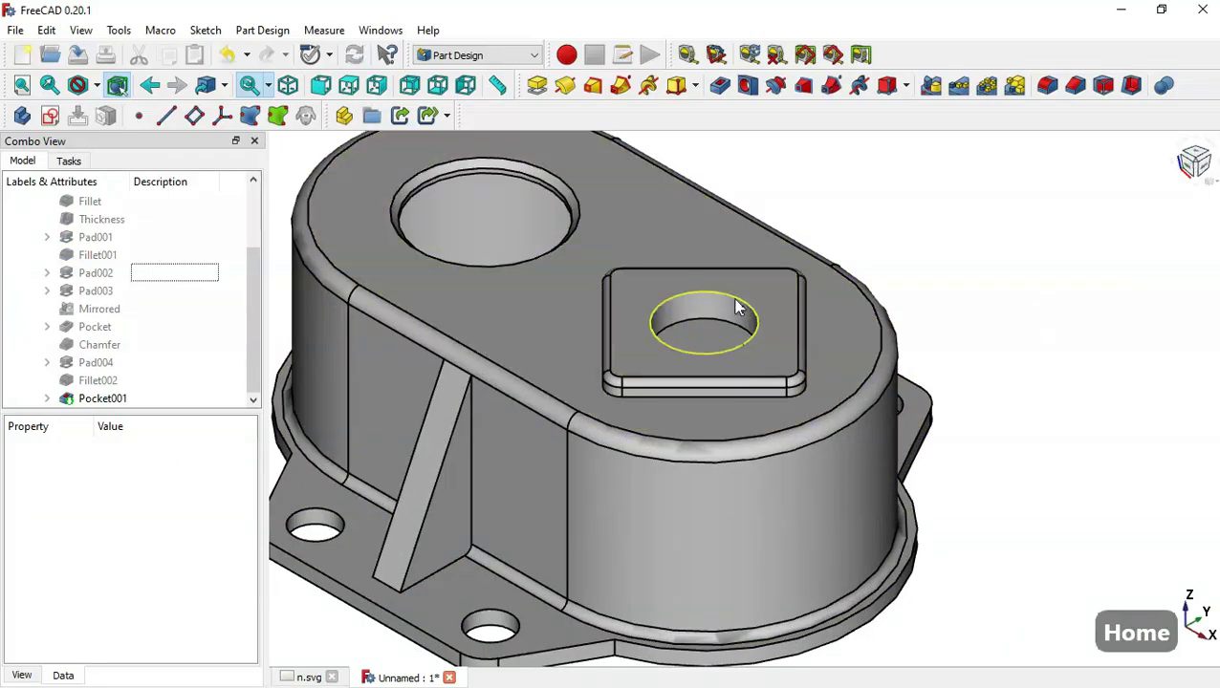
left_click(736, 305)
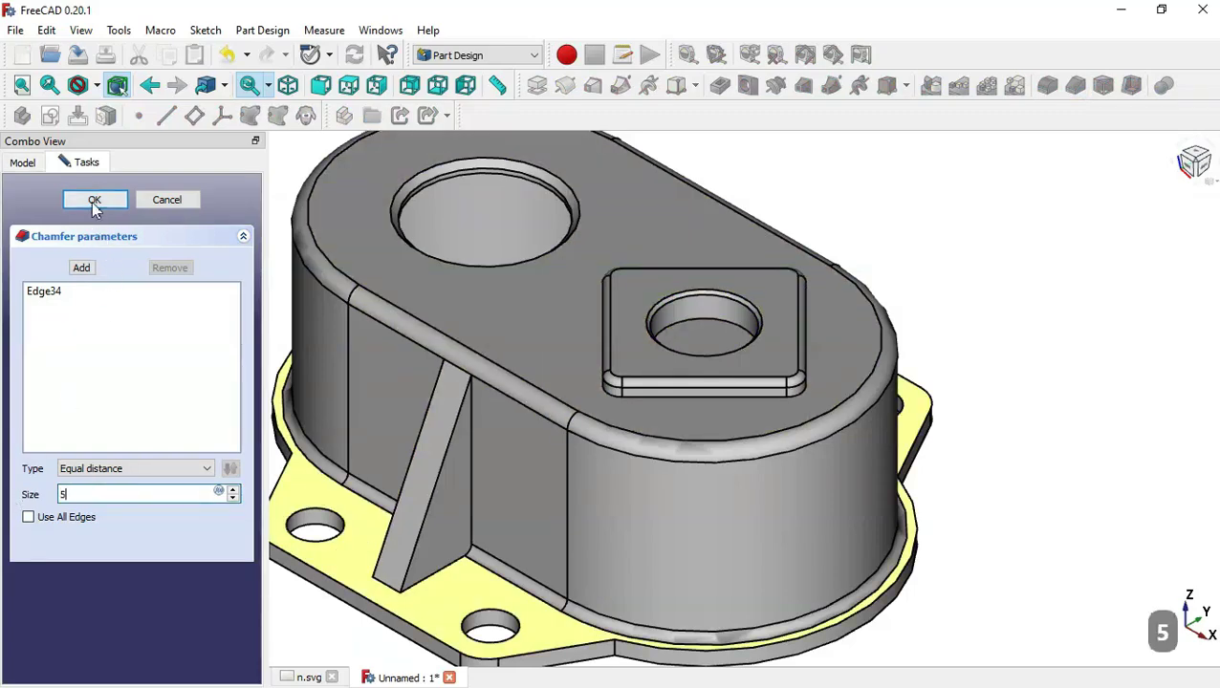
key("Return")
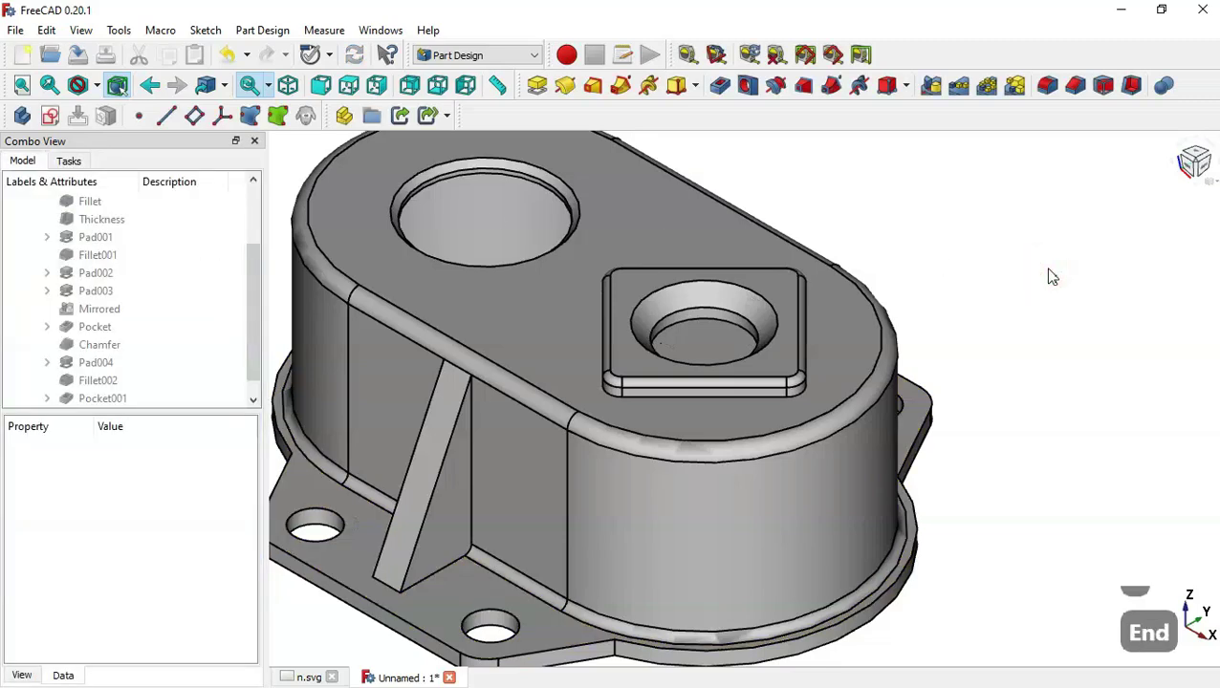
key("Home")
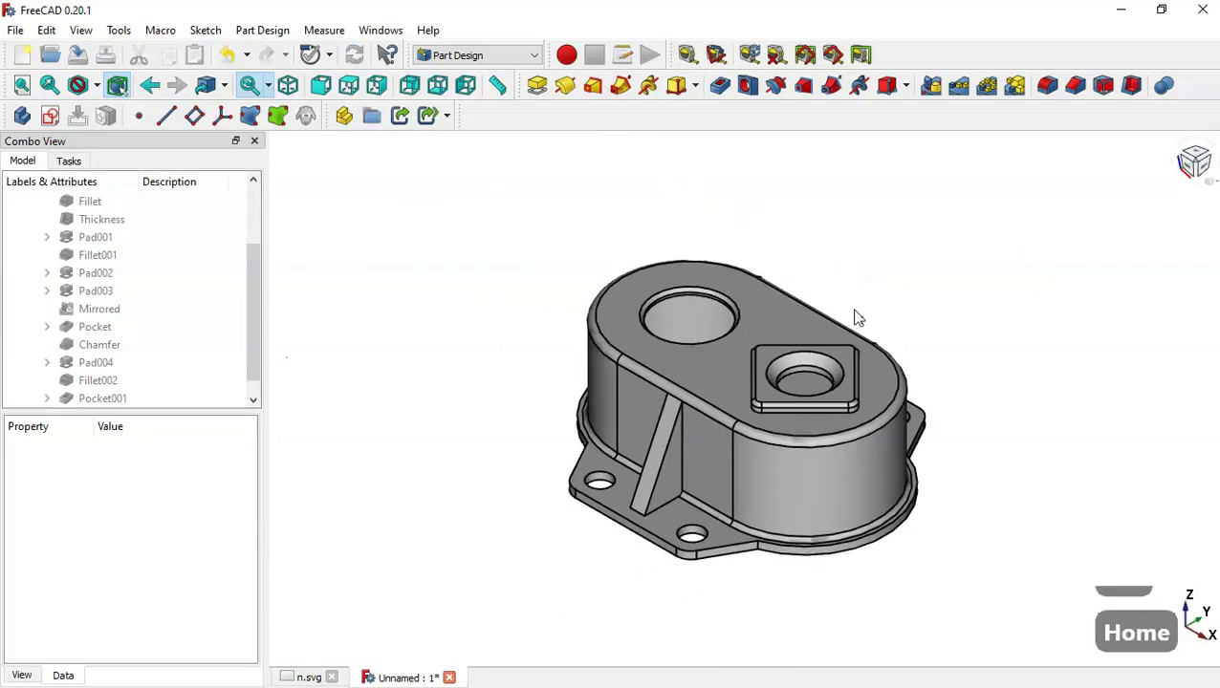
scroll(858, 325, "up", 2)
left_click_drag(1100, 446, 963, 503)
left_click_drag(403, 555, 592, 549)
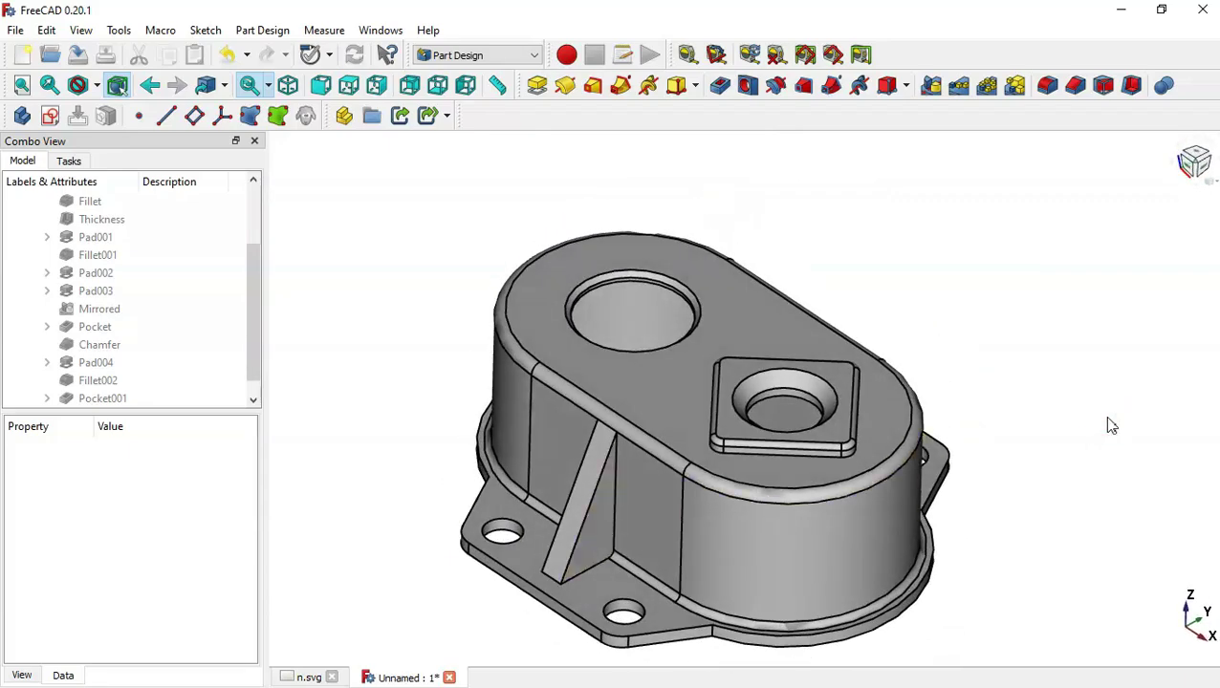